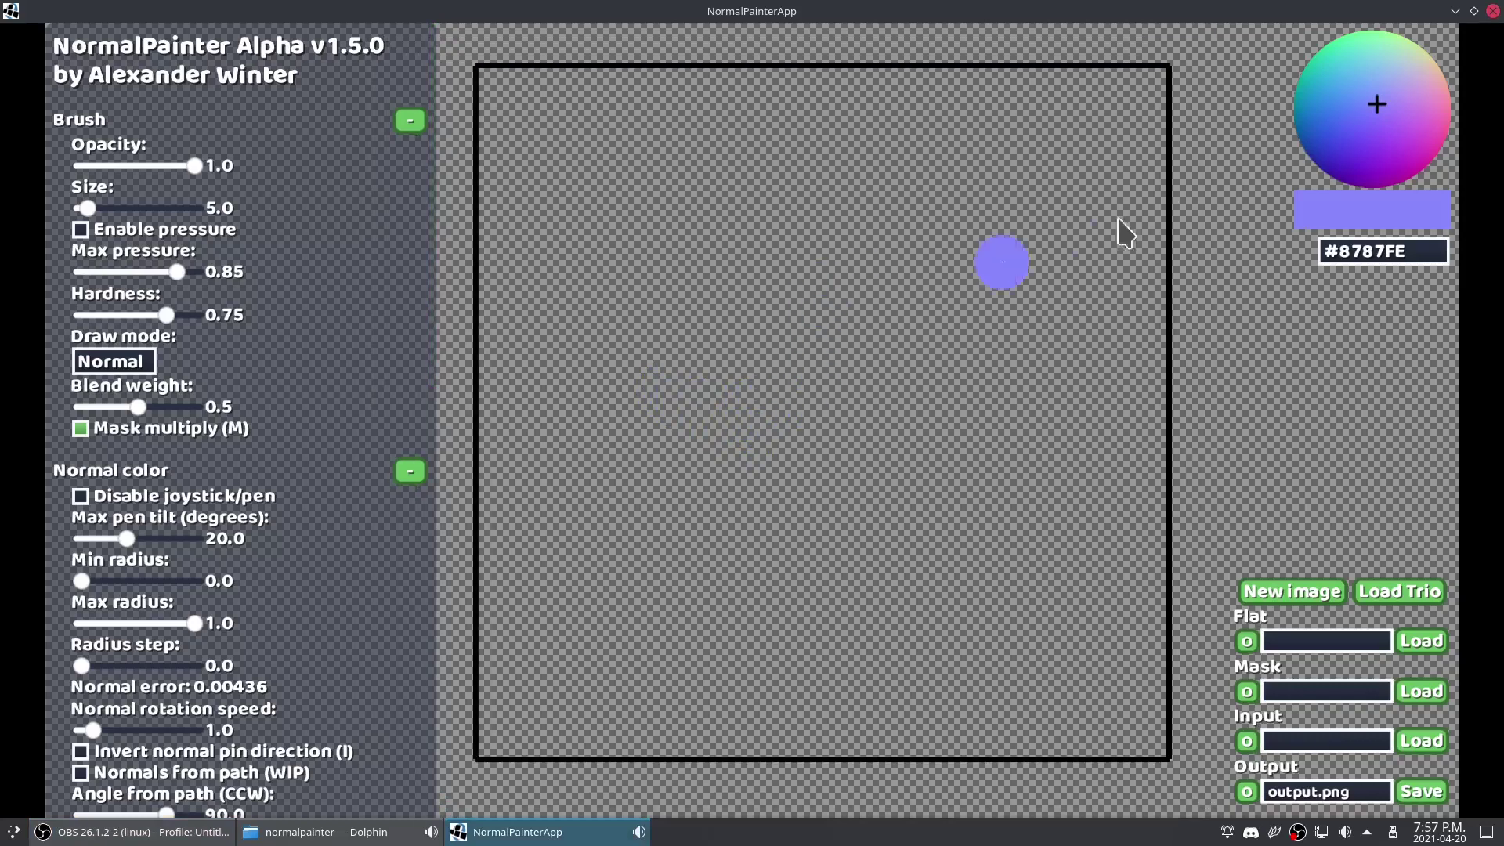
# Step: Paint two diagonal strokes across the upper canvas, one in light blue #4AB7E4 and one in pale #B0C0E1
pyautogui.click(1401, 74)
pyautogui.moveTo(1398, 75); pyautogui.dragTo(1339, 75)
pyautogui.moveTo(878, 179); pyautogui.dragTo(742, 317)
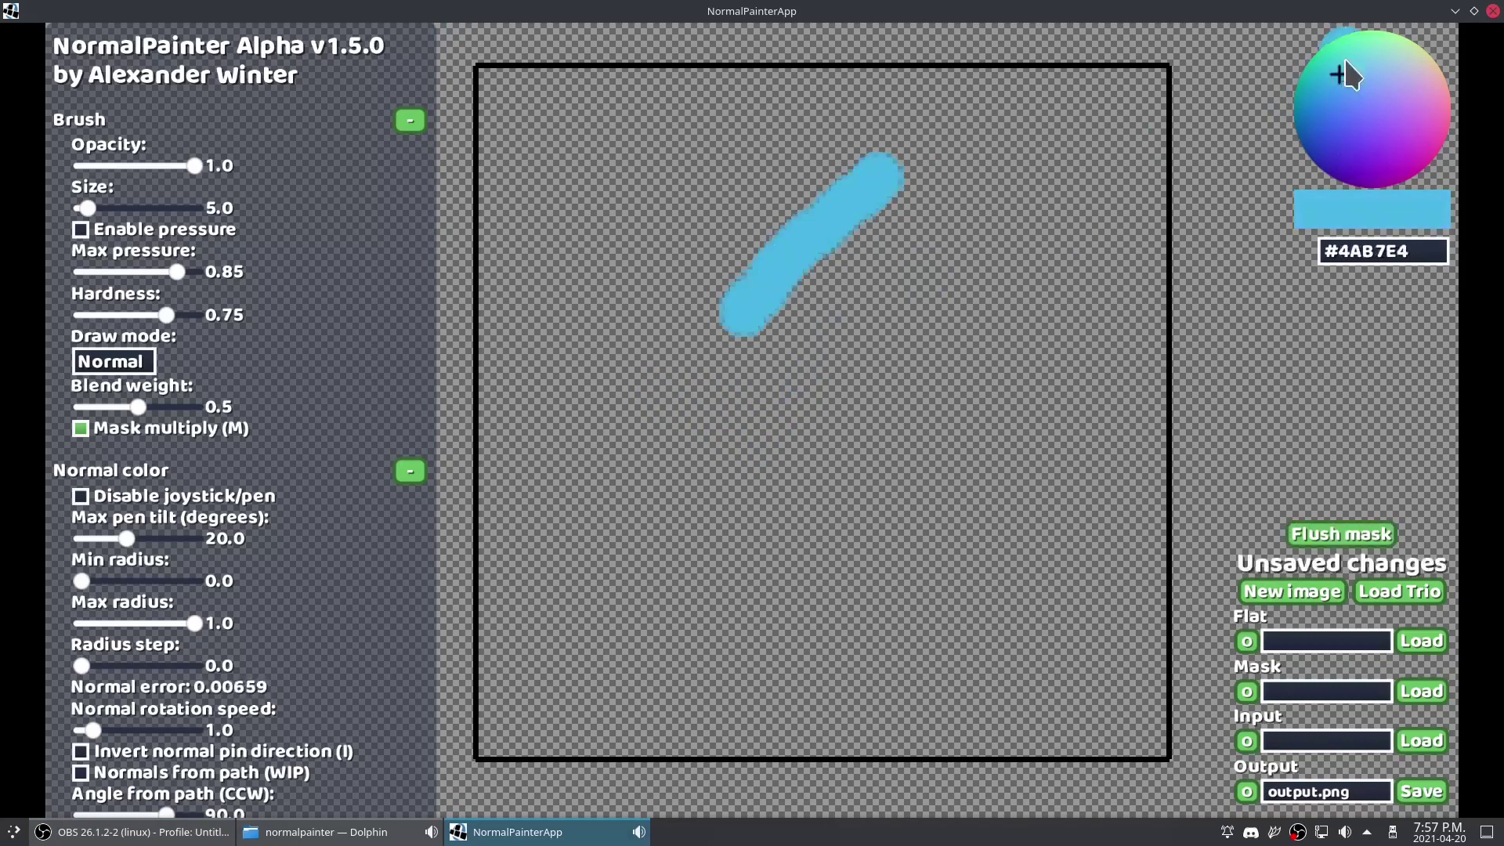
pyautogui.click(1401, 69)
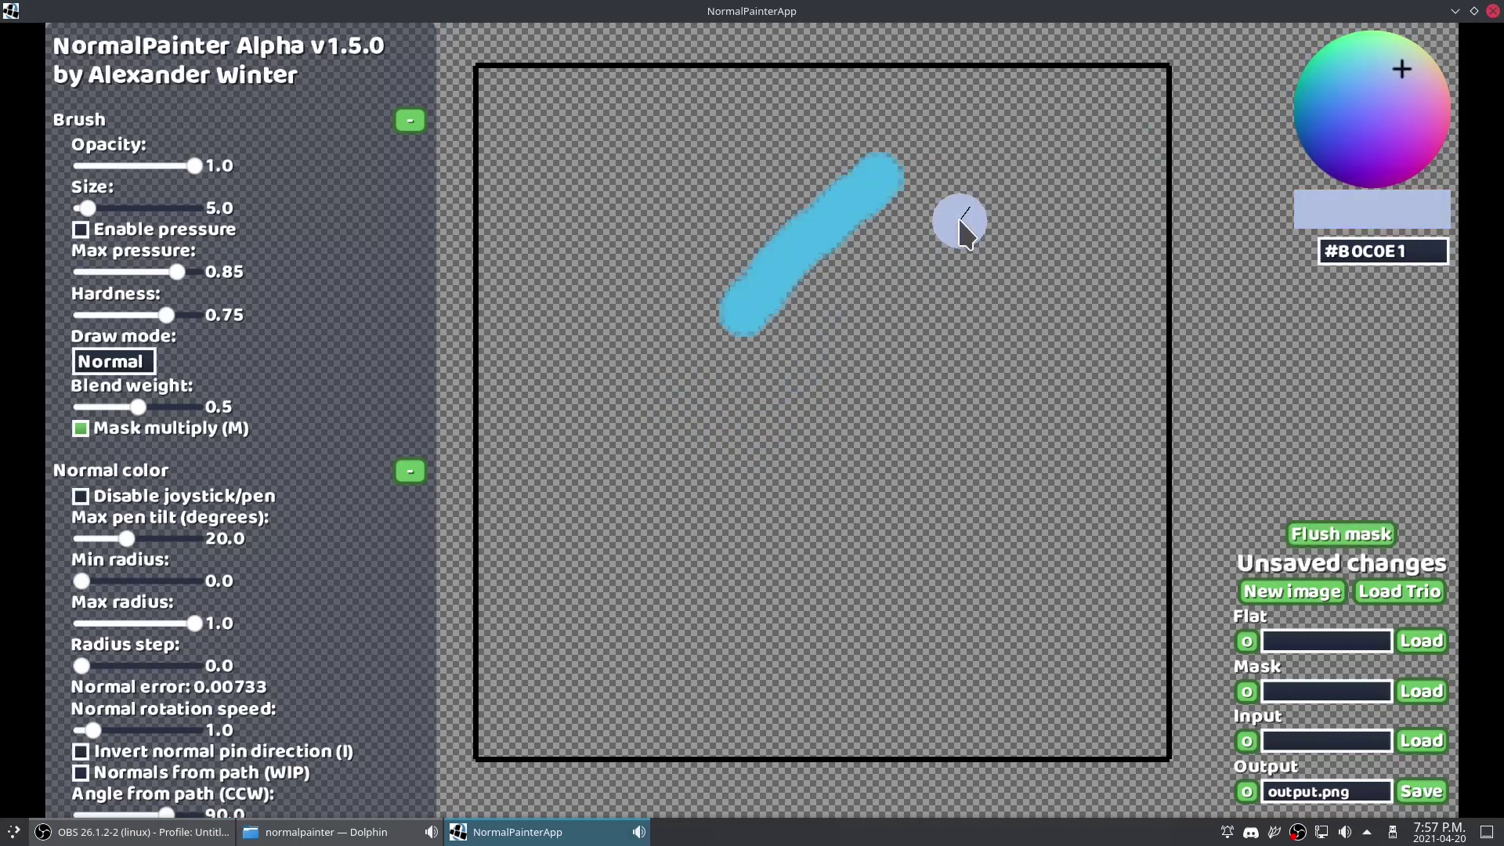
pyautogui.moveTo(959, 219); pyautogui.dragTo(1052, 307)
# Step: Paint a U-shaped stroke below the two diagonals, shifting its normal color from purple through blue to green
pyautogui.moveTo(1409, 161)
pyautogui.mouseDown()
pyautogui.moveTo(1316, 61)
pyautogui.moveTo(1374, 181)
pyautogui.mouseUp()
pyautogui.moveTo(990, 430)
pyautogui.mouseDown()
pyautogui.moveTo(991, 471)
pyautogui.moveTo(953, 534)
pyautogui.moveTo(898, 556)
pyautogui.moveTo(844, 550)
pyautogui.moveTo(805, 468)
pyautogui.mouseUp()
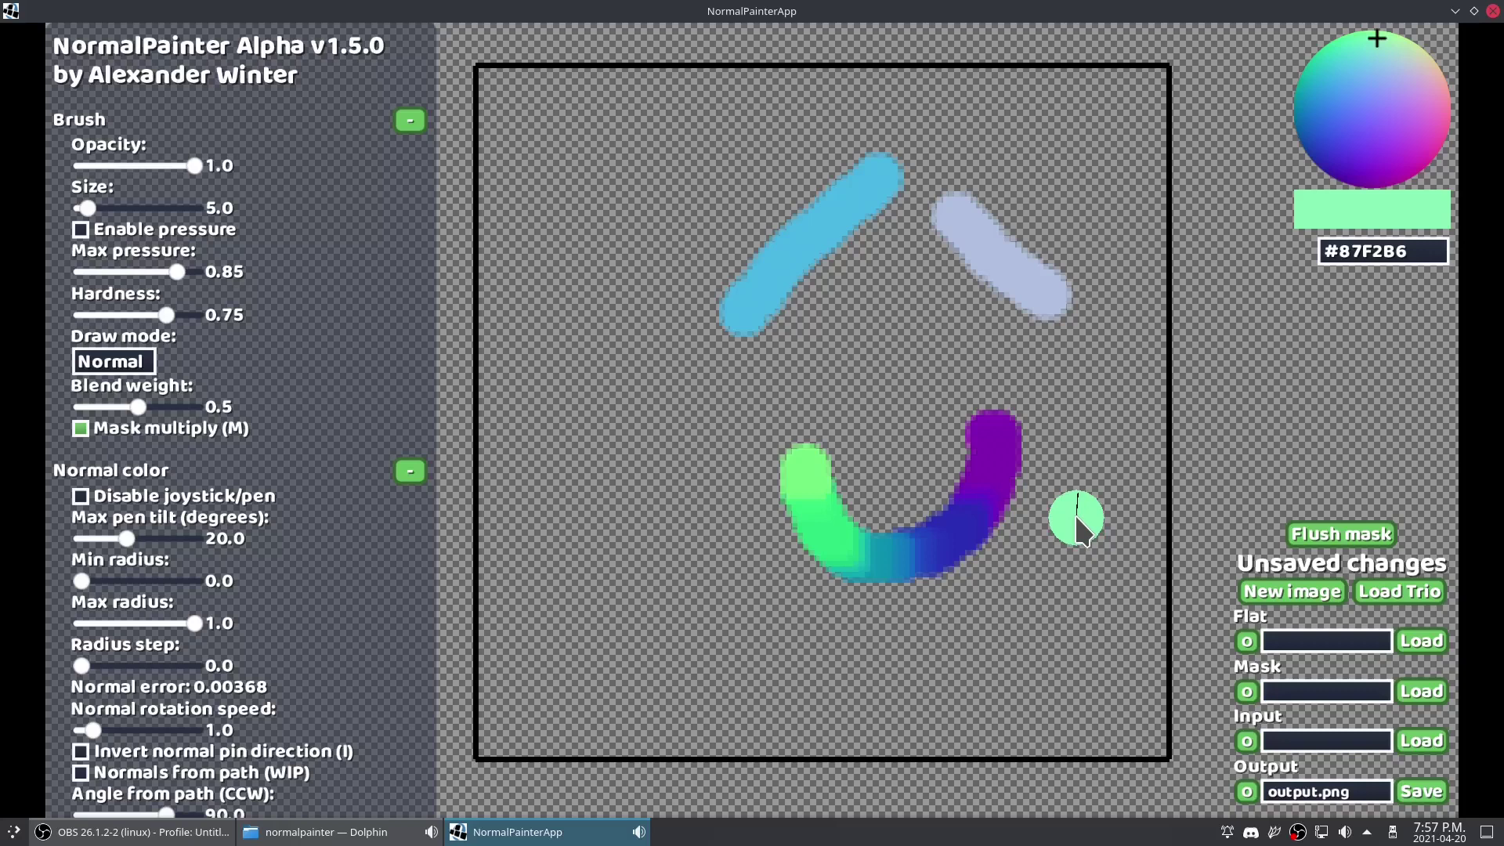
pyautogui.moveTo(873, 467)
pyautogui.mouseDown()
pyautogui.moveTo(874, 503)
pyautogui.moveTo(866, 487)
pyautogui.mouseUp()
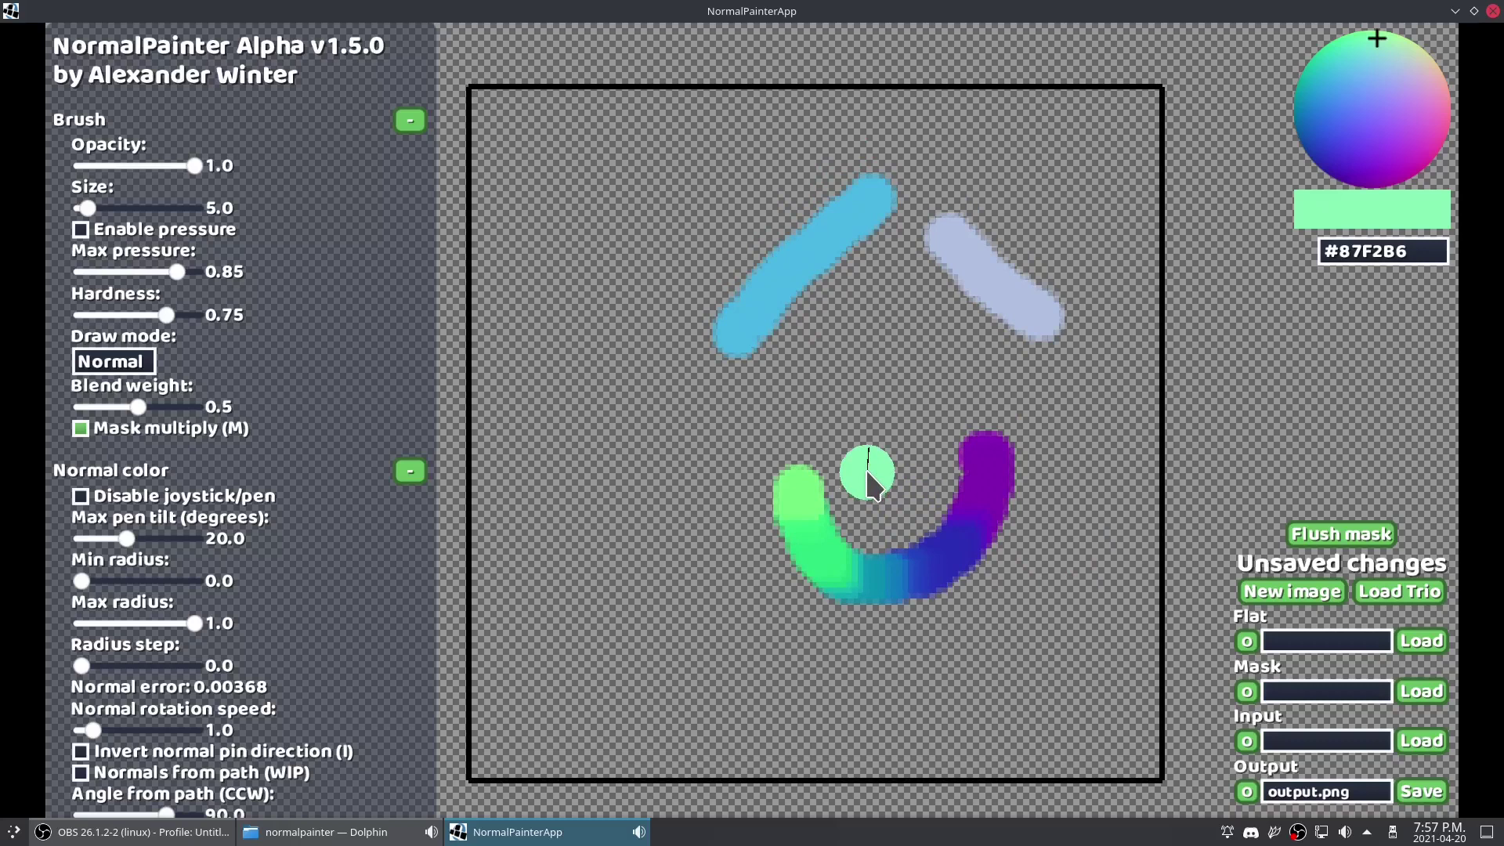
pyautogui.moveTo(883, 512); pyautogui.dragTo(873, 483)
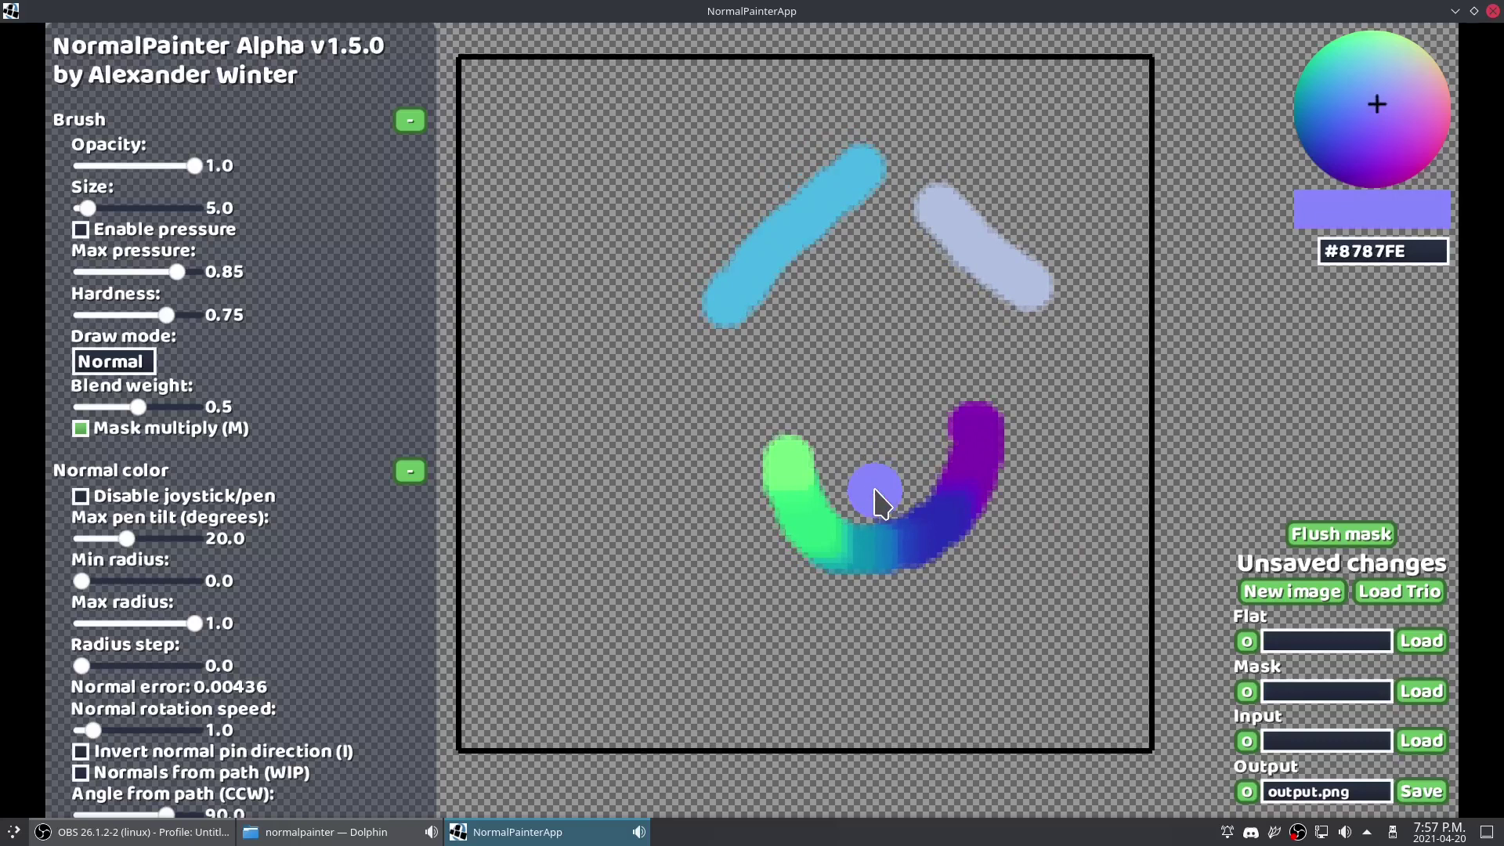
# Step: Start a new blank image and load bush.png as the flat texture
pyautogui.click(1315, 603)
pyautogui.click(705, 478)
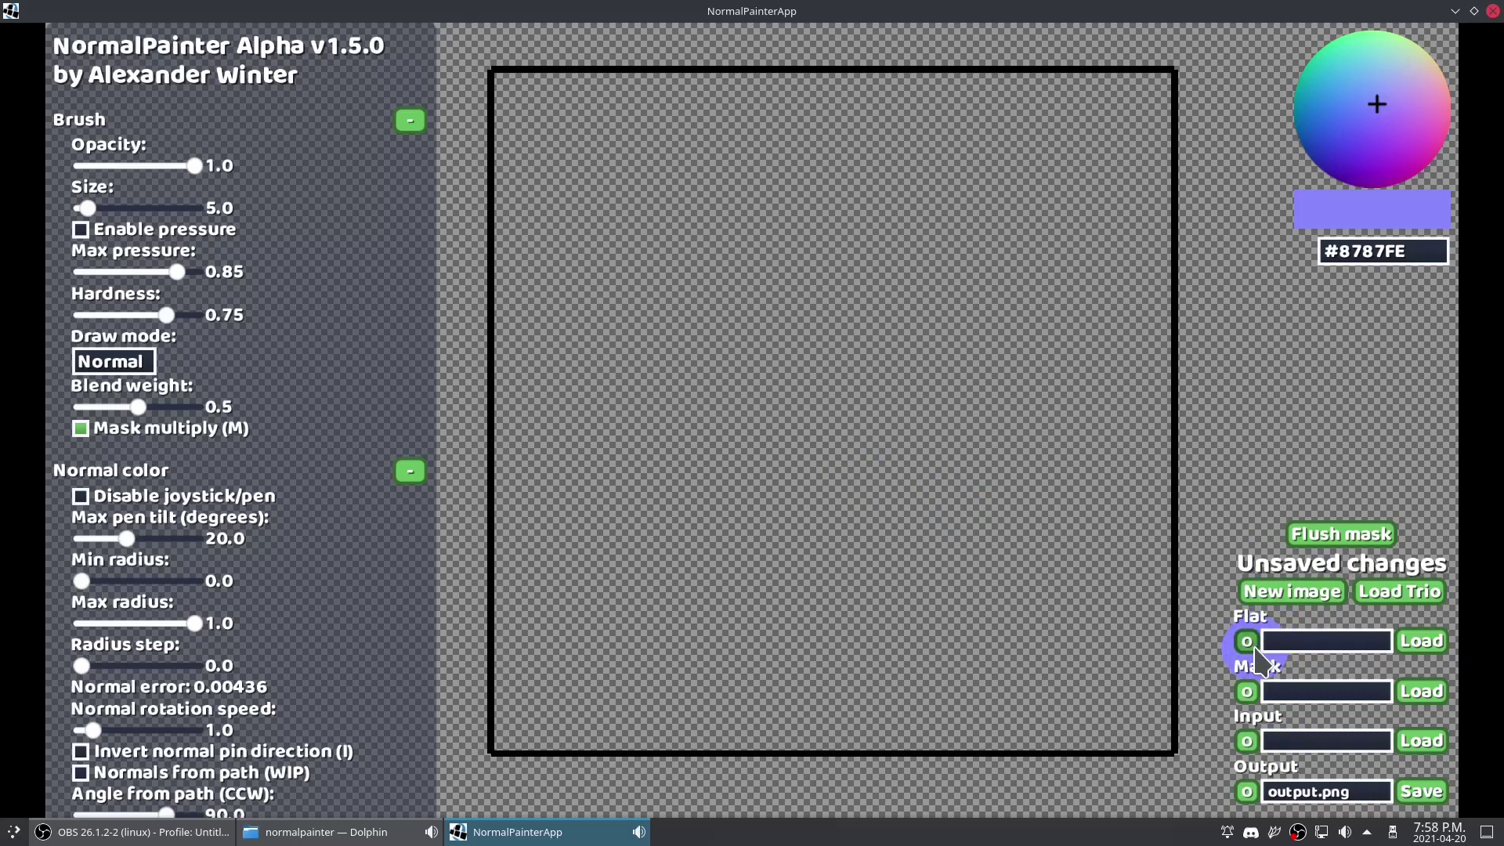
pyautogui.click(1252, 645)
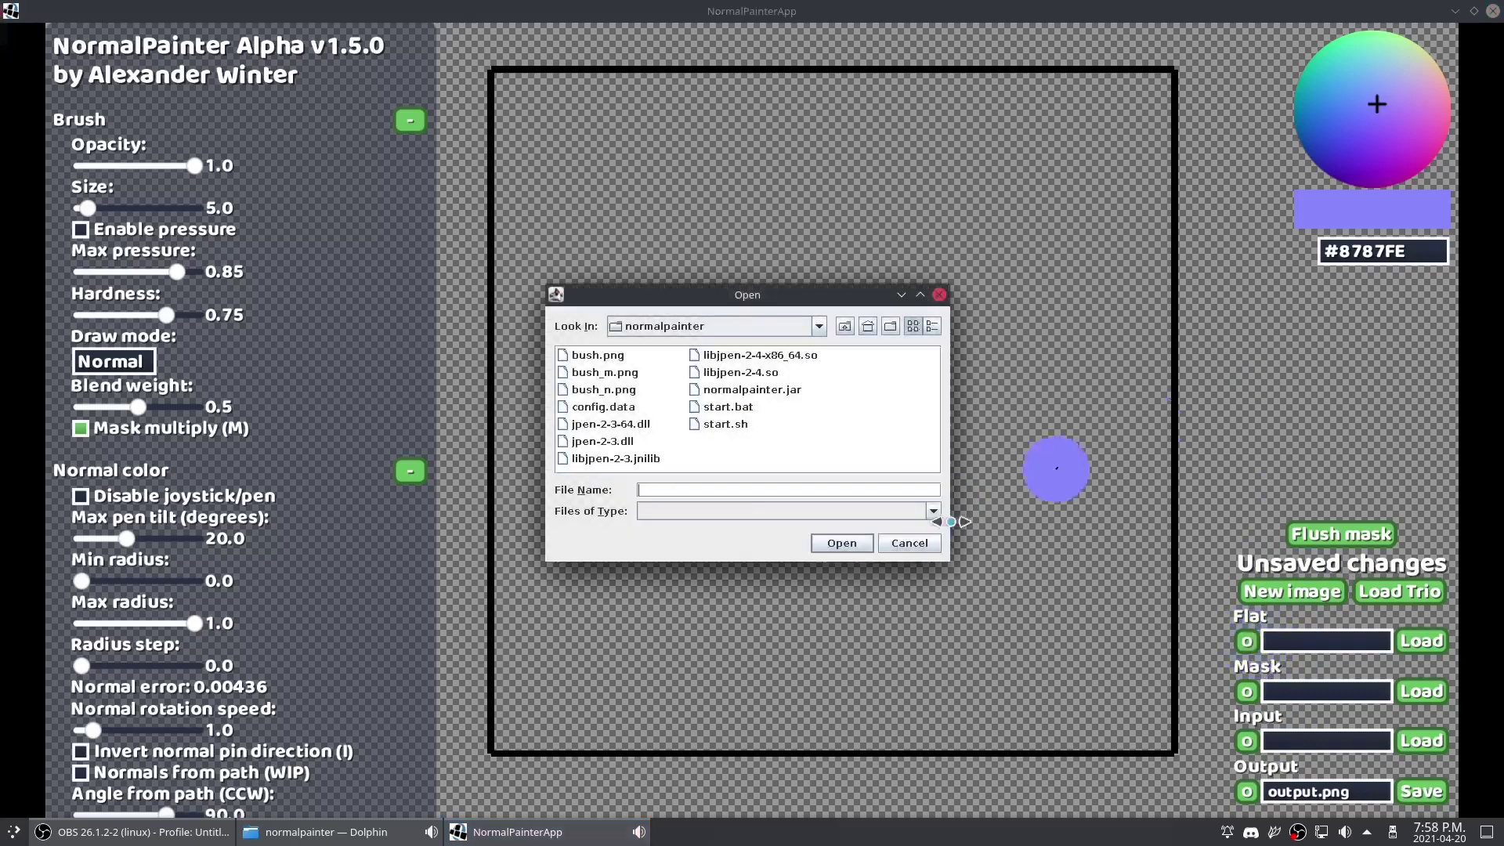
pyautogui.doubleClick(598, 355)
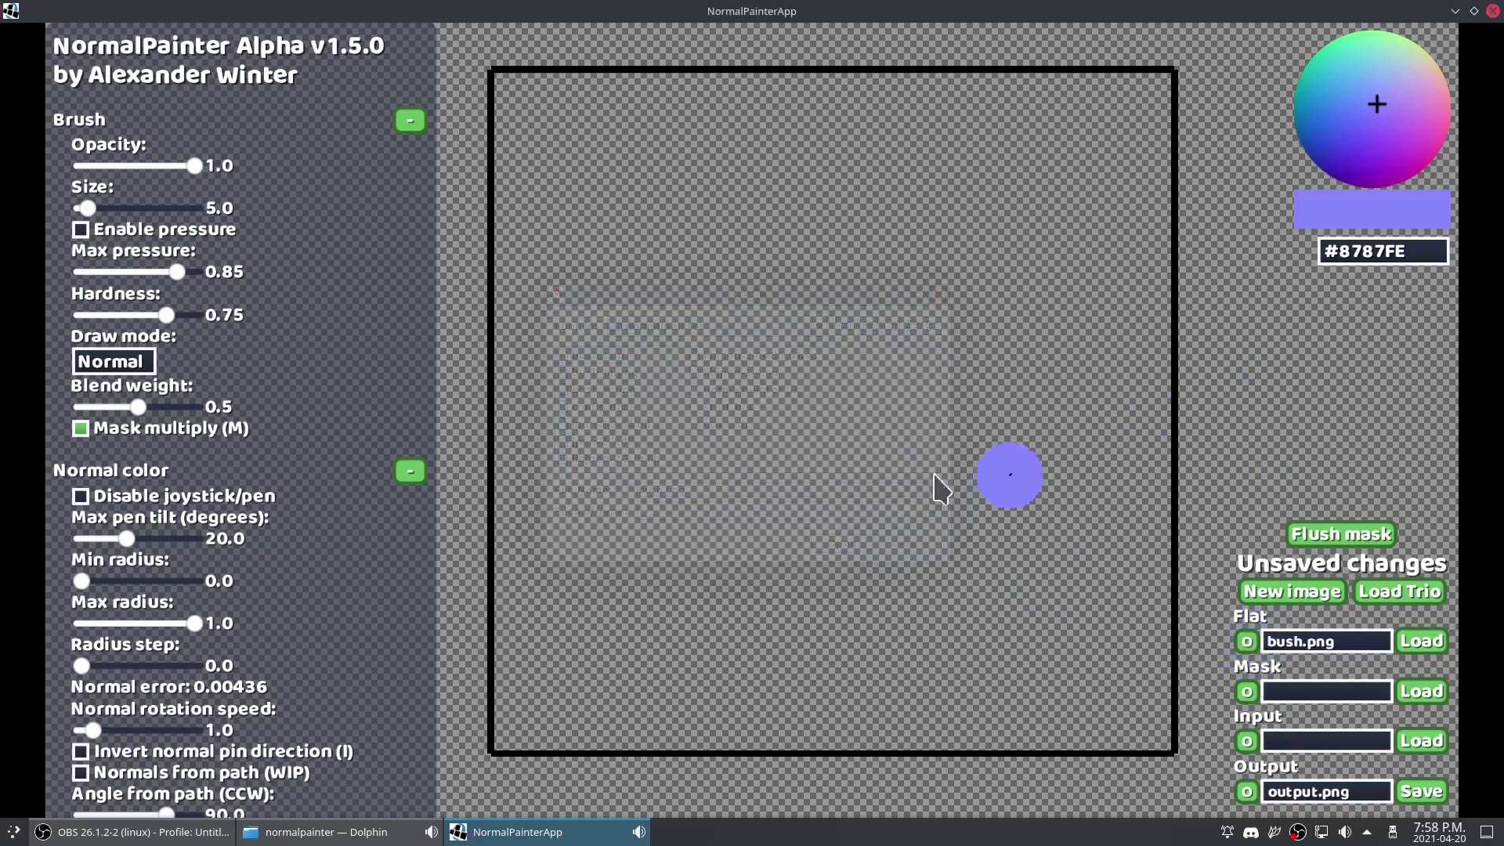
# Step: Show the flat texture over the canvas and raise its opacity slightly
pyautogui.scroll(-10, 232, 568)
pyautogui.scroll(8, 235, 561)
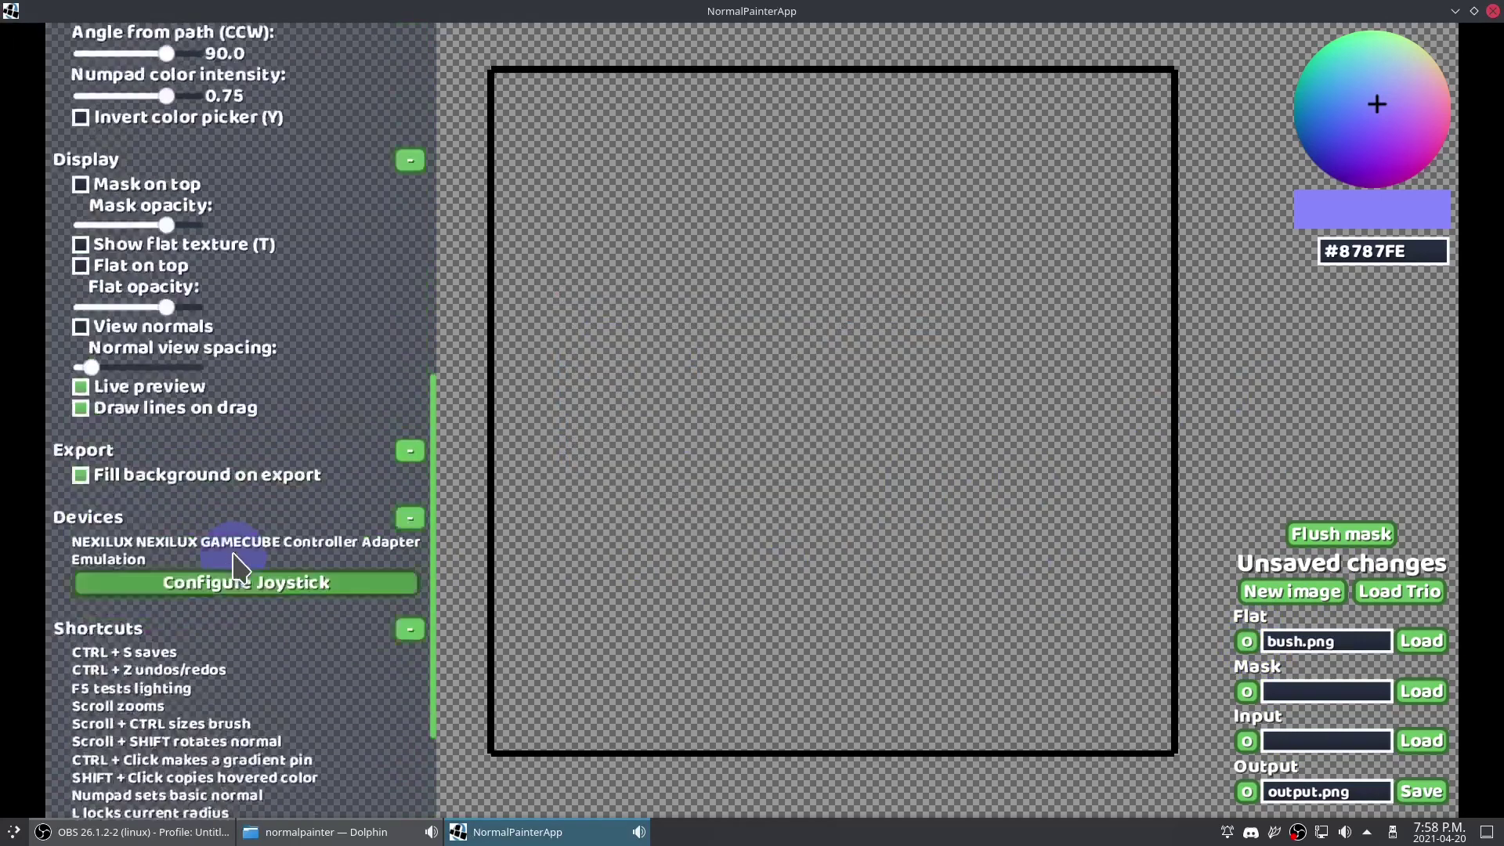
pyautogui.scroll(-3, 235, 553)
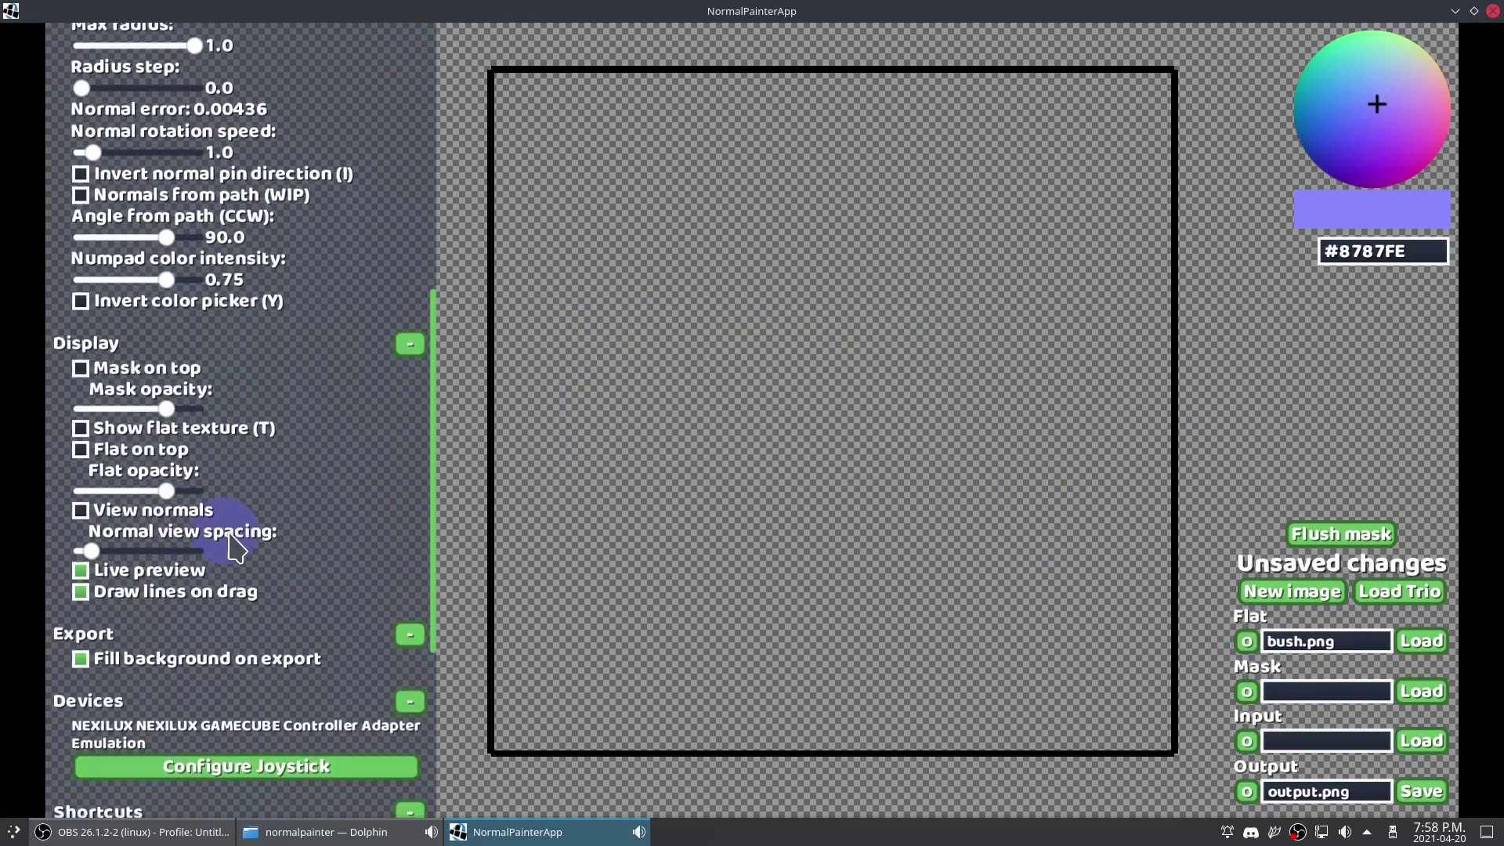
pyautogui.click(129, 439)
pyautogui.scroll(-1, 893, 566)
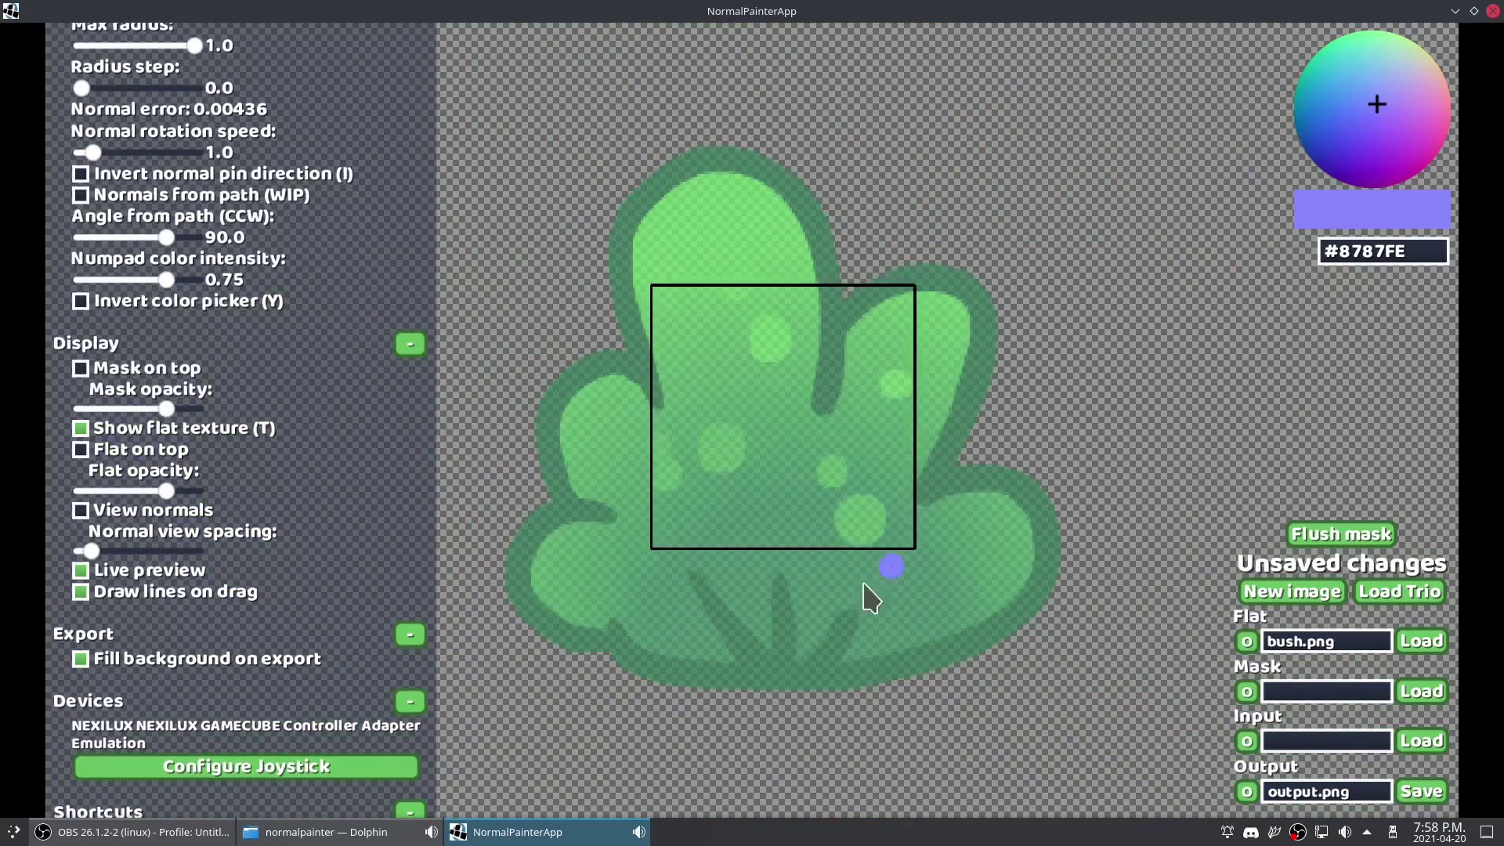
pyautogui.moveTo(783, 617); pyautogui.dragTo(800, 599)
pyautogui.scroll(3, 796, 595)
pyautogui.moveTo(172, 495)
pyautogui.mouseDown()
pyautogui.moveTo(59, 491)
pyautogui.moveTo(172, 508)
pyautogui.mouseUp()
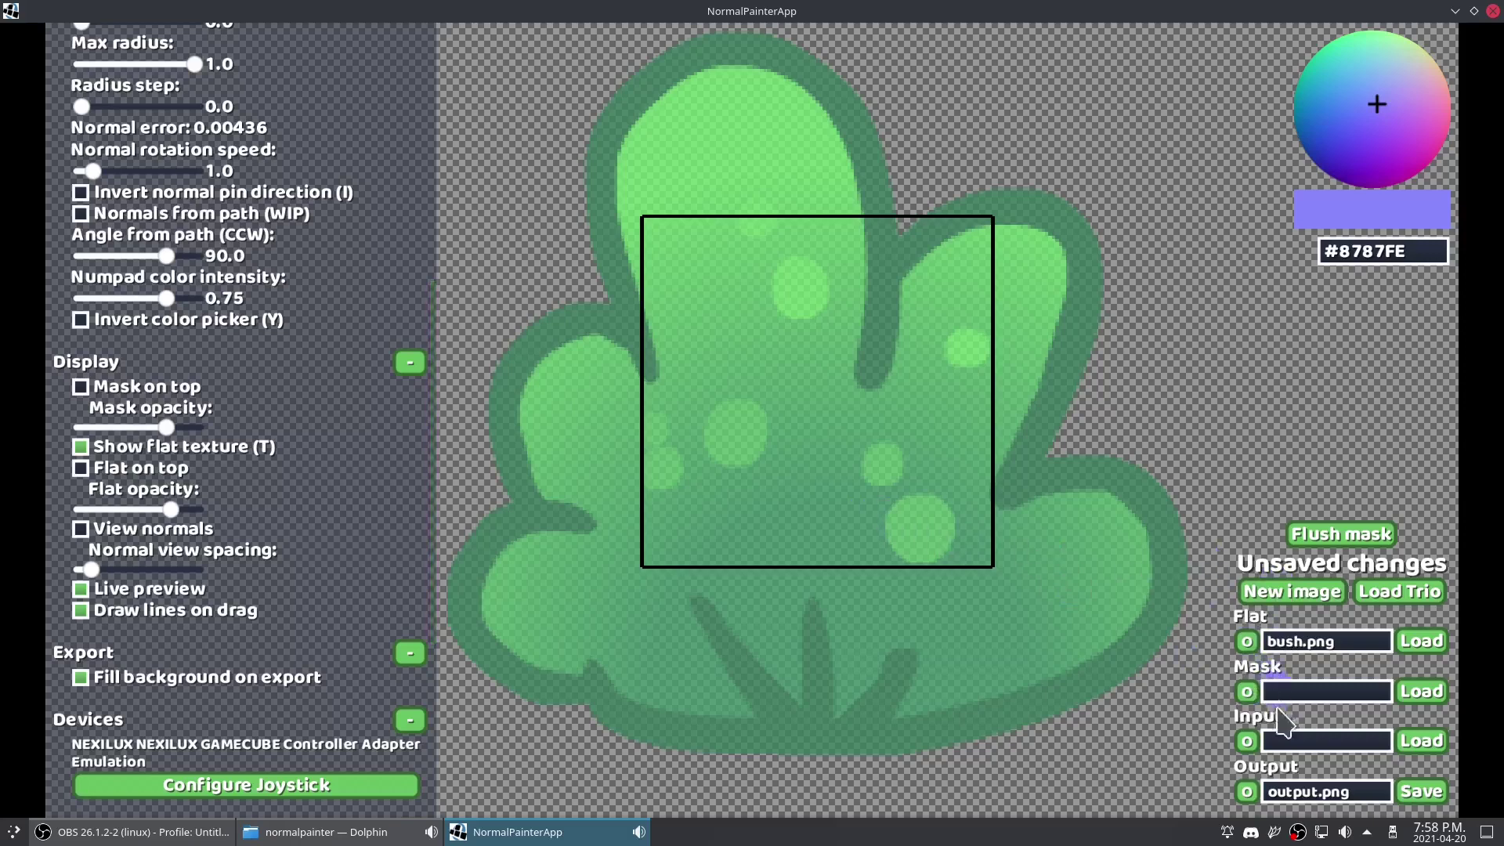
# Step: Create a new 213 x 230 image so the canvas matches the bush texture
pyautogui.click(1282, 743)
pyautogui.click(1291, 596)
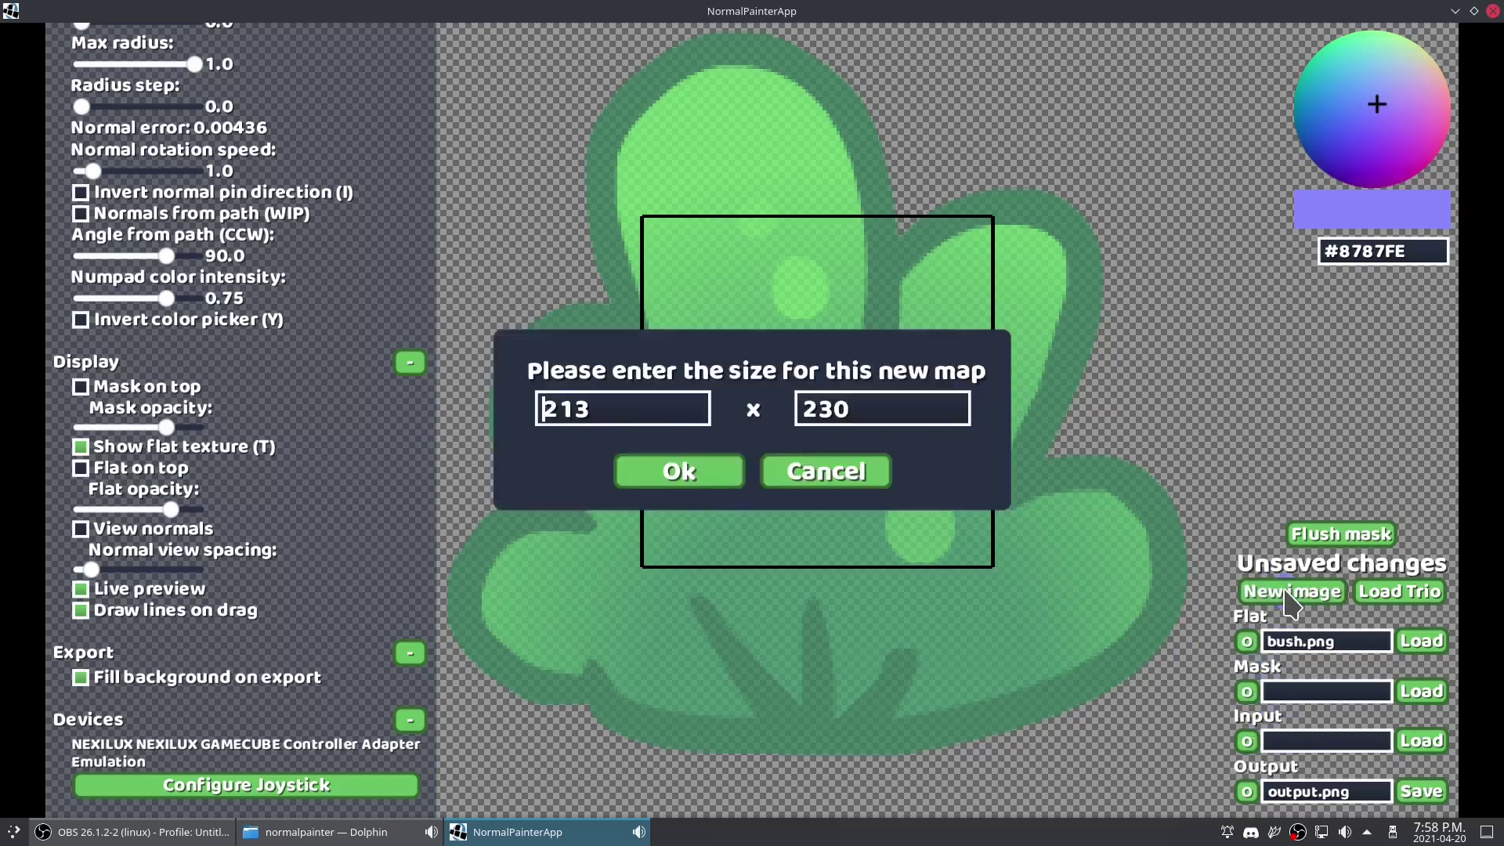
pyautogui.click(680, 482)
pyautogui.scroll(-2, 698, 490)
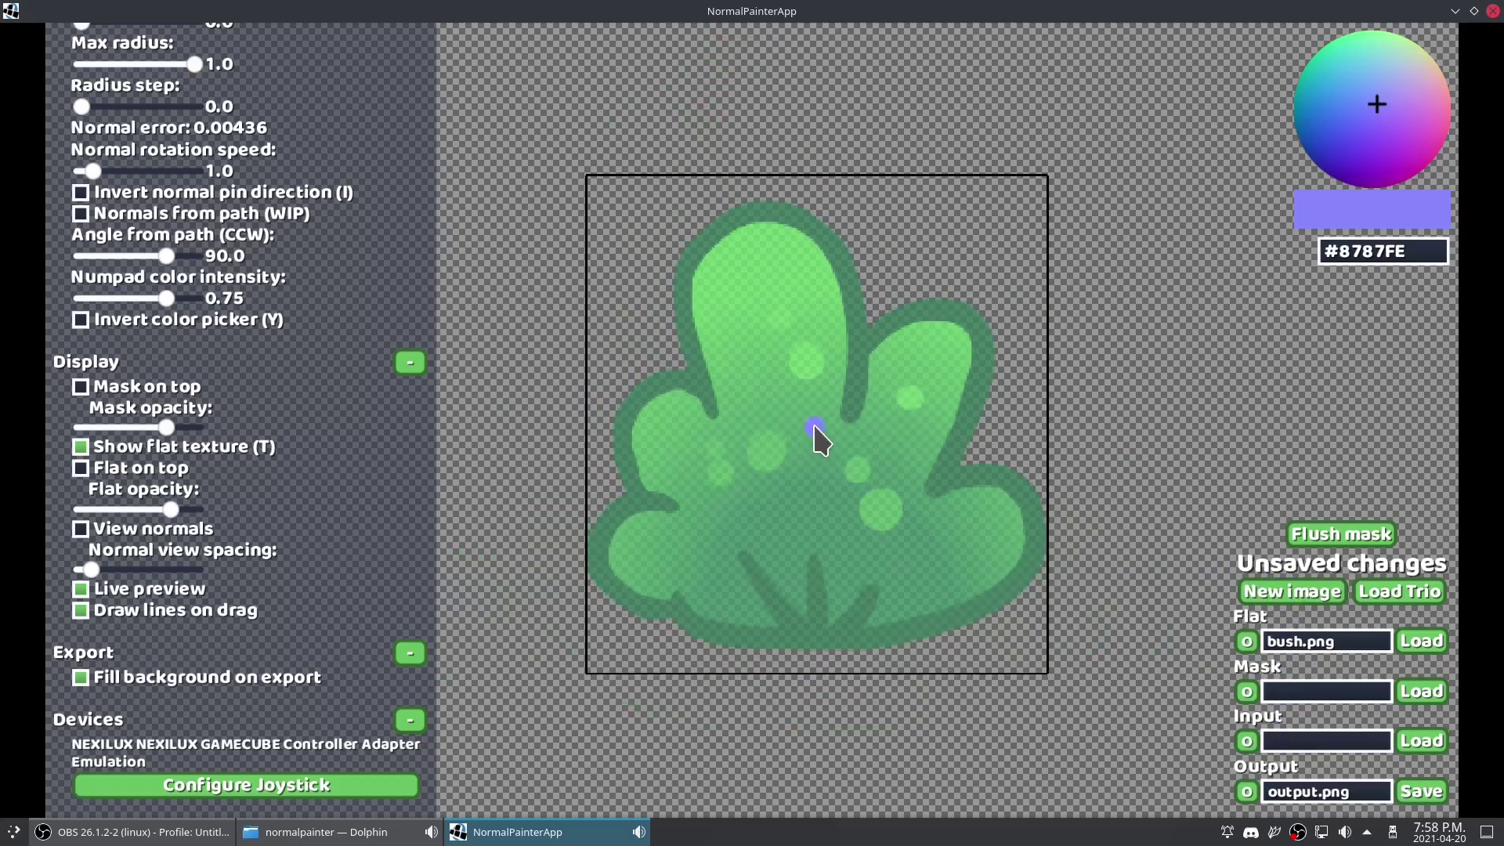
pyautogui.scroll(1, 881, 480)
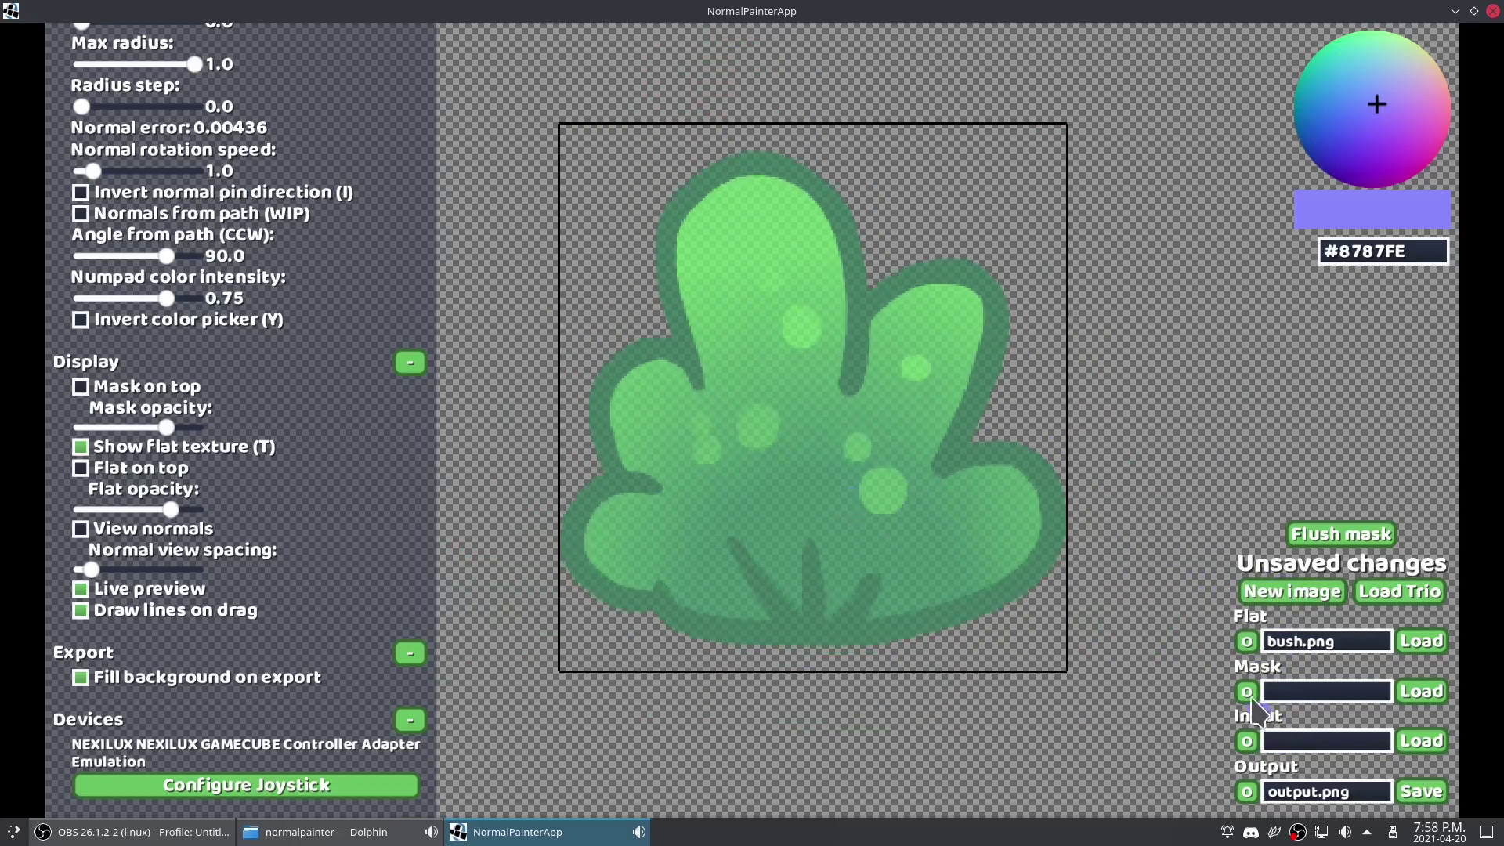
# Step: Load bush_m.png as the mask for the bush
pyautogui.scroll(3, 785, 473)
pyautogui.scroll(-2, 804, 498)
pyautogui.moveTo(821, 490); pyautogui.dragTo(808, 459)
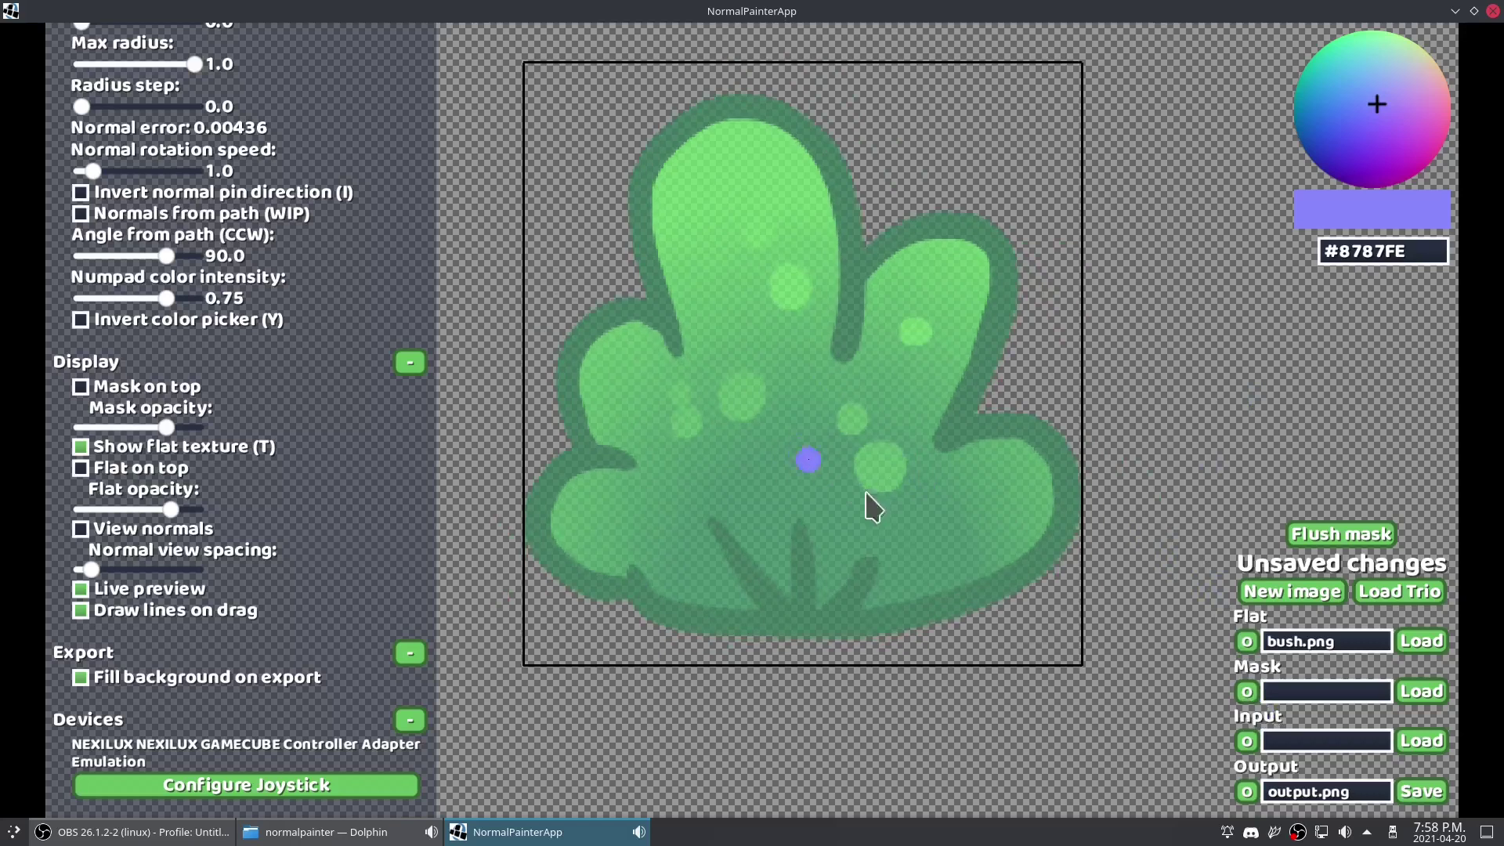
pyautogui.click(1249, 689)
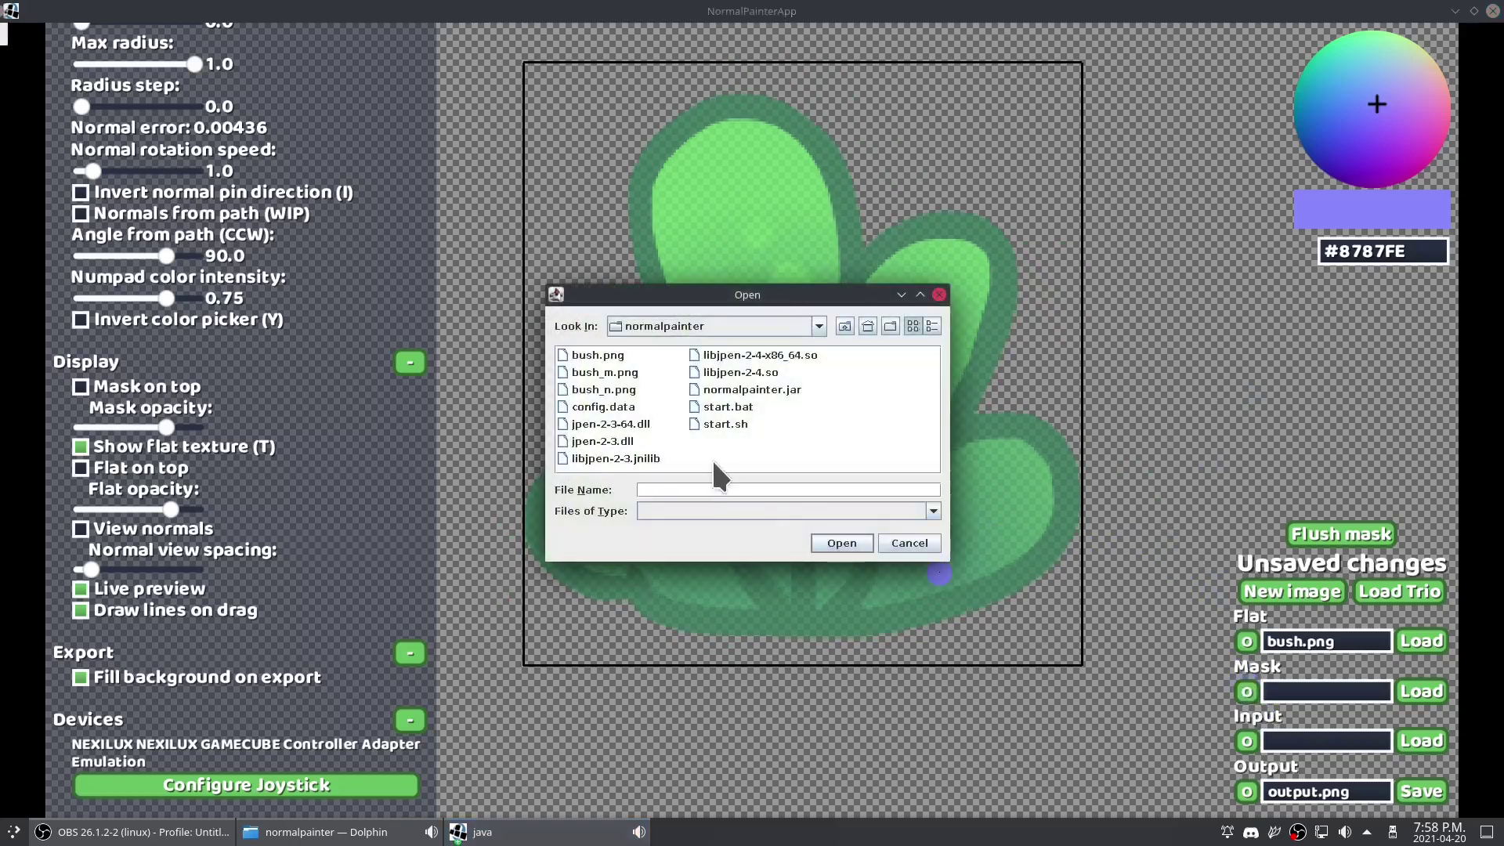
pyautogui.doubleClick(615, 371)
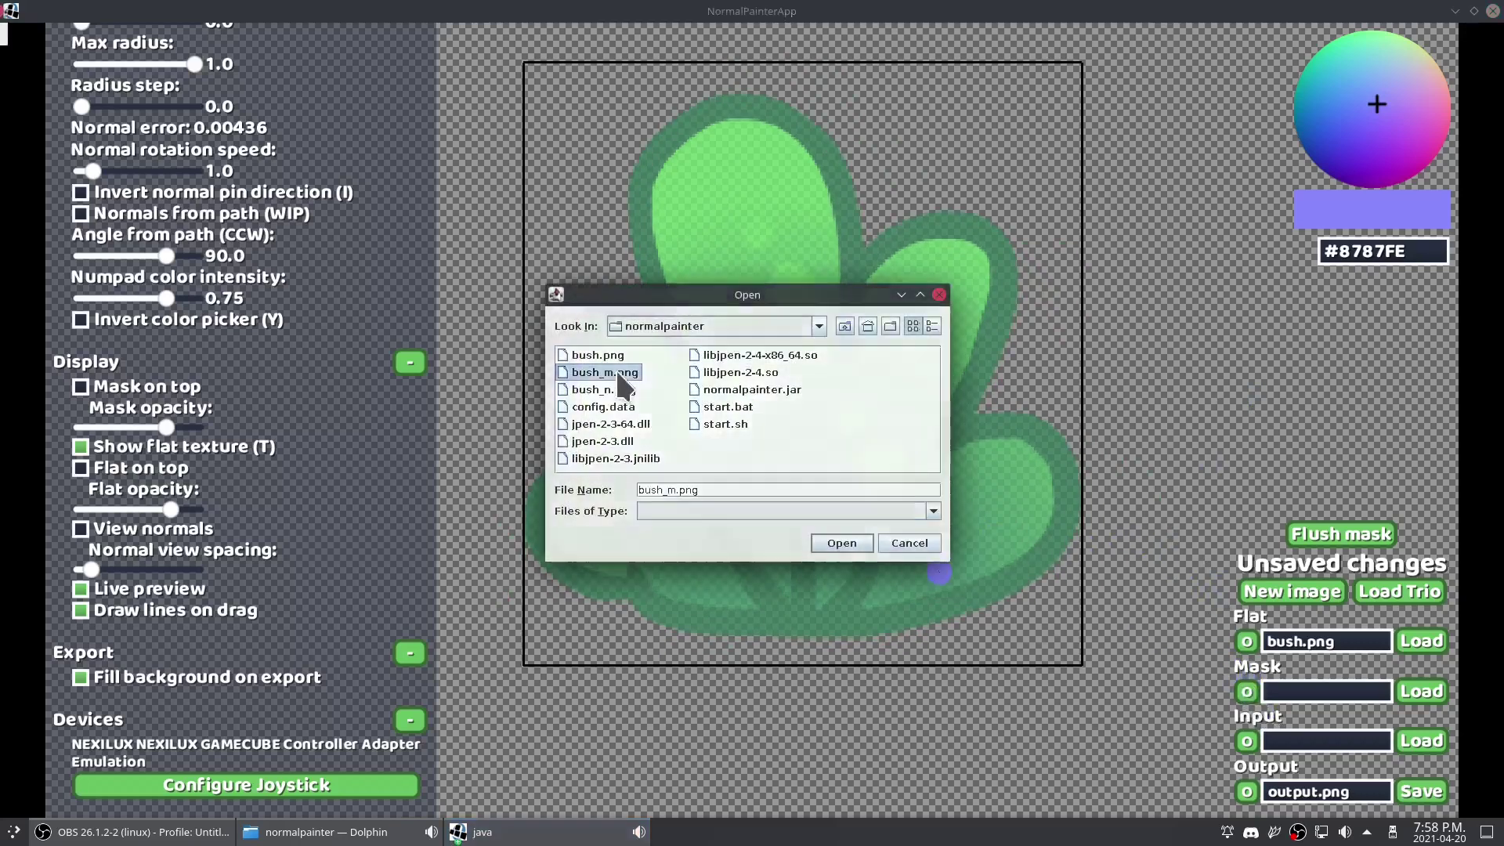
pyautogui.scroll(2, 807, 275)
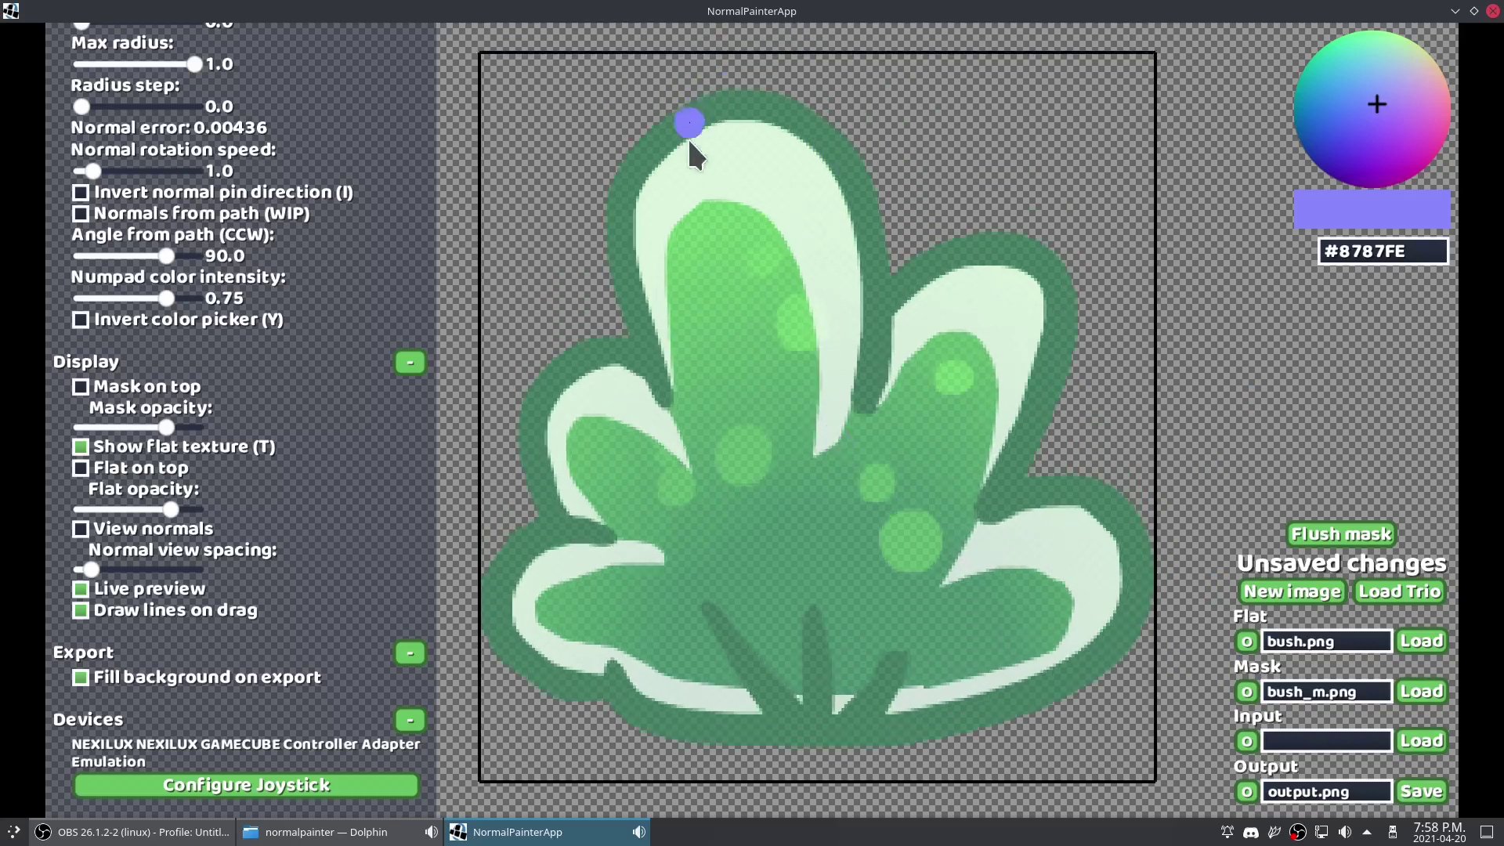
# Step: Try painting quick #8787FE strokes across the upper bush to test the mask, and undo them
pyautogui.scroll(7, 329, 309)
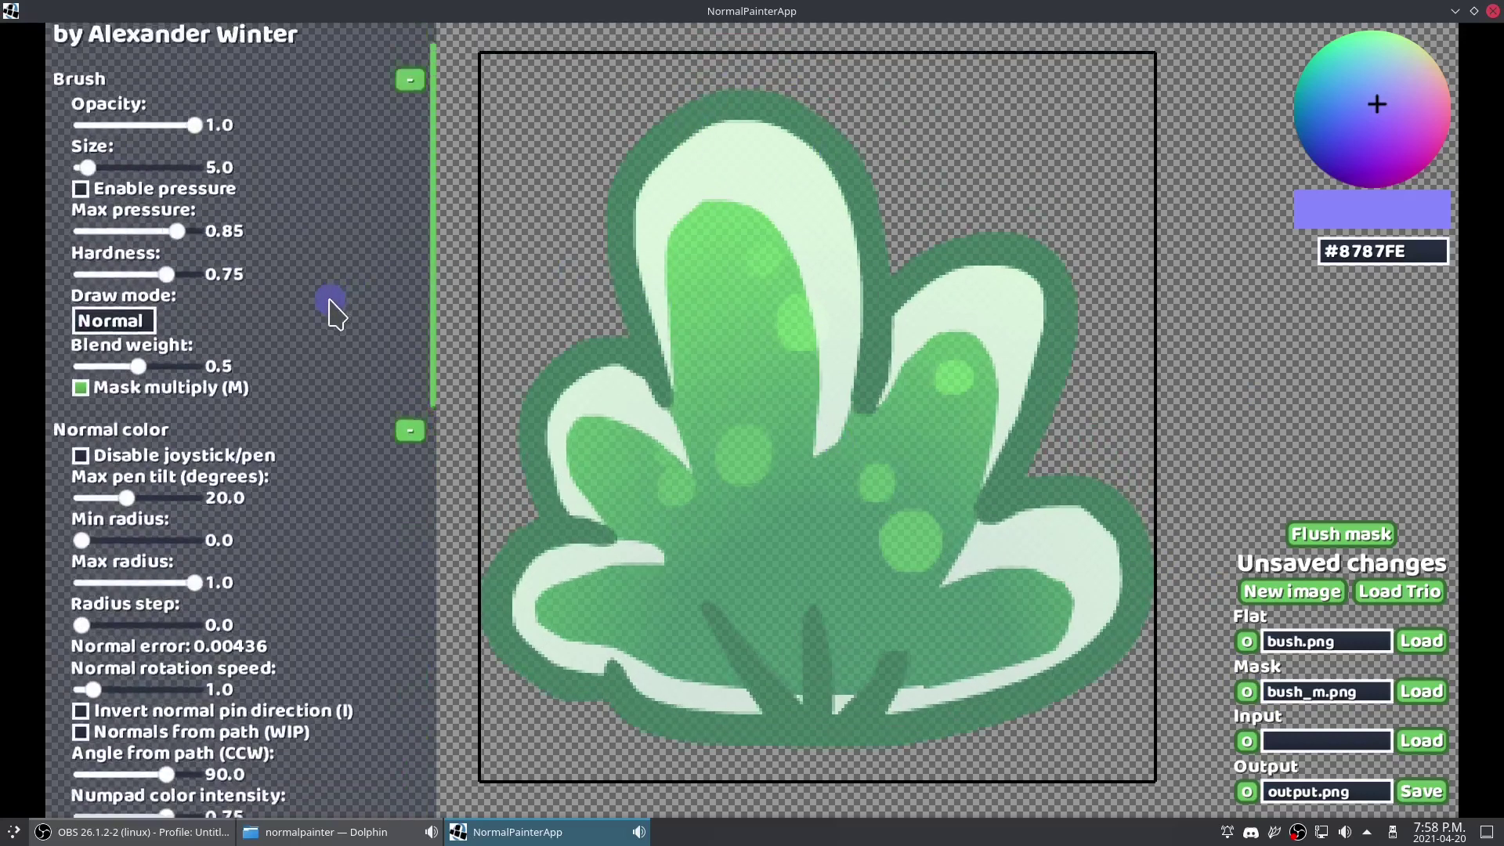
pyautogui.moveTo(701, 393)
pyautogui.mouseDown()
pyautogui.moveTo(672, 201)
pyautogui.moveTo(823, 110)
pyautogui.moveTo(714, 285)
pyautogui.moveTo(1096, 307)
pyautogui.mouseUp()
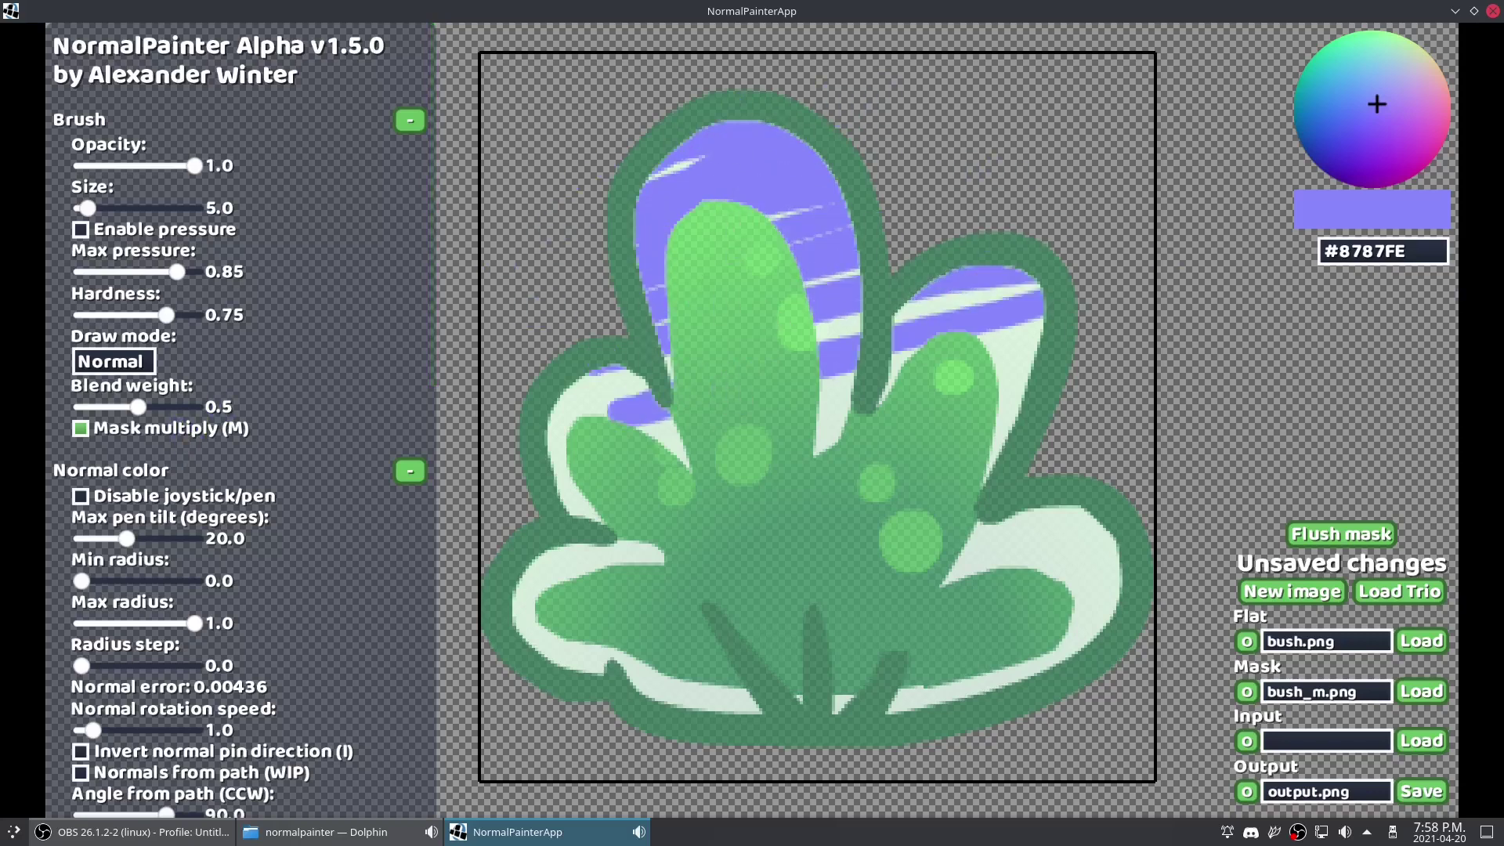
pyautogui.hotkey('ctrl', 'z')
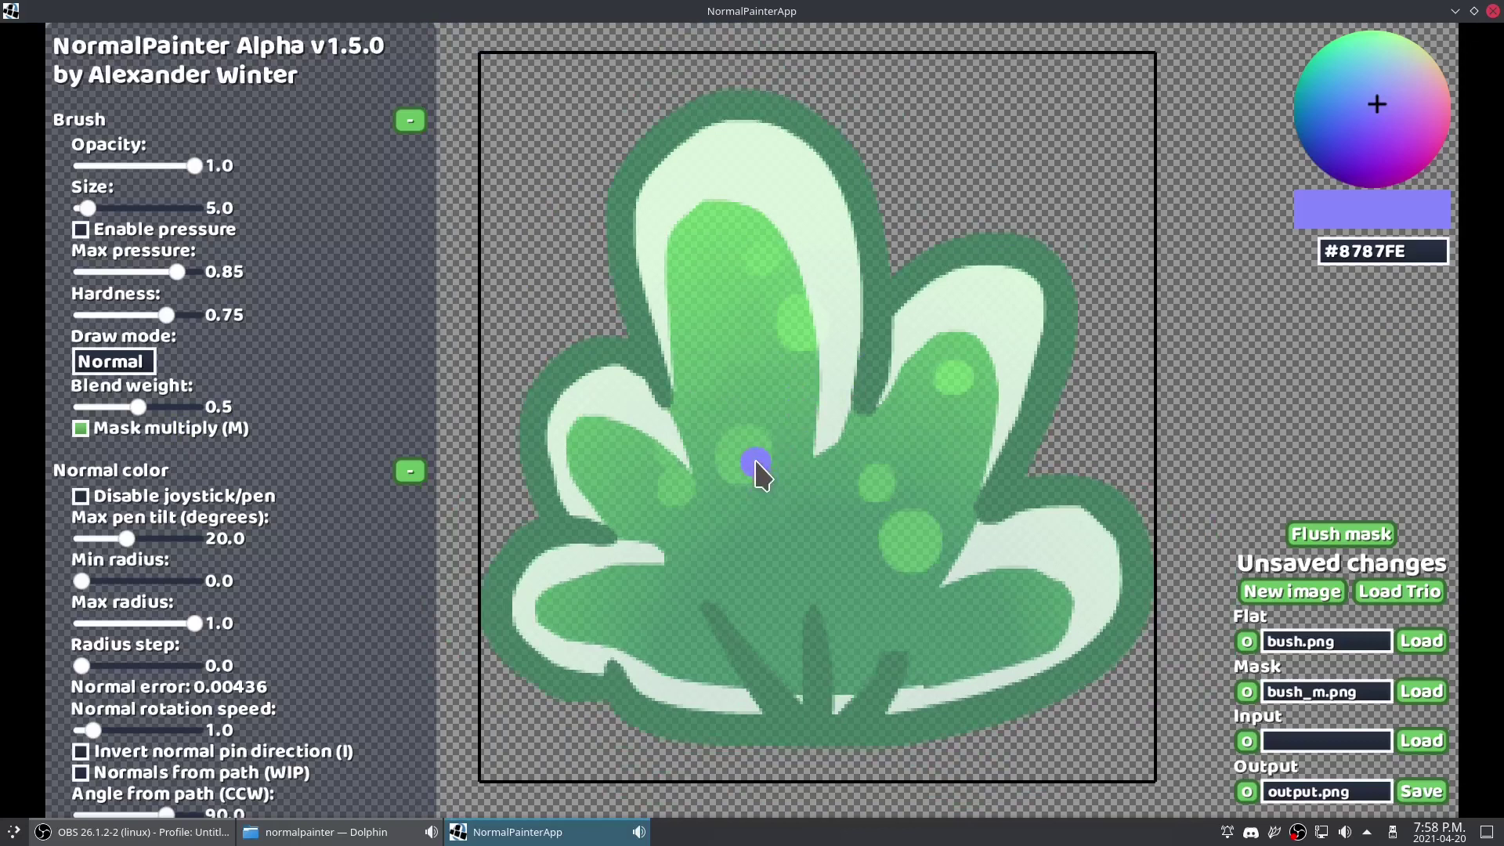
# Step: Open the joystick configuration and try out the Swap X and Y and Invert X options
pyautogui.scroll(-5, 267, 508)
pyautogui.scroll(-4, 266, 506)
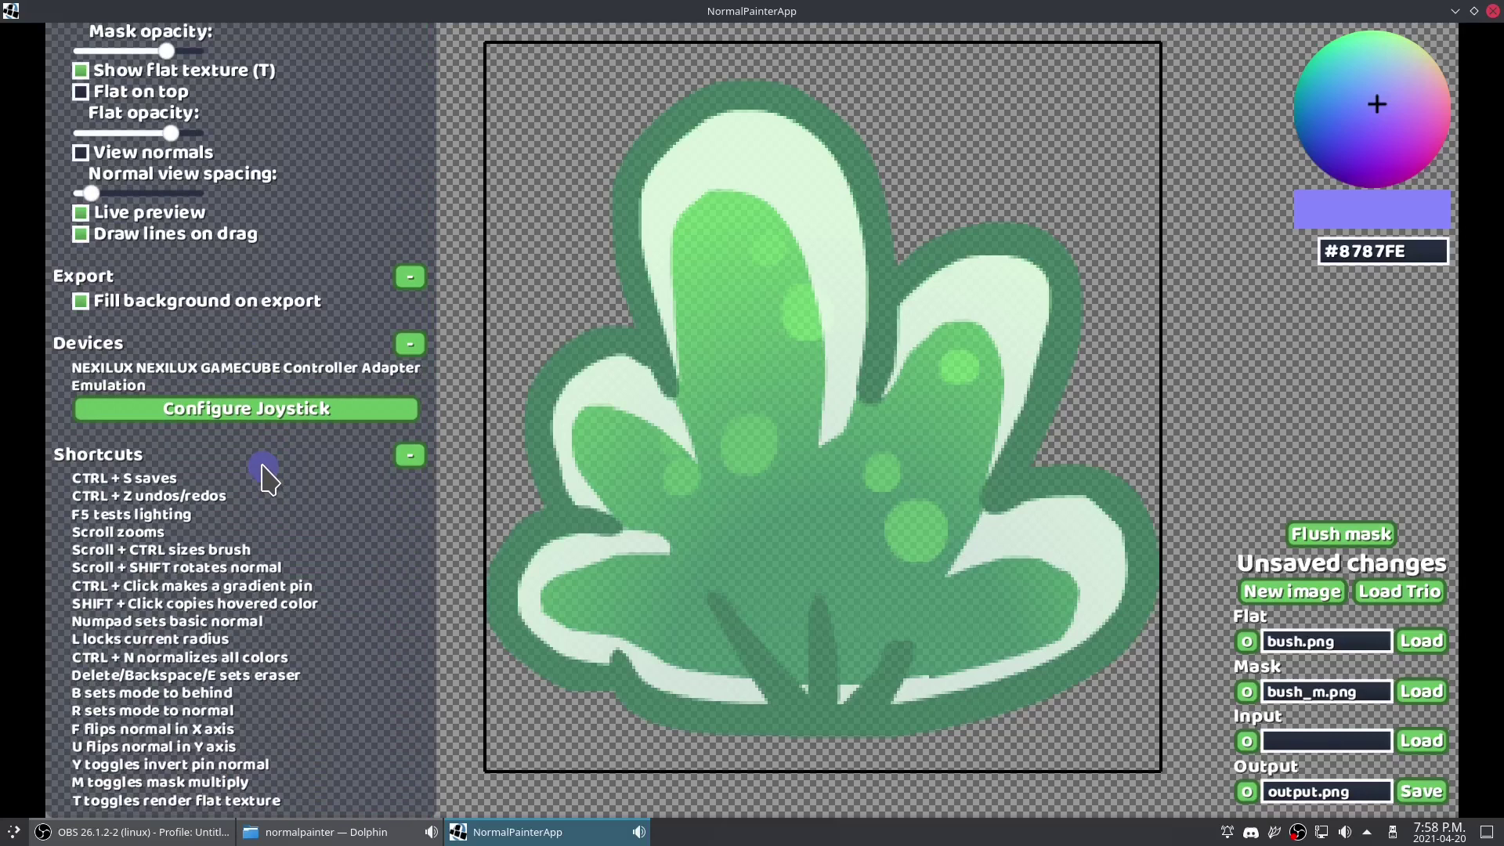
pyautogui.click(243, 415)
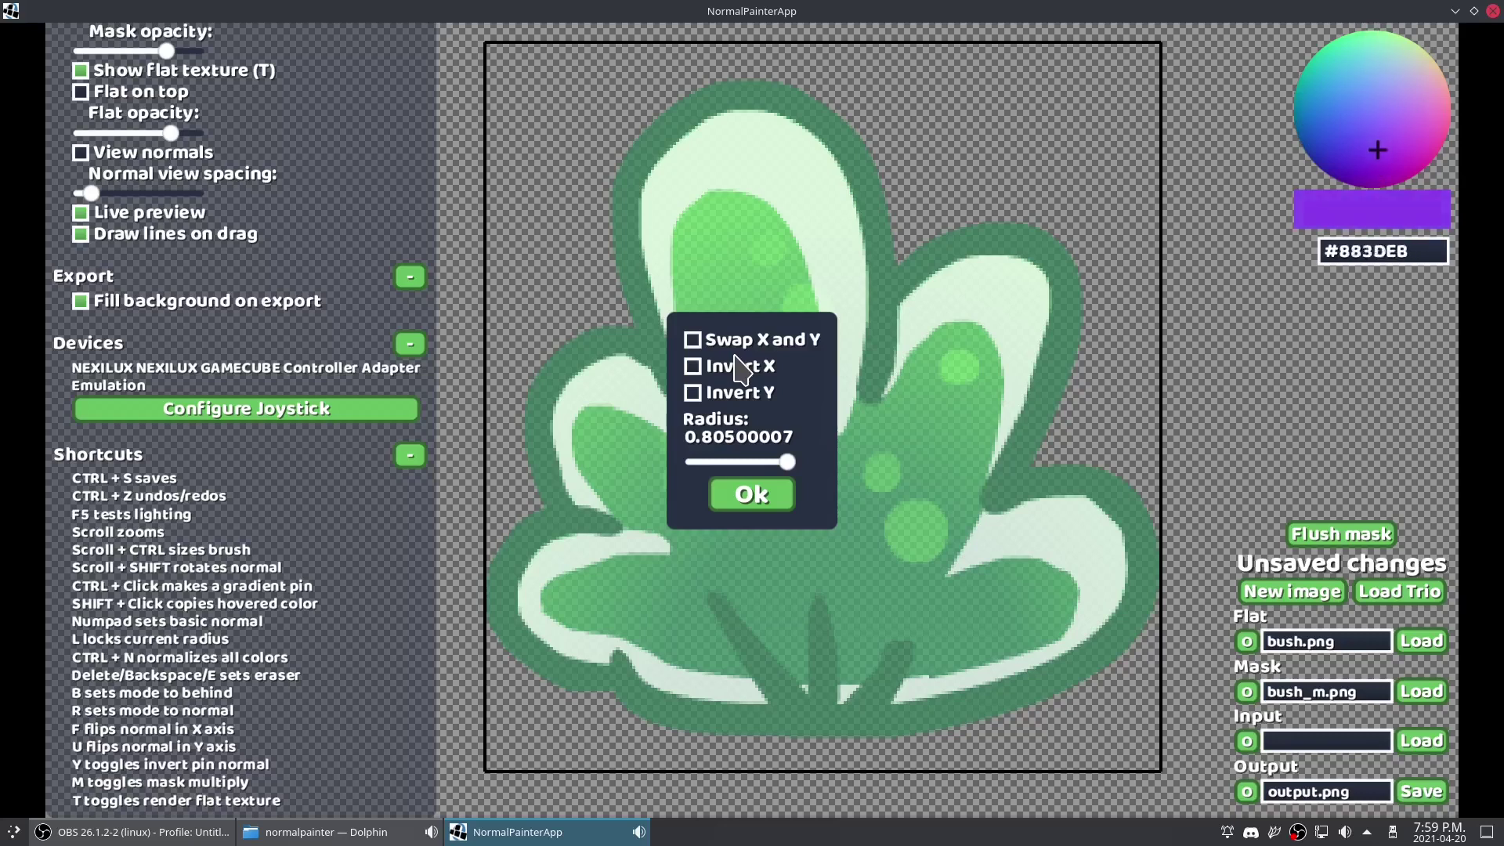
pyautogui.click(721, 347)
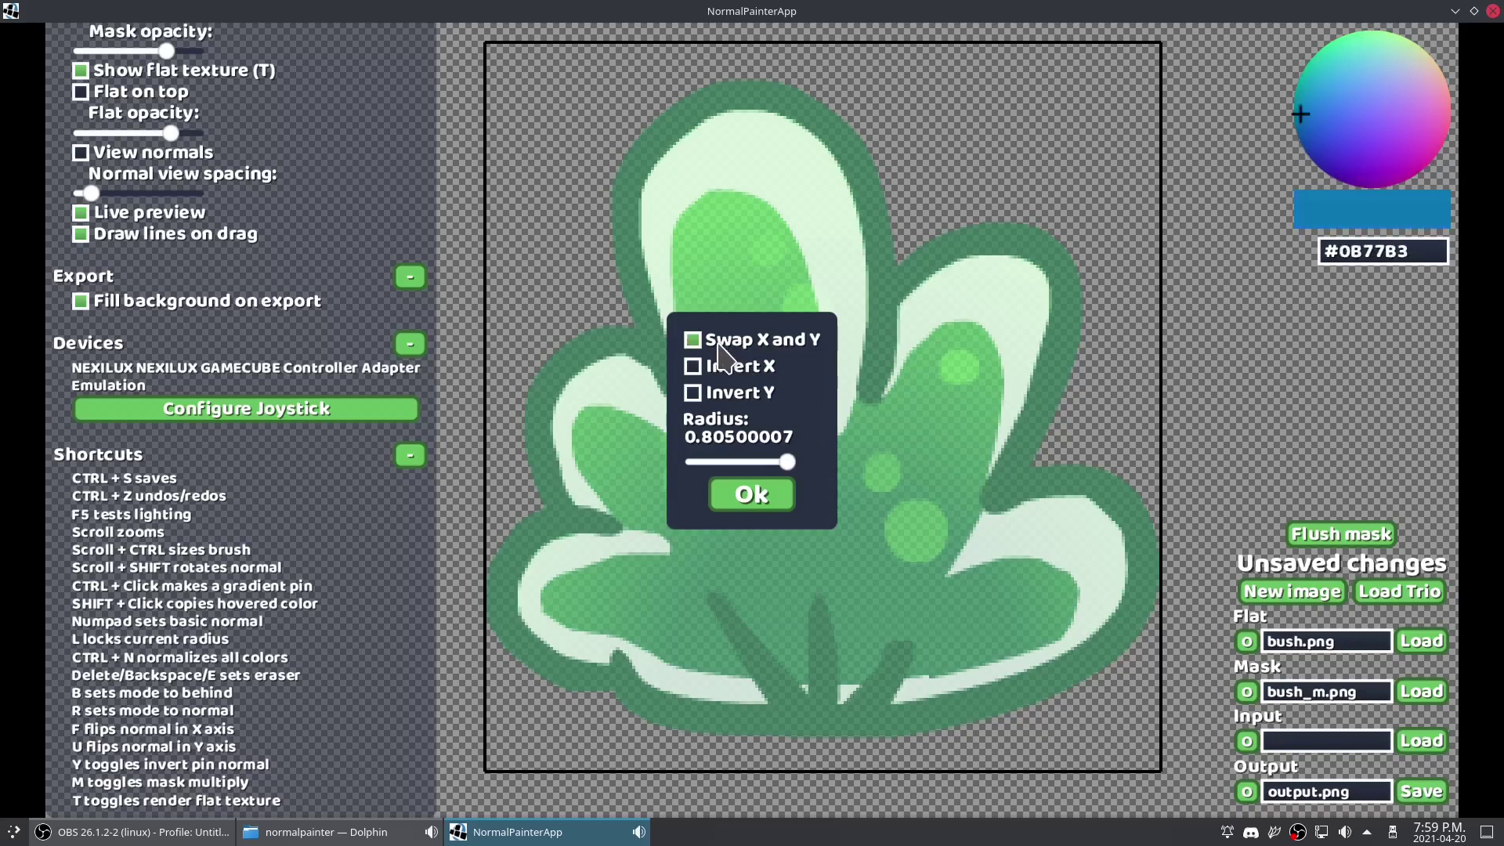
pyautogui.click(721, 346)
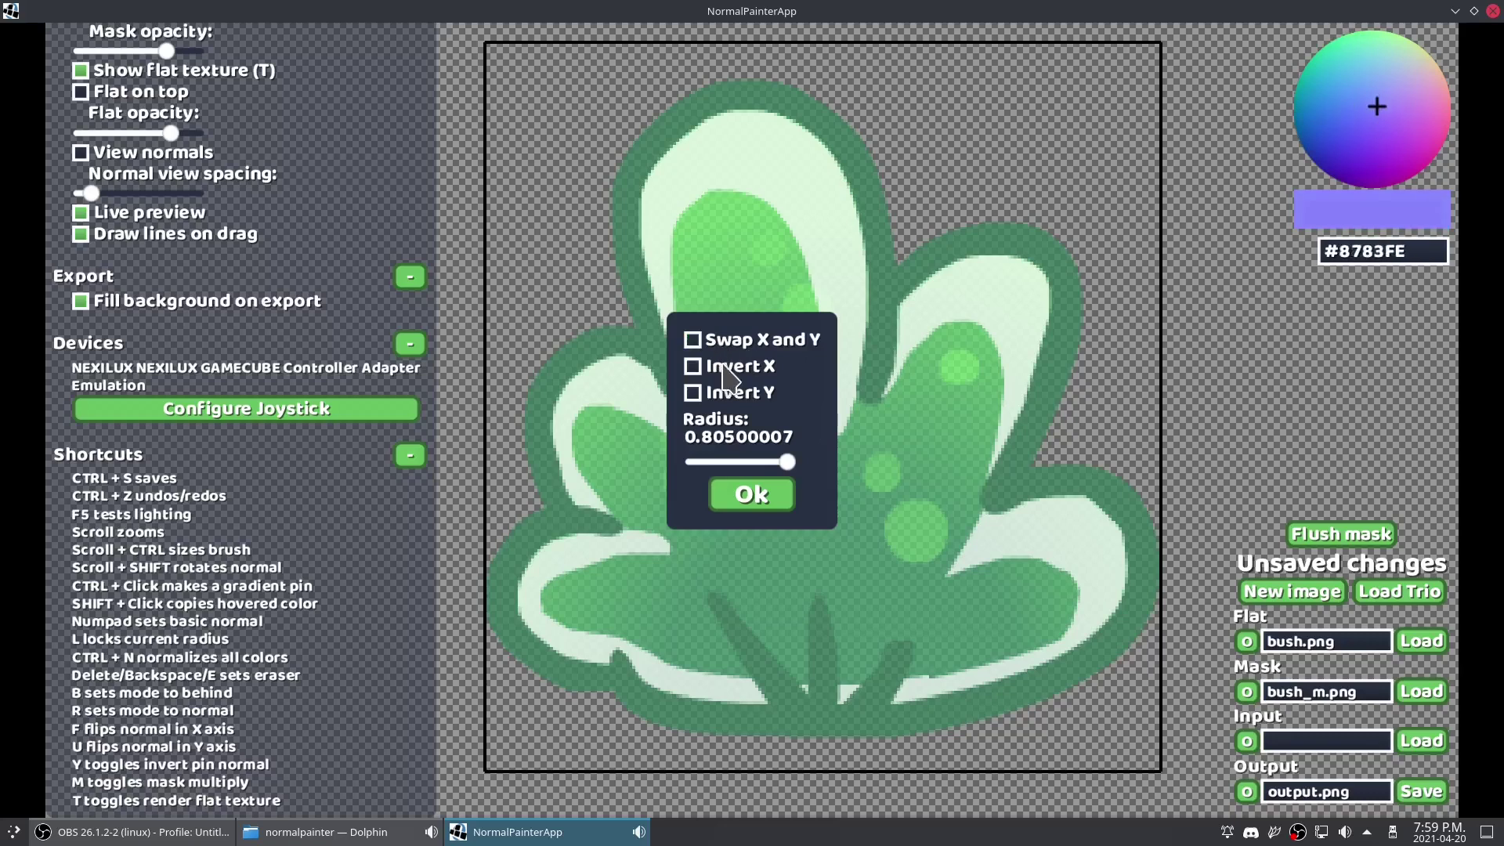
pyautogui.click(715, 367)
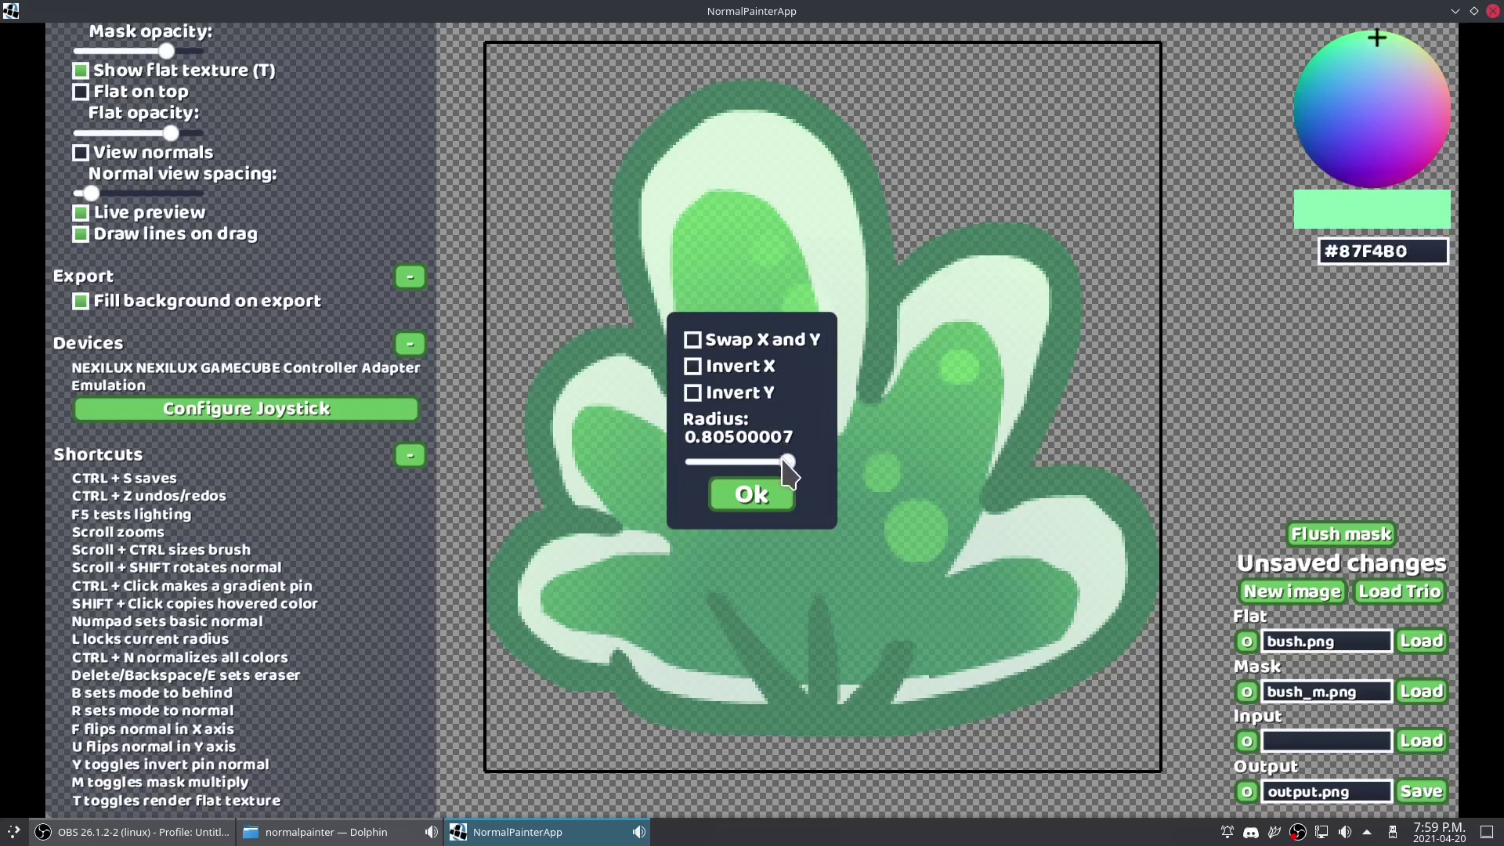
# Step: Try a joystick radius of 1.0, restore it to about 0.805, and close the joystick configuration
pyautogui.moveTo(788, 464); pyautogui.dragTo(839, 470)
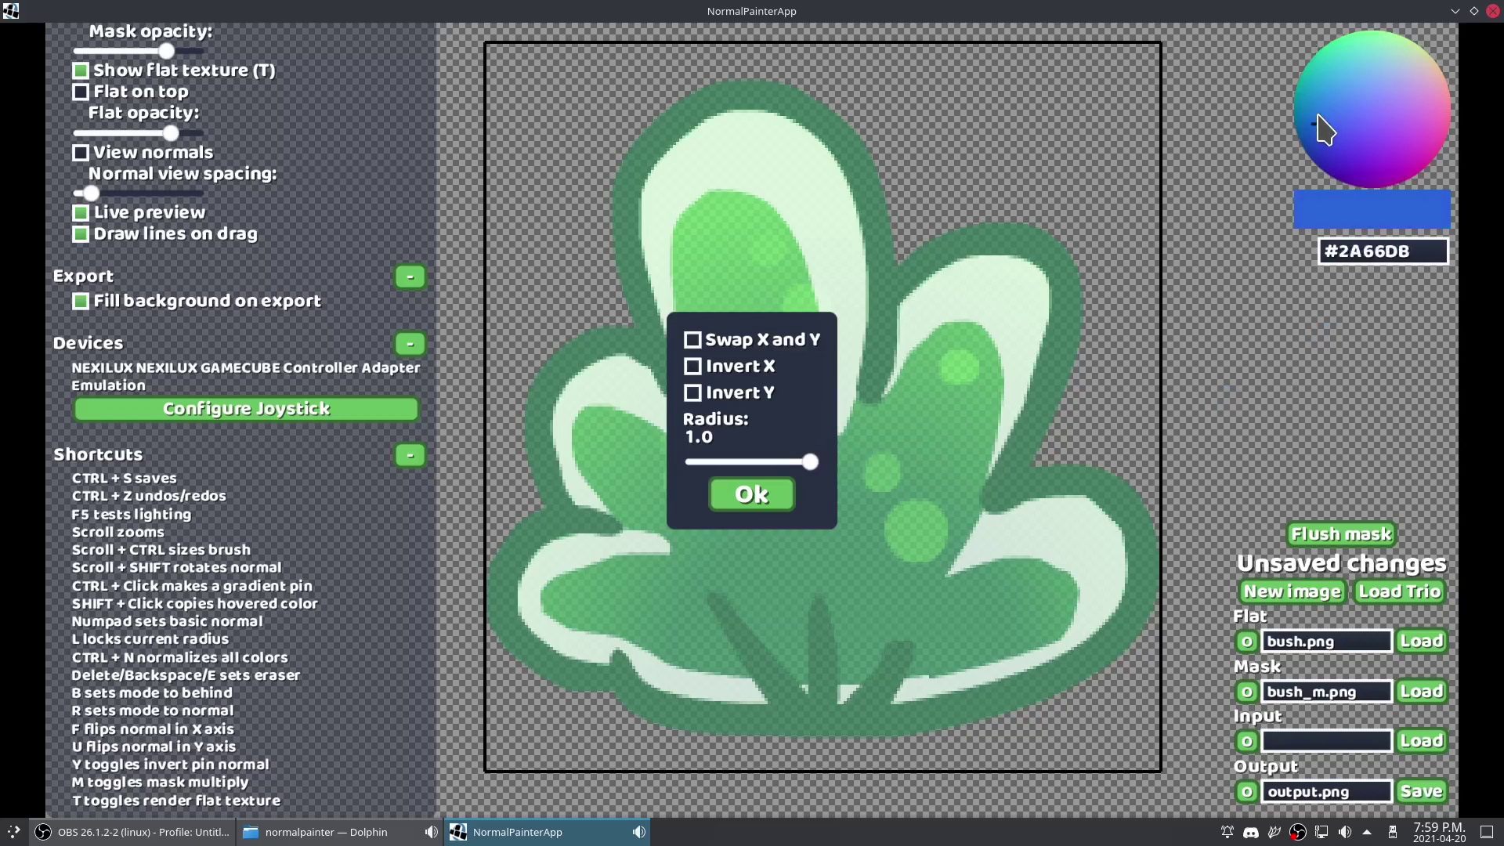
pyautogui.moveTo(807, 462)
pyautogui.mouseDown()
pyautogui.moveTo(772, 464)
pyautogui.moveTo(785, 463)
pyautogui.mouseUp()
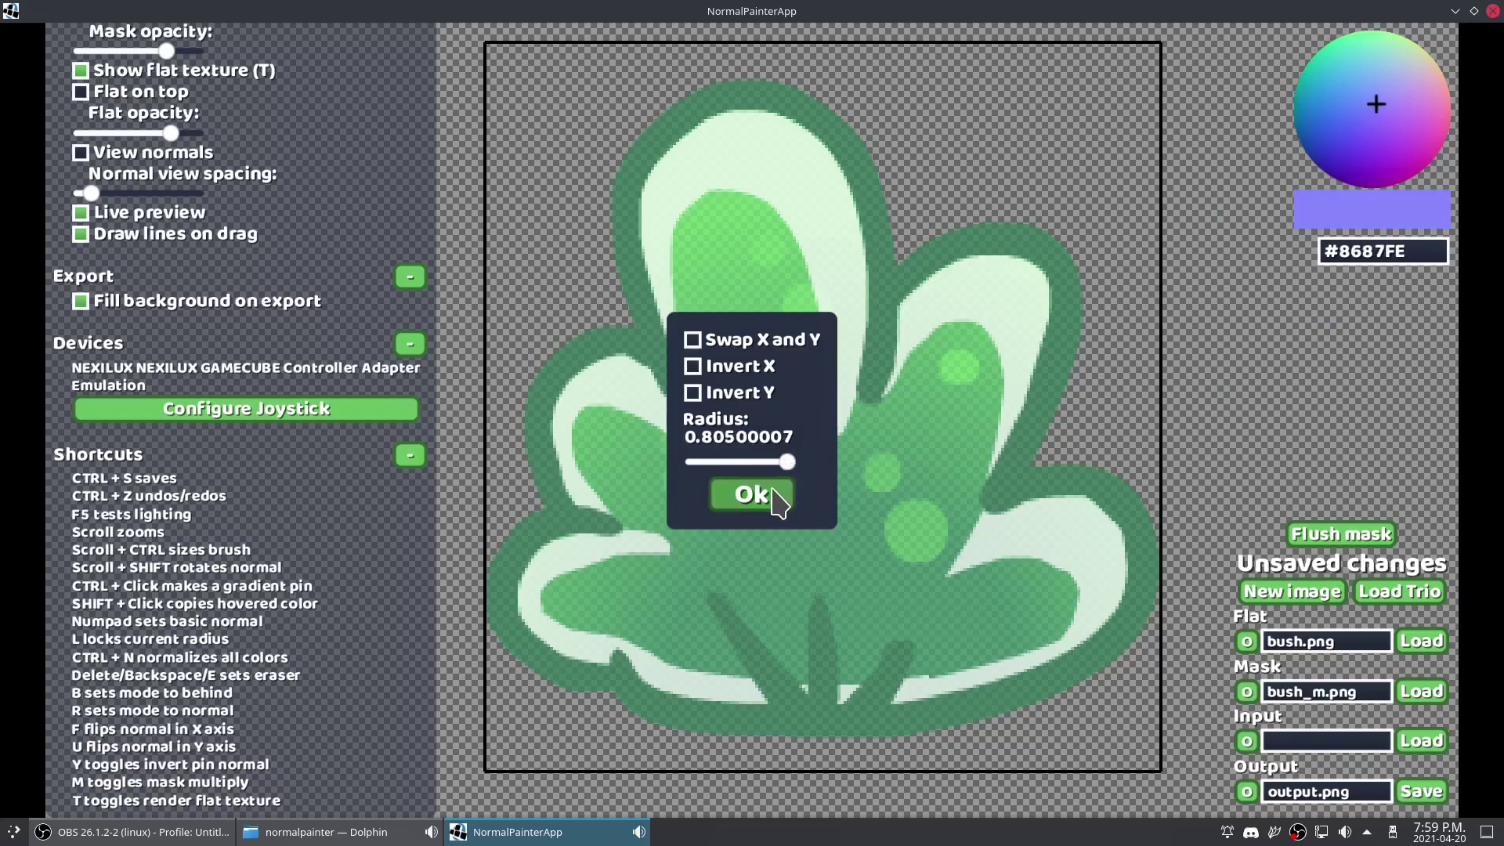
pyautogui.click(778, 496)
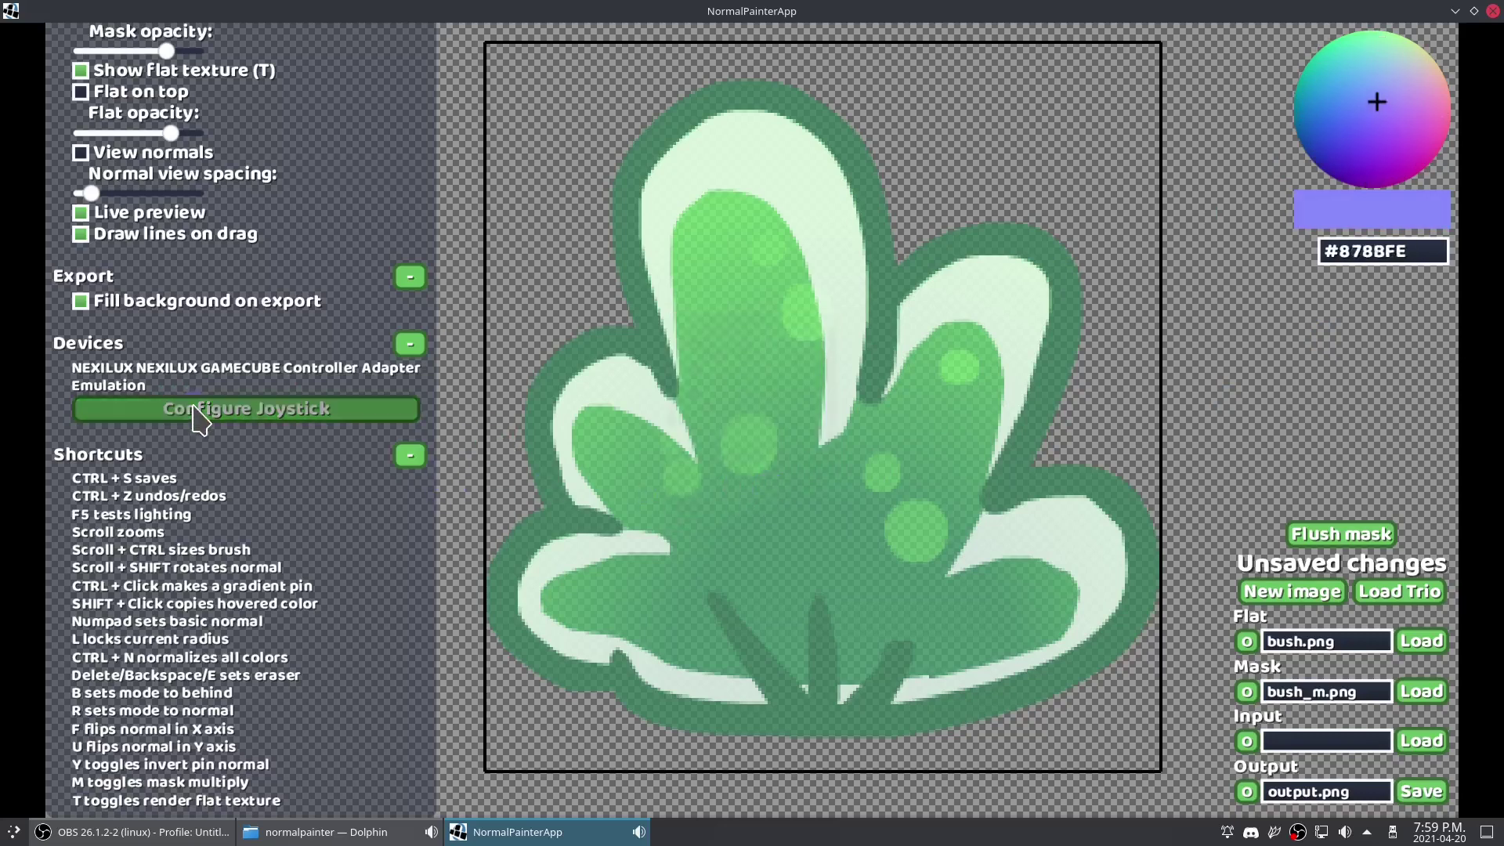
pyautogui.click(198, 418)
pyautogui.click(751, 494)
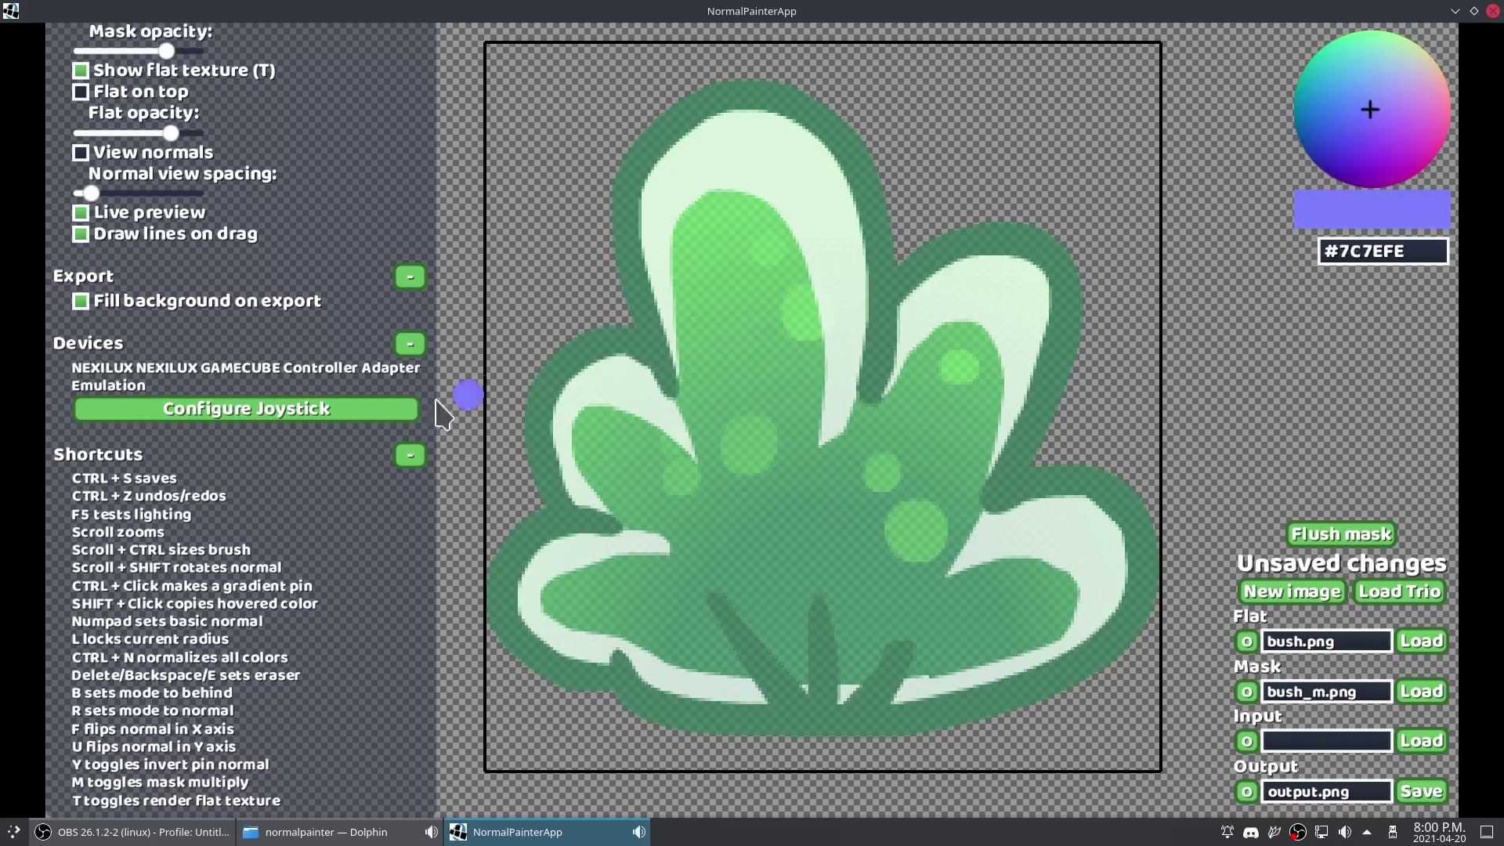
# Step: Set the brush hardness to 0.2 and size to 37, and paint soft strokes on the bush's upper left lobes
pyautogui.scroll(10, 285, 423)
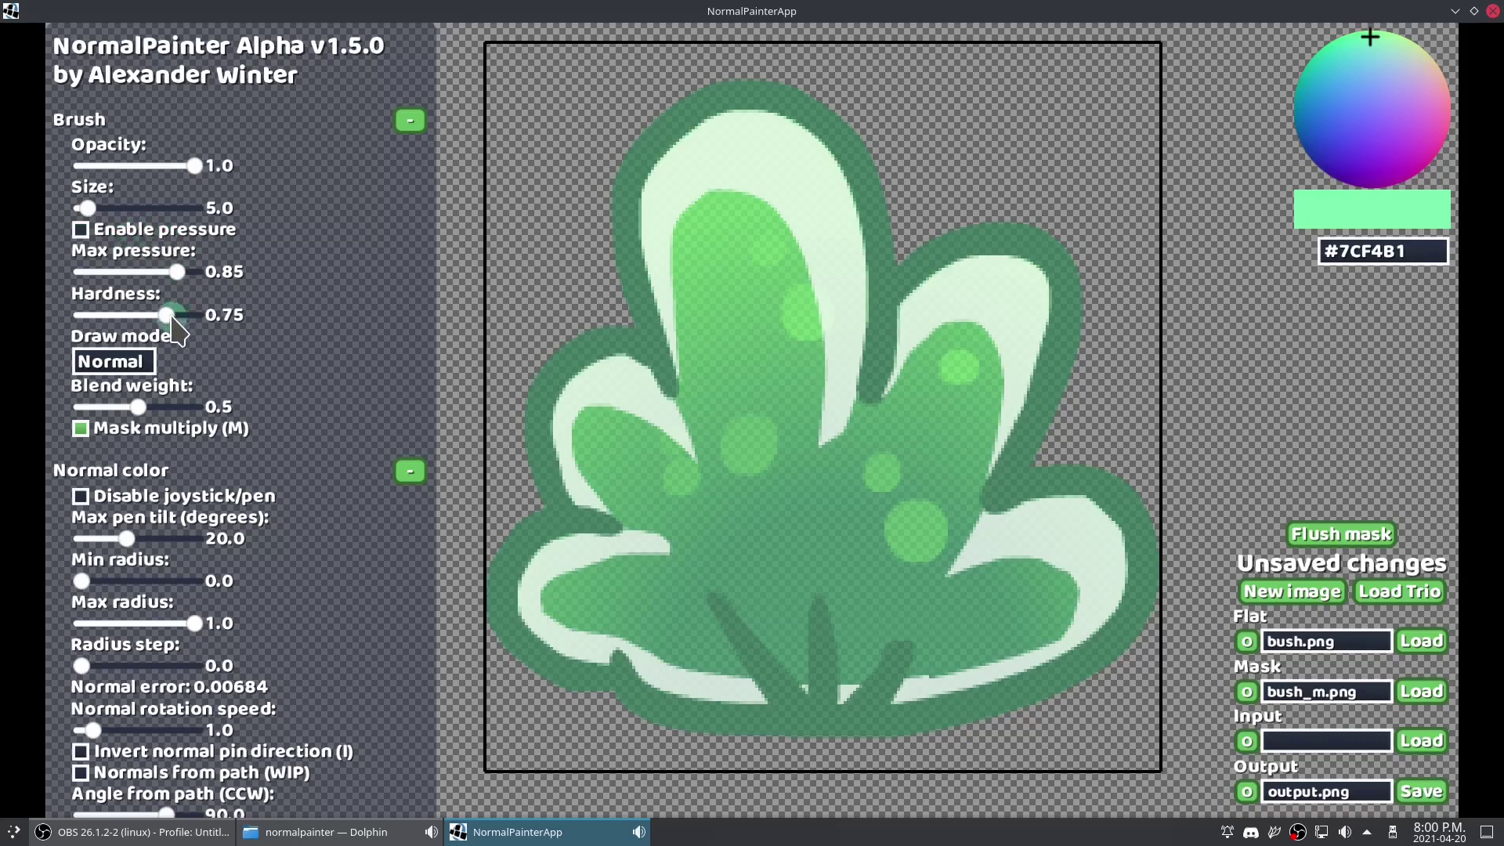
pyautogui.moveTo(169, 315); pyautogui.dragTo(104, 313)
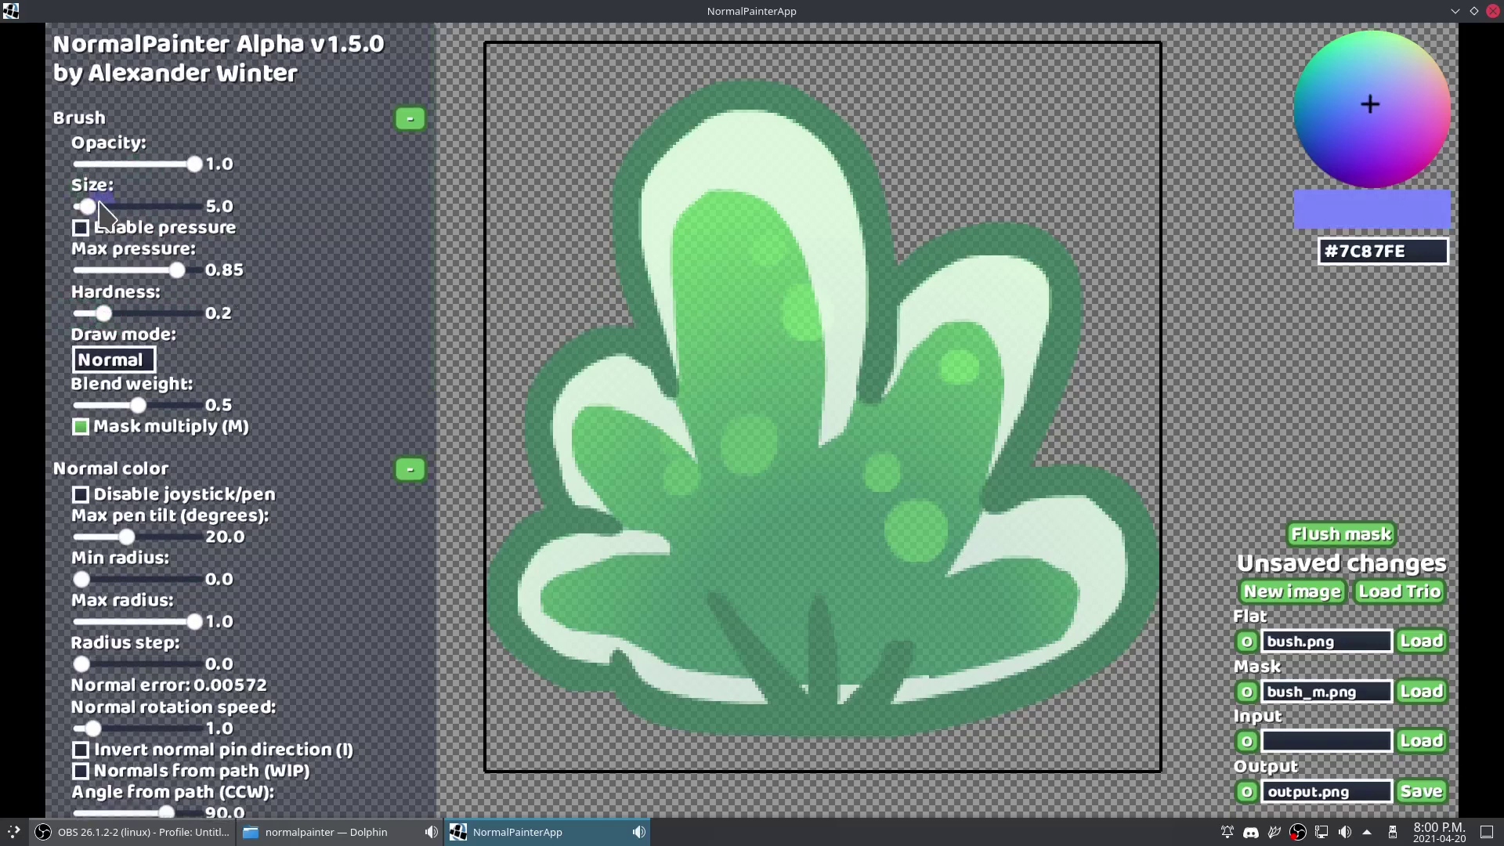
pyautogui.moveTo(86, 206); pyautogui.dragTo(123, 207)
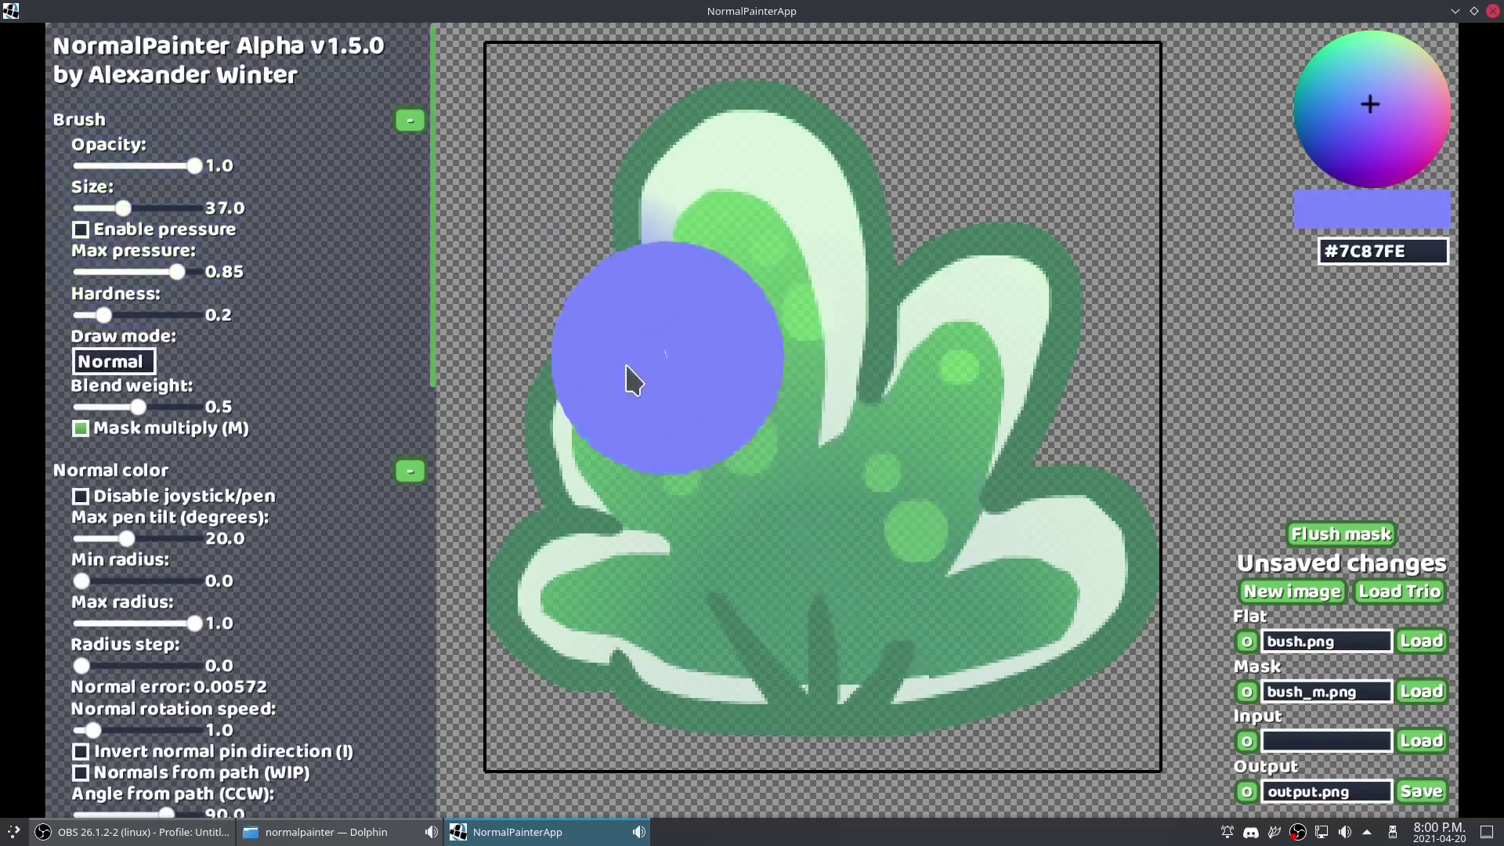
pyautogui.scroll(2, 662, 251)
pyautogui.scroll(-4, 662, 251)
pyautogui.scroll(-5, 303, 626)
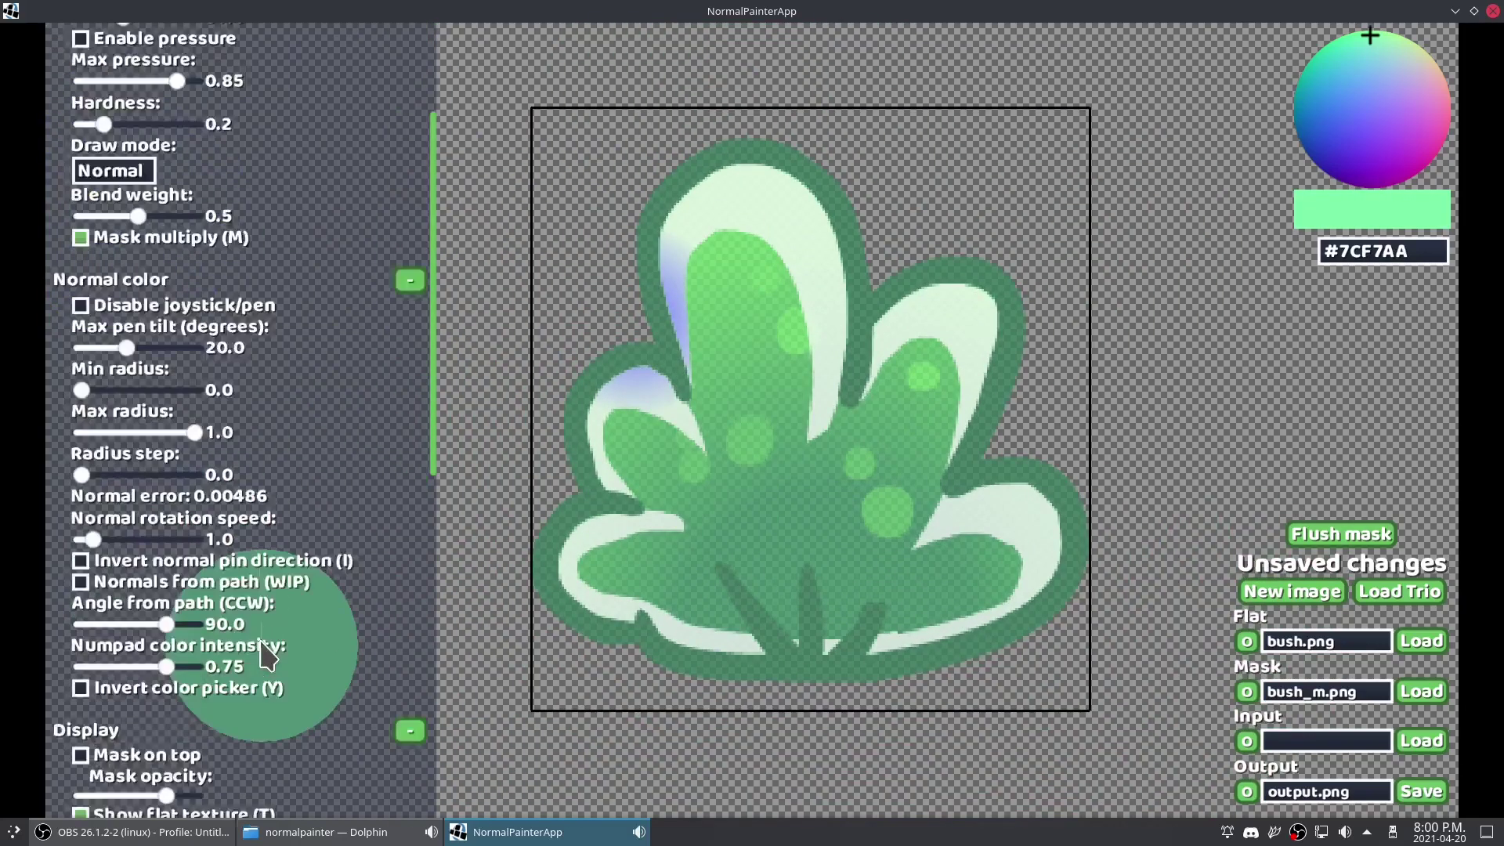
# Step: Turn off Mask multiply and paint soft #7CF7AA dabs at the bush's centre and in the empty area above its right lobe
pyautogui.scroll(5, 285, 520)
pyautogui.click(813, 482)
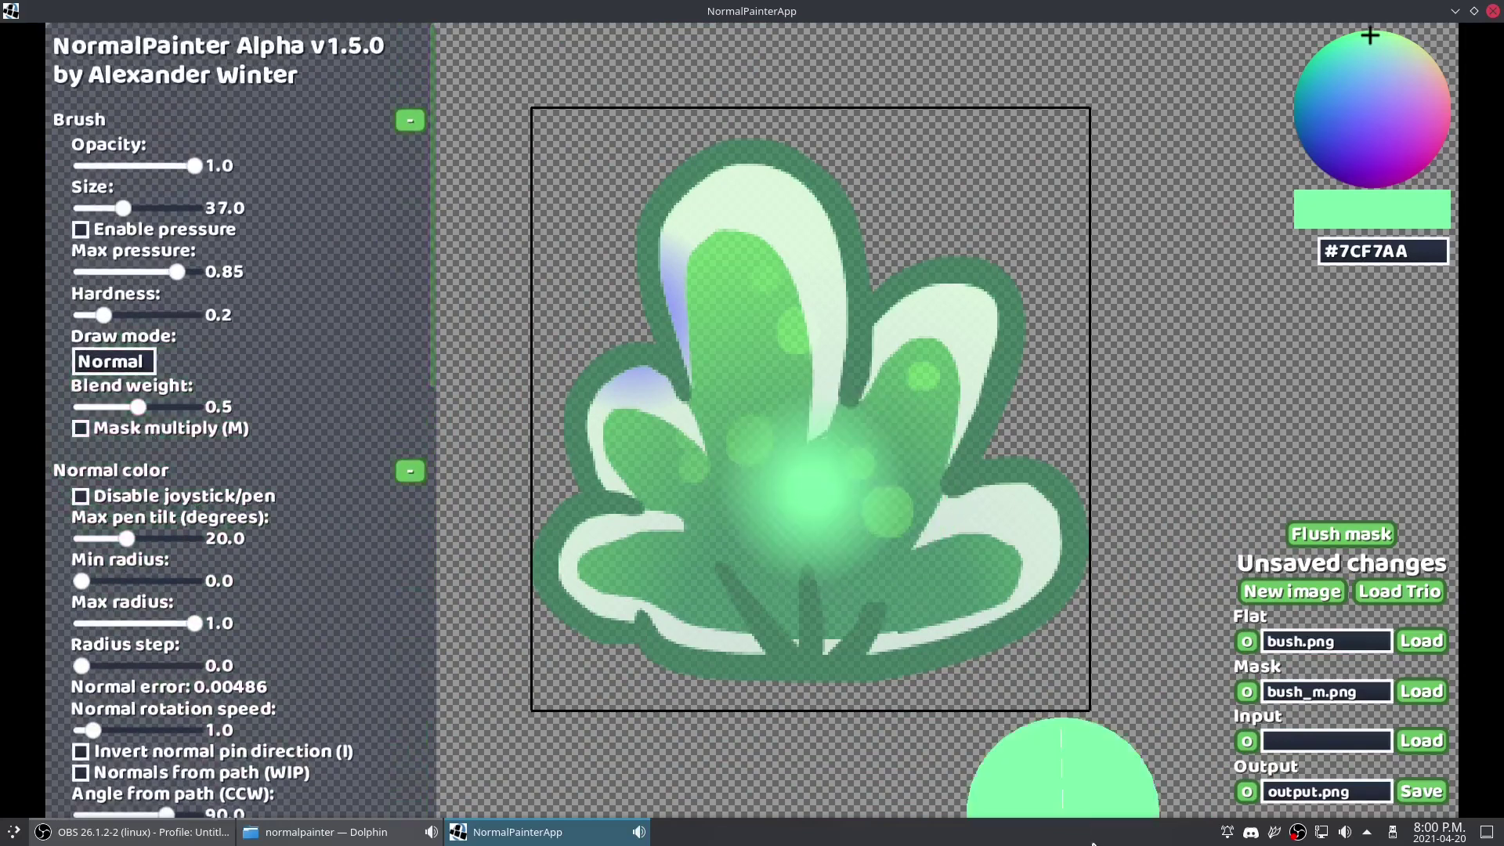
pyautogui.click(910, 221)
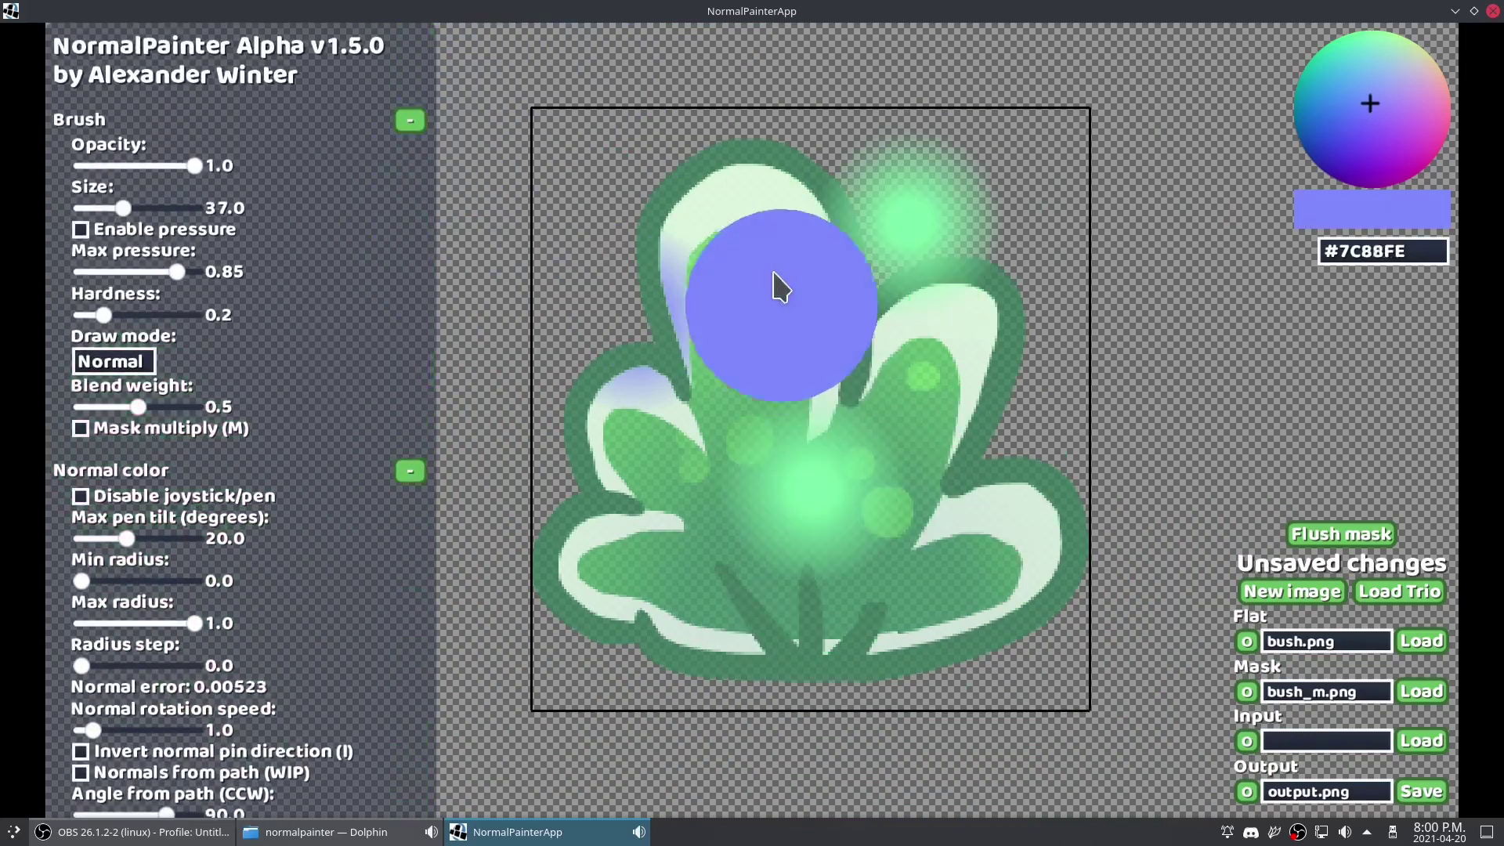
# Step: Set the brush hardness to 1.0 and paint a hard-edged dab on the bush's tallest lobe
pyautogui.moveTo(105, 316); pyautogui.dragTo(289, 319)
pyautogui.click(746, 272)
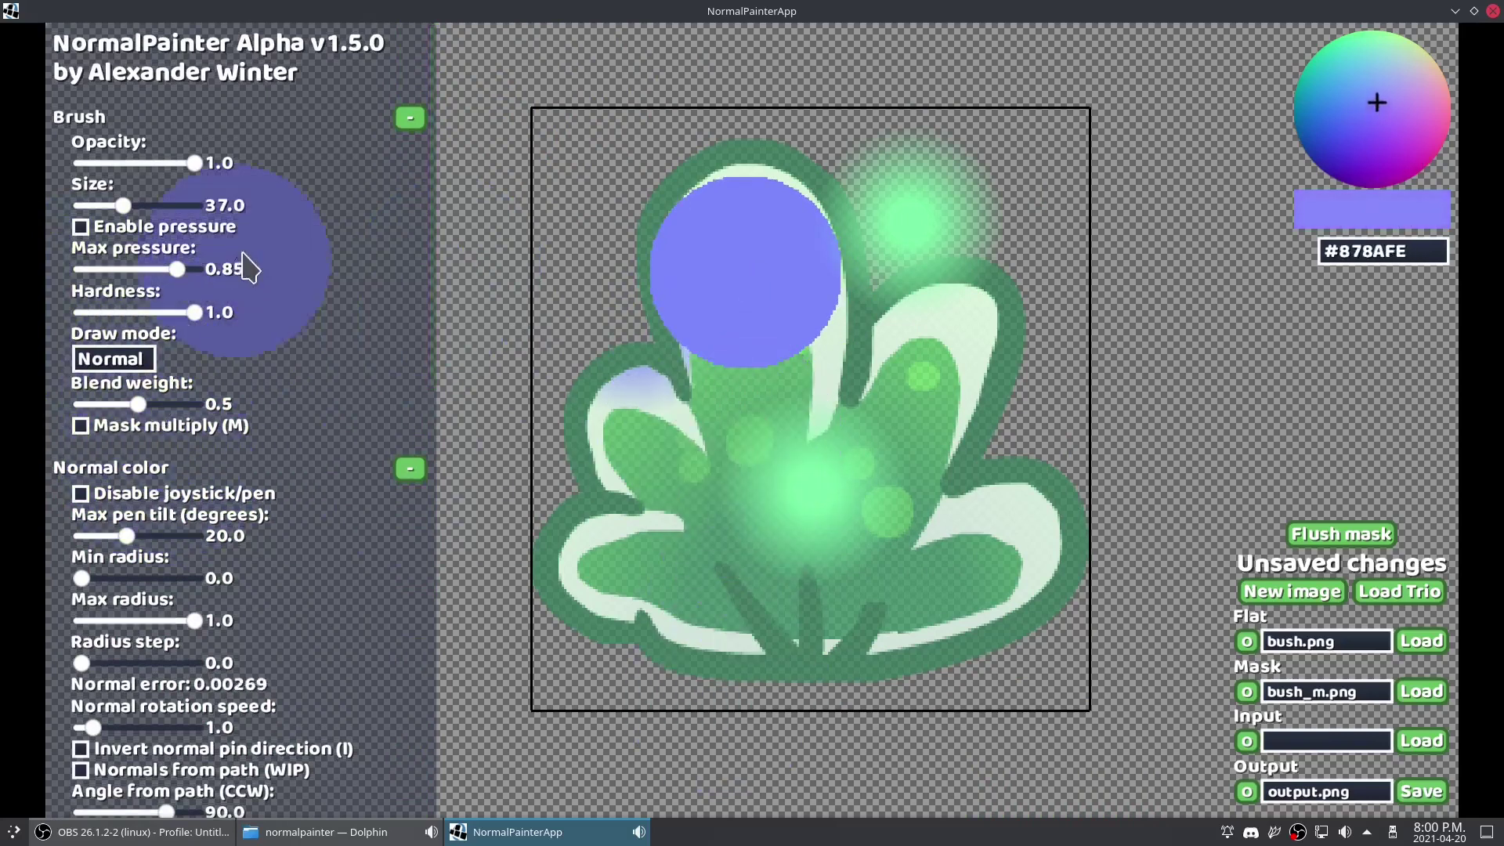
pyautogui.scroll(5, 784, 225)
pyautogui.scroll(-5, 1050, 321)
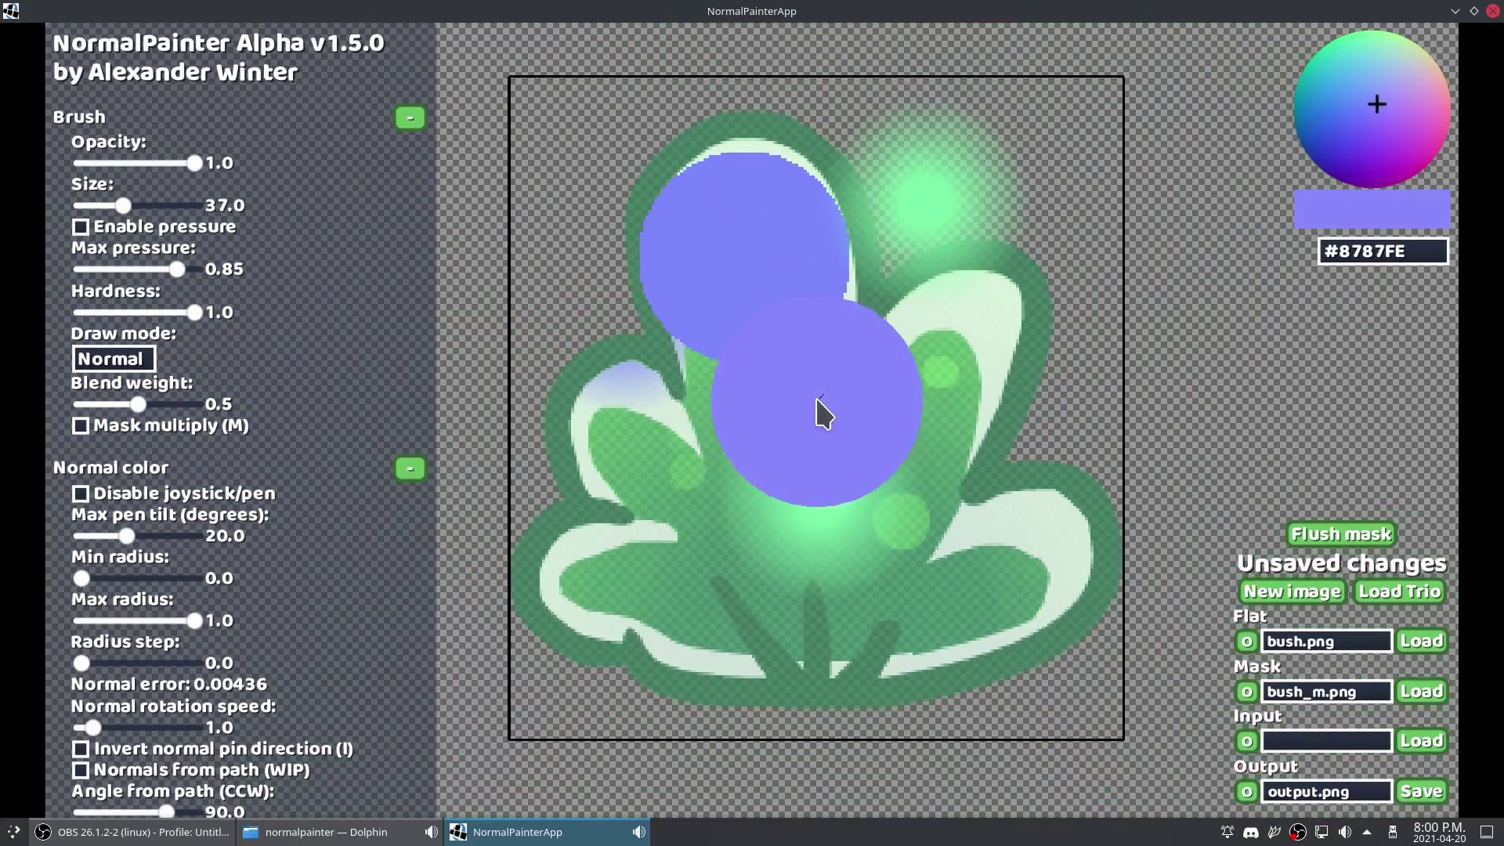
pyautogui.scroll(-1, 645, 403)
# Step: Switch the draw mode to Behind and paint broad #5D58F3 strokes across the bush underneath the existing dabs
pyautogui.click(114, 359)
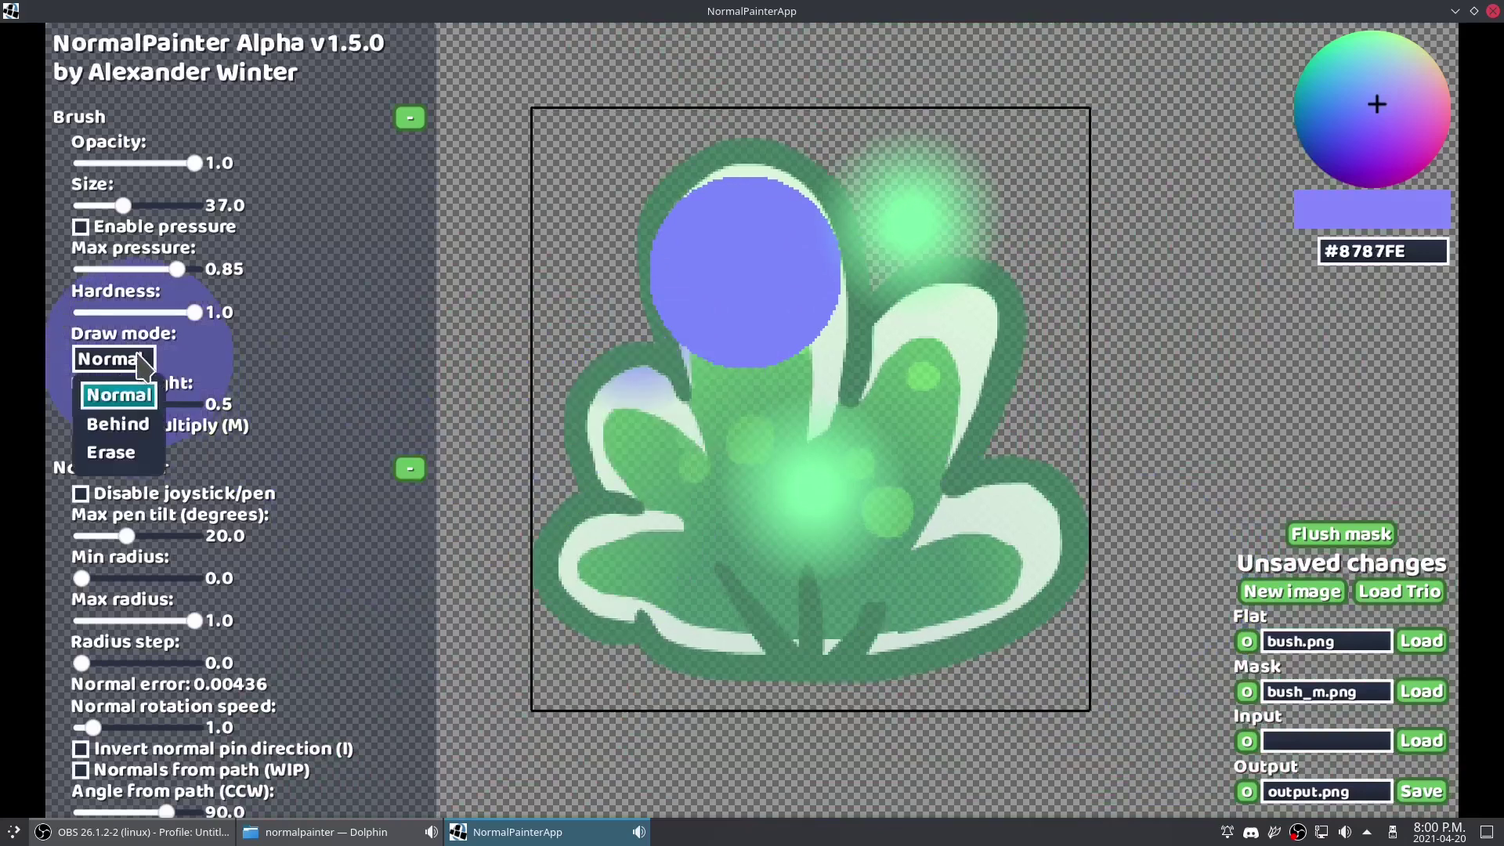
pyautogui.click(143, 438)
pyautogui.click(1351, 134)
pyautogui.moveTo(839, 134)
pyautogui.mouseDown()
pyautogui.moveTo(513, 474)
pyautogui.moveTo(806, 486)
pyautogui.moveTo(806, 303)
pyautogui.moveTo(1074, 413)
pyautogui.moveTo(1065, 439)
pyautogui.mouseUp()
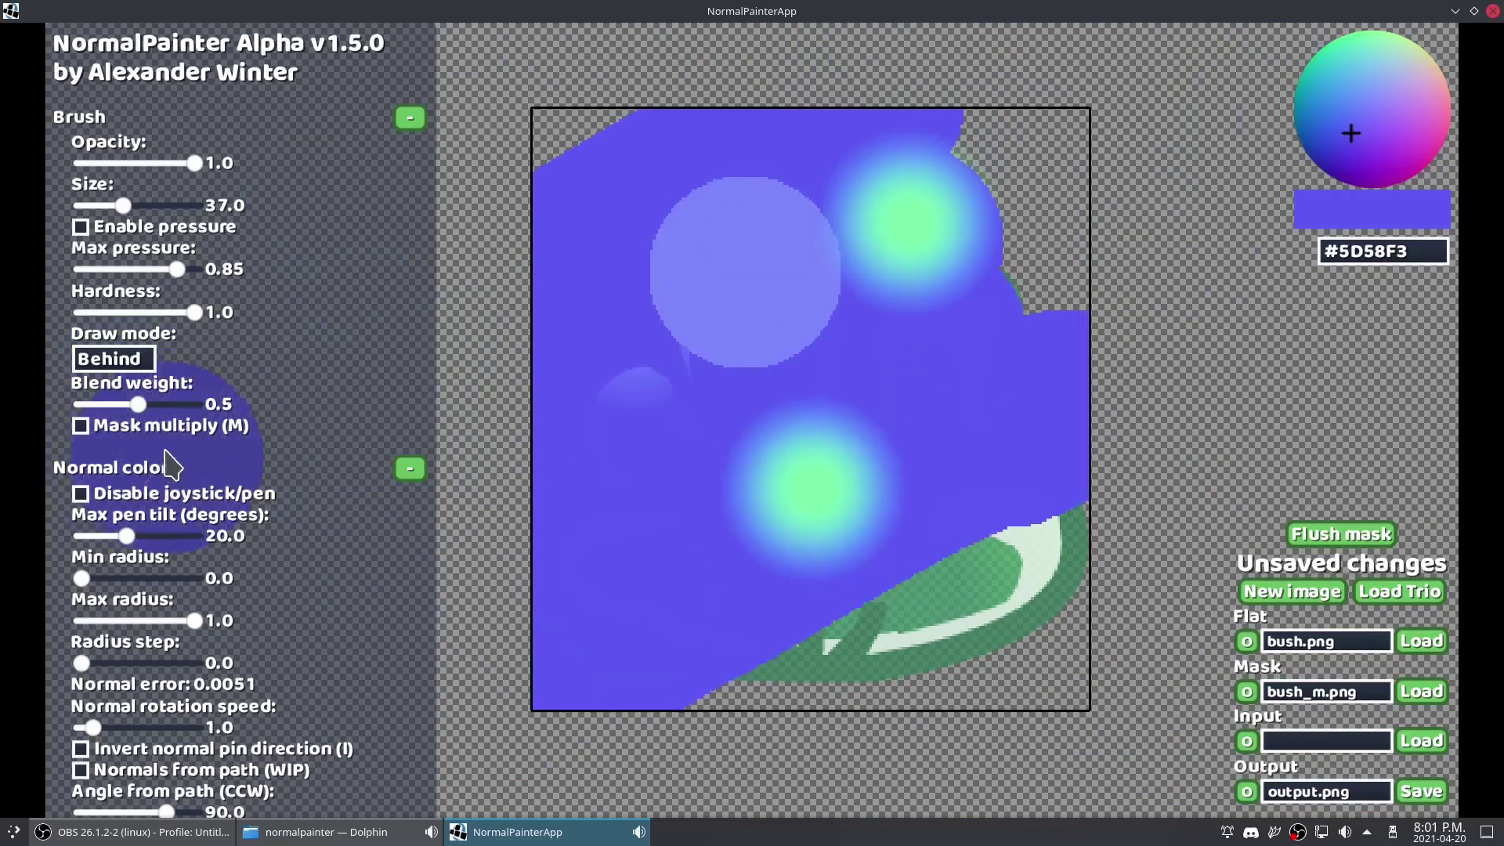
# Step: Switch the draw mode to Erase and erase all the paint from the bush
pyautogui.click(114, 359)
pyautogui.click(109, 450)
pyautogui.moveTo(548, 235)
pyautogui.mouseDown()
pyautogui.moveTo(875, 71)
pyautogui.moveTo(430, 426)
pyautogui.moveTo(372, 729)
pyautogui.moveTo(745, 695)
pyautogui.moveTo(838, 420)
pyautogui.mouseUp()
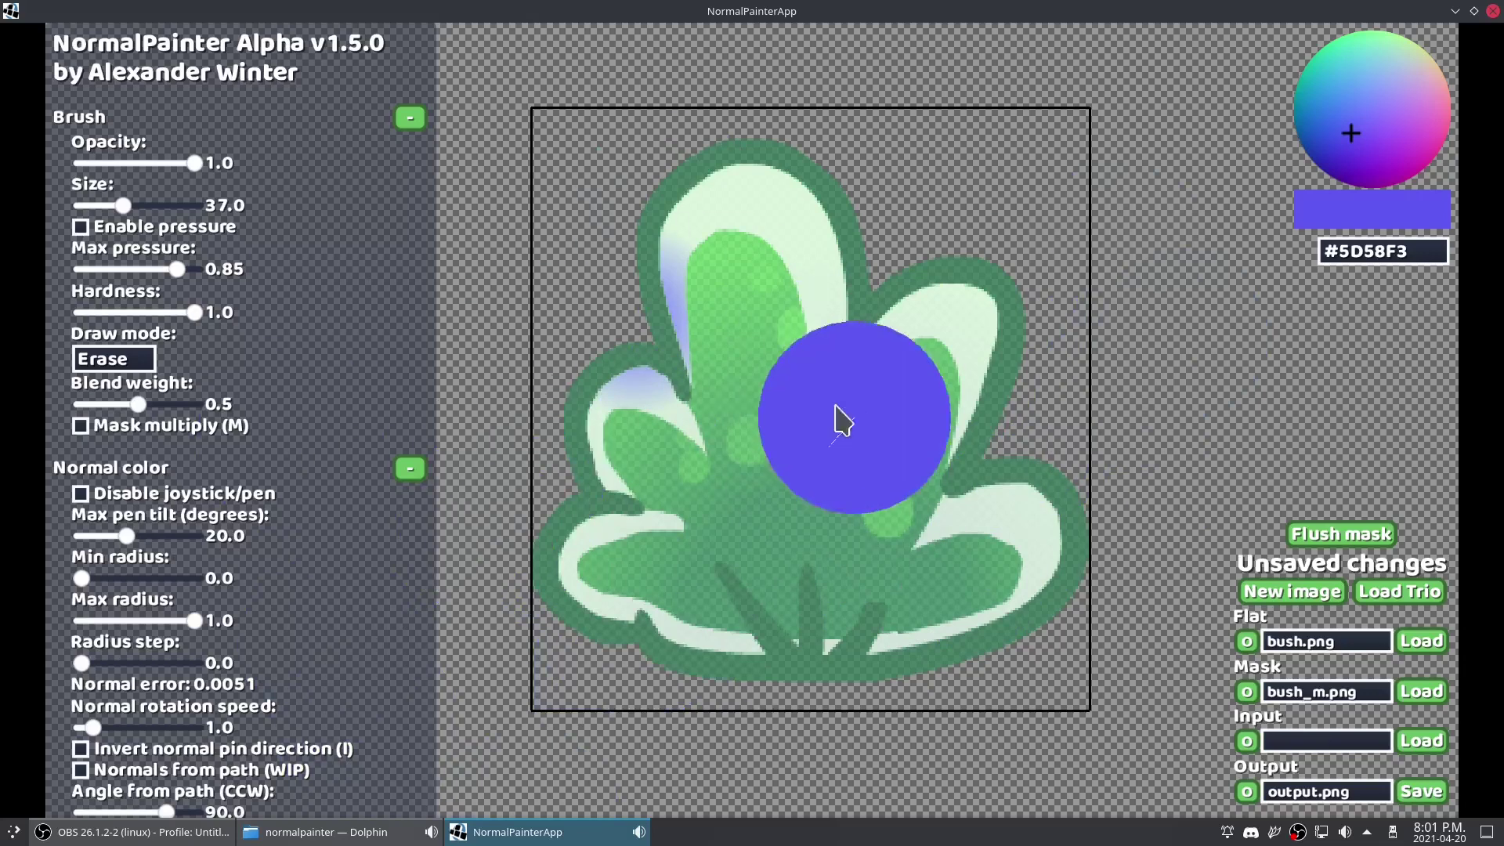
pyautogui.click(93, 433)
pyautogui.moveTo(788, 133)
pyautogui.mouseDown()
pyautogui.moveTo(591, 447)
pyautogui.moveTo(559, 610)
pyautogui.mouseUp()
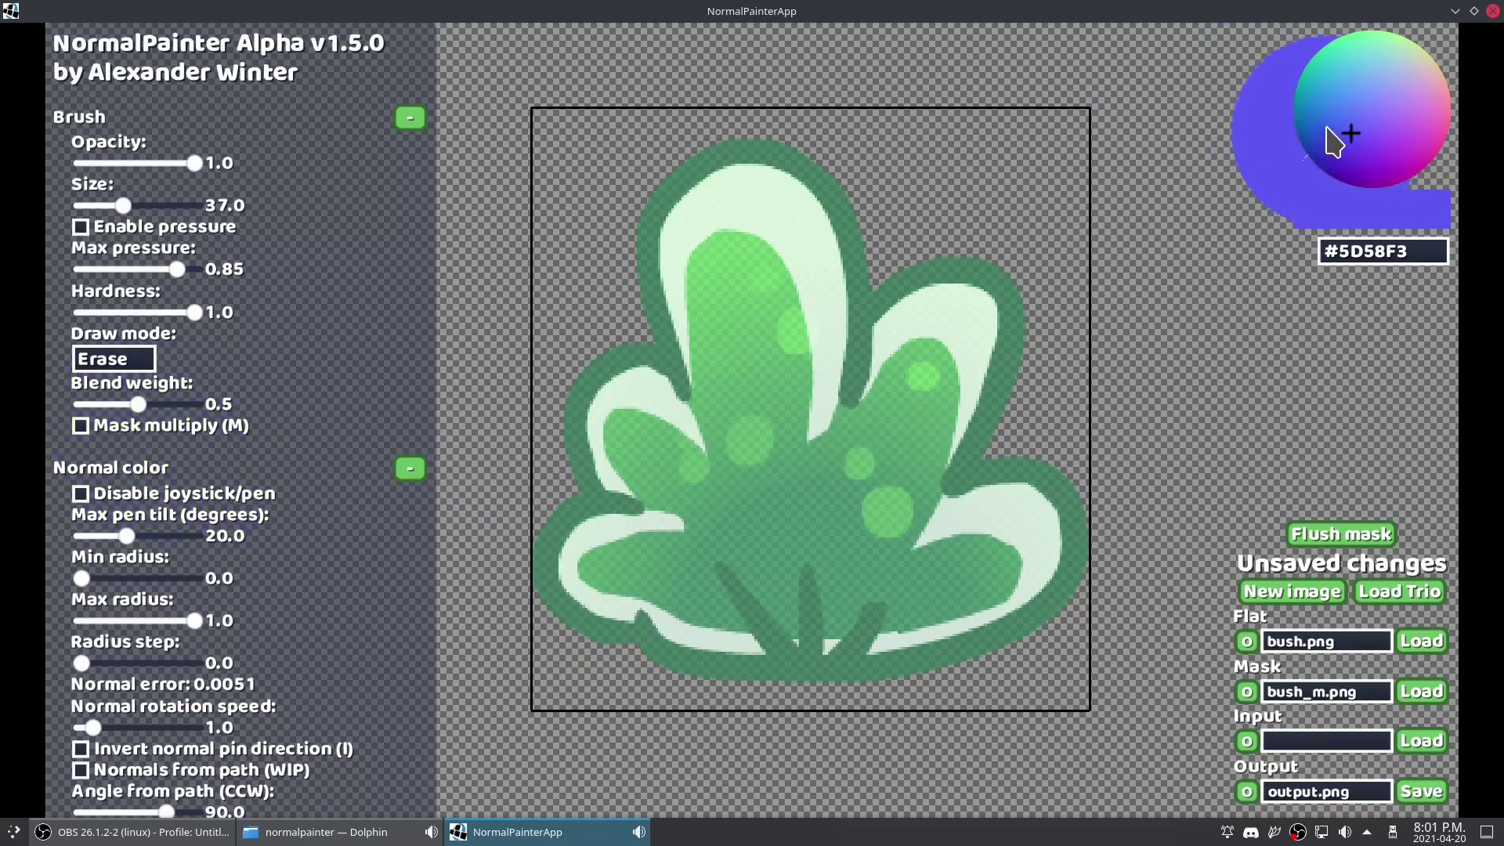
# Step: Choose the colour #C85AE1, return the draw mode to Normal, and undo a test stroke over the tallest lobe
pyautogui.click(1416, 132)
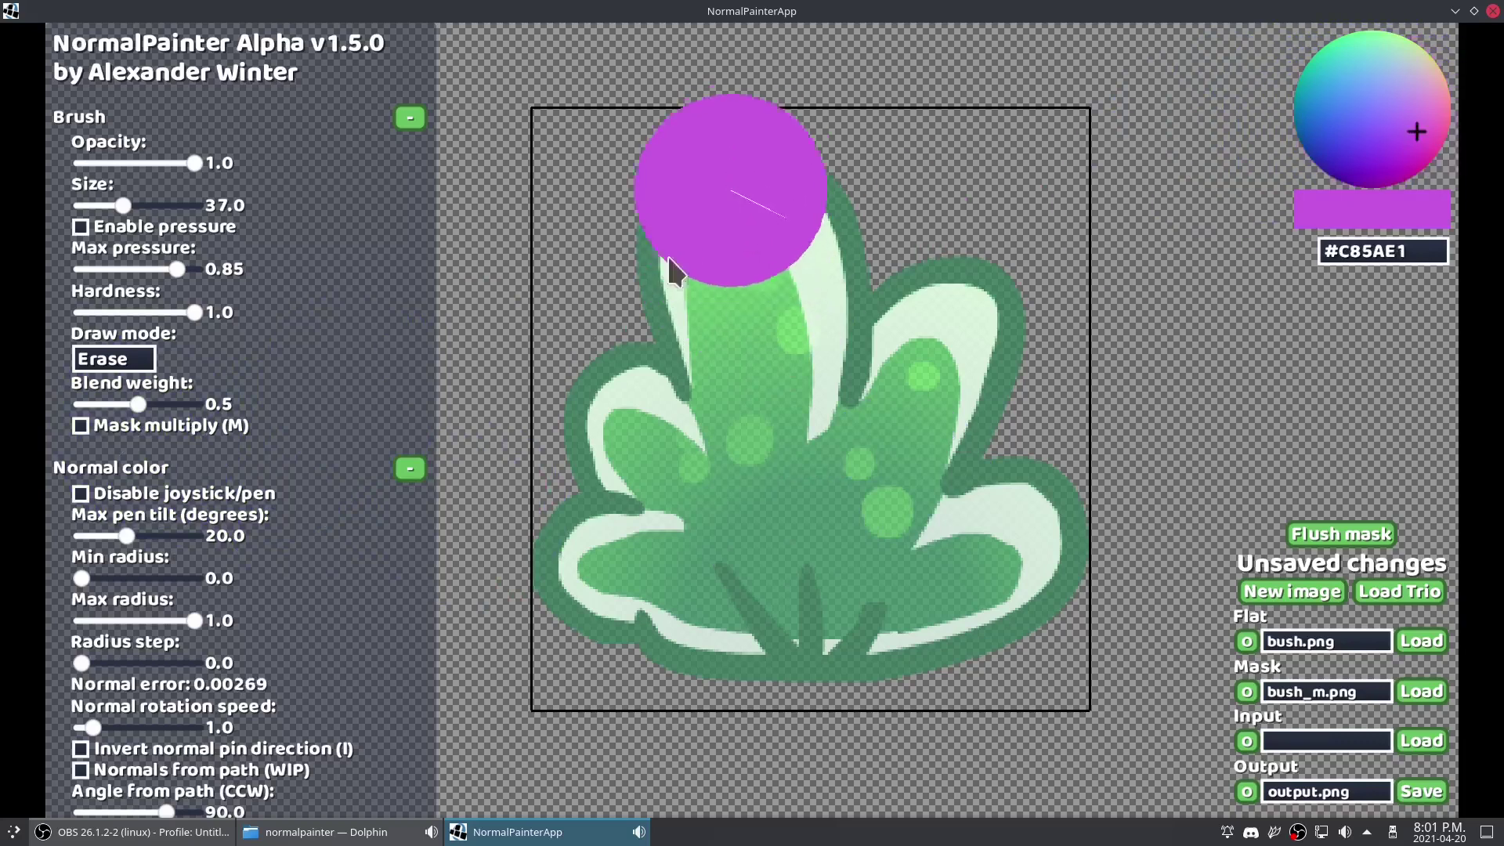
pyautogui.click(114, 359)
pyautogui.click(117, 393)
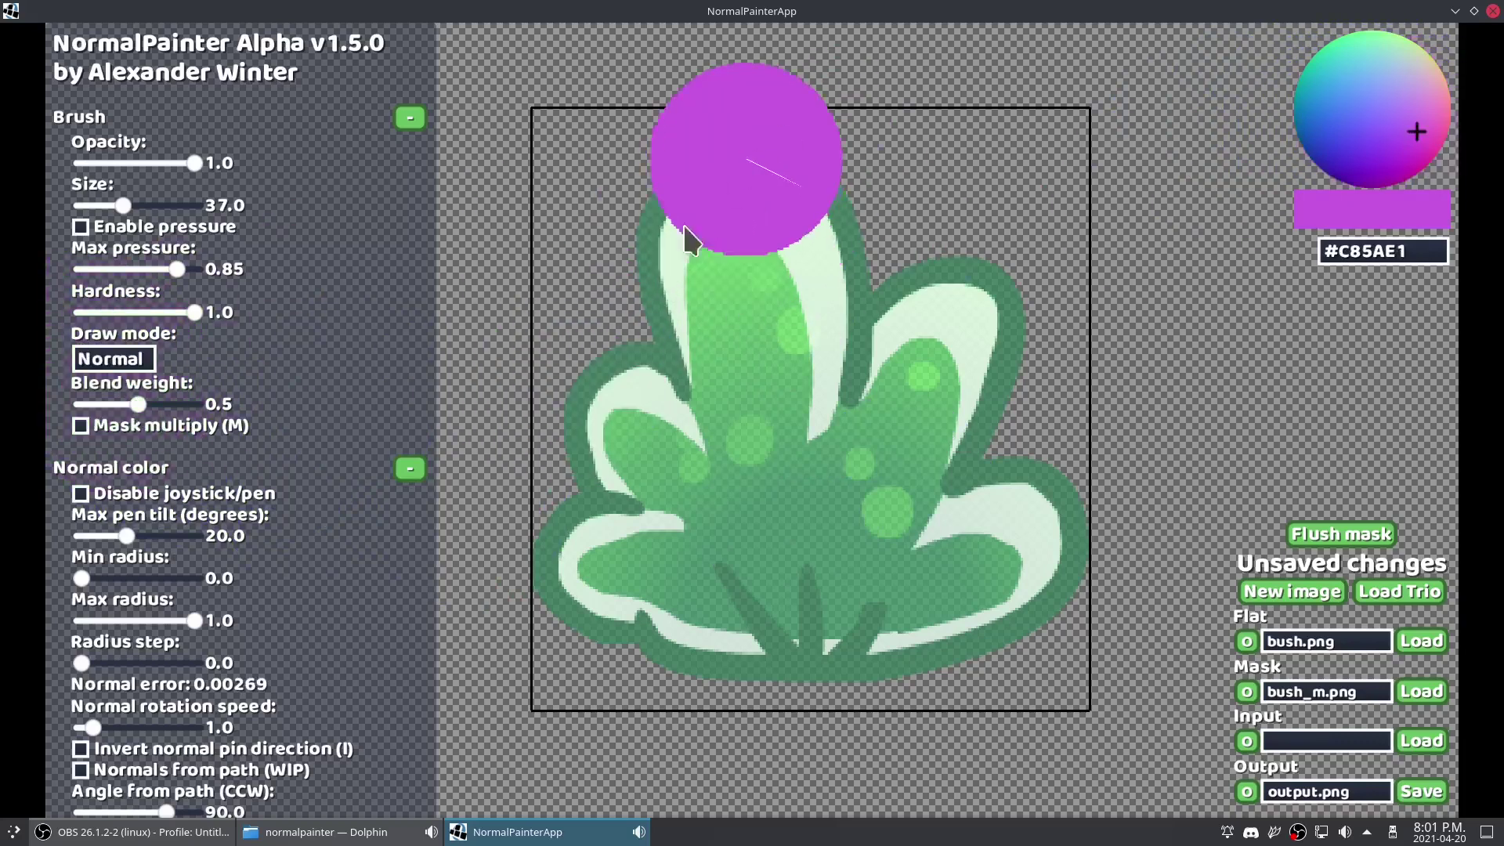
pyautogui.moveTo(686, 239)
pyautogui.mouseDown()
pyautogui.moveTo(814, 150)
pyautogui.moveTo(866, 322)
pyautogui.mouseUp()
pyautogui.hotkey('ctrl', 'z')
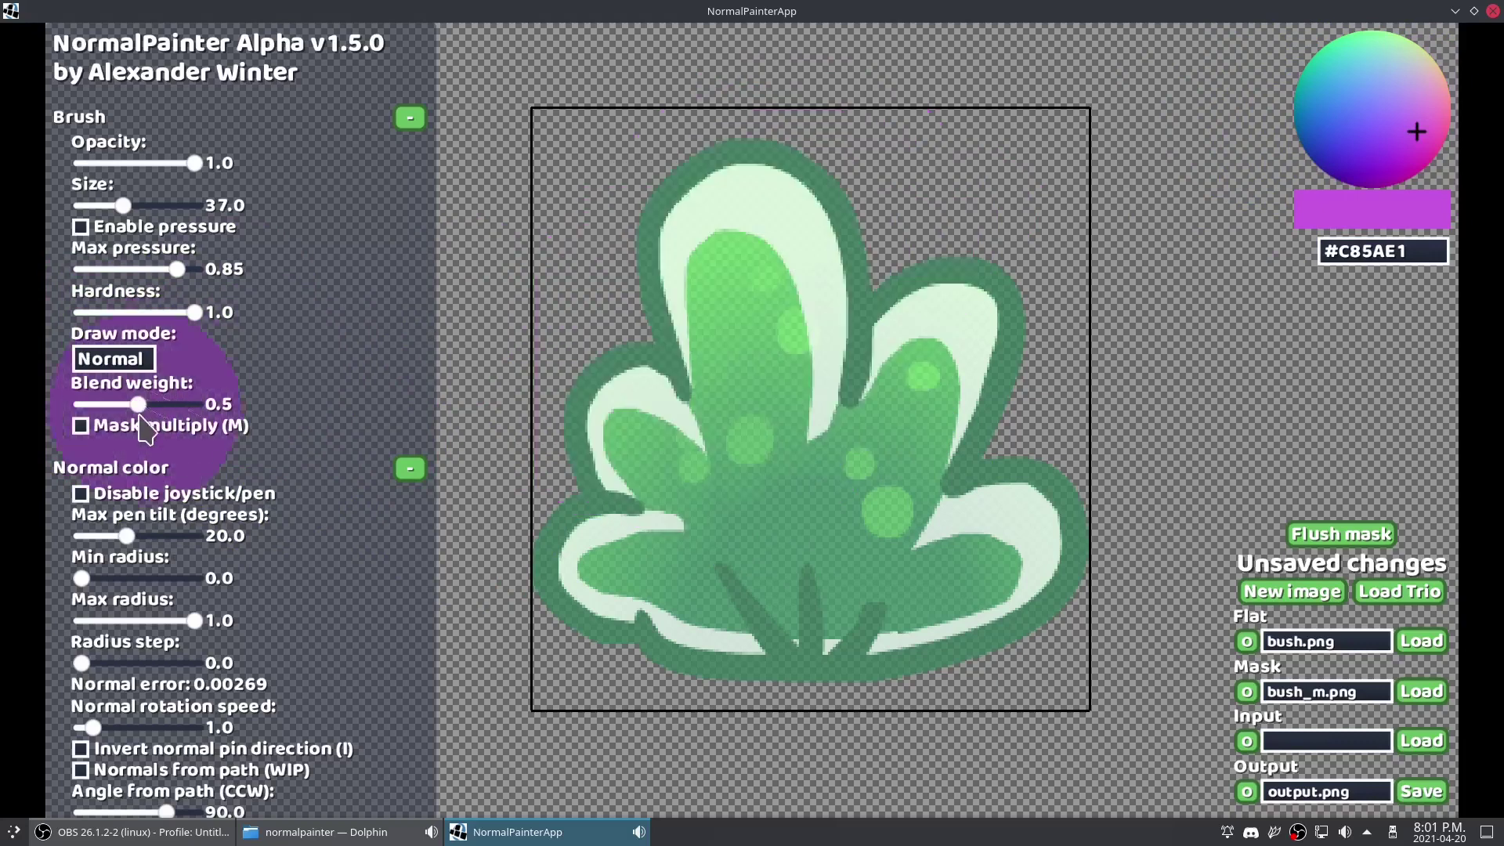
# Step: Turn on Mask multiply and paint #C85AE1 strokes over the masked bands of the upper and left lobes
pyautogui.click(141, 424)
pyautogui.moveTo(779, 204)
pyautogui.mouseDown()
pyautogui.moveTo(502, 439)
pyautogui.moveTo(675, 487)
pyautogui.mouseUp()
pyautogui.scroll(5, 682, 103)
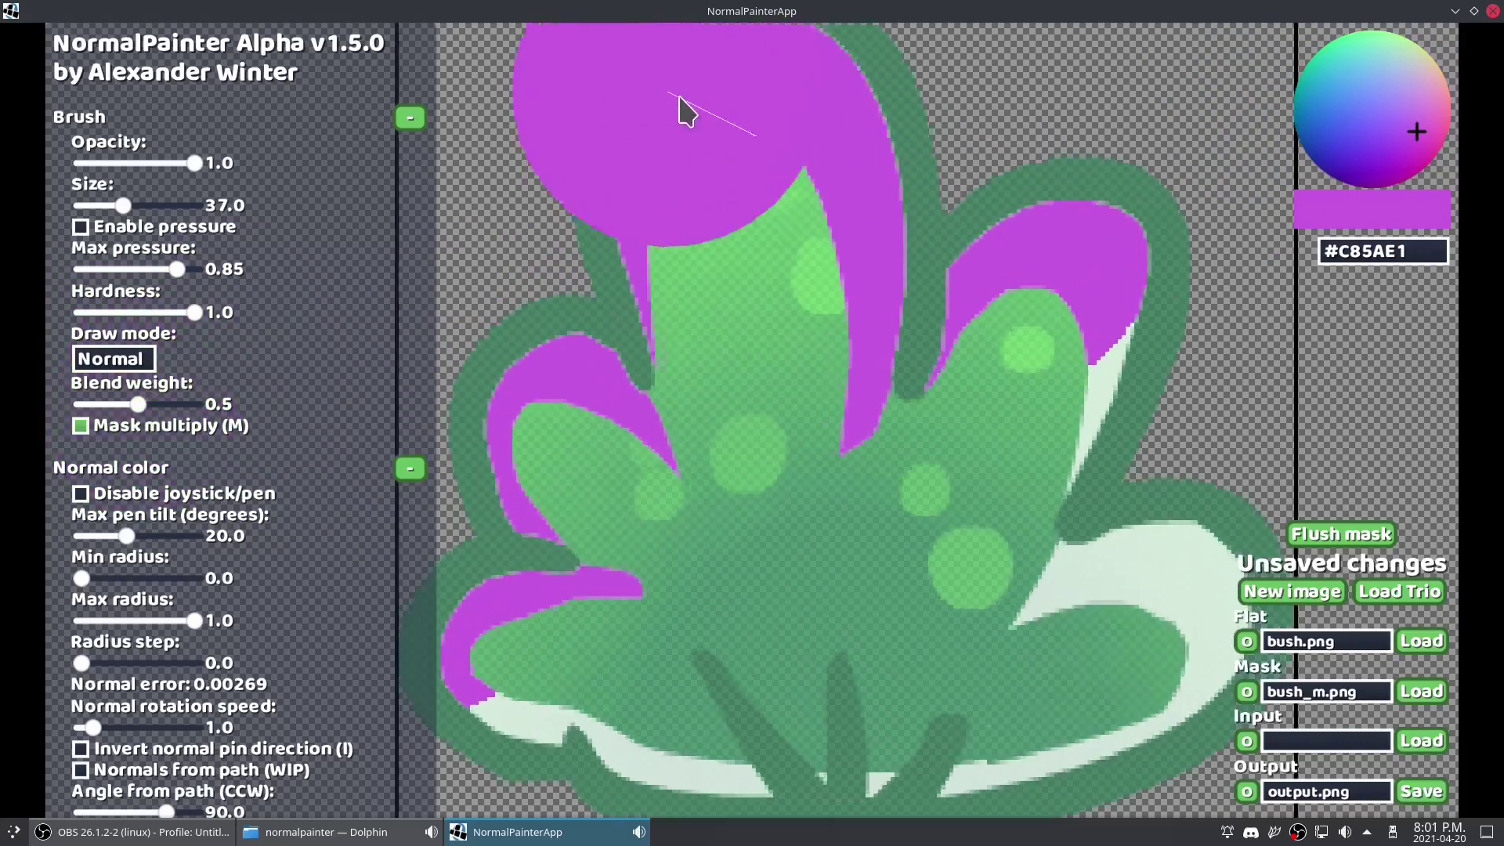
pyautogui.moveTo(866, 125)
pyautogui.mouseDown()
pyautogui.moveTo(822, 349)
pyautogui.moveTo(1387, 539)
pyautogui.mouseUp()
# Step: Flush the mask for the painted bands and turn off Mask multiply
pyautogui.scroll(4, 817, 349)
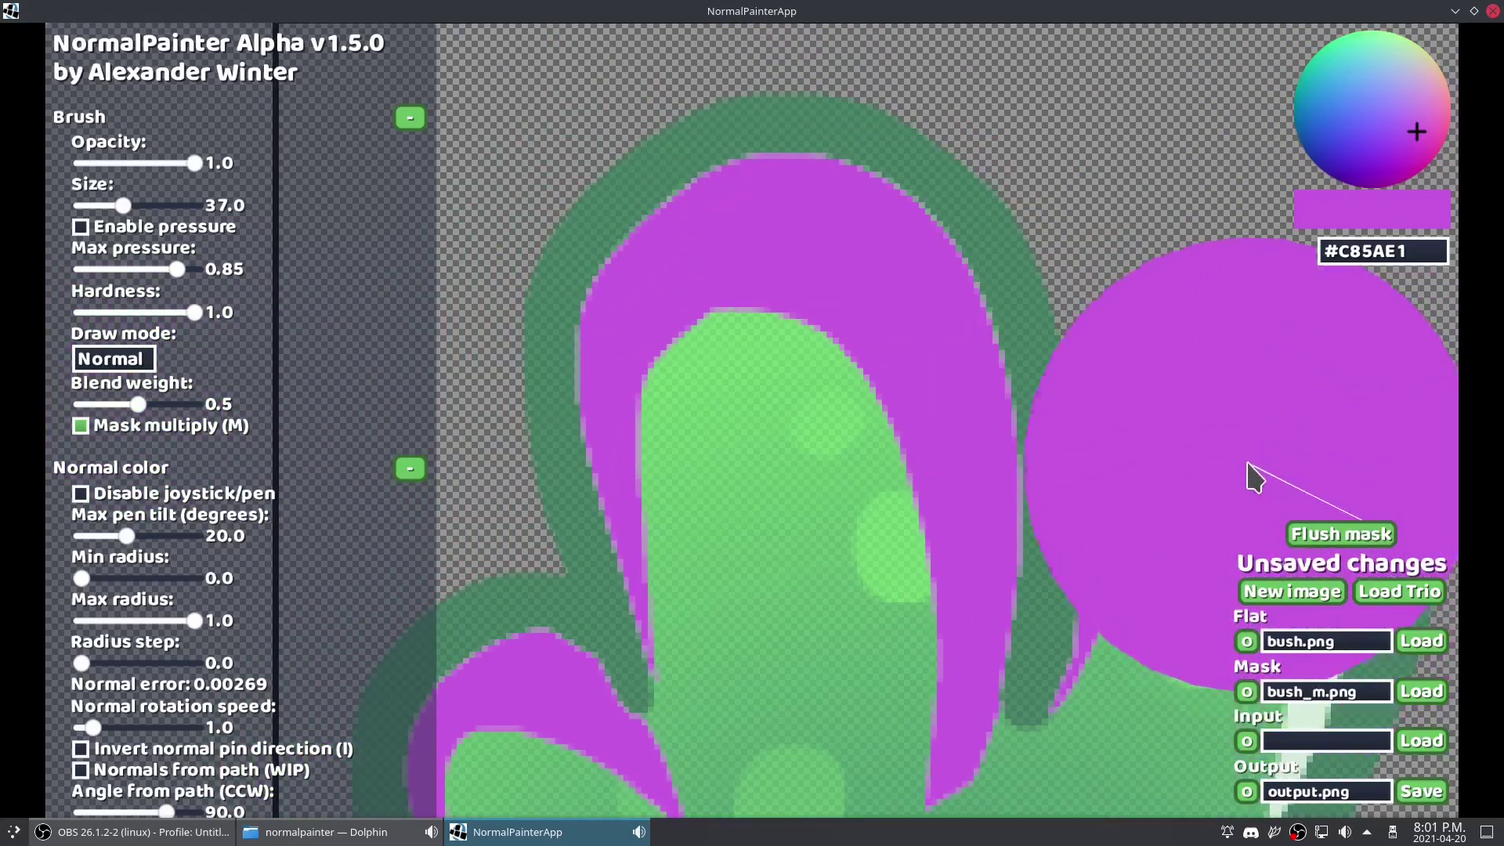
pyautogui.moveTo(639, 318); pyautogui.dragTo(1392, 546)
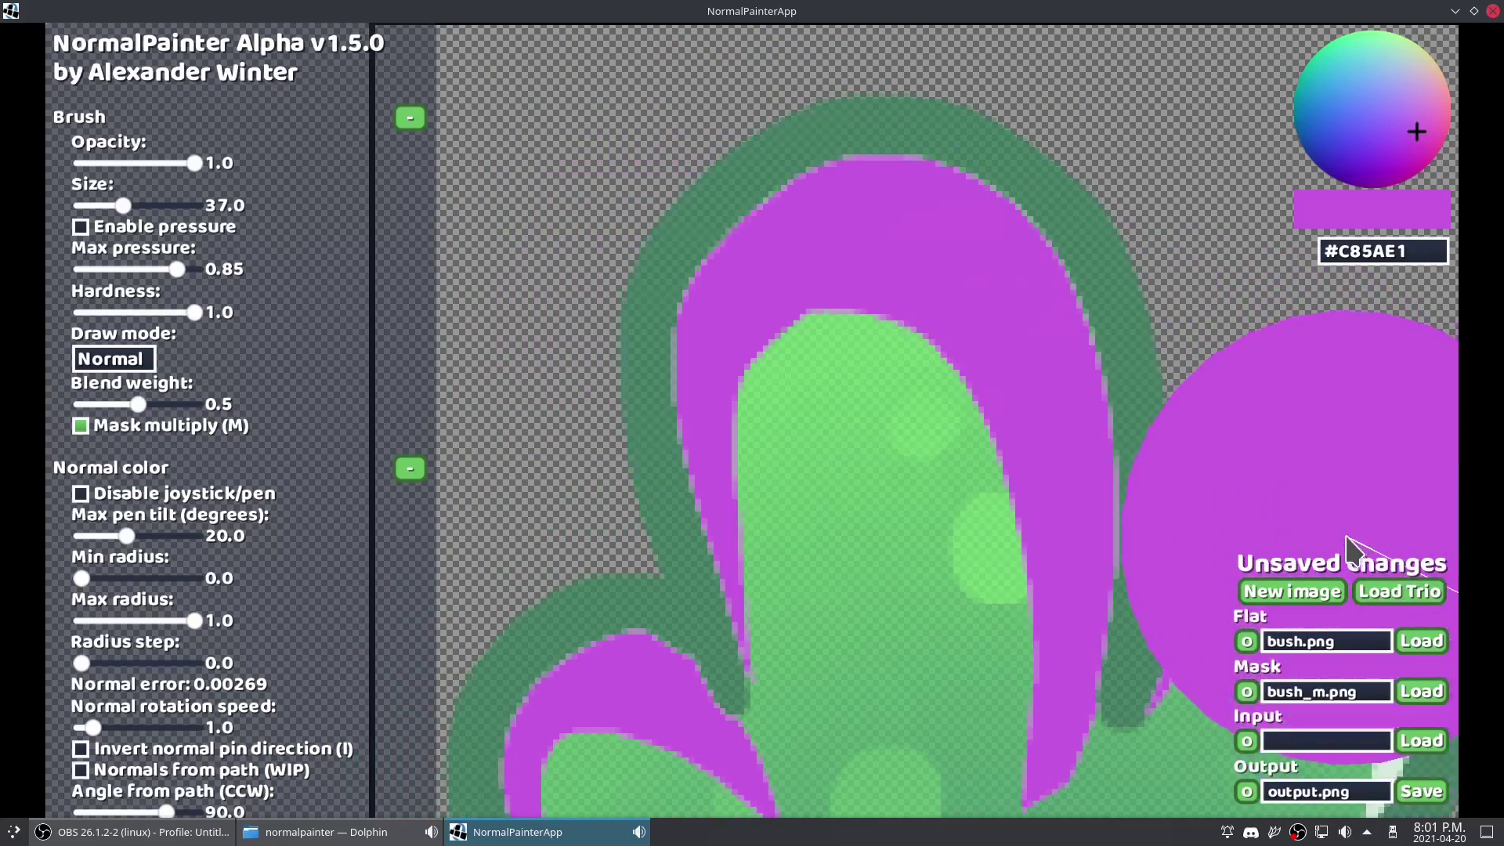
pyautogui.click(214, 431)
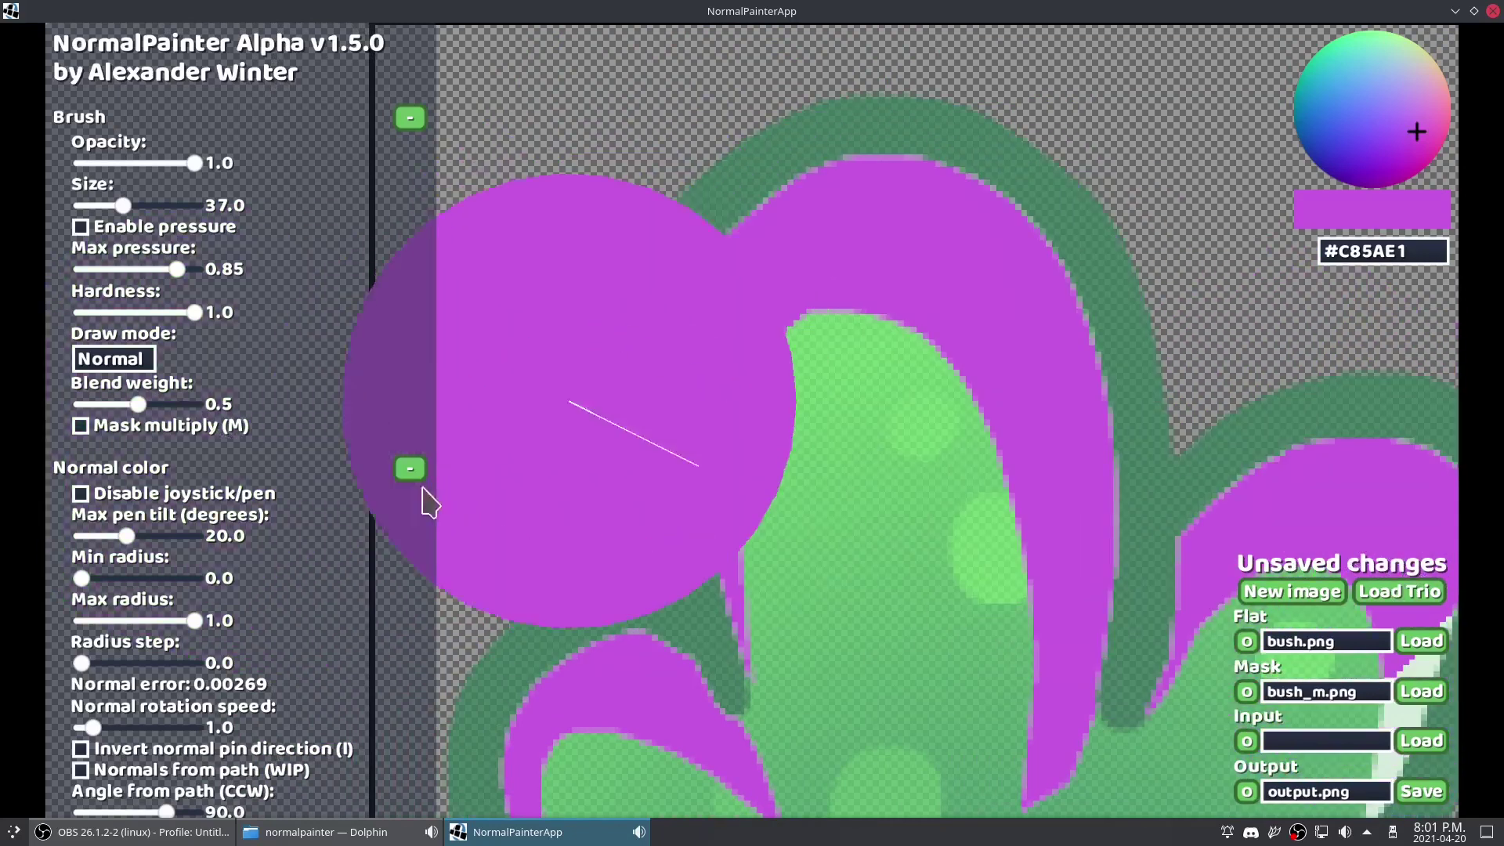
# Step: Try the Mask on top display option, switch it back off, and lower the mask opacity to its minimum
pyautogui.scroll(-10, 220, 501)
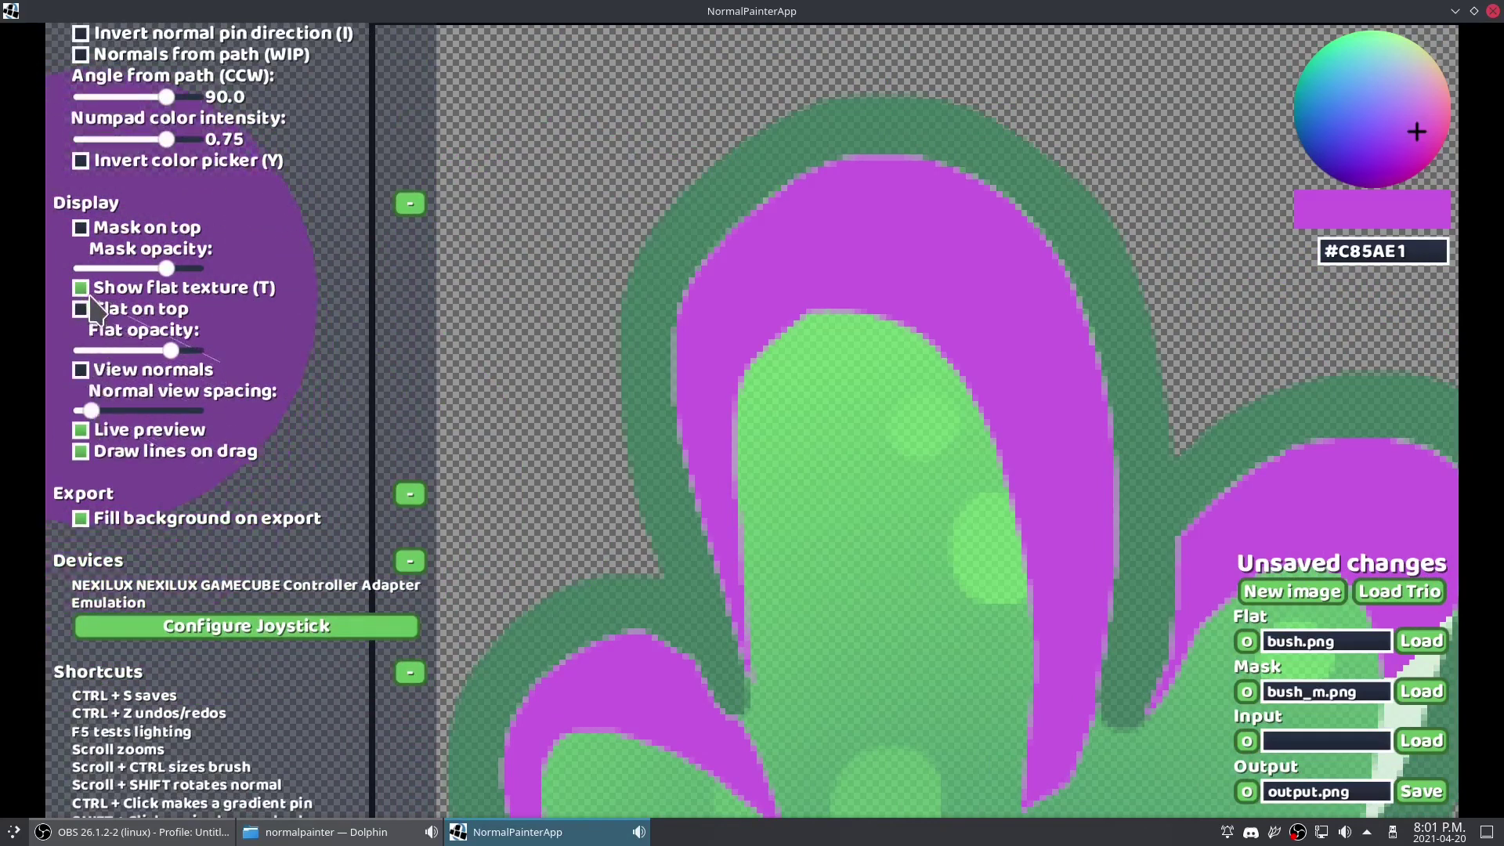
pyautogui.click(97, 229)
pyautogui.click(97, 229)
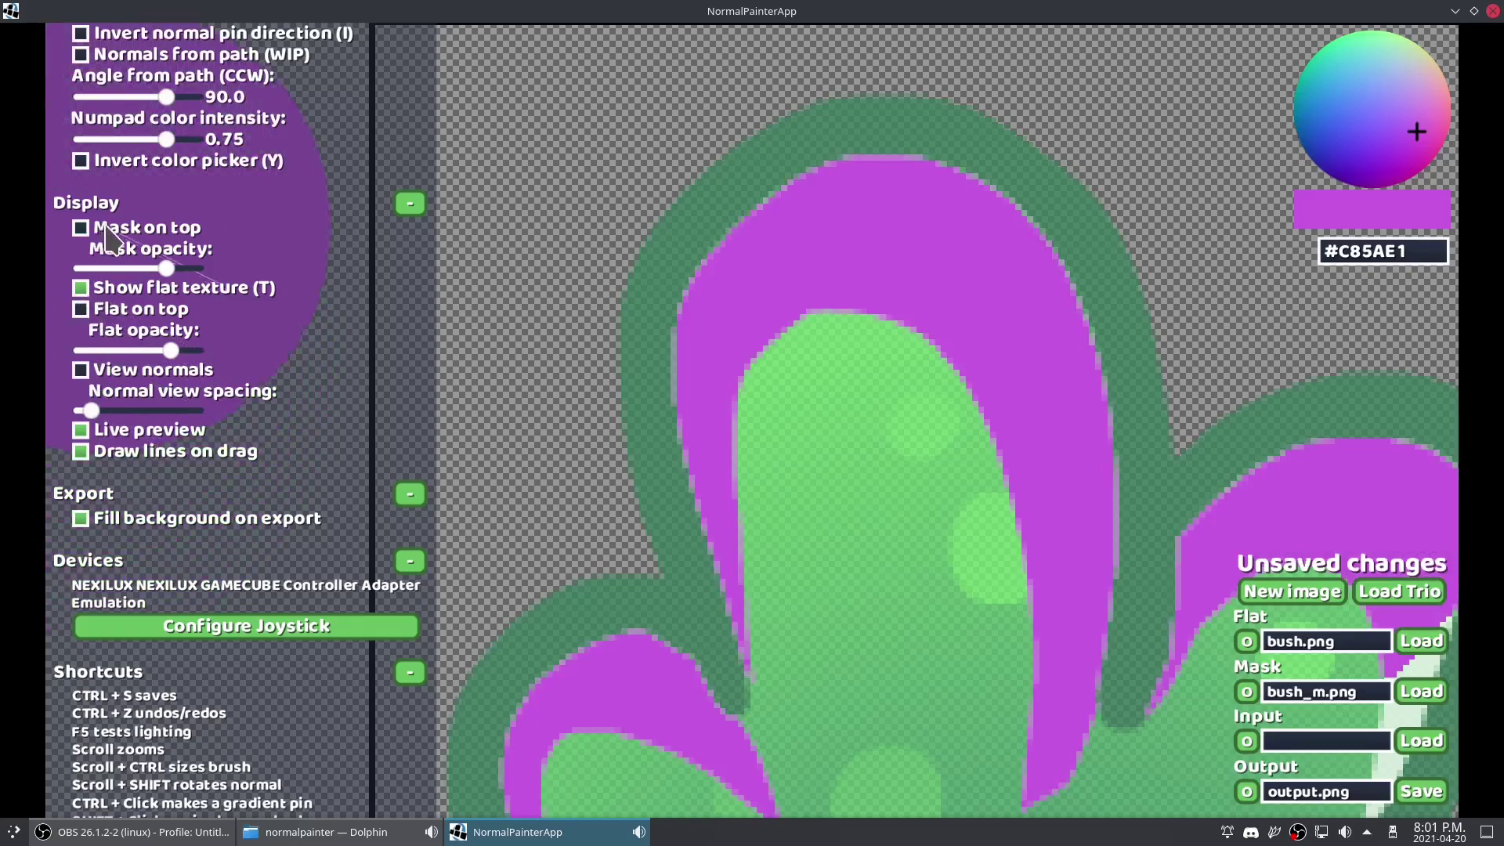
pyautogui.moveTo(167, 268); pyautogui.dragTo(74, 268)
# Step: Try the Flat on top display option, switch it back off, and hide the flat texture
pyautogui.scroll(3, 930, 297)
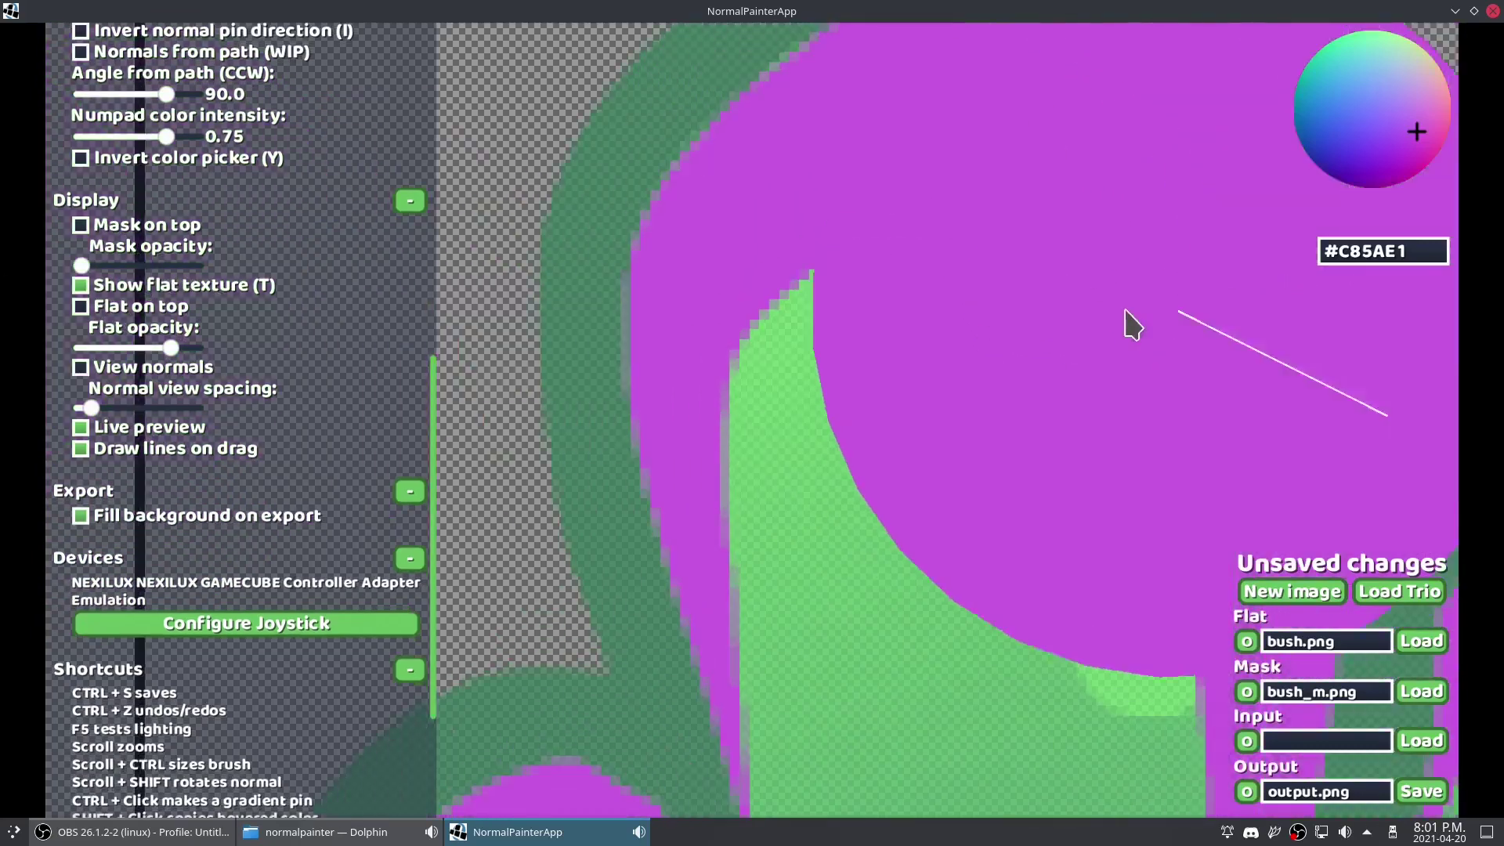
pyautogui.scroll(1, 1125, 310)
pyautogui.click(102, 306)
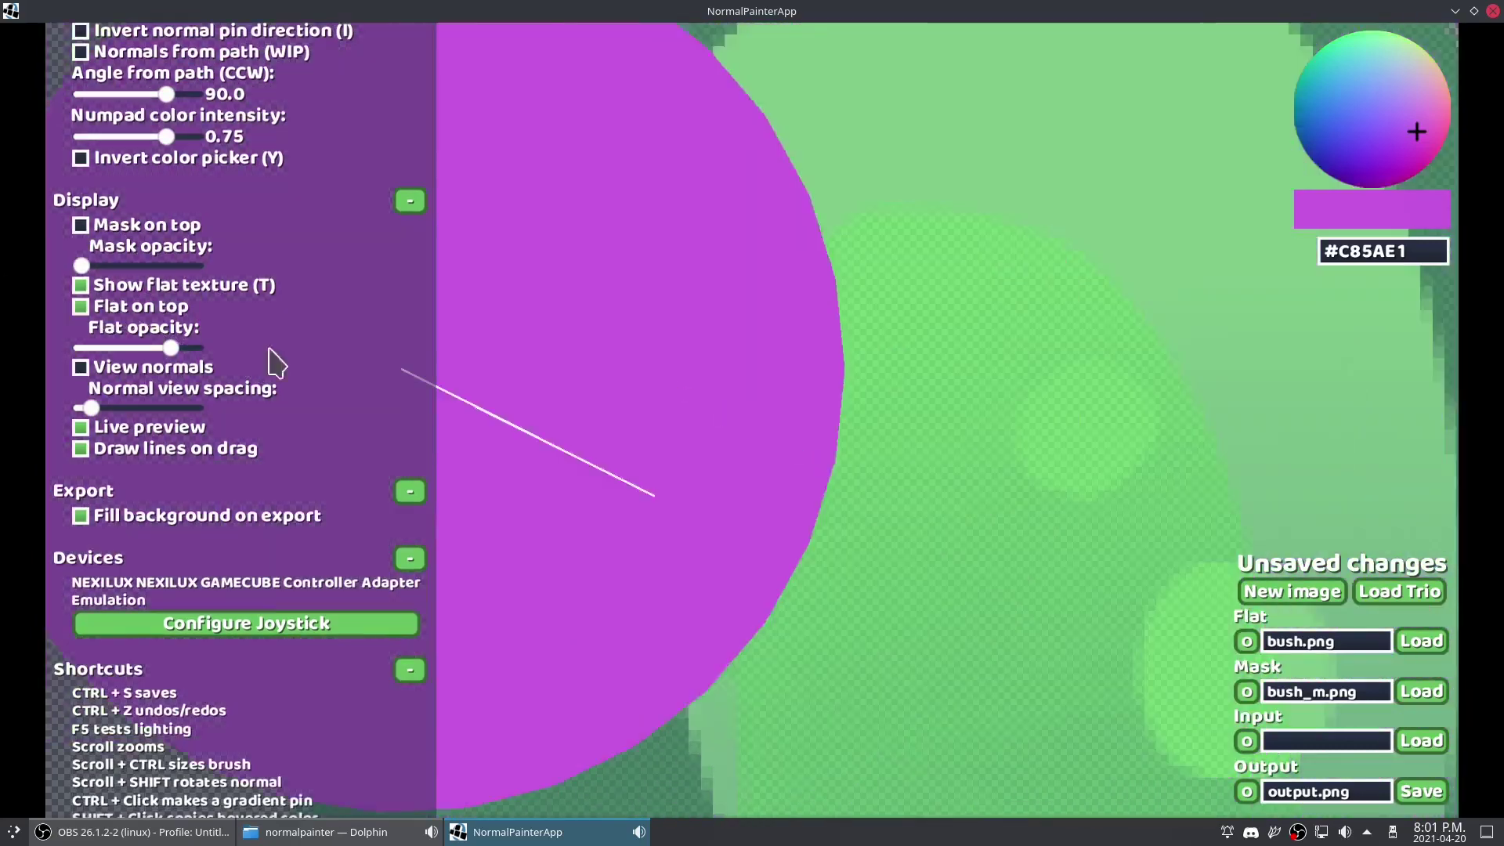
pyautogui.click(132, 307)
pyautogui.click(130, 289)
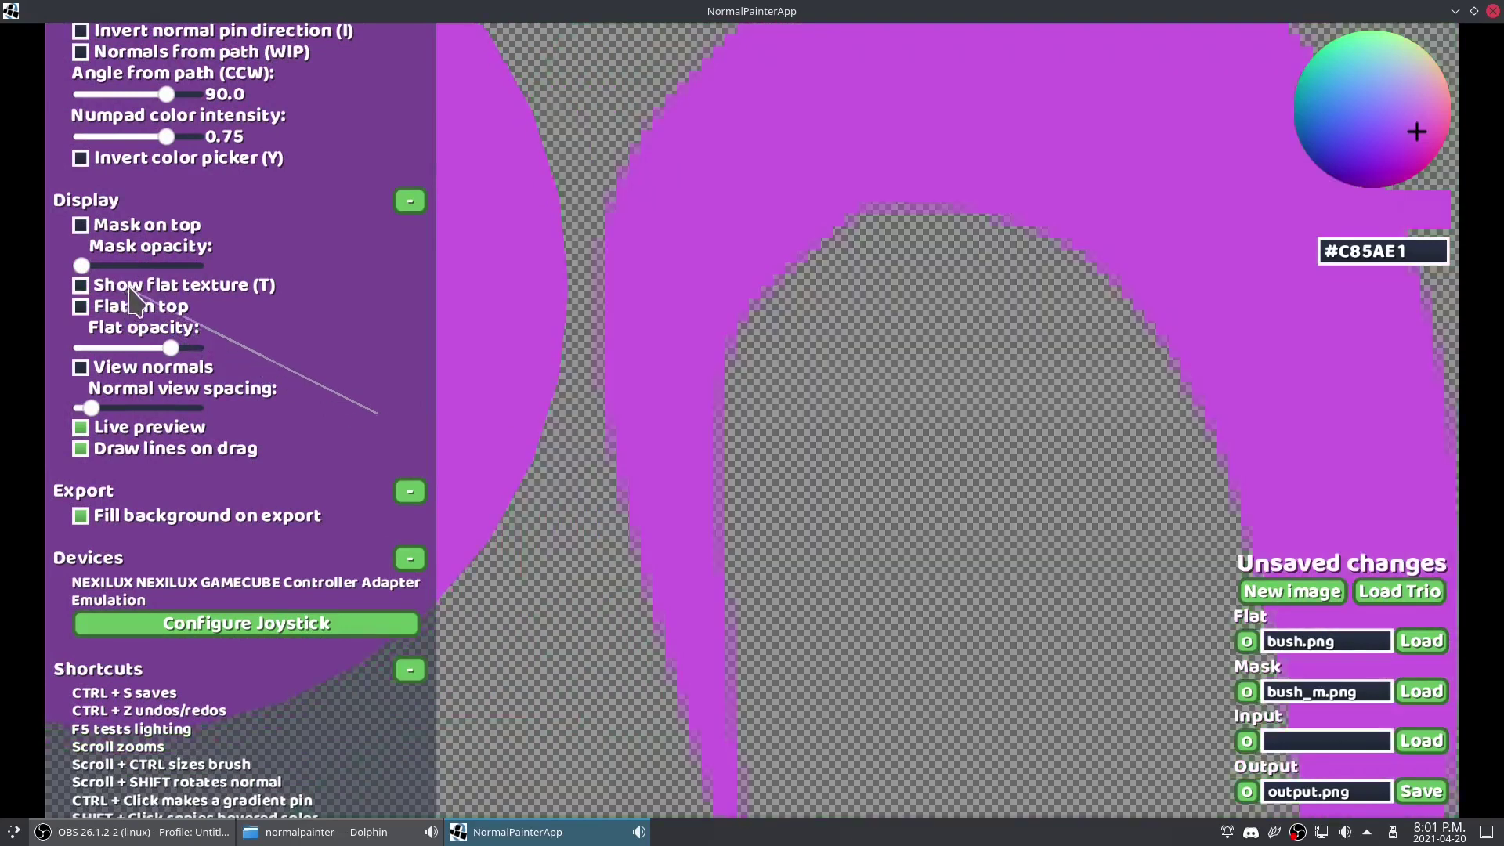
# Step: Examine the pixel edges of the magenta bands at close and wide magnification
pyautogui.scroll(-3, 1292, 397)
pyautogui.scroll(2, 863, 356)
pyautogui.scroll(-3, 1259, 520)
pyautogui.scroll(1, 1149, 333)
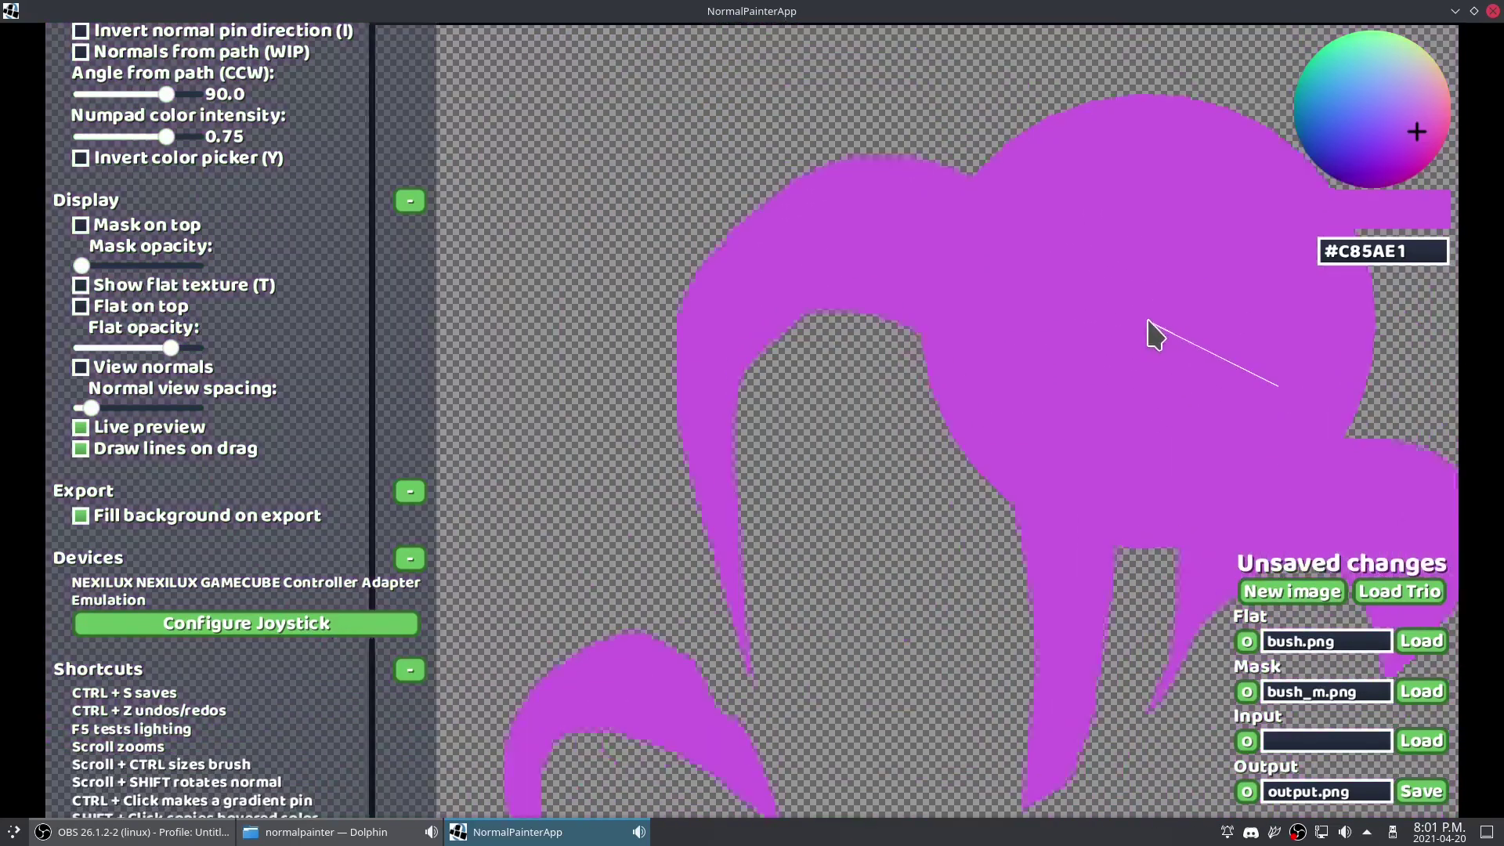
pyautogui.scroll(3, 1149, 333)
pyautogui.scroll(2, 1296, 235)
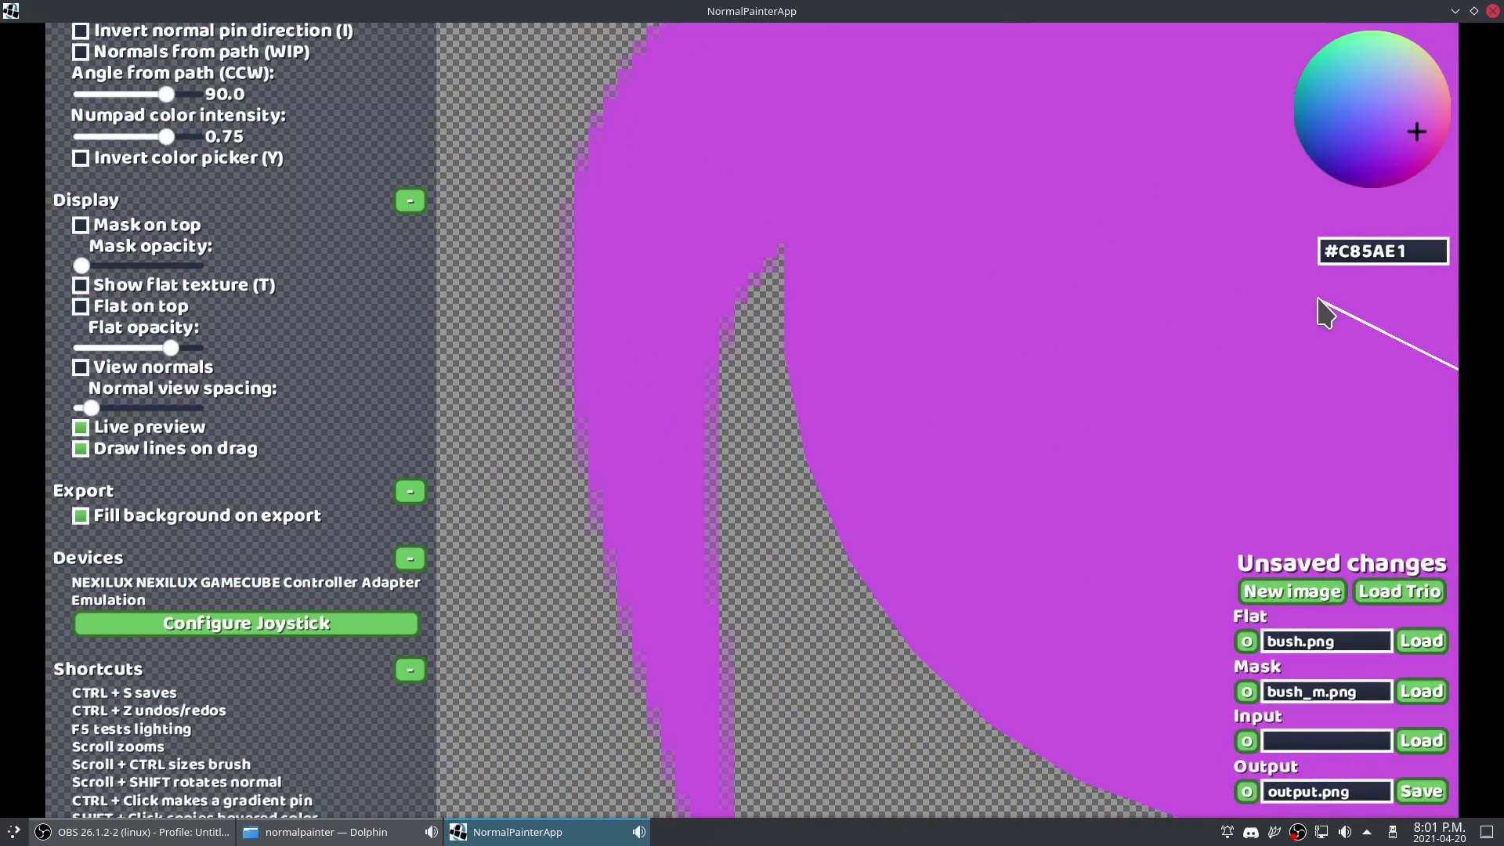
pyautogui.scroll(-4, 1300, 316)
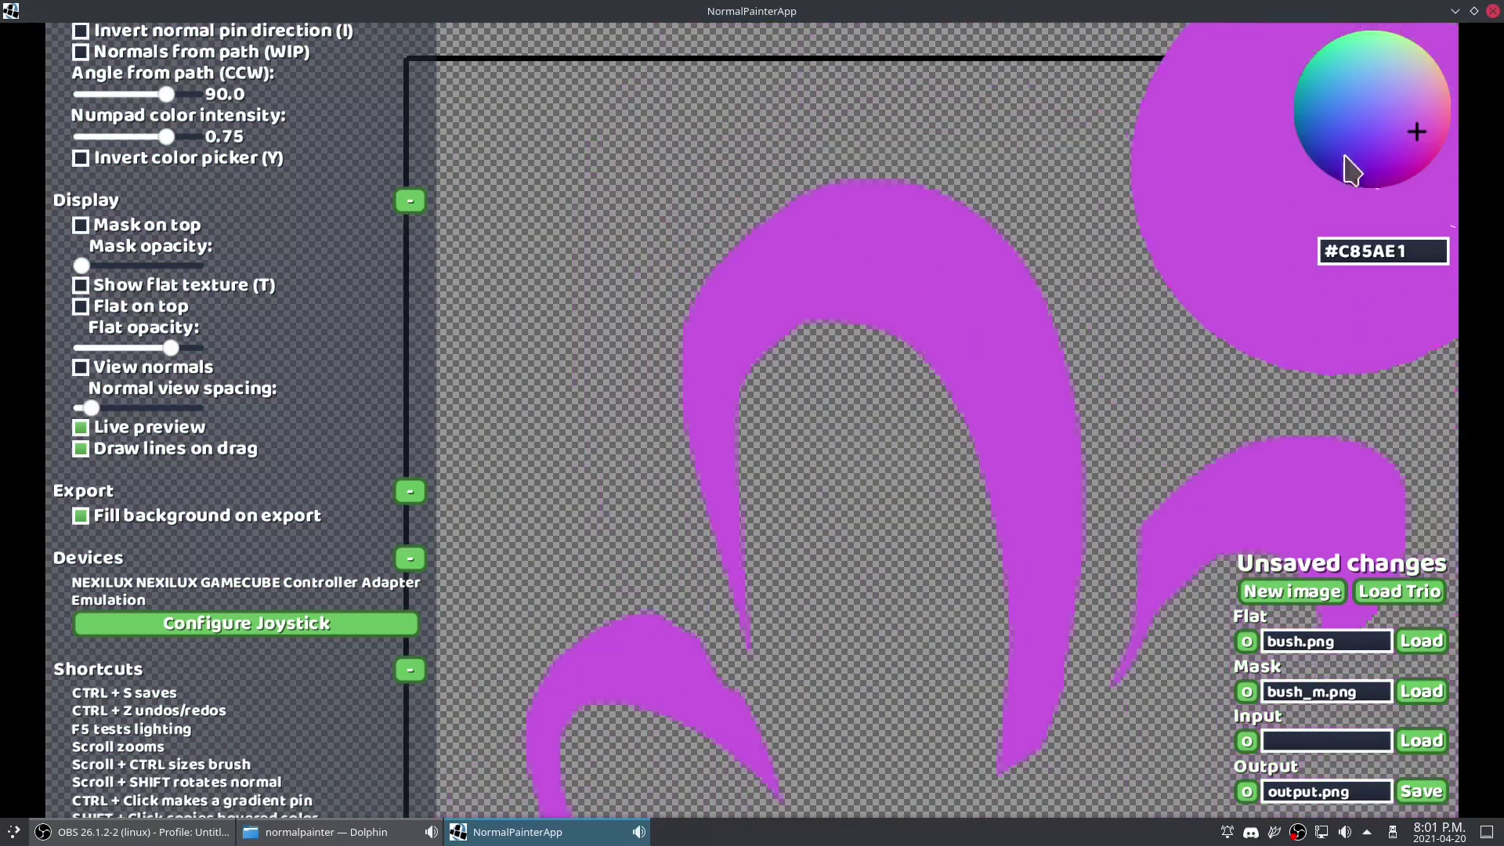
# Step: Choose the colour #4B44E3, turn on Mask multiply, and paint over the upper part of the tallest lobe's magenta band
pyautogui.click(1341, 148)
pyautogui.scroll(10, 326, 336)
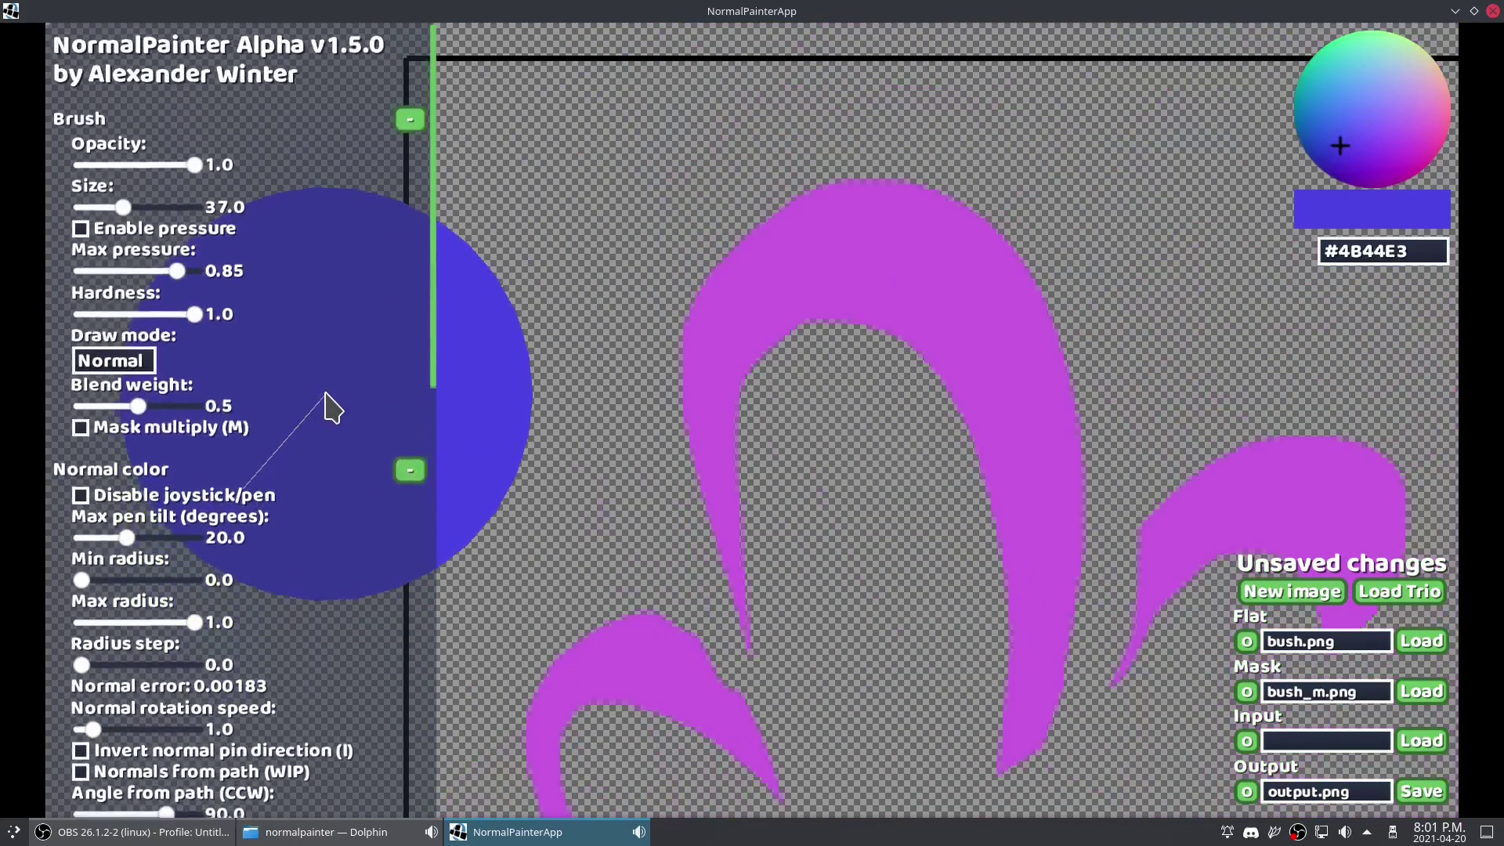
pyautogui.click(115, 431)
pyautogui.scroll(-3, 427, 416)
pyautogui.moveTo(957, 329)
pyautogui.mouseDown()
pyautogui.moveTo(762, 332)
pyautogui.moveTo(1176, 195)
pyautogui.mouseUp()
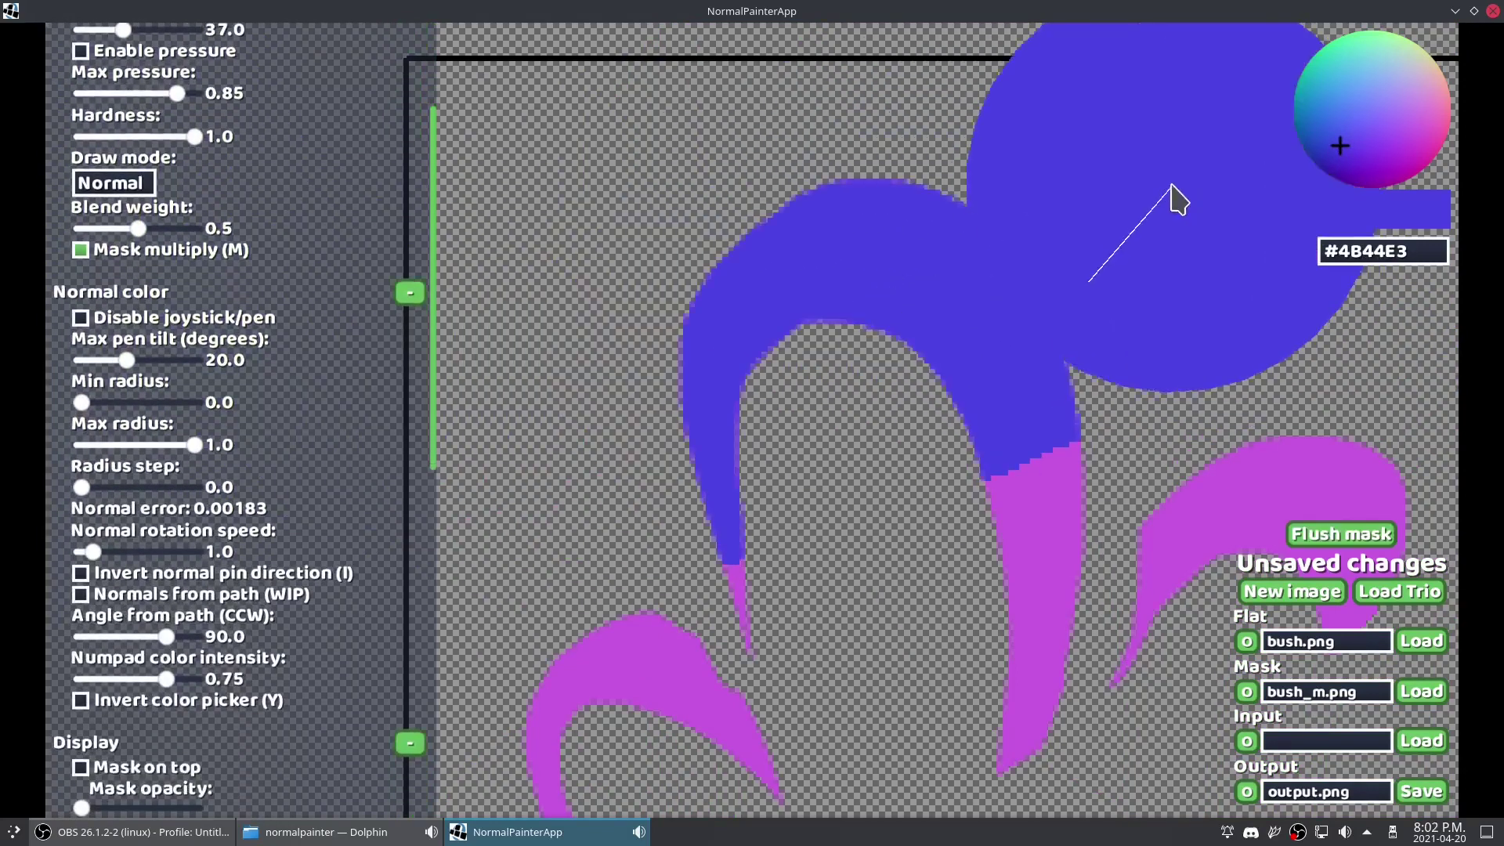
# Step: Examine how the blue paint blends with the magenta along the edges of the tallest lobe's band
pyautogui.scroll(6, 1173, 186)
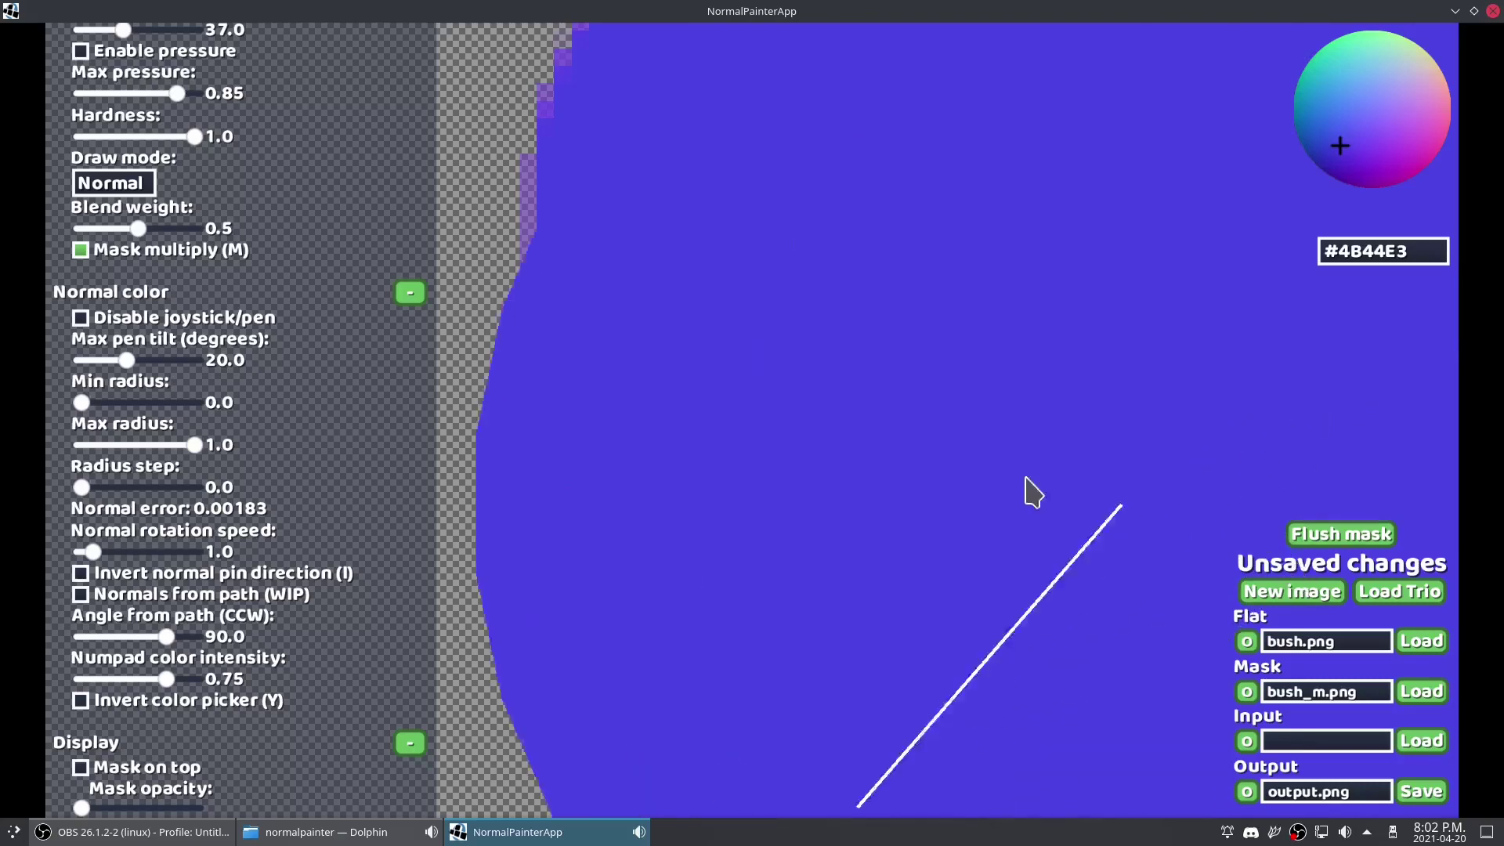
pyautogui.scroll(-2, 1027, 476)
pyautogui.scroll(-3, 1261, 329)
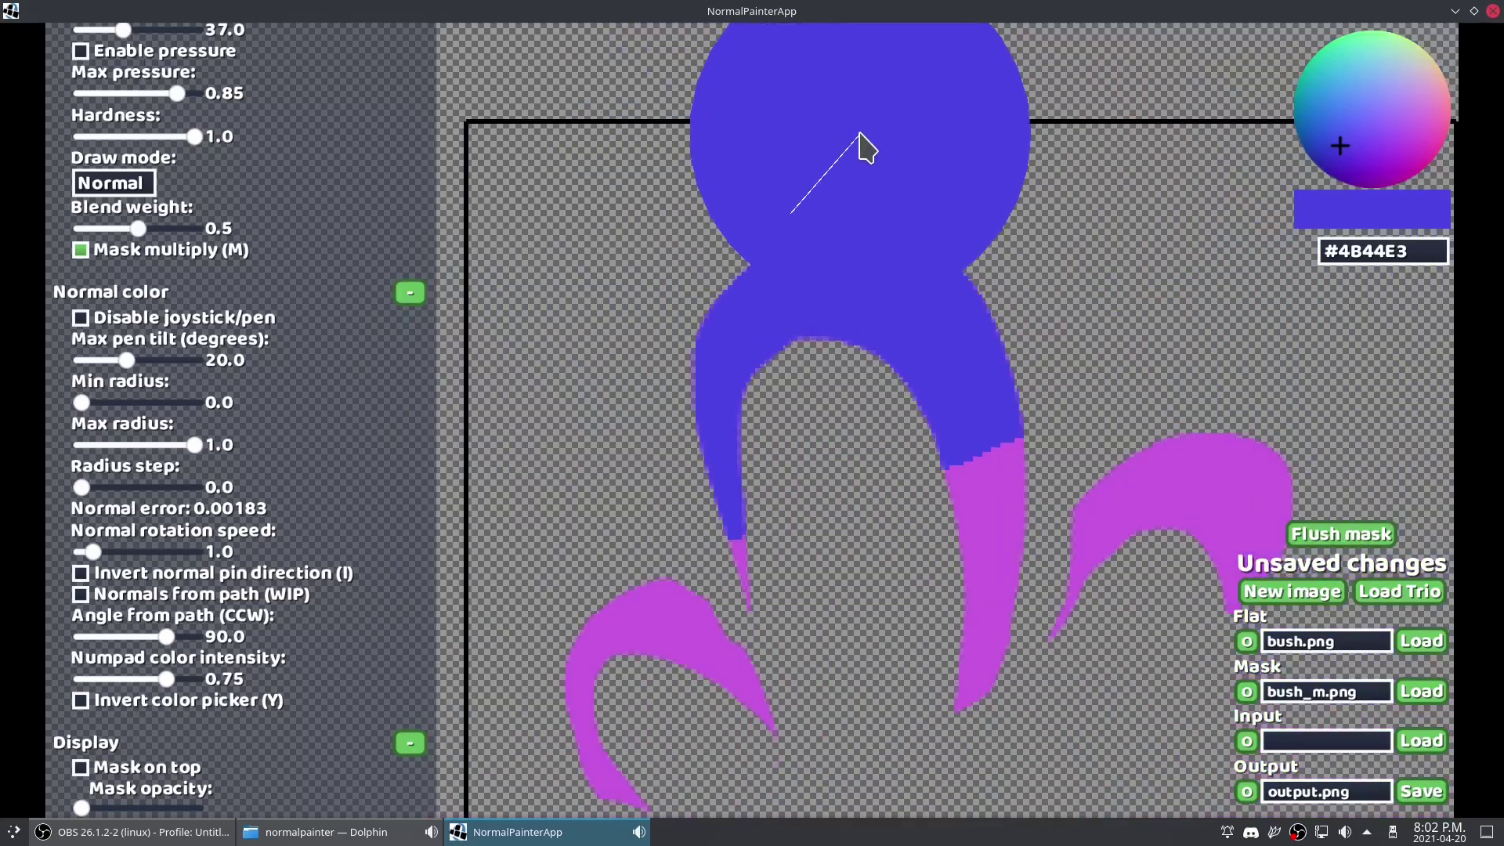
pyautogui.scroll(3, 916, 243)
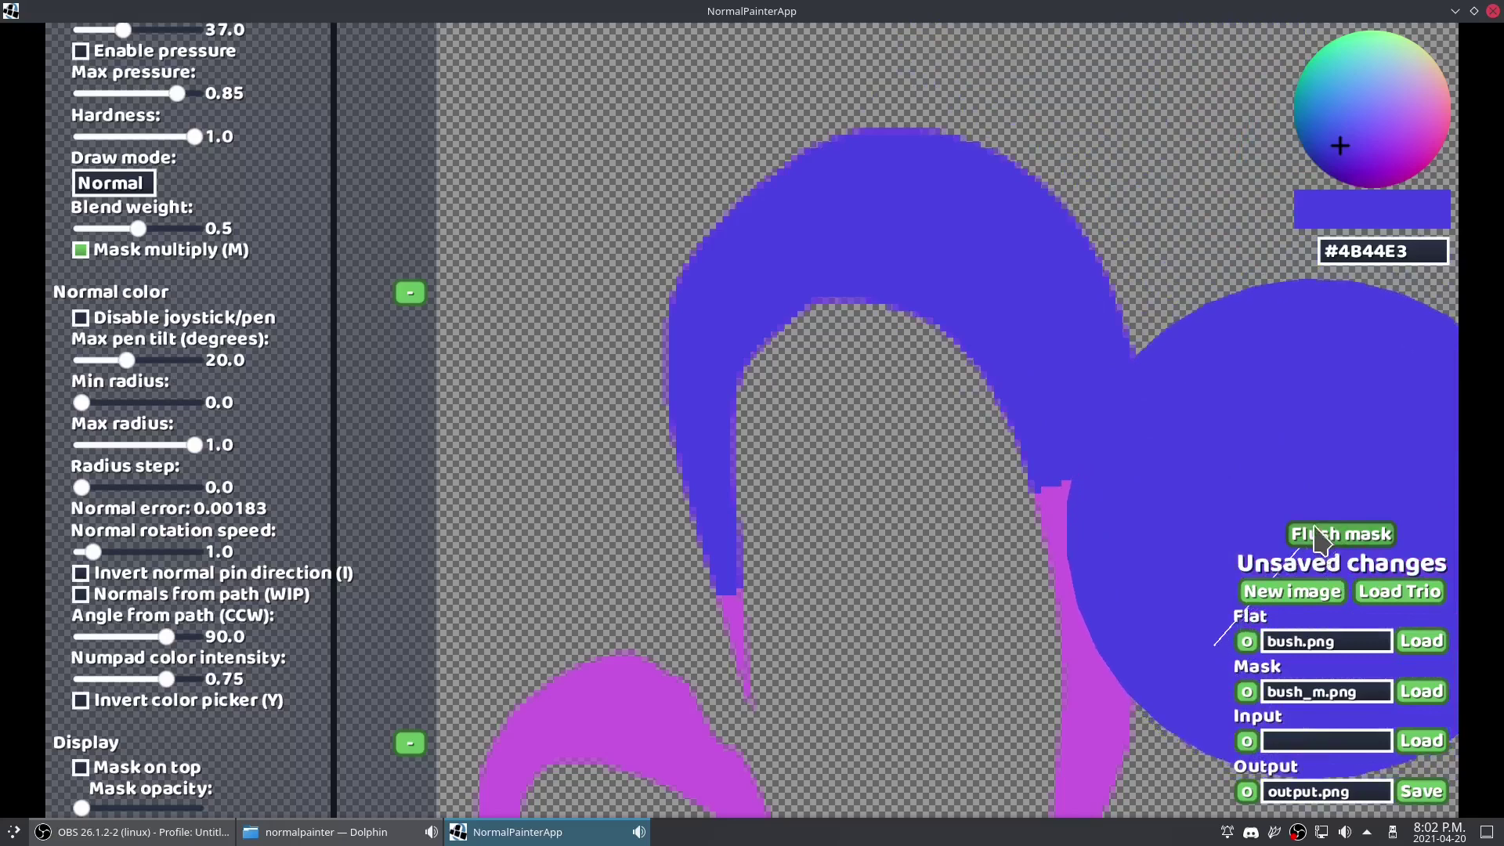
pyautogui.scroll(1, 1069, 387)
pyautogui.moveTo(1065, 558); pyautogui.dragTo(943, 272)
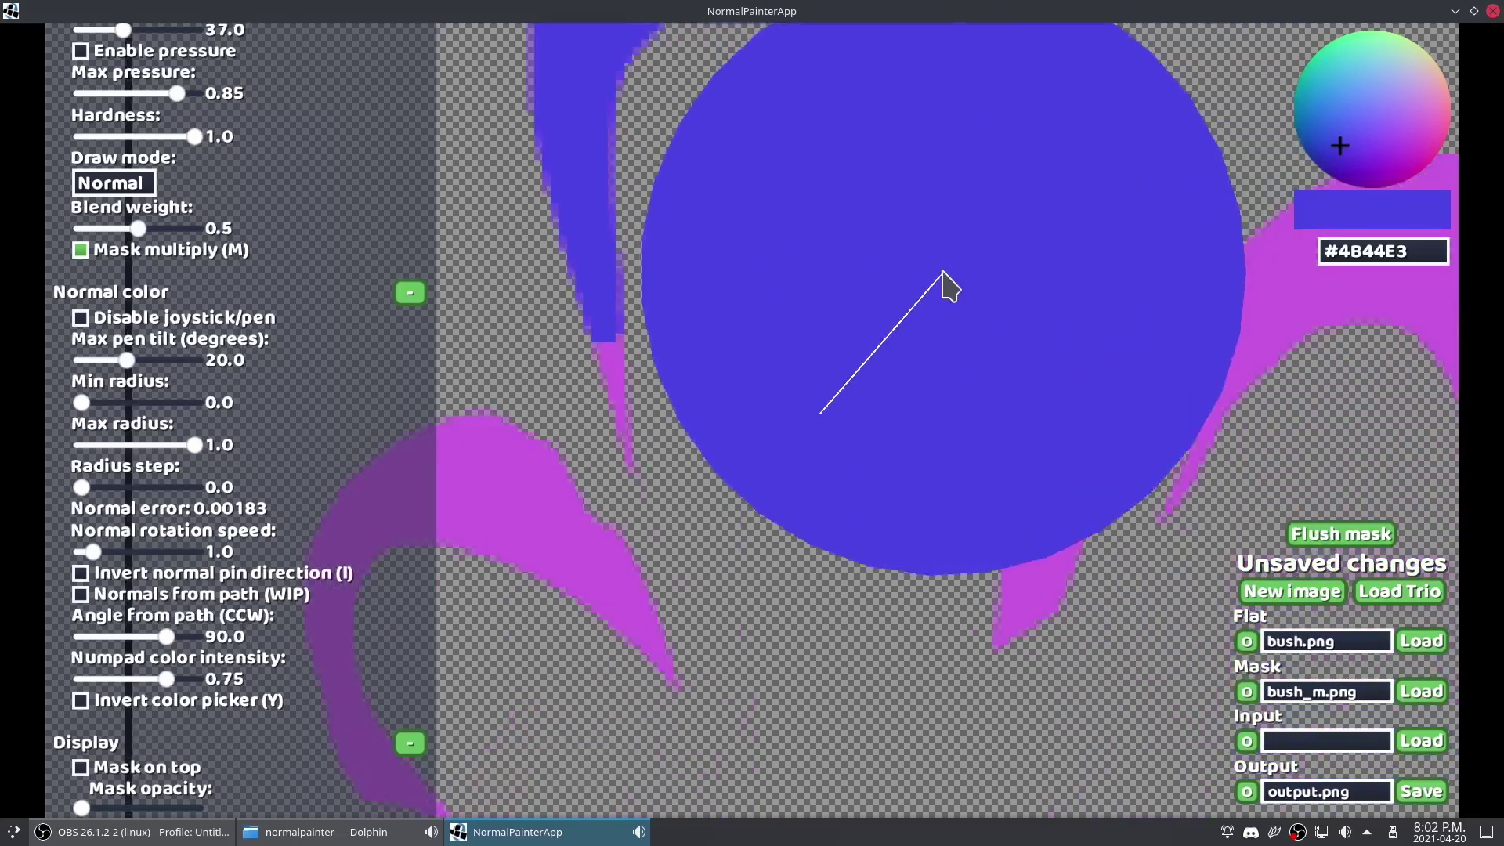
pyautogui.scroll(-5, 932, 352)
# Step: Switch the draw mode to Erase and remove the blue paint from the tallest lobe's band
pyautogui.scroll(3, 386, 379)
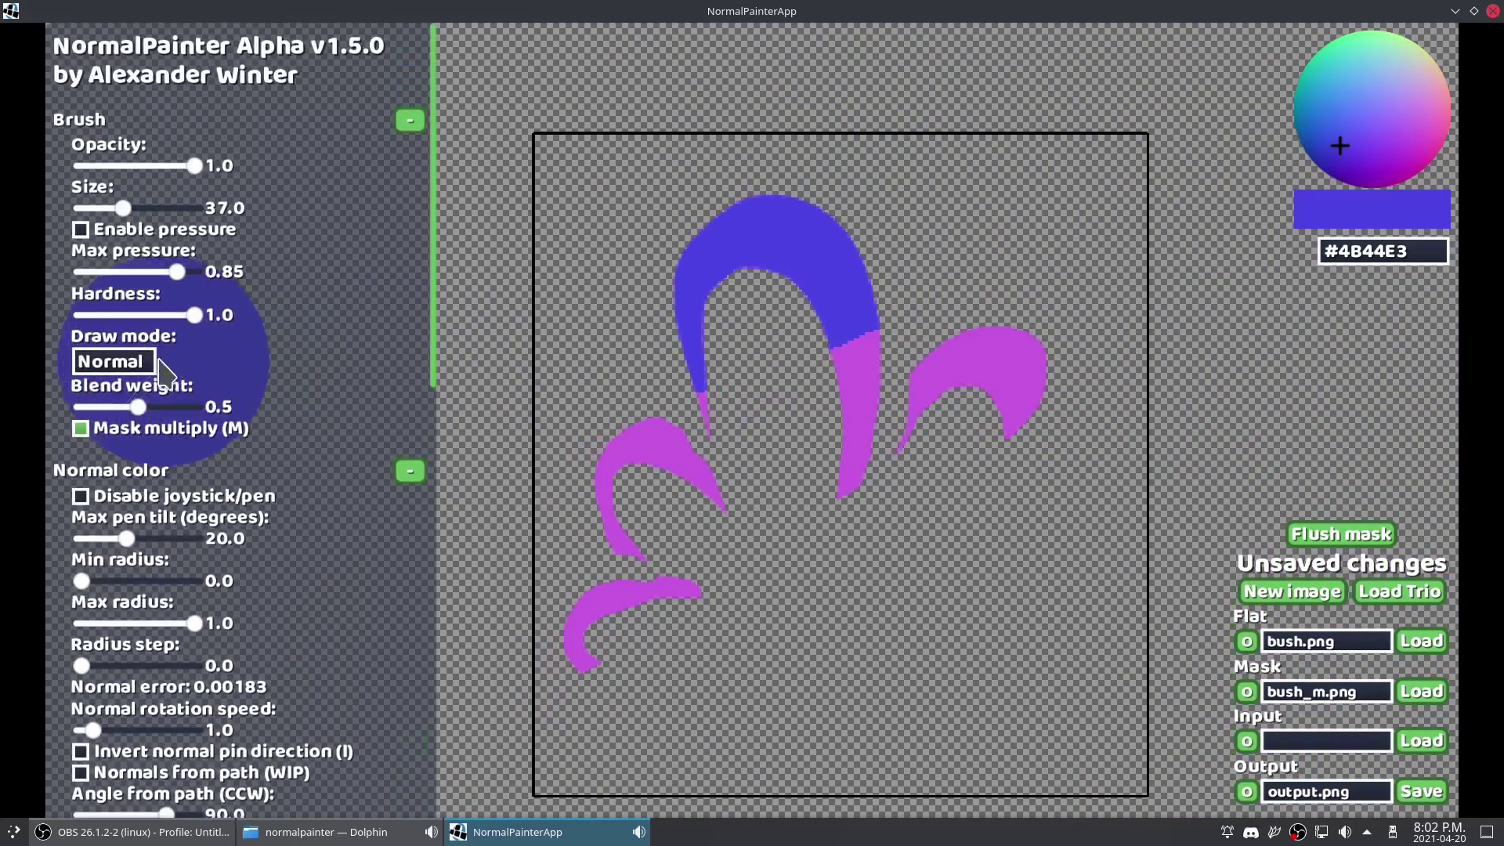
pyautogui.click(153, 363)
pyautogui.click(134, 454)
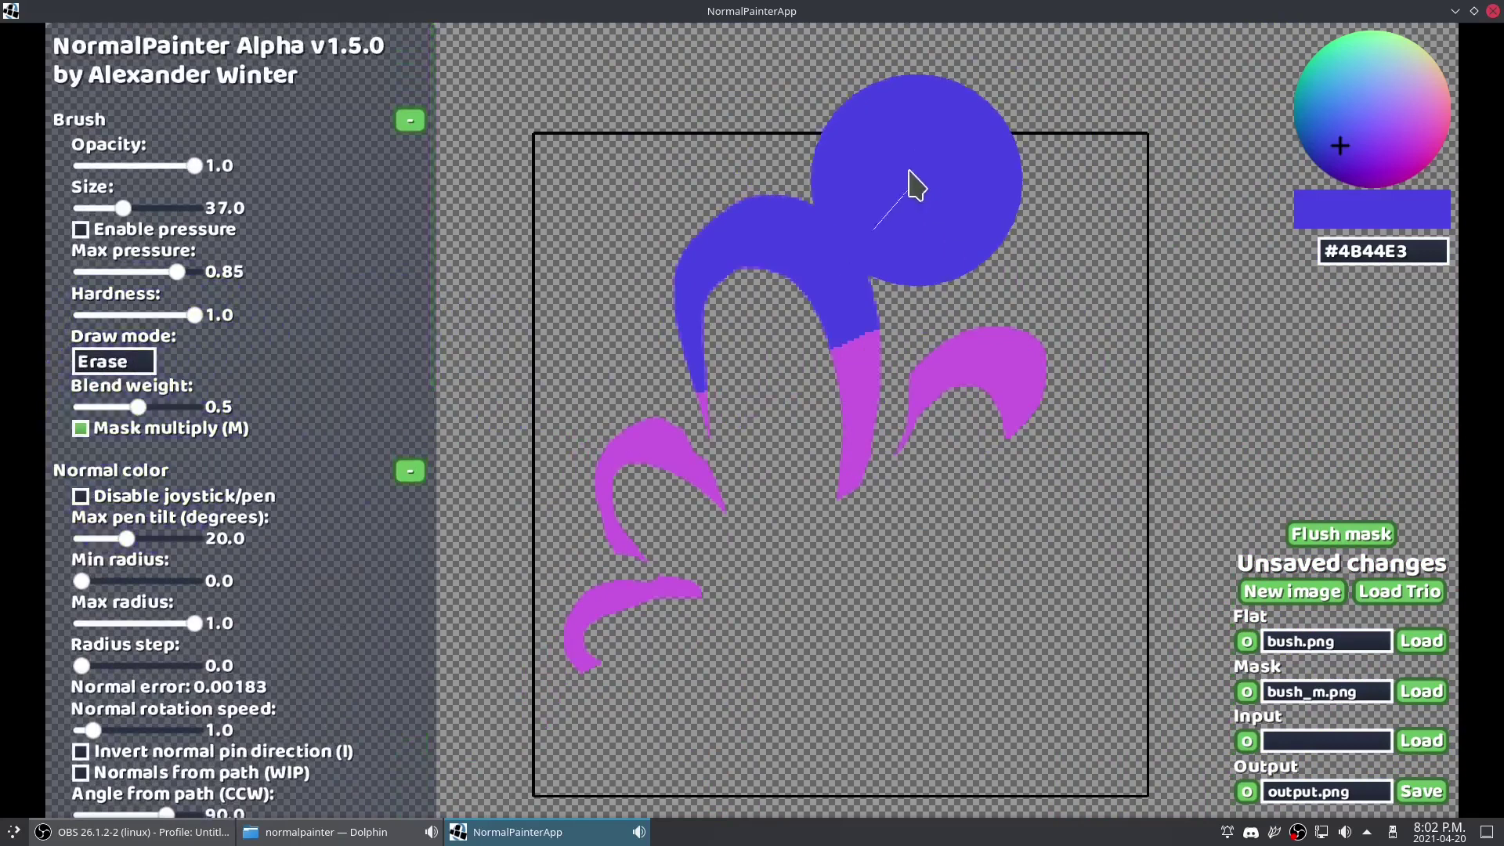
pyautogui.moveTo(909, 175)
pyautogui.mouseDown()
pyautogui.moveTo(655, 324)
pyautogui.moveTo(889, 208)
pyautogui.mouseUp()
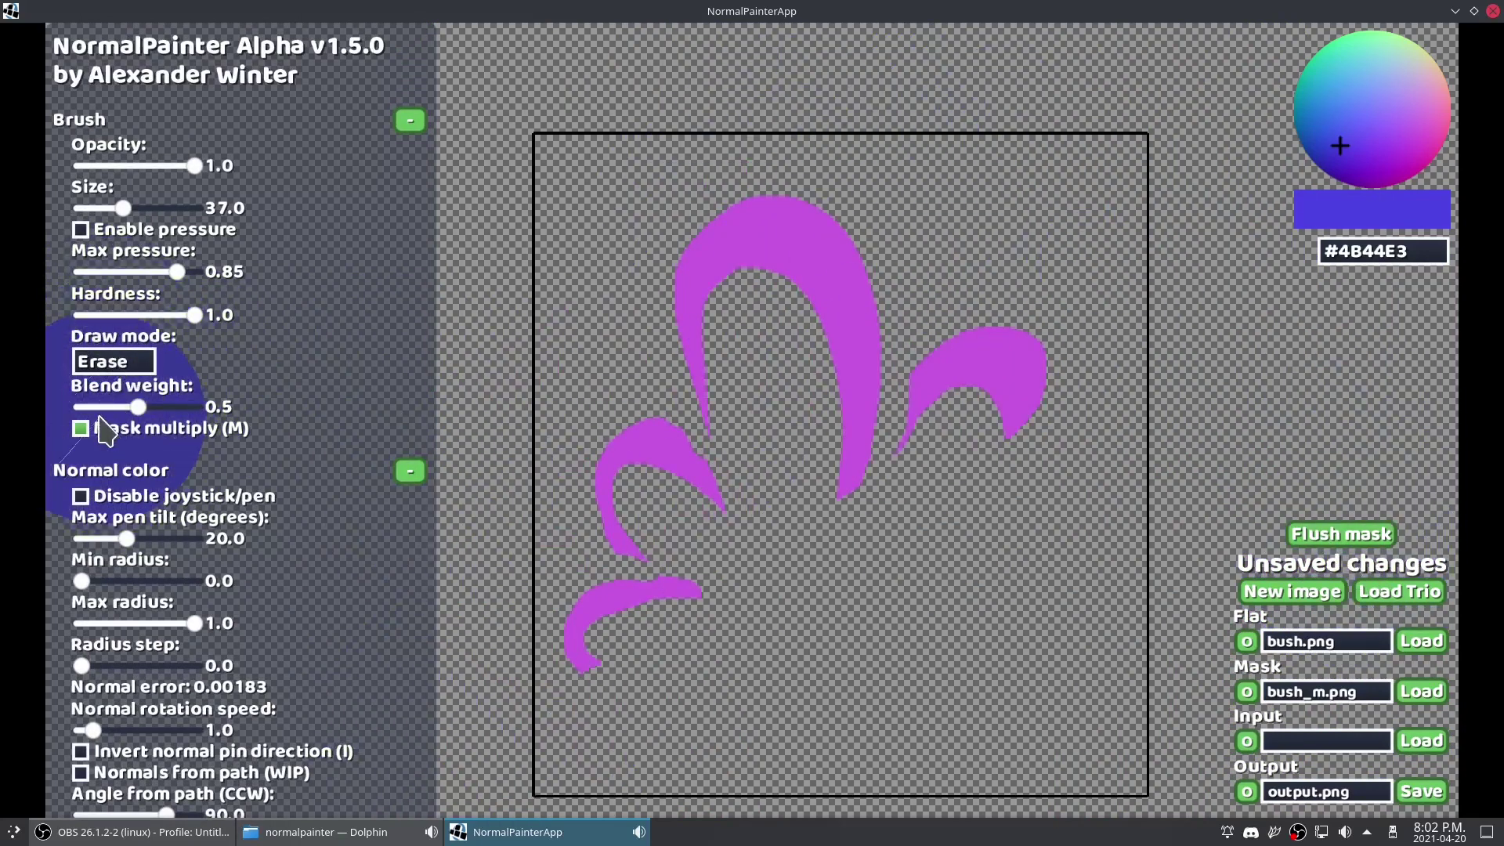
# Step: Turn off Mask multiply and erase the remaining magenta bands from the canvas
pyautogui.click(153, 429)
pyautogui.scroll(-10, 337, 352)
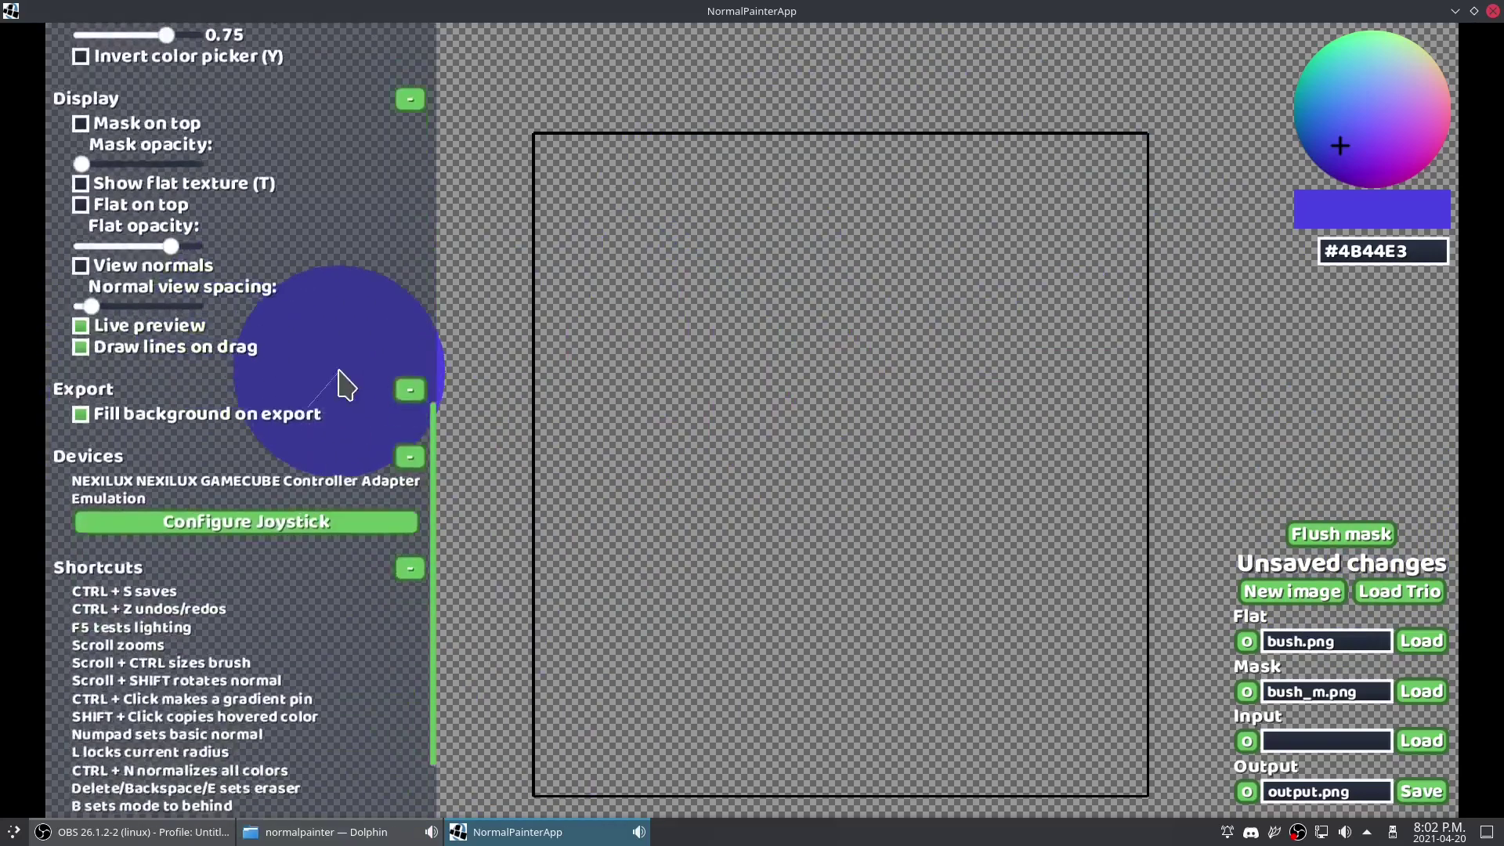
# Step: Toggle Mask multiply and show the flat texture of the bush again
pyautogui.scroll(10, 326, 419)
pyautogui.press('m')
pyautogui.scroll(-10, 363, 295)
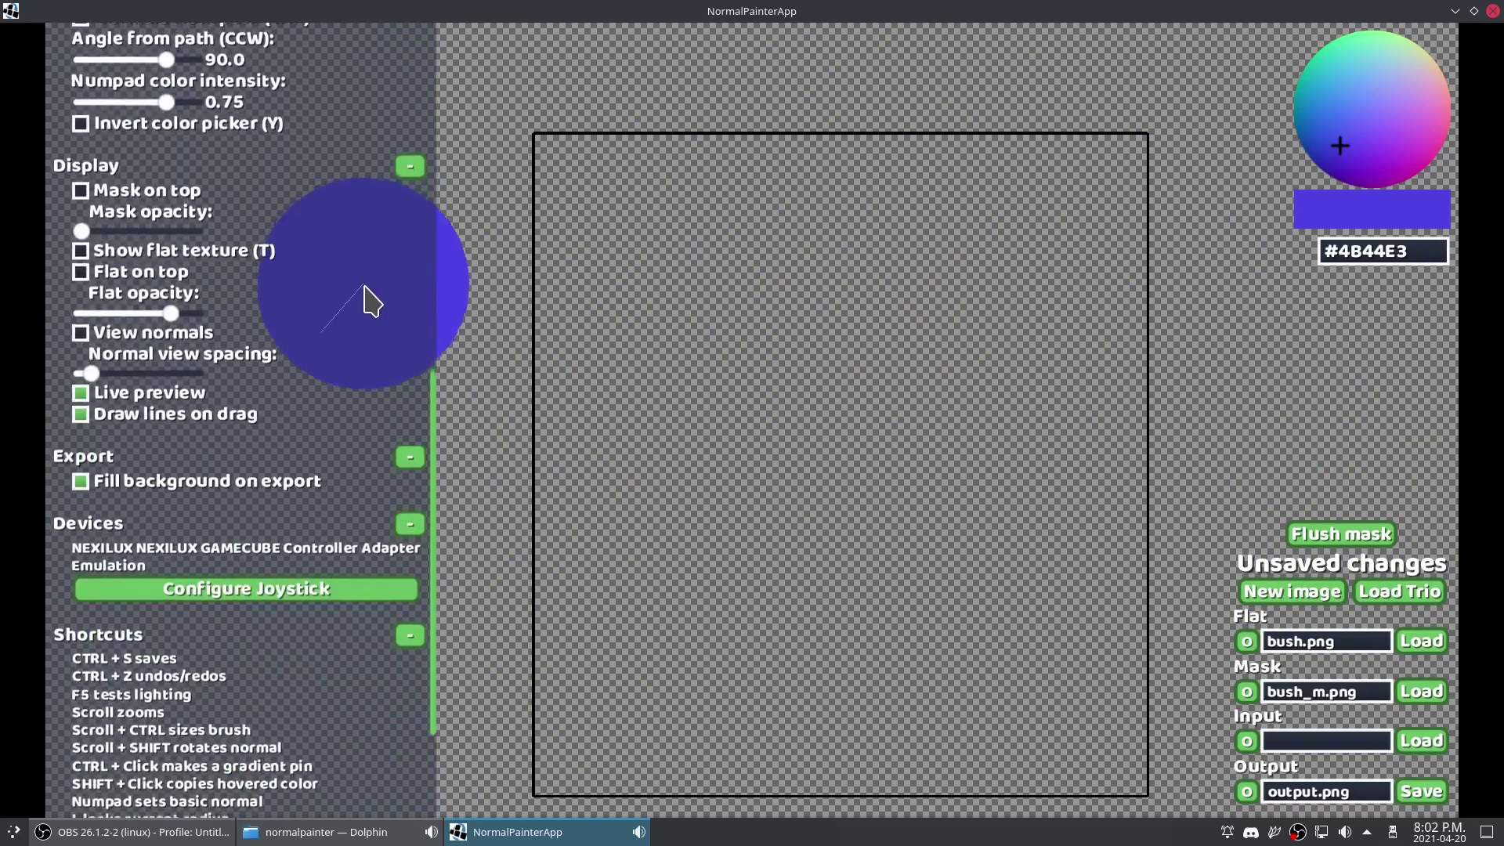
pyautogui.click(182, 248)
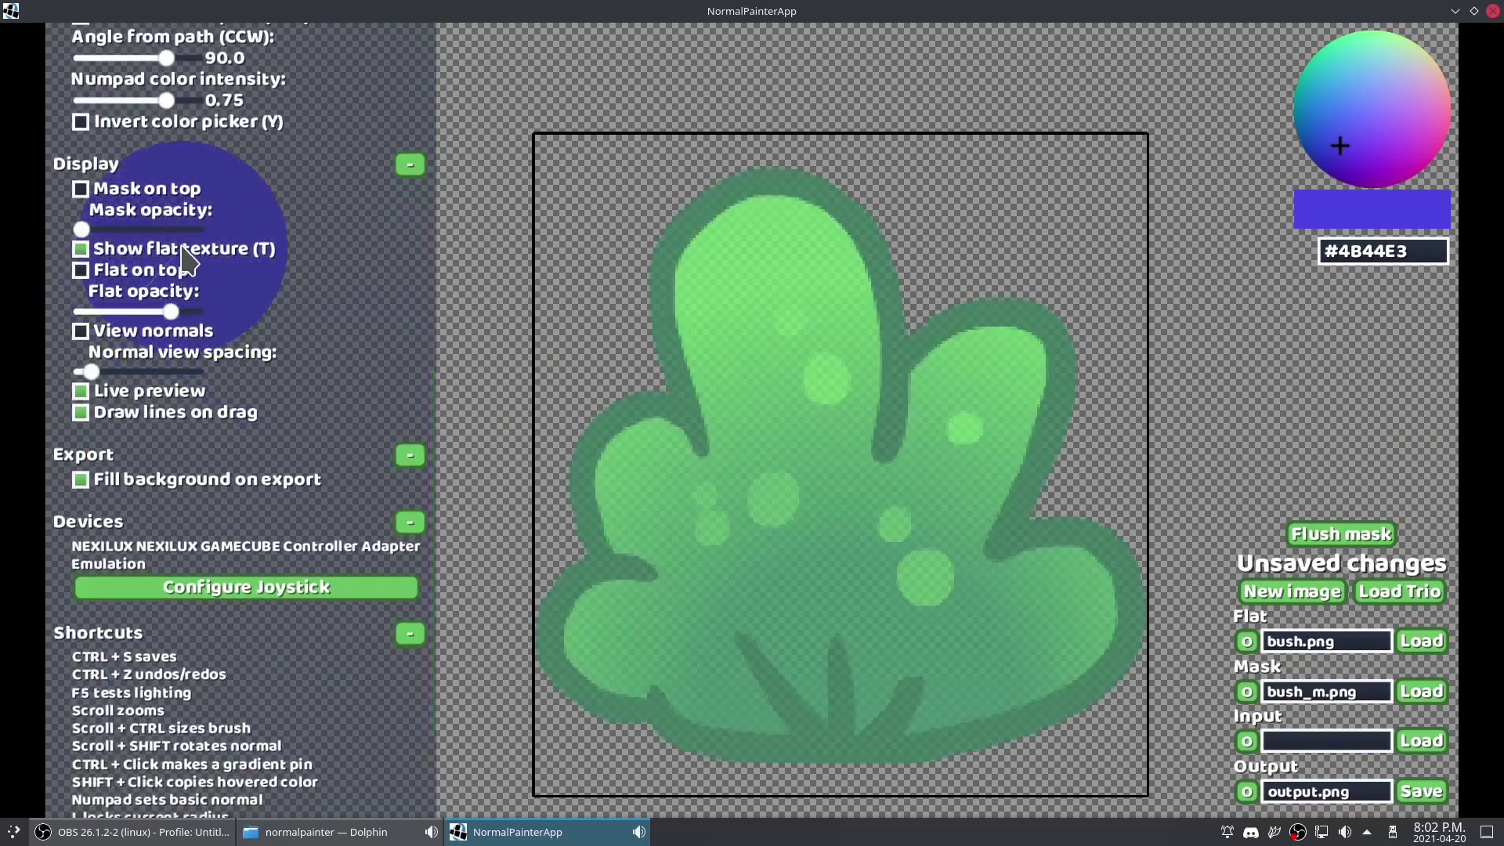
# Step: Hide the flat texture, turn on Mask on top and raise the mask opacity until the mask shows faintly
pyautogui.click(183, 248)
pyautogui.click(80, 190)
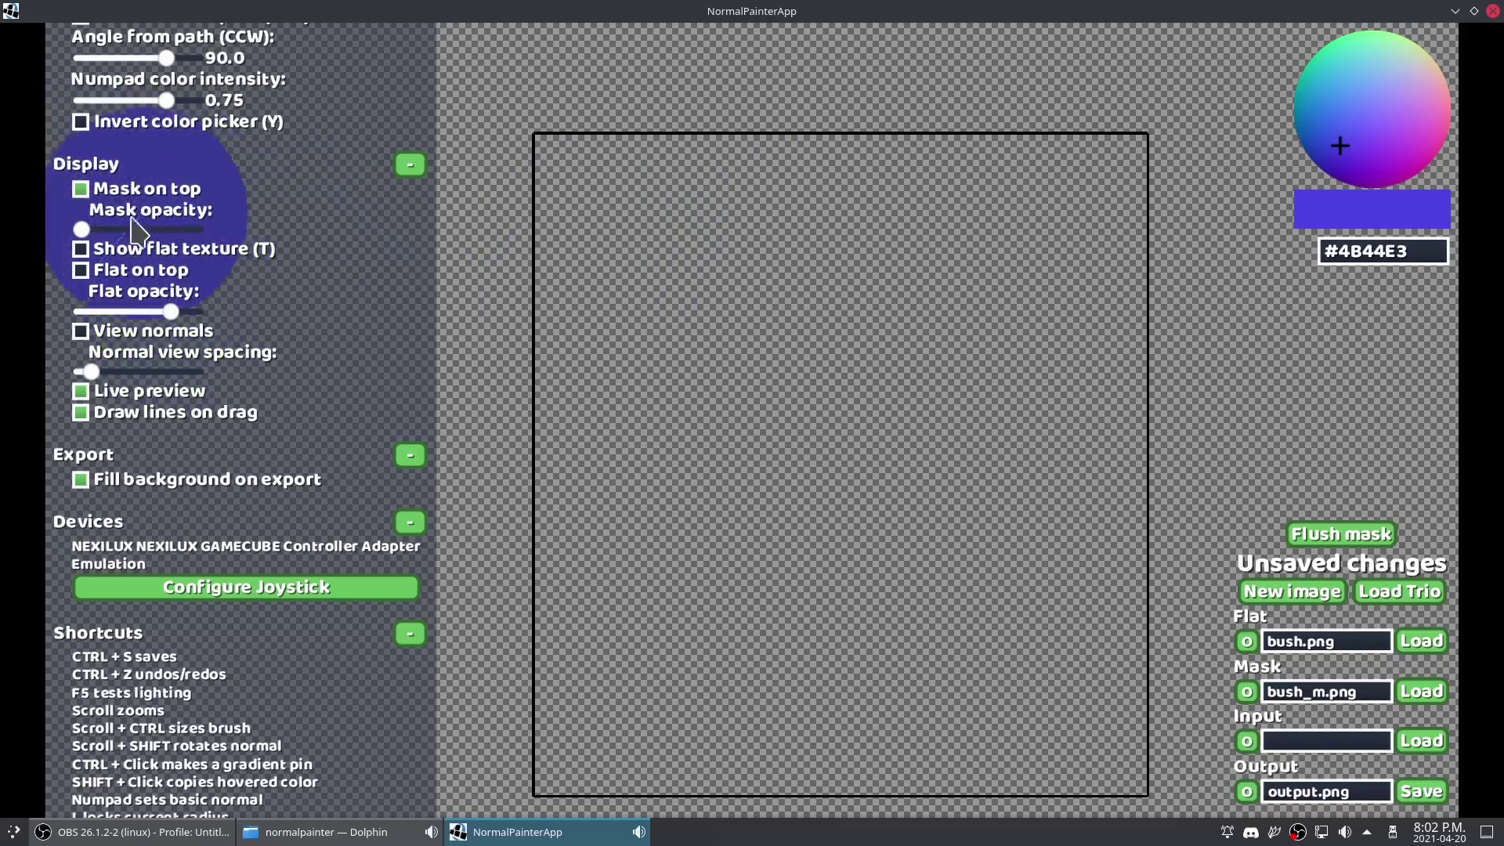
pyautogui.moveTo(83, 229); pyautogui.dragTo(109, 229)
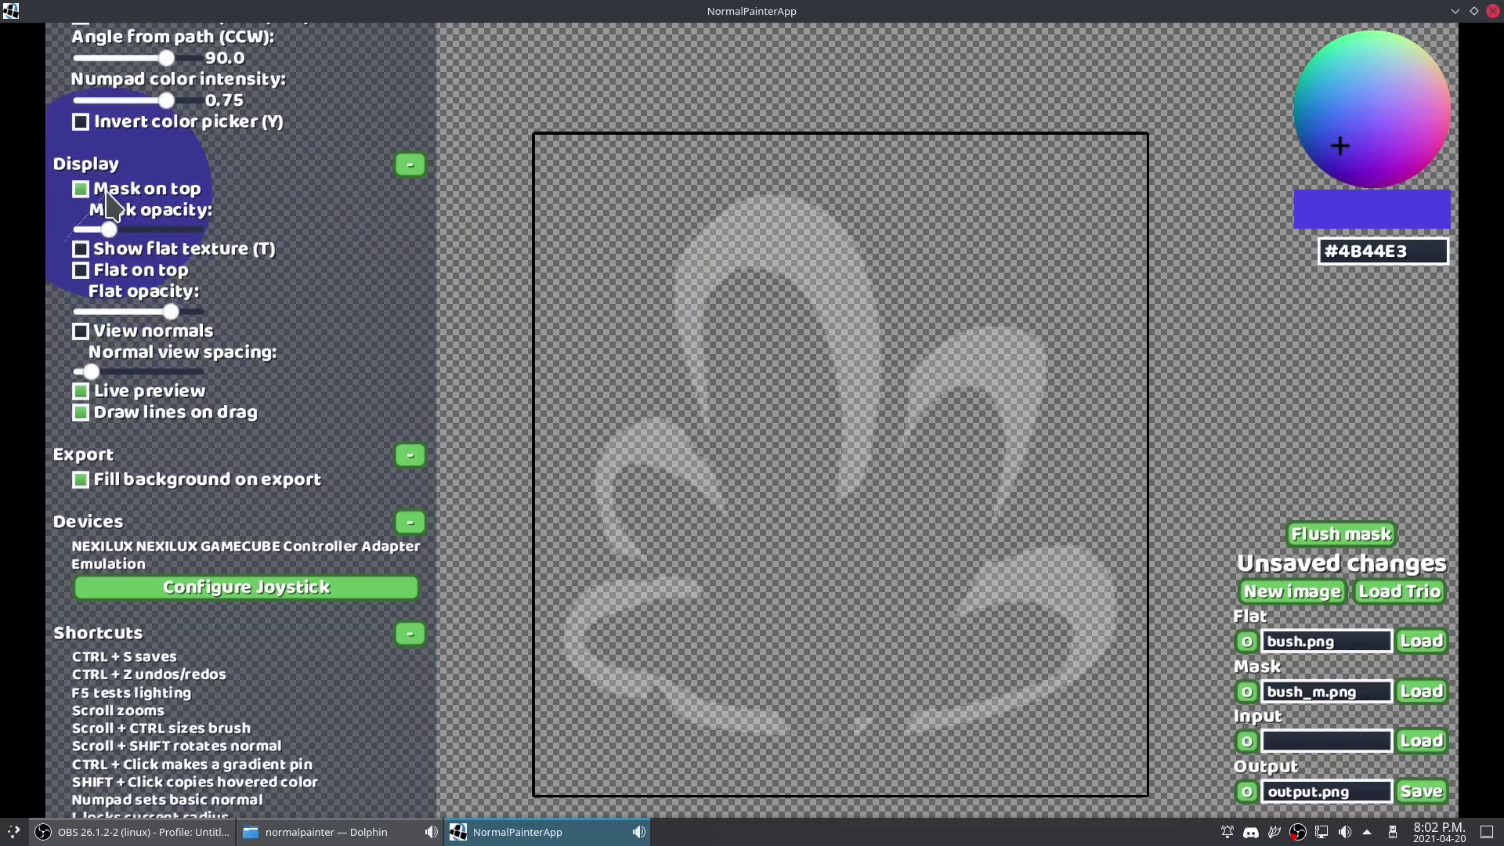
# Step: Sweep the normal color from the centre of the color wheel out to the edge, ending on #FE7C7F
pyautogui.scroll(10, 201, 313)
pyautogui.scroll(-8, 202, 317)
pyautogui.scroll(8, 202, 321)
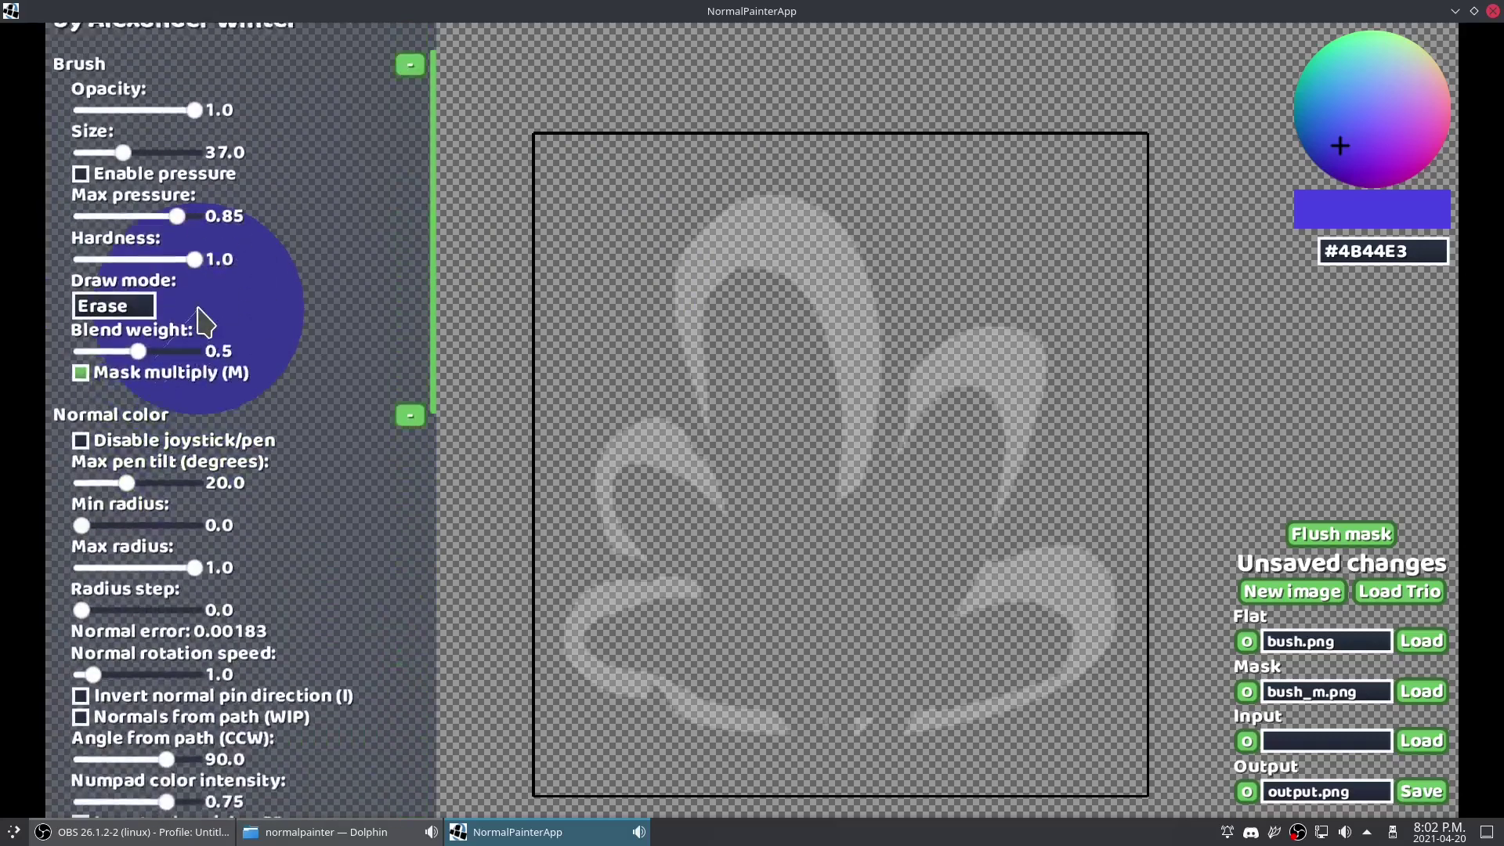
pyautogui.scroll(2, 202, 321)
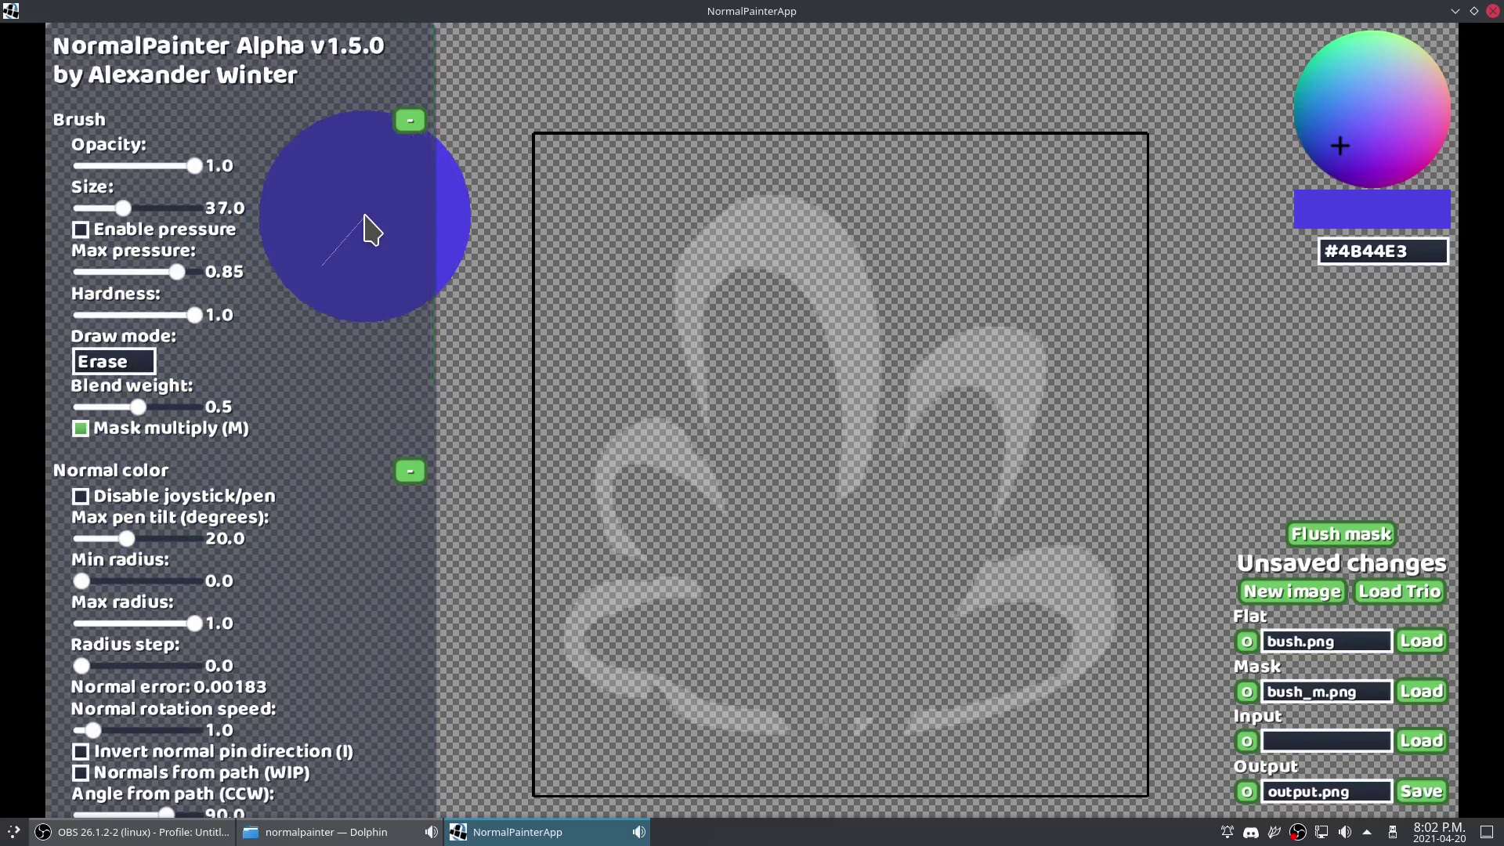
pyautogui.scroll(-6, 380, 337)
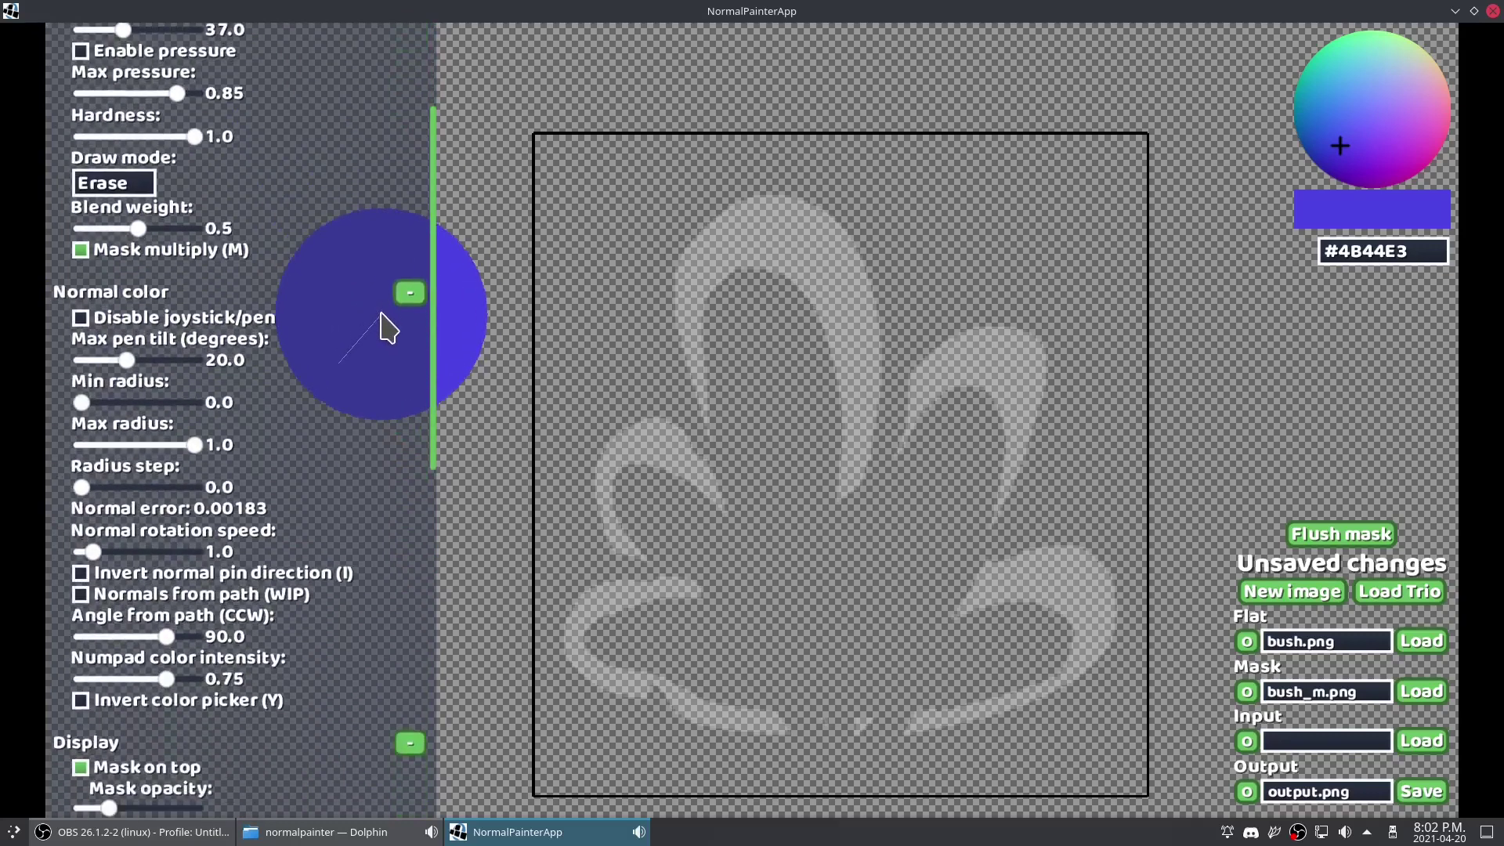
pyautogui.click(213, 317)
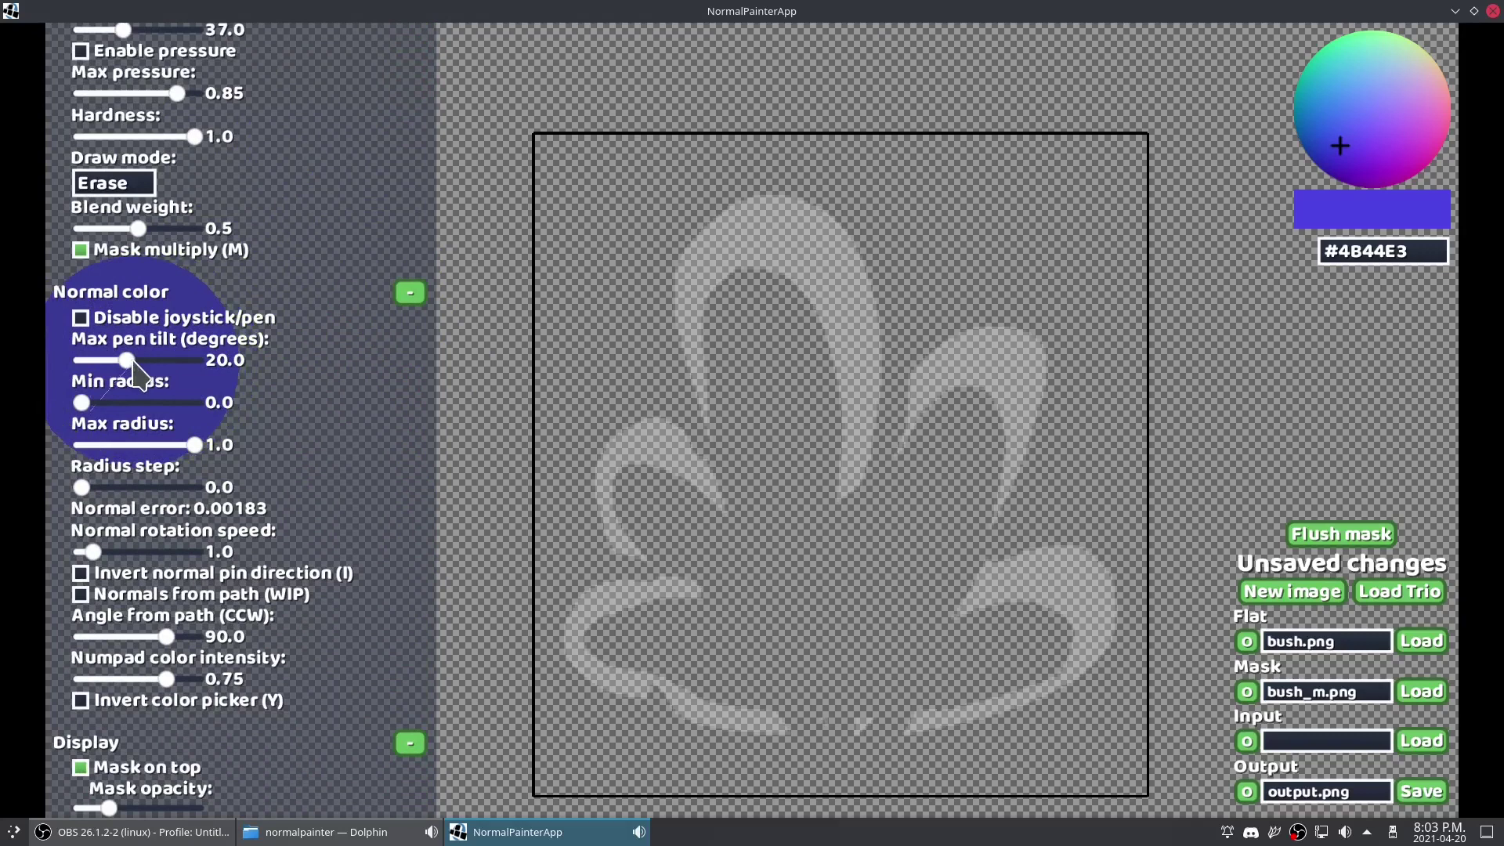
pyautogui.moveTo(1336, 140); pyautogui.dragTo(1374, 108)
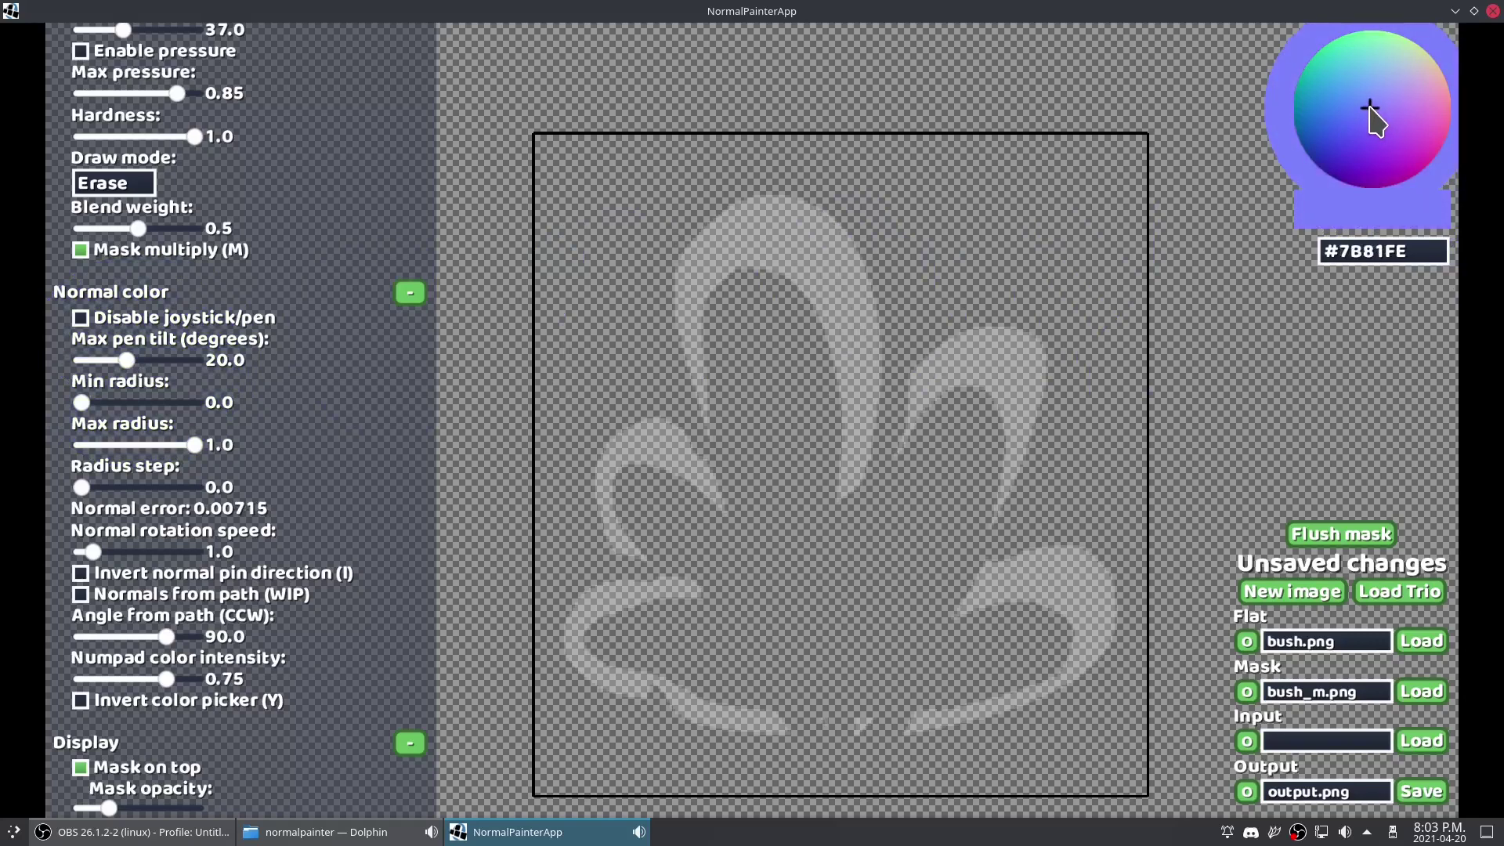
pyautogui.moveTo(1370, 108); pyautogui.dragTo(1392, 104)
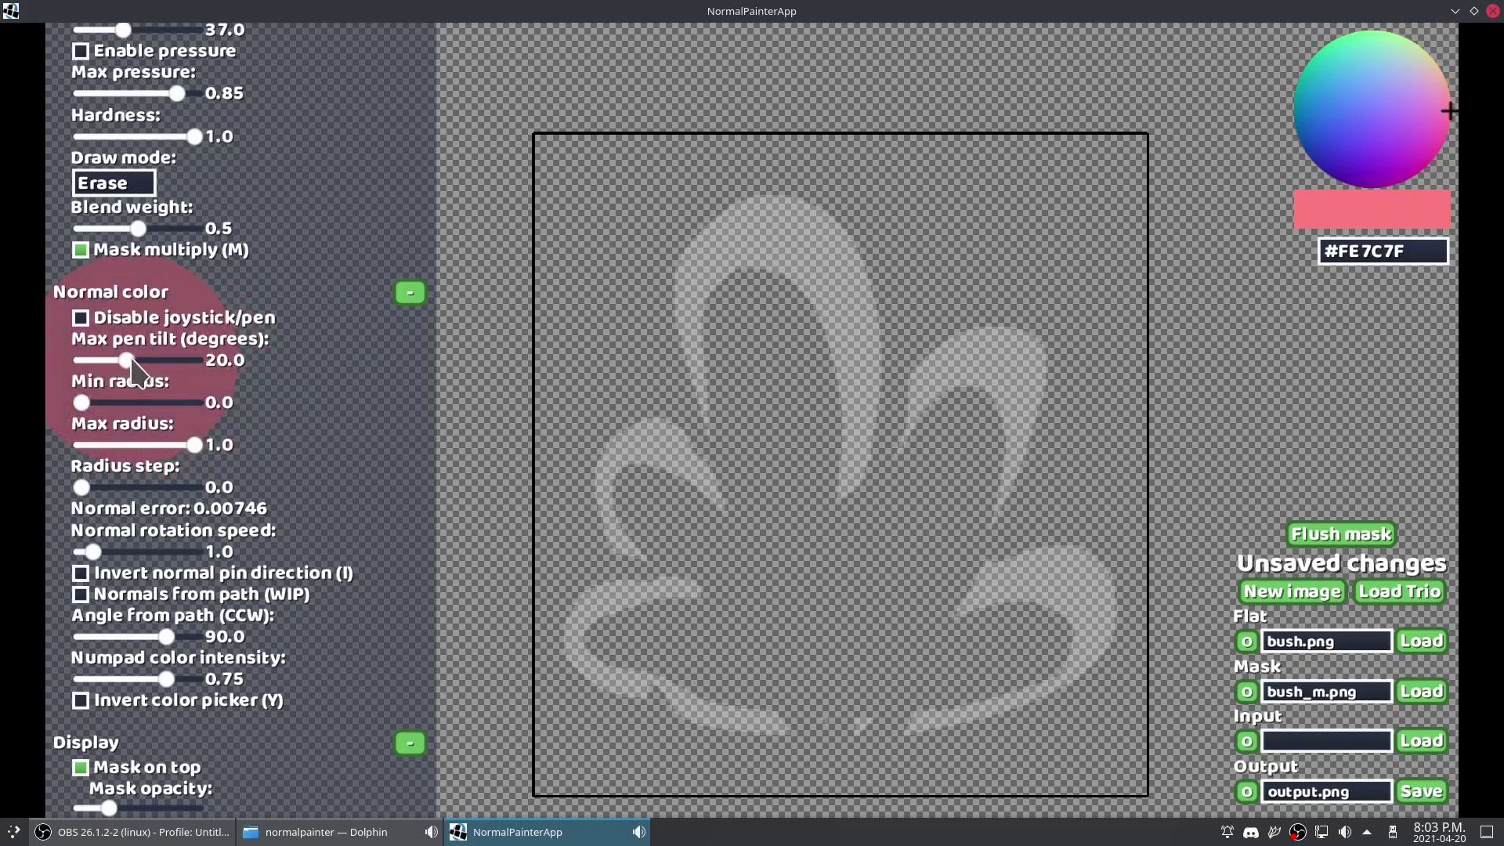
# Step: Set the max pen tilt to about 18.24 degrees and pick the normal color #7B78FE near the wheel's centre
pyautogui.moveTo(149, 368); pyautogui.dragTo(110, 357)
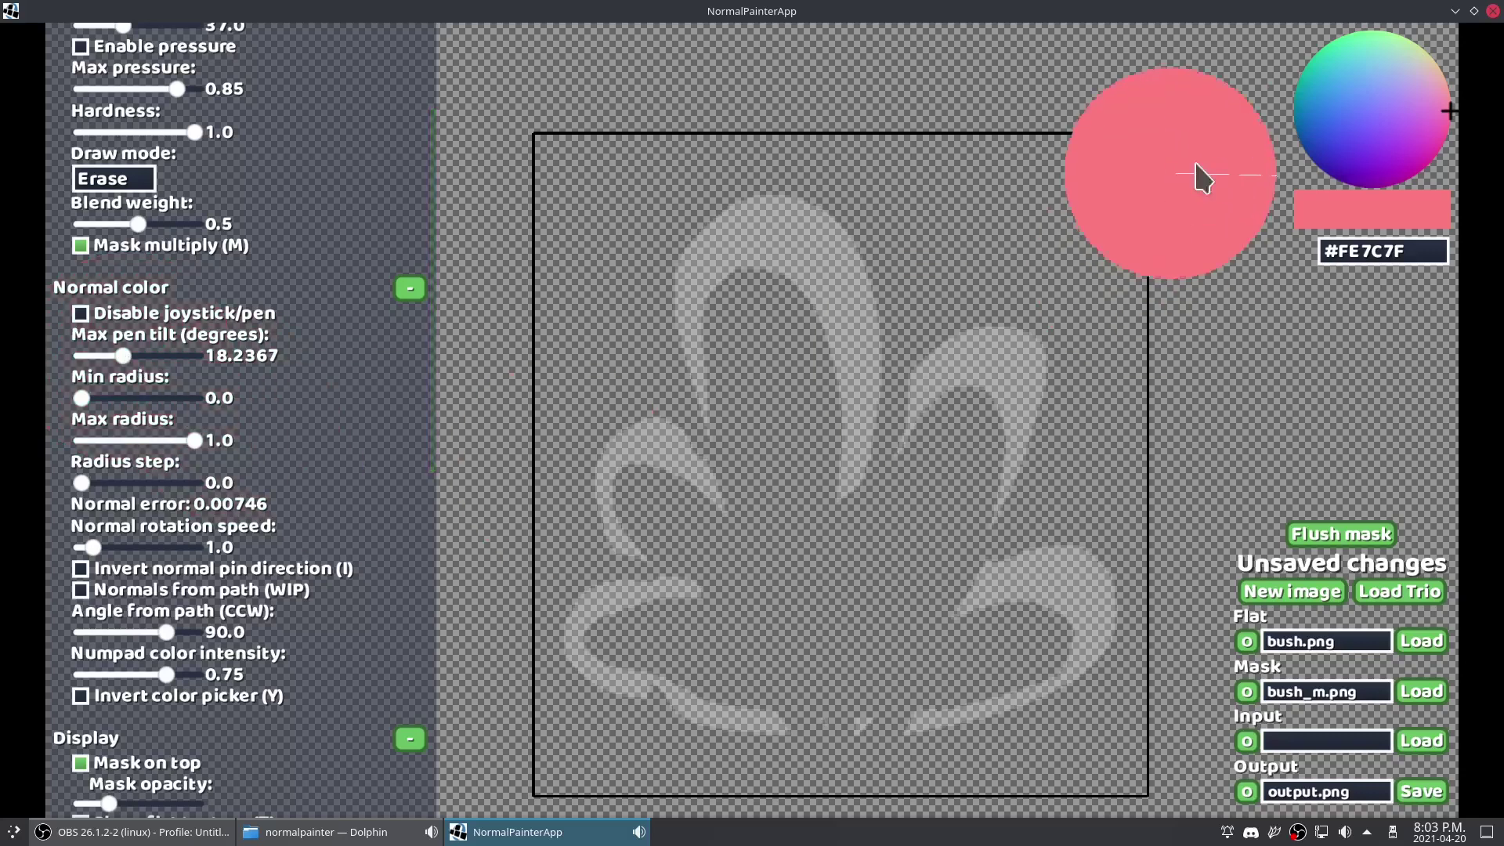
pyautogui.moveTo(1428, 122); pyautogui.dragTo(1374, 126)
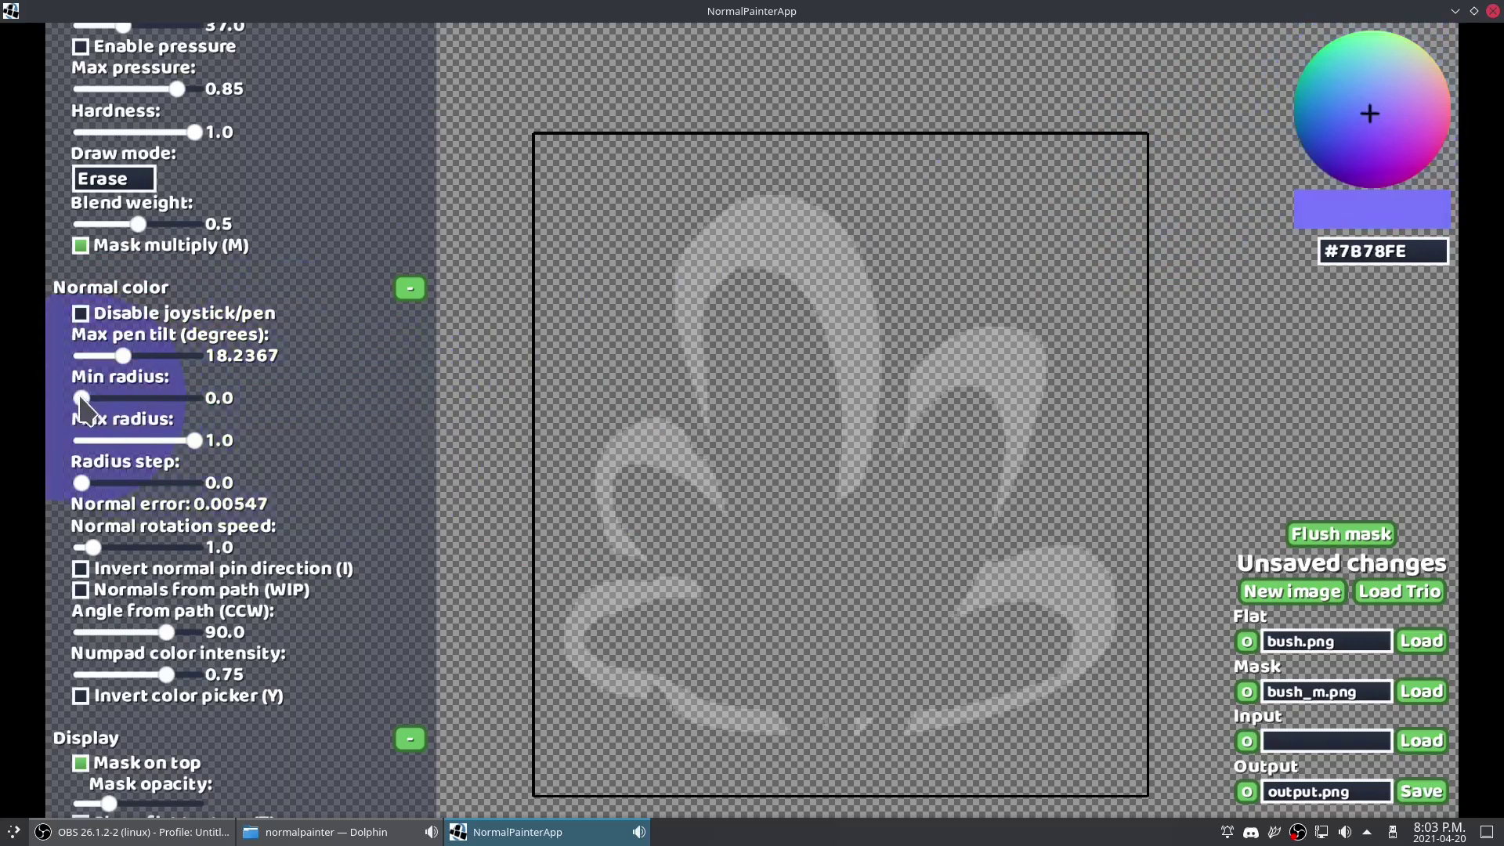
# Step: Limit the normal color radius to a minimum of 0.2 and a maximum of 0.7, and try other colors within it
pyautogui.moveTo(83, 398); pyautogui.dragTo(104, 400)
pyautogui.moveTo(194, 441); pyautogui.dragTo(166, 443)
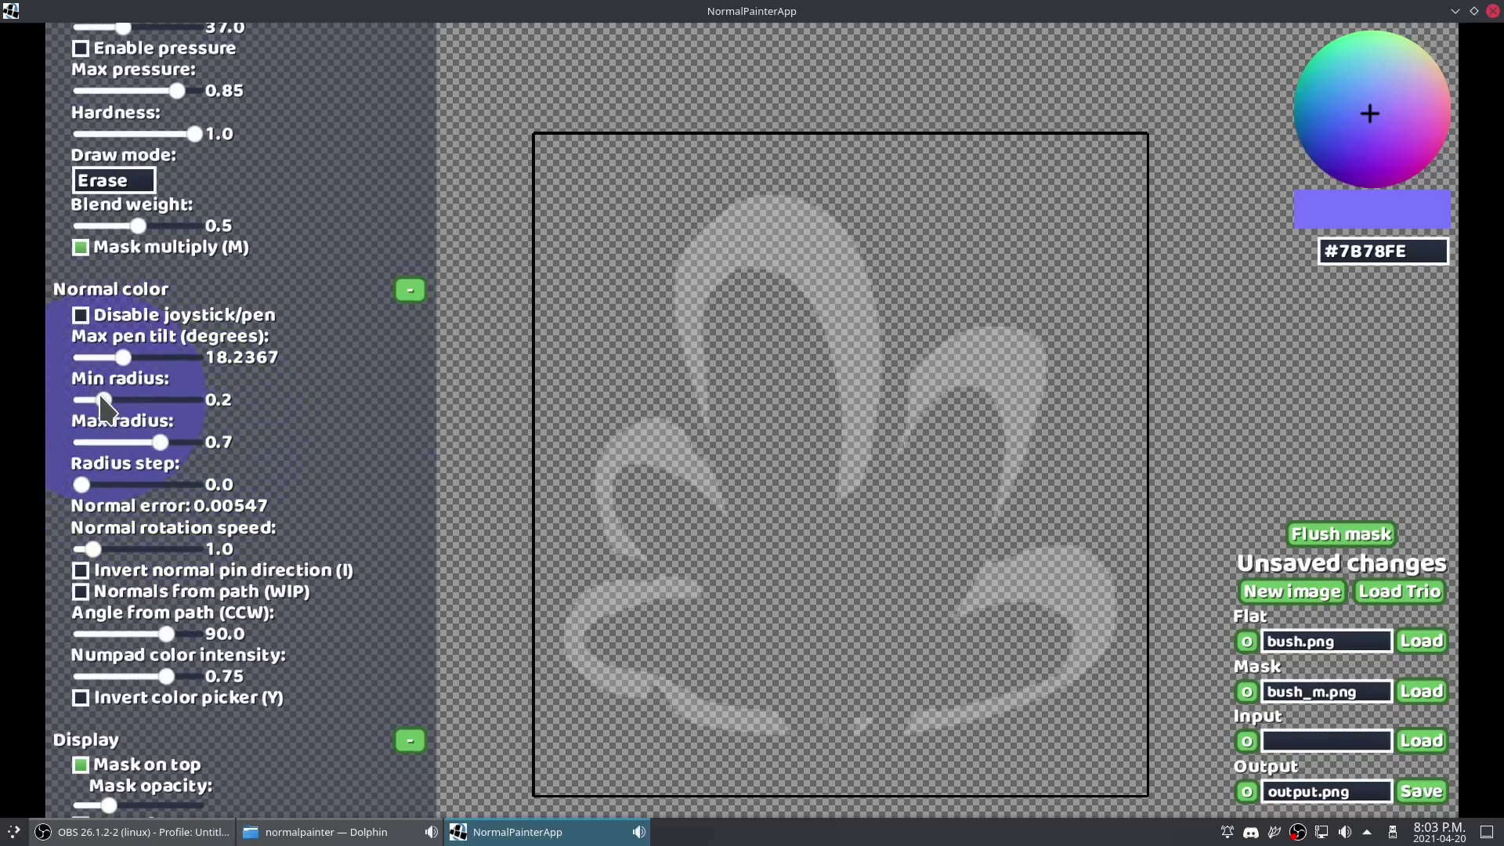
pyautogui.rightClick(1189, 98)
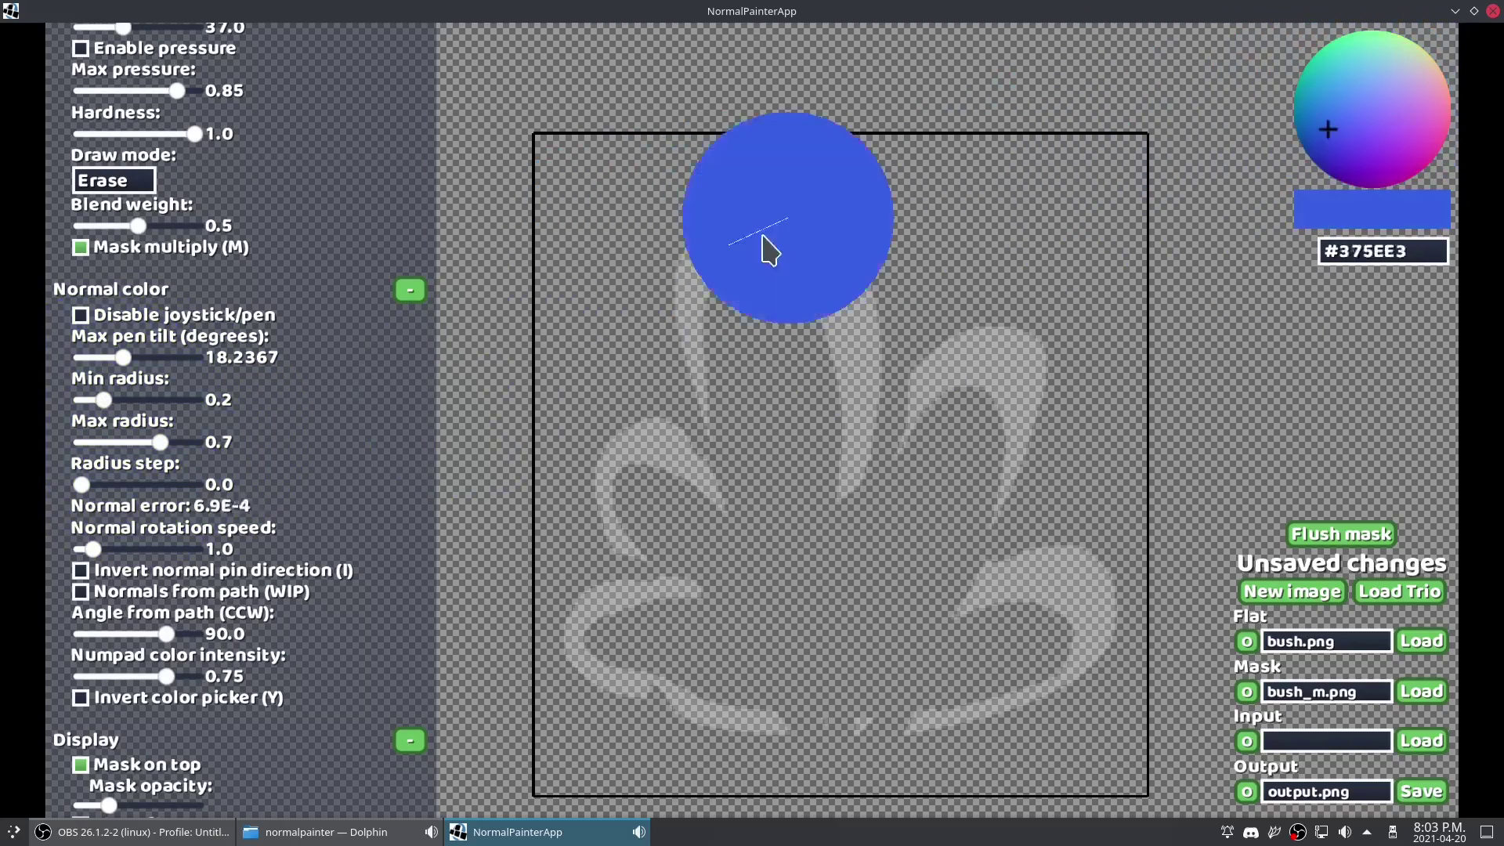
# Step: Switch the draw mode to Normal and paint varying normal colors over the masked bands of the bush's lobes
pyautogui.click(117, 180)
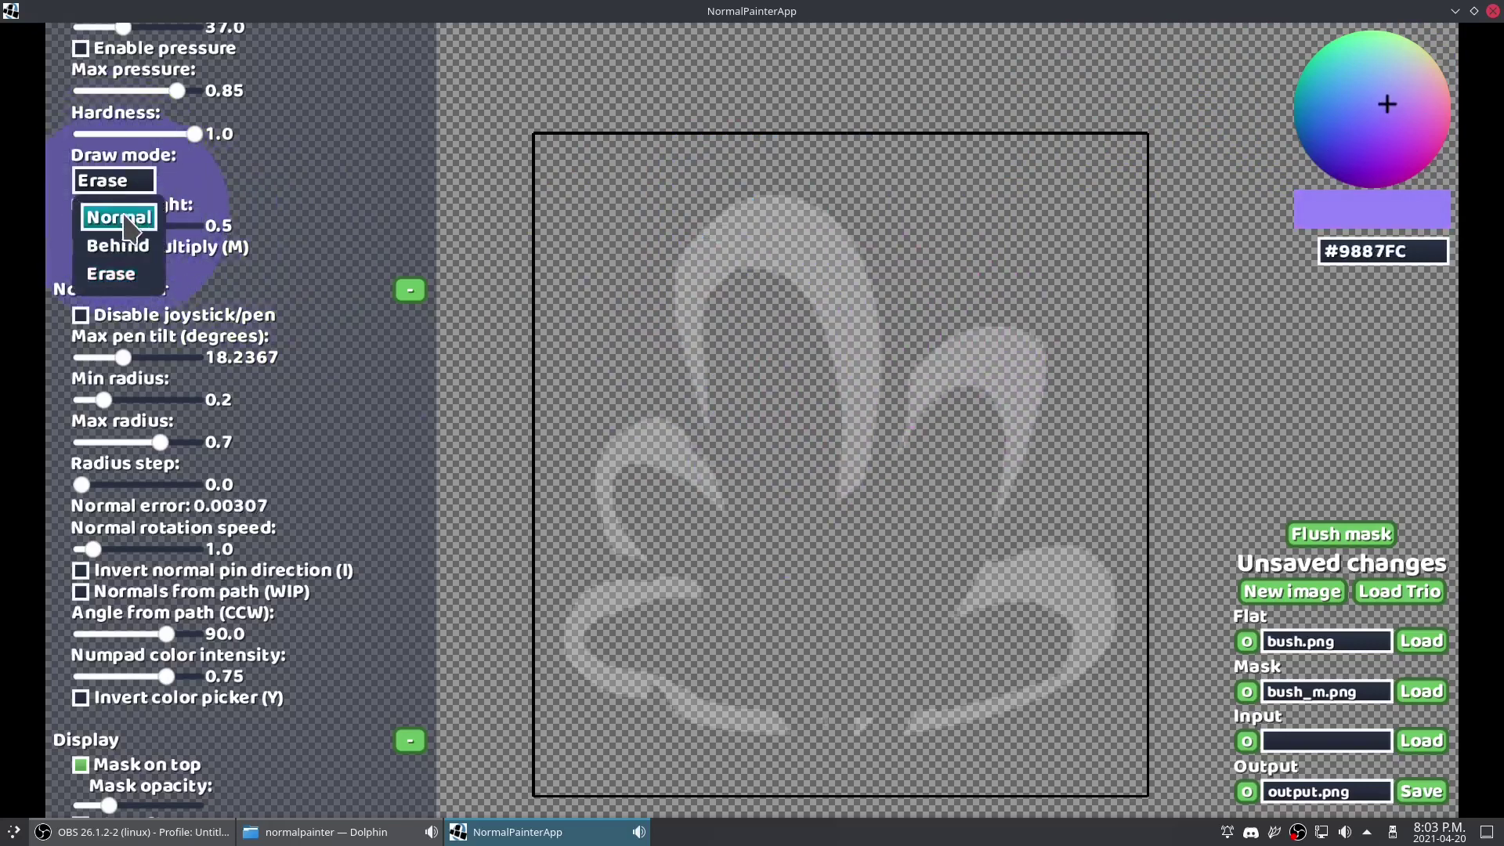
pyautogui.click(114, 214)
pyautogui.moveTo(895, 221)
pyautogui.mouseDown()
pyautogui.moveTo(916, 496)
pyautogui.moveTo(1017, 295)
pyautogui.mouseUp()
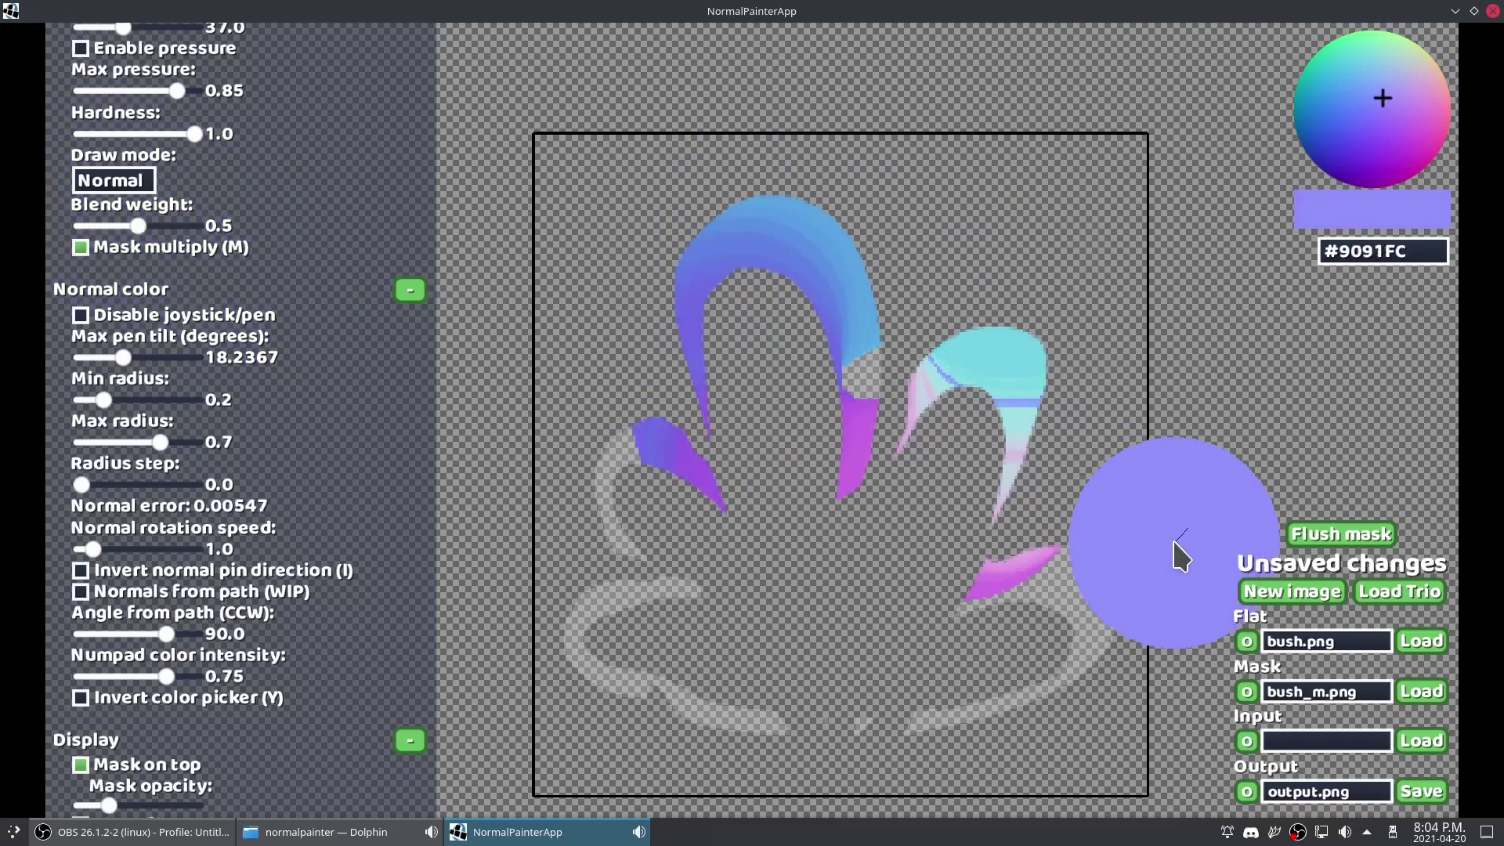
pyautogui.scroll(8, 1147, 383)
pyautogui.moveTo(989, 244); pyautogui.dragTo(1007, 535)
pyautogui.scroll(-3, 790, 241)
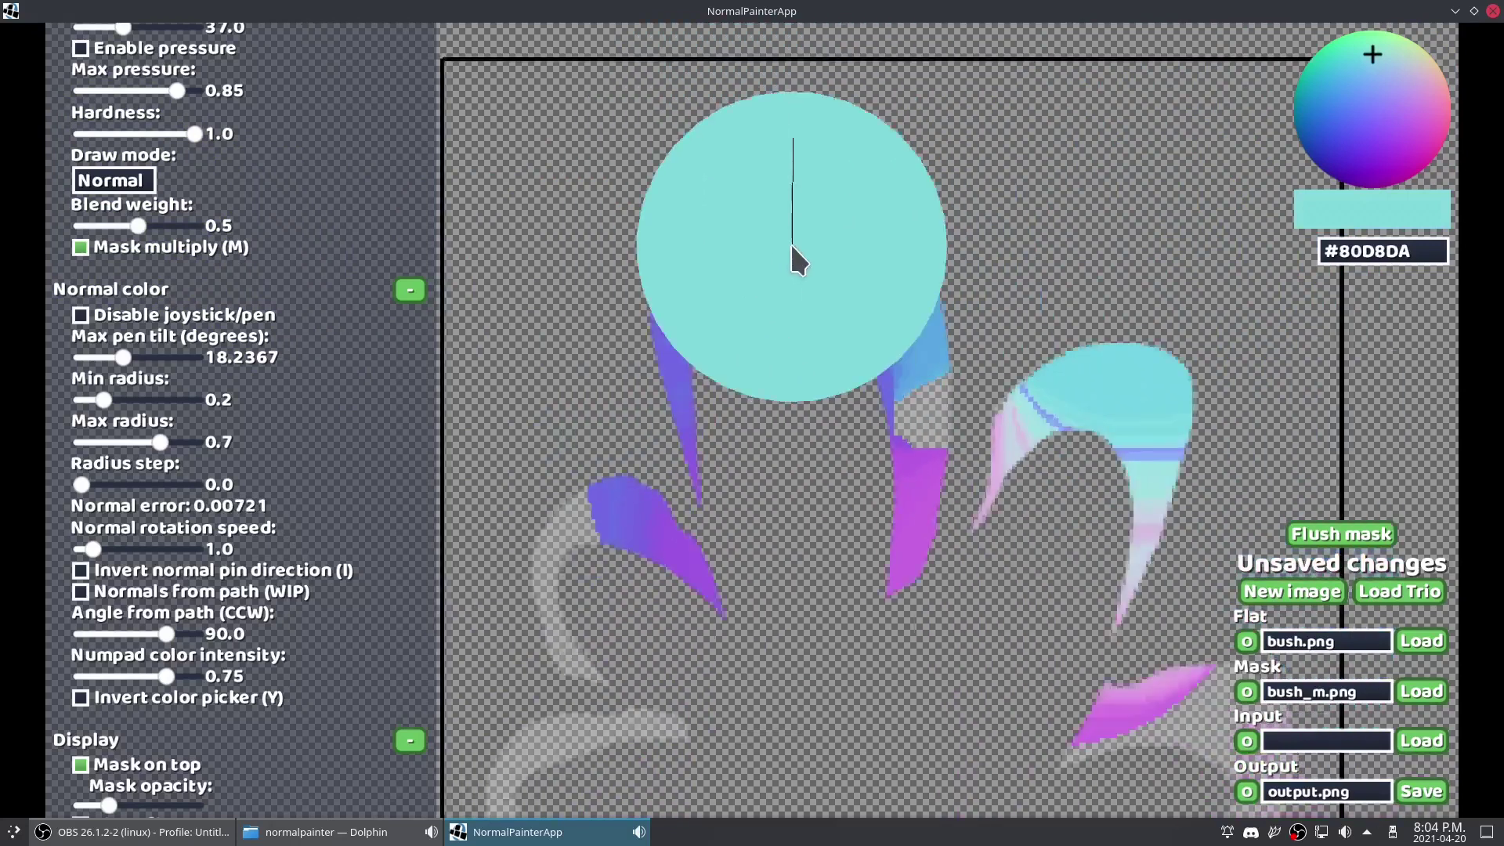
# Step: Preview the painted bush in the lighting test and return to the canvas
pyautogui.press('p')
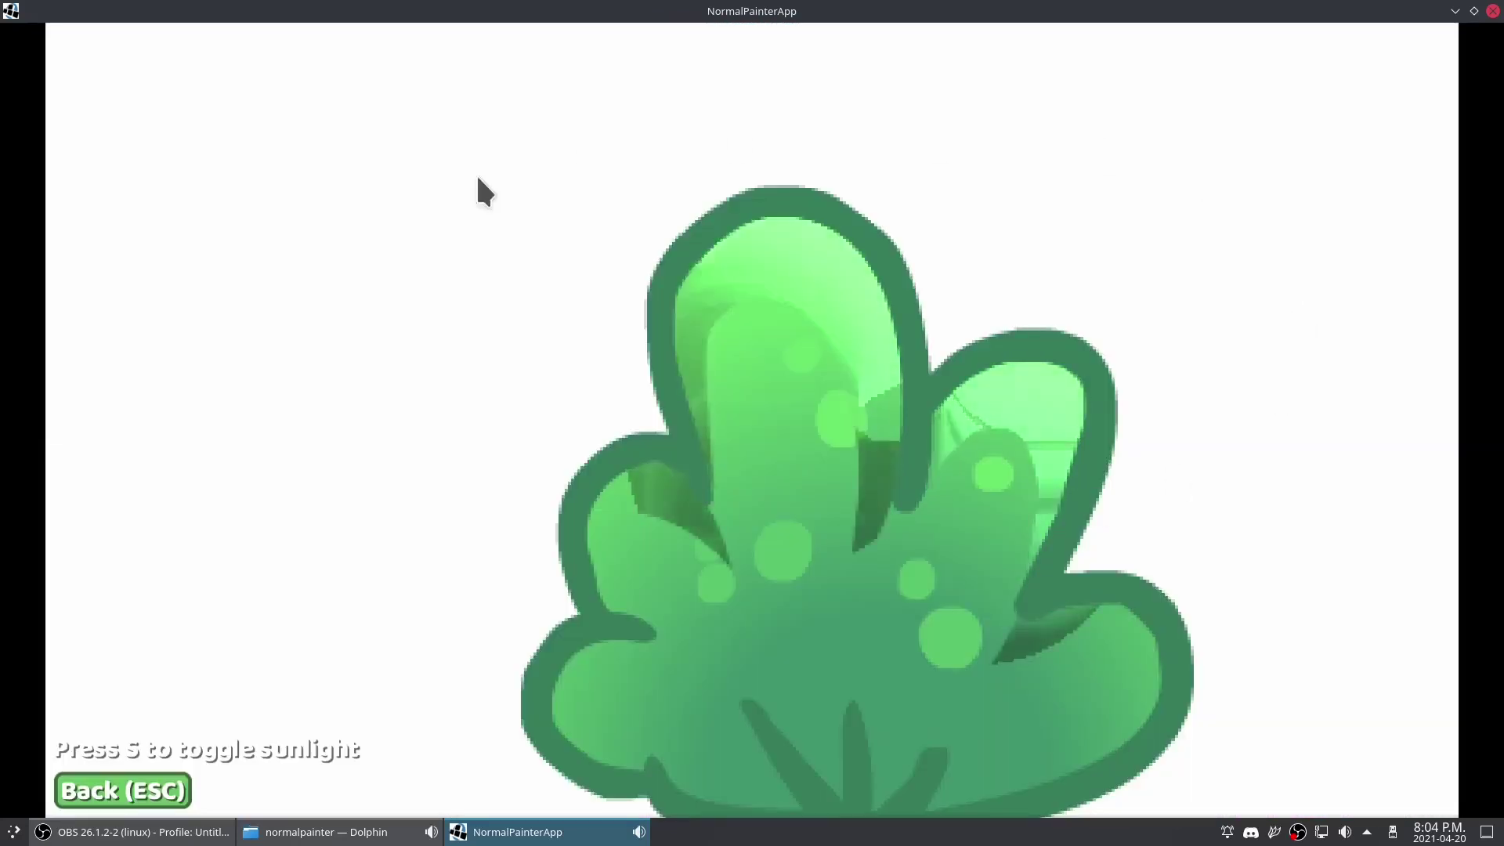
pyautogui.scroll(-4, 1315, 618)
pyautogui.press('Escape')
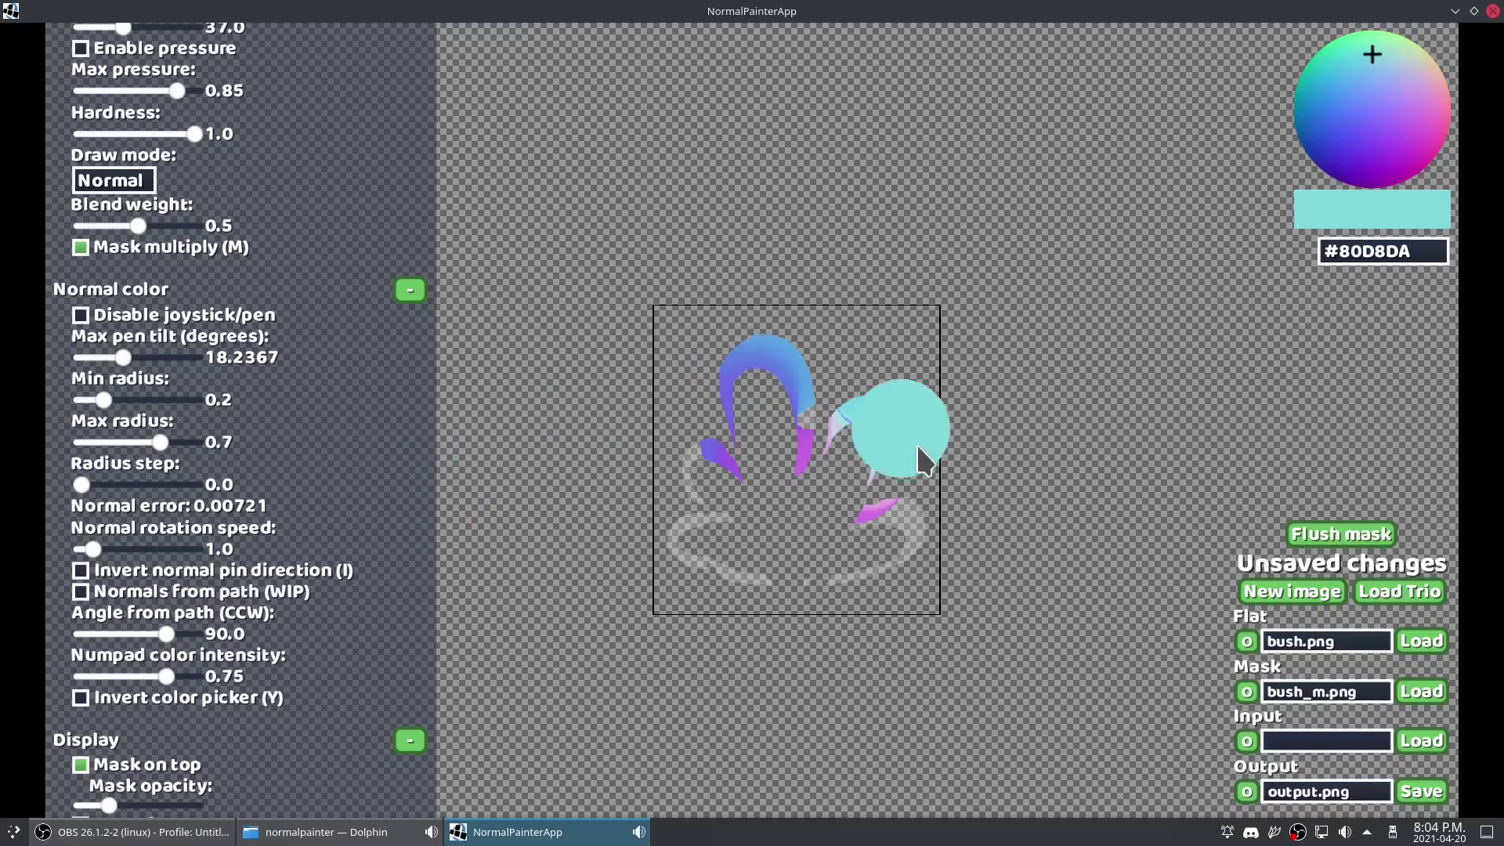
pyautogui.scroll(3, 995, 502)
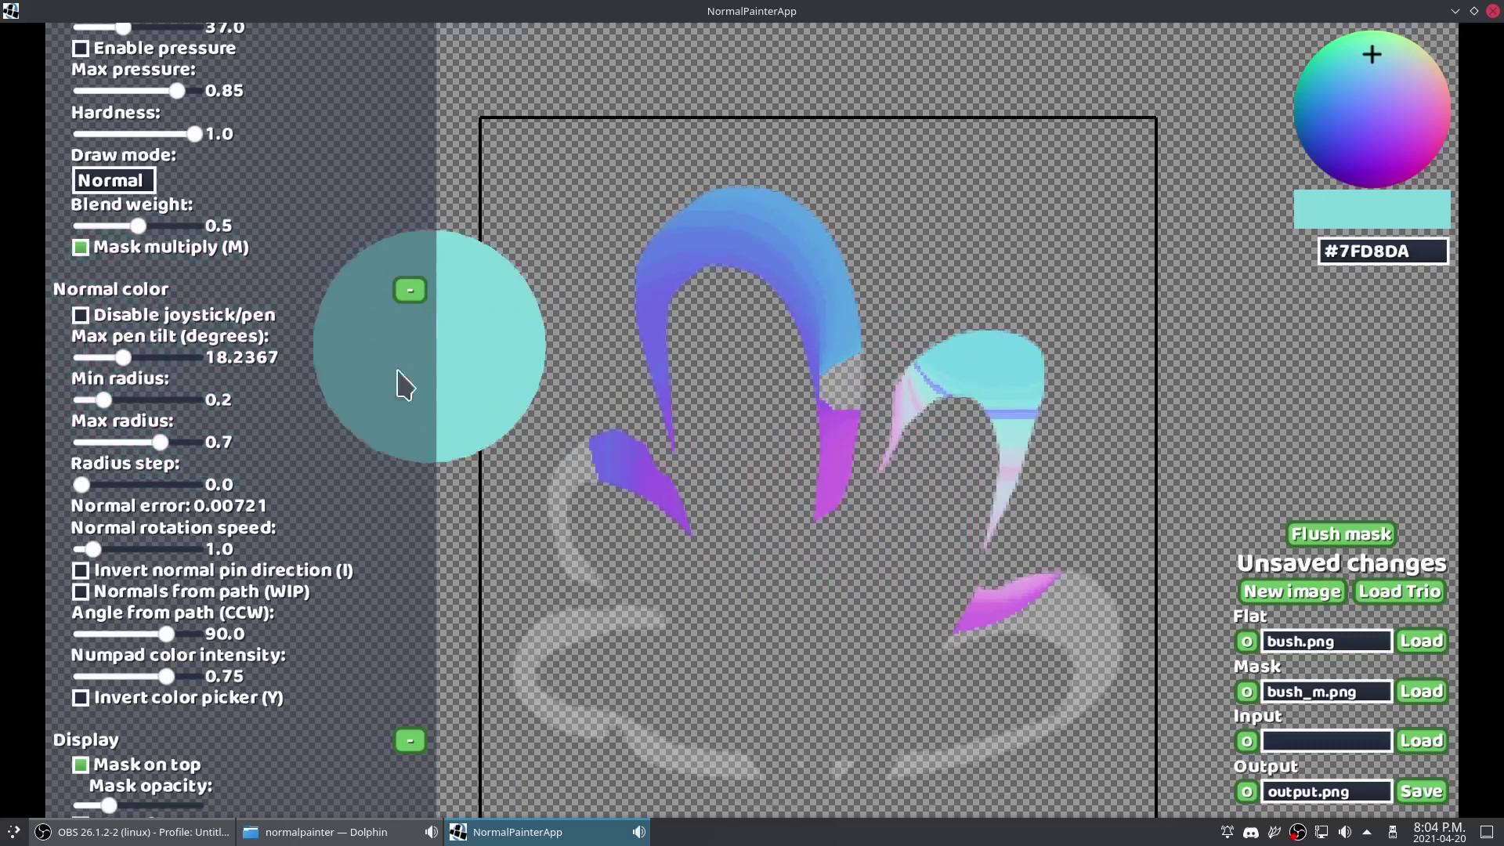
# Step: Set the min radius to 0.1, the max radius to 0.8 and the radius step to 0.1
pyautogui.moveTo(100, 486); pyautogui.dragTo(64, 485)
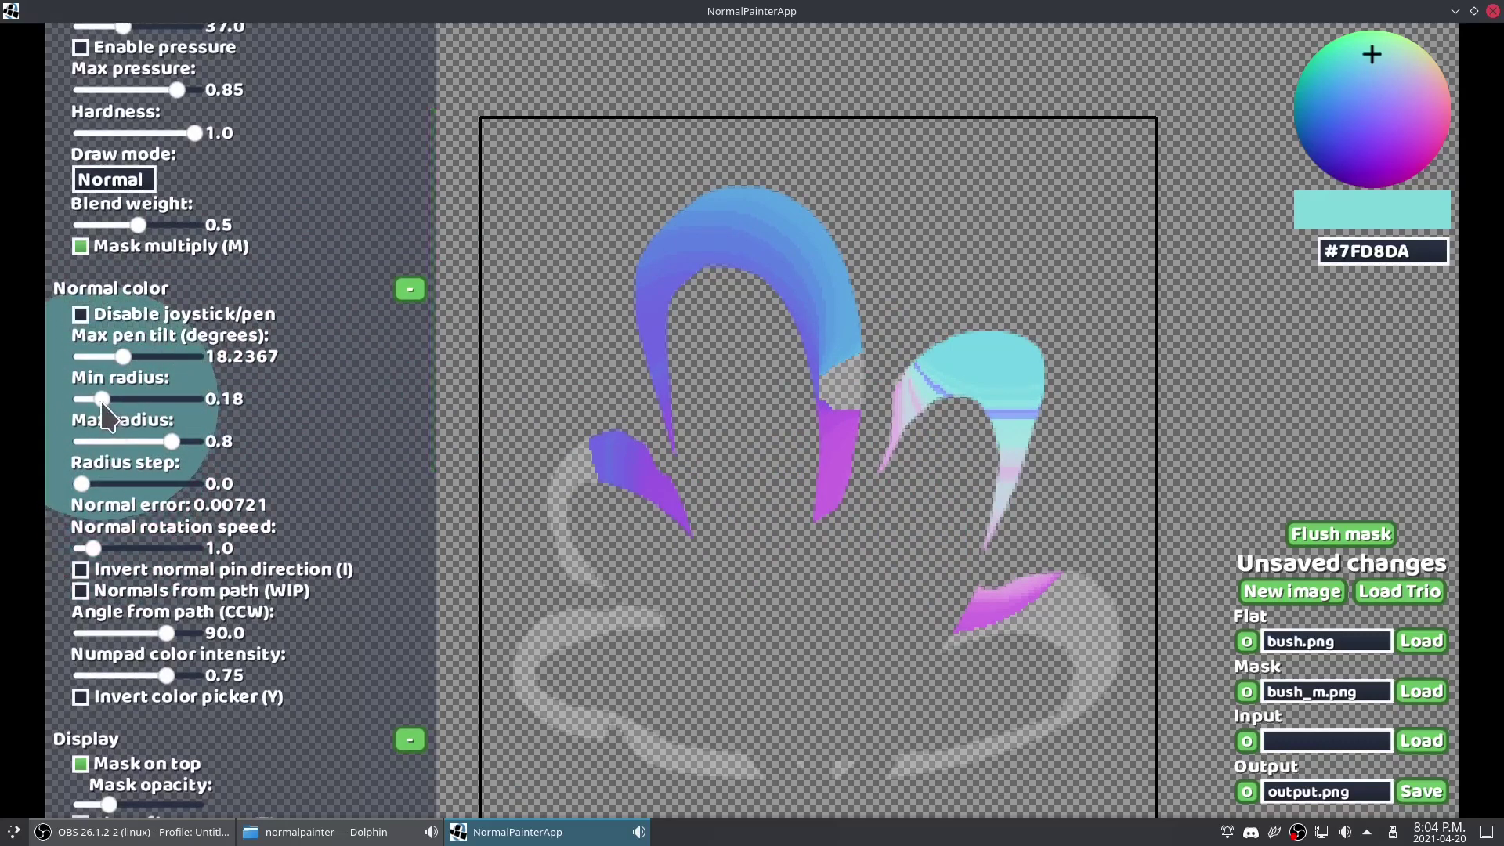
pyautogui.moveTo(110, 399)
pyautogui.mouseDown()
pyautogui.moveTo(132, 399)
pyautogui.moveTo(103, 408)
pyautogui.mouseUp()
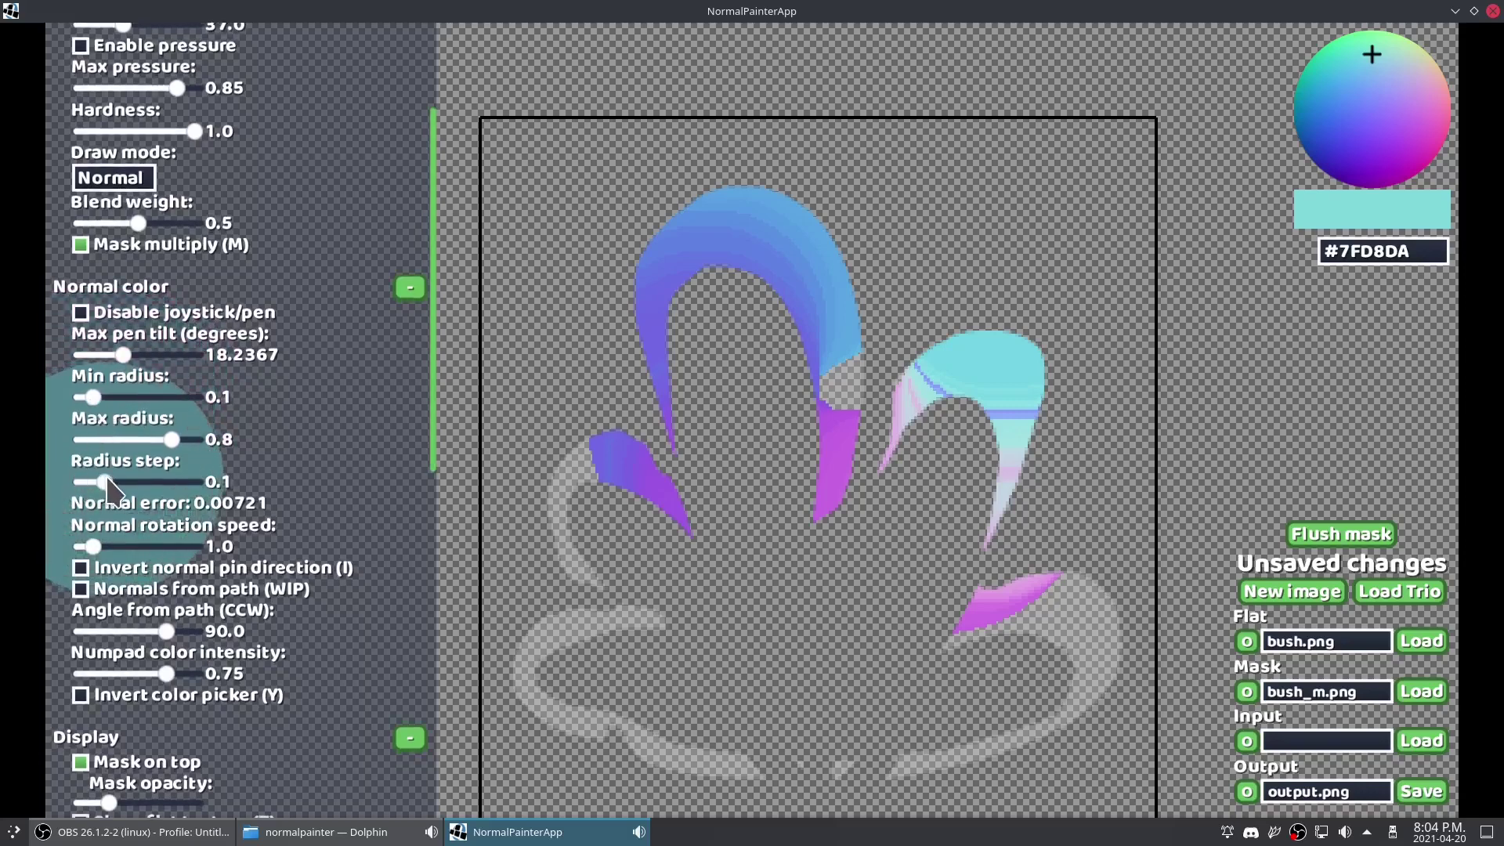
pyautogui.moveTo(92, 400); pyautogui.dragTo(91, 404)
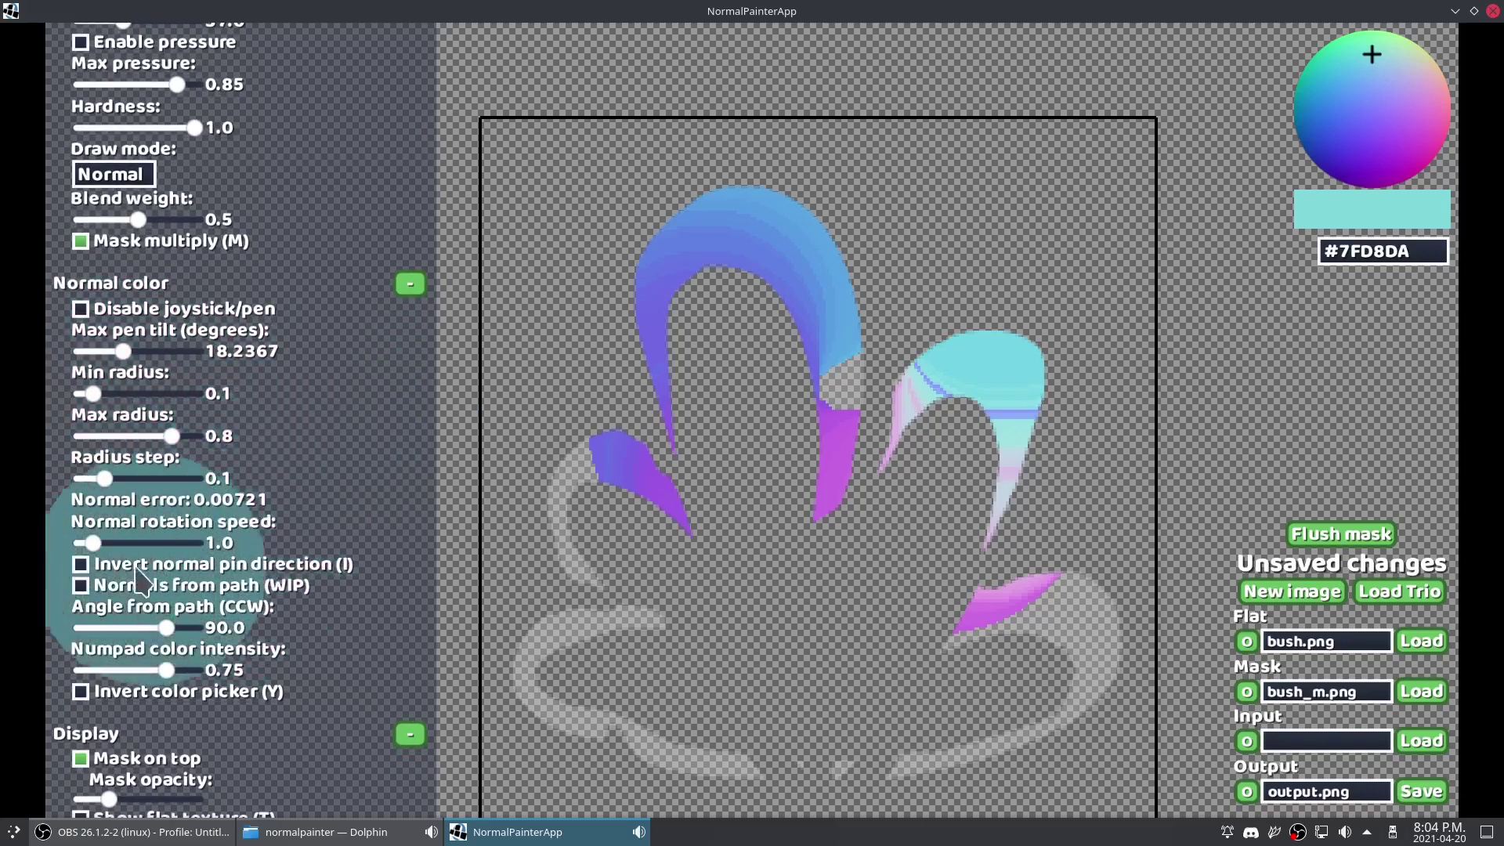
# Step: Set the normal rotation speed to 0.16
pyautogui.scroll(-5, 338, 474)
pyautogui.scroll(5, 333, 502)
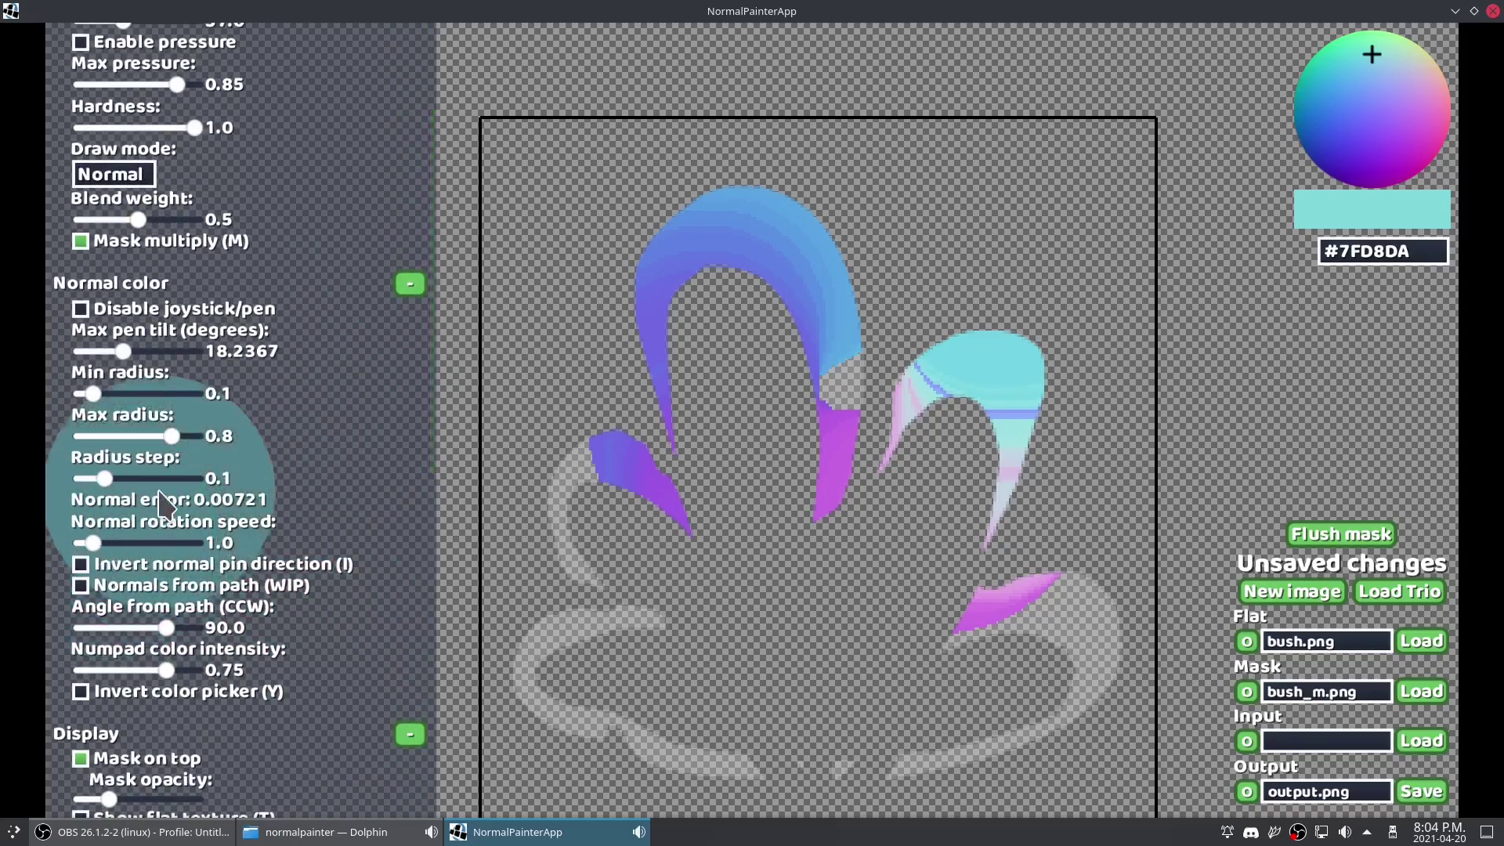
pyautogui.moveTo(105, 545)
pyautogui.mouseDown()
pyautogui.moveTo(129, 547)
pyautogui.moveTo(94, 544)
pyautogui.mouseUp()
pyautogui.scroll(-4, 91, 546)
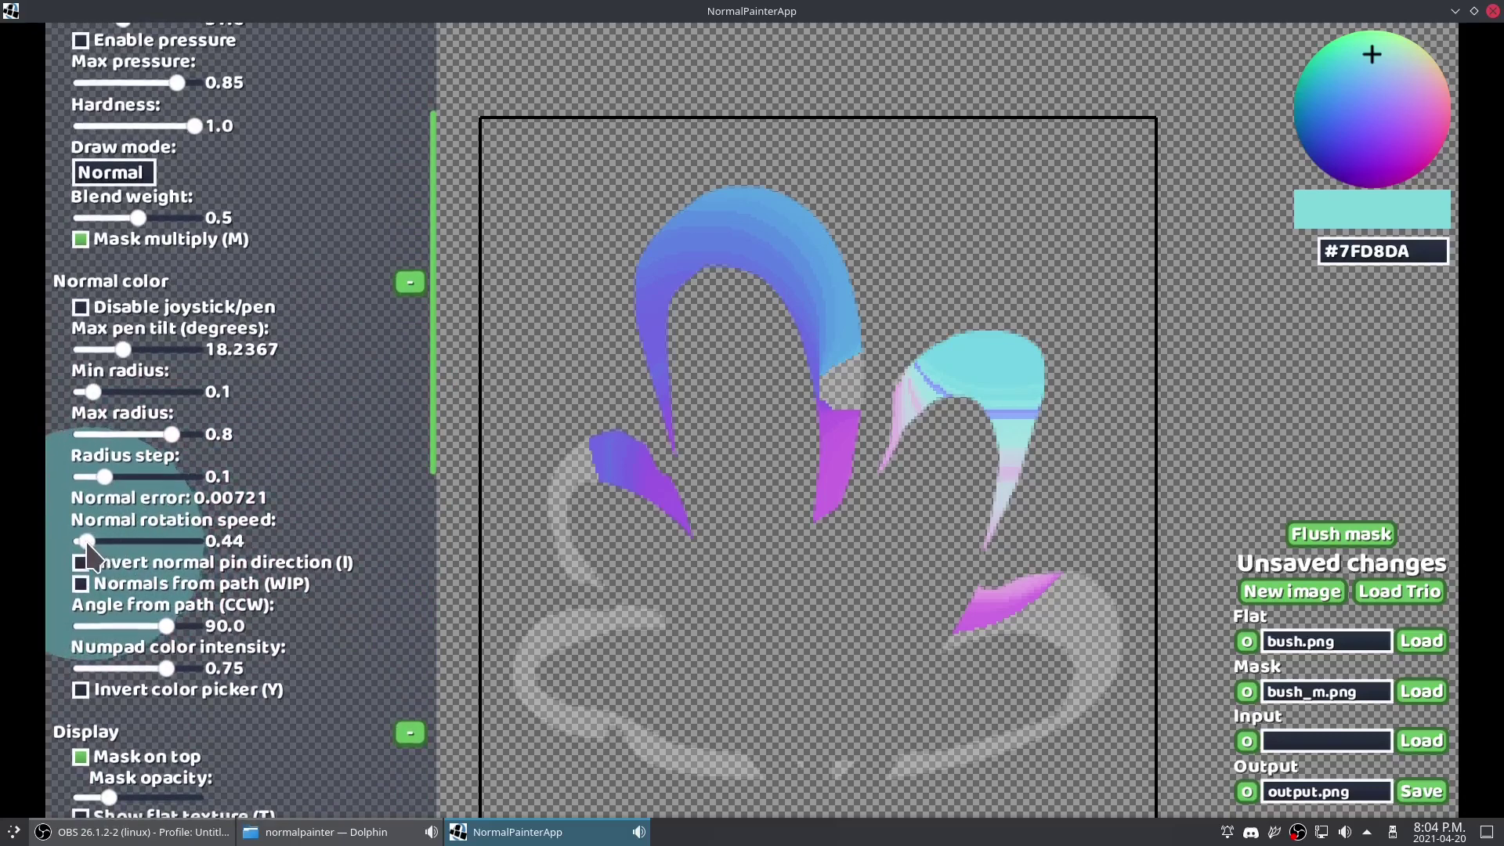
pyautogui.scroll(-3, 91, 554)
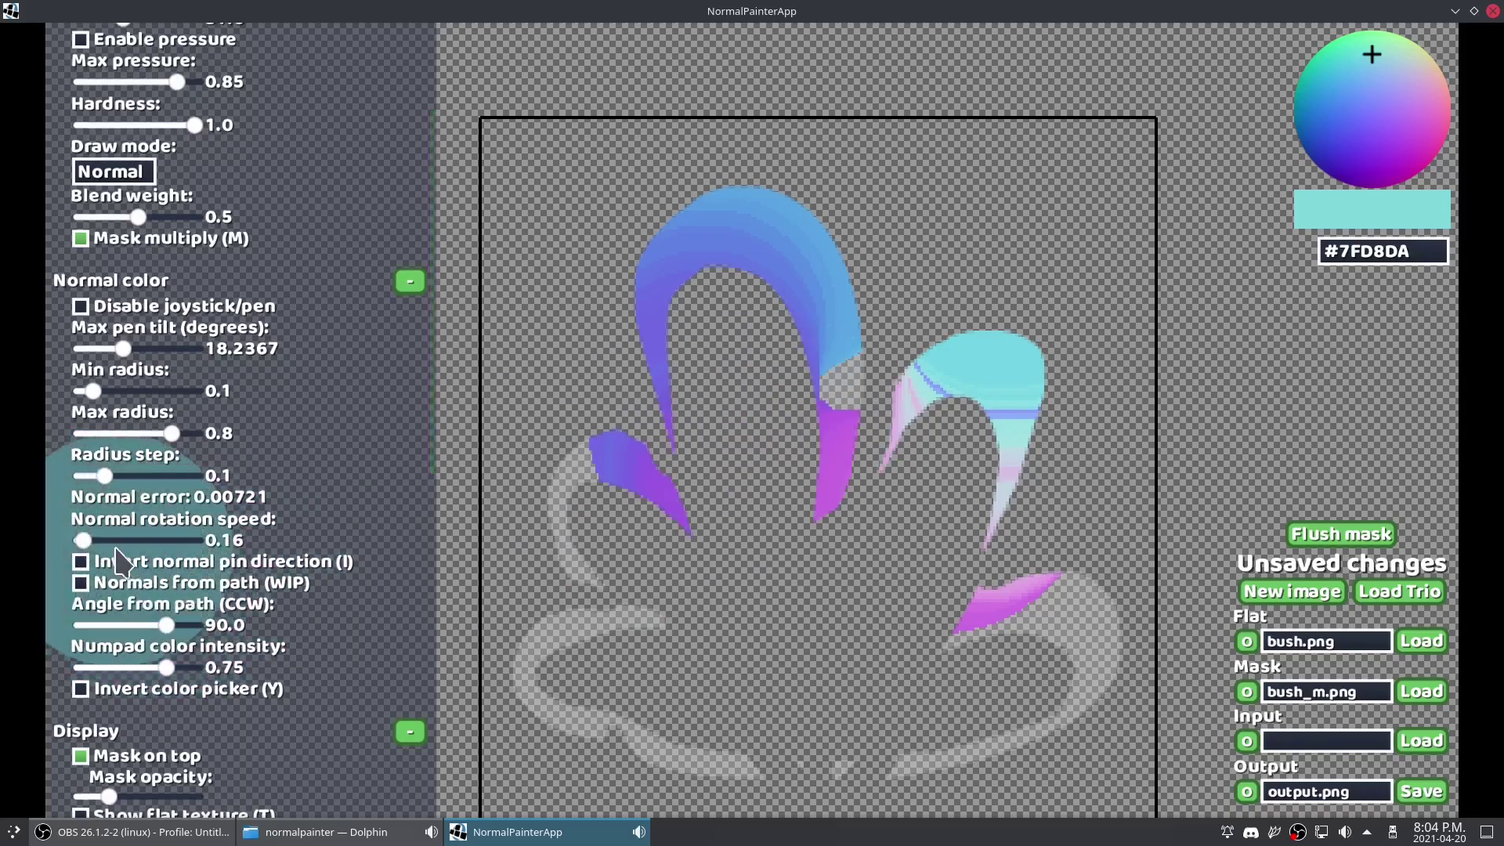
# Step: Switch the draw mode to Erase and remove all the painted bands from the canvas
pyautogui.scroll(5, 849, 423)
pyautogui.moveTo(851, 423); pyautogui.dragTo(805, 484)
pyautogui.scroll(-4, 805, 484)
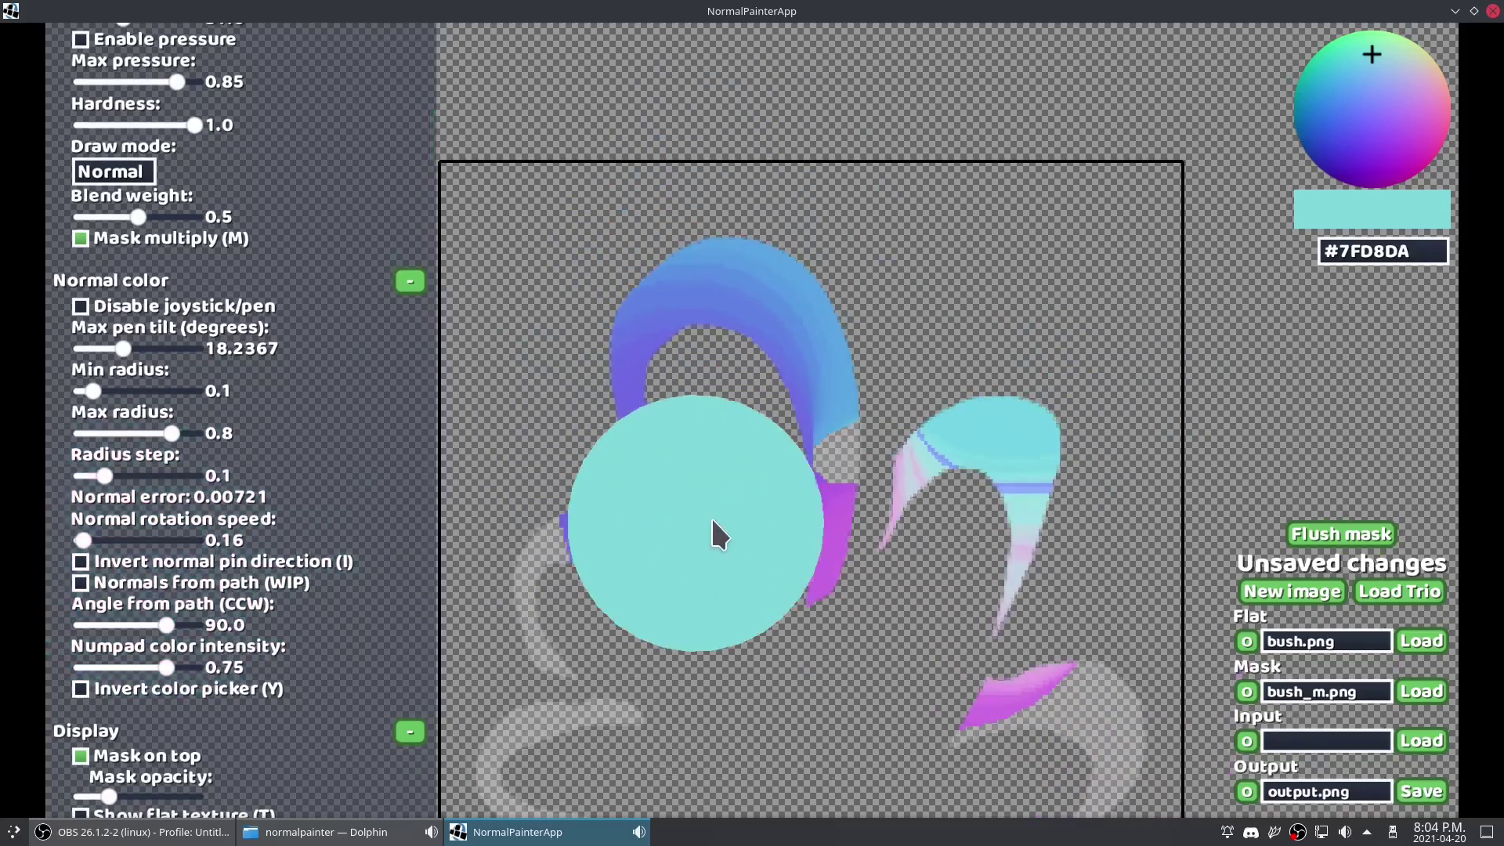
pyautogui.click(113, 171)
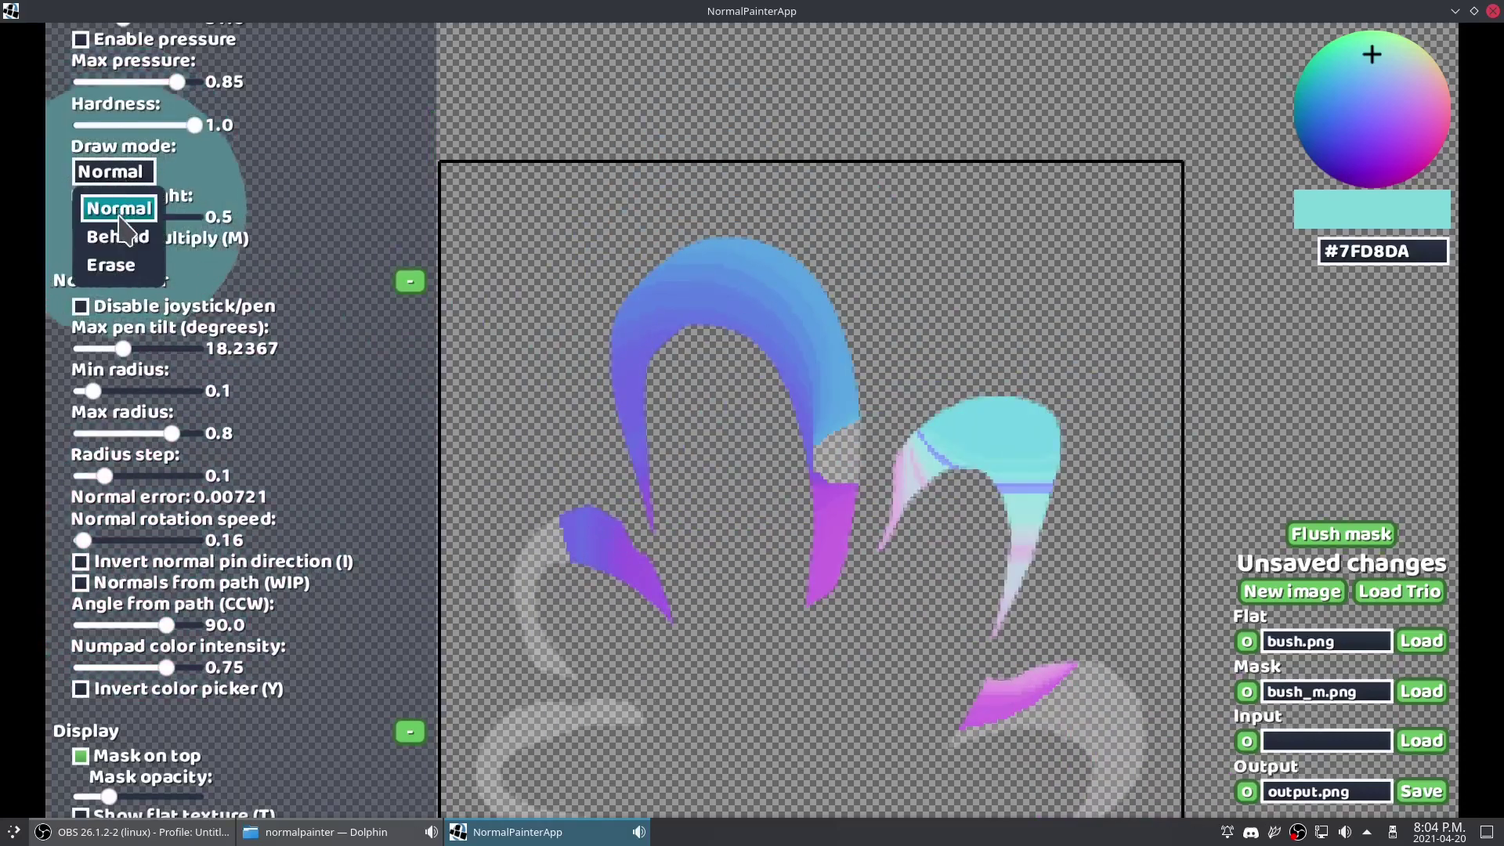
pyautogui.click(102, 261)
pyautogui.moveTo(604, 557)
pyautogui.mouseDown()
pyautogui.moveTo(807, 298)
pyautogui.moveTo(744, 741)
pyautogui.moveTo(1126, 572)
pyautogui.moveTo(818, 439)
pyautogui.mouseUp()
# Step: Disable joystick/pen input, place a gradient pin inside the tallest lobe and move the brush around it to vary the normal color
pyautogui.scroll(6, 793, 445)
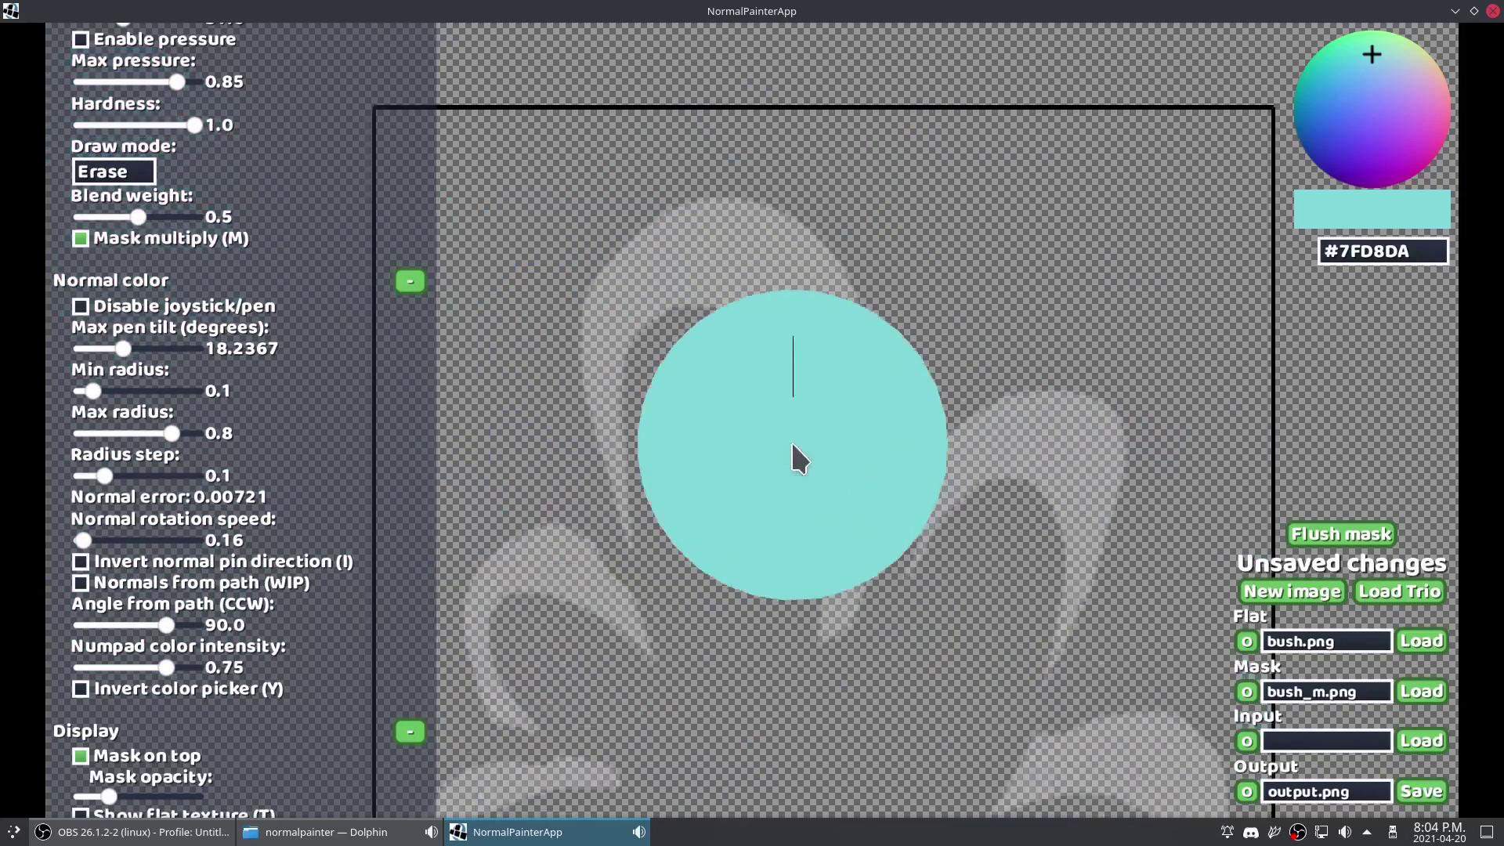
pyautogui.scroll(-3, 705, 141)
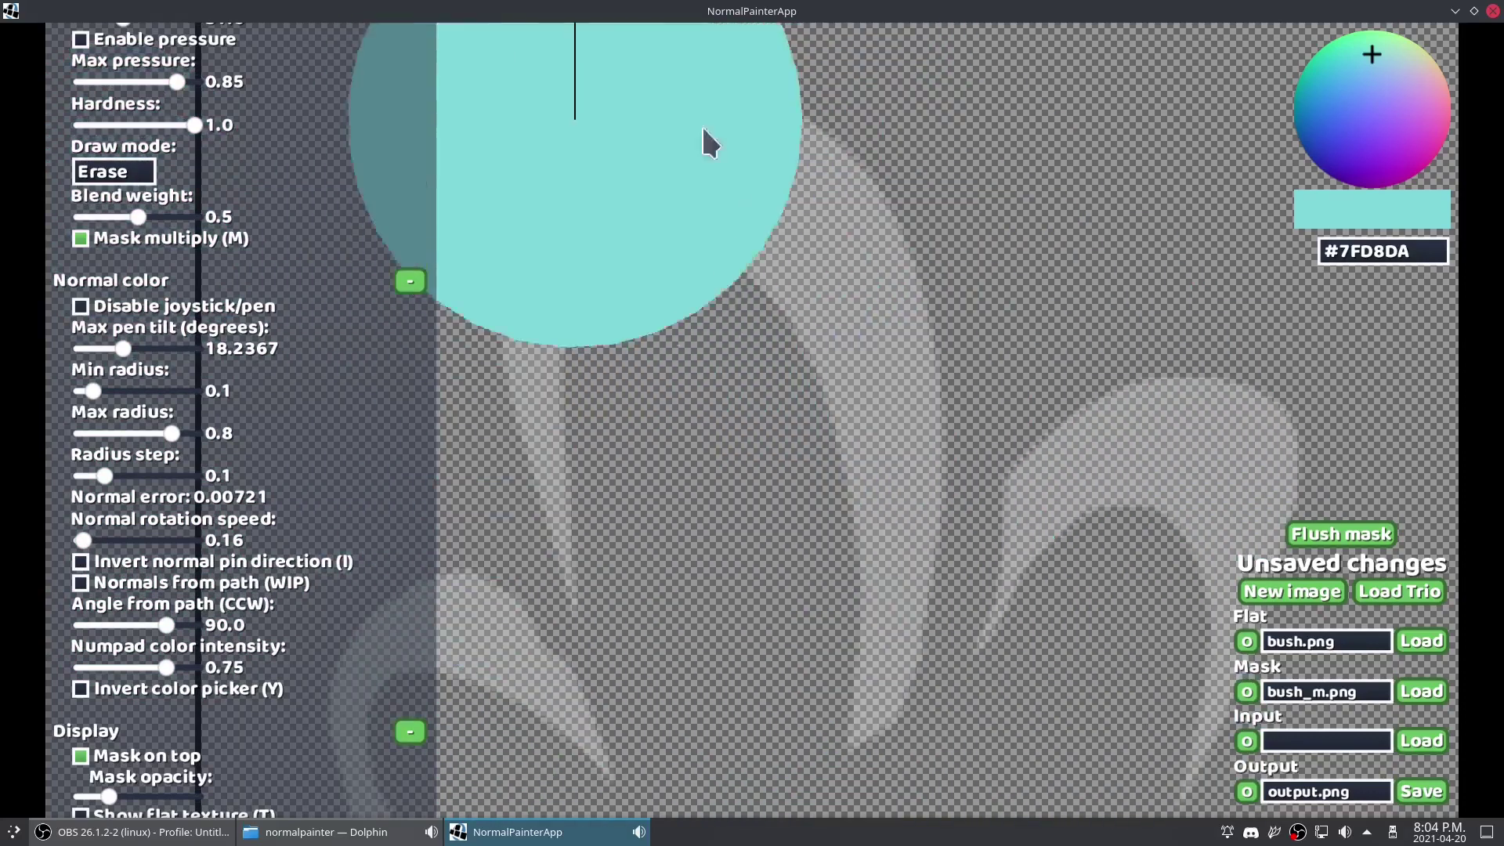
pyautogui.scroll(3, 807, 411)
pyautogui.scroll(-4, 811, 414)
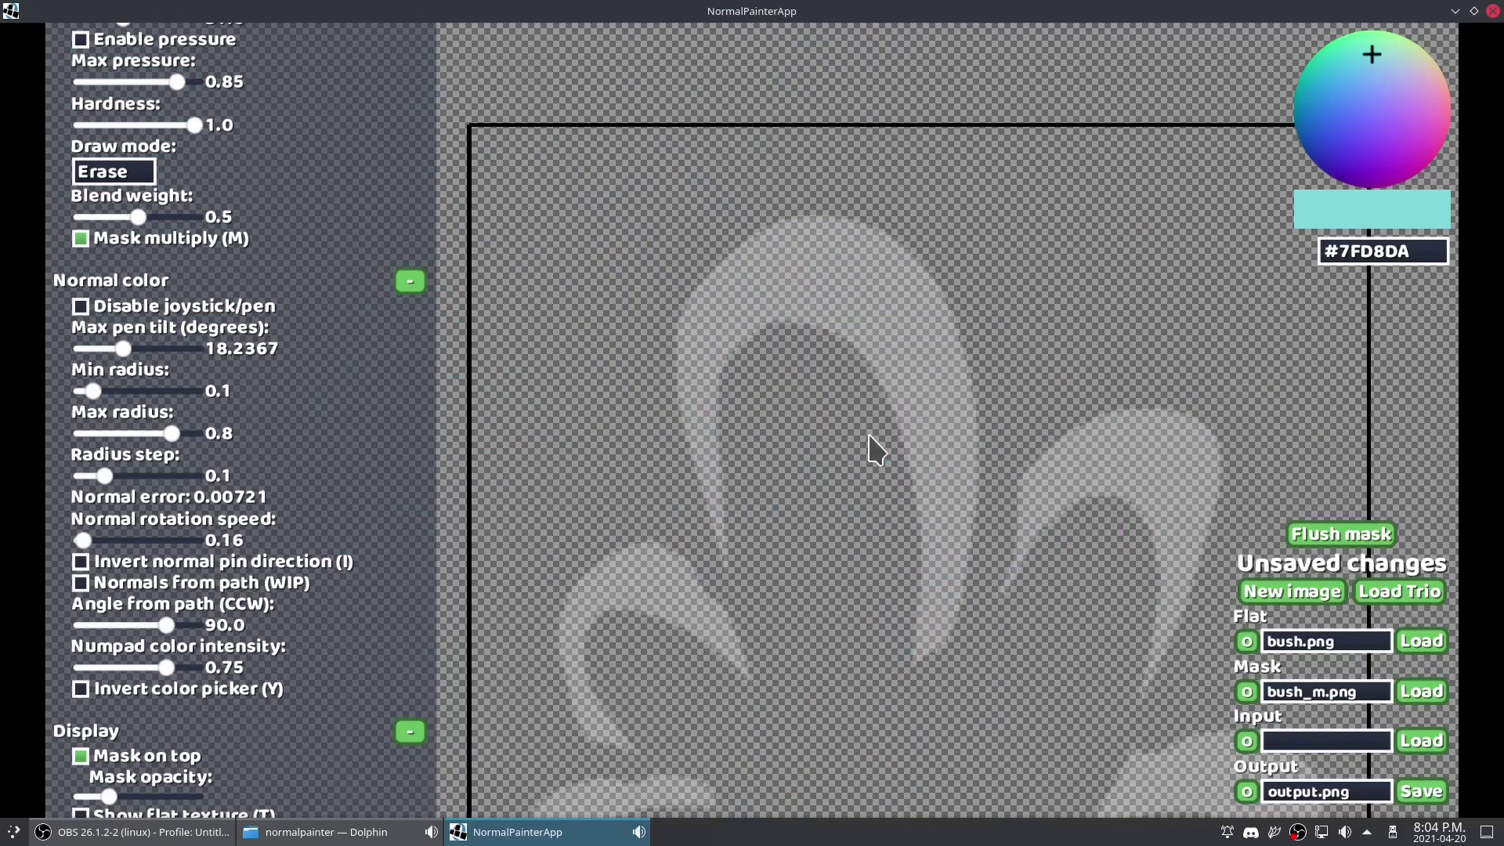
pyautogui.click(81, 307)
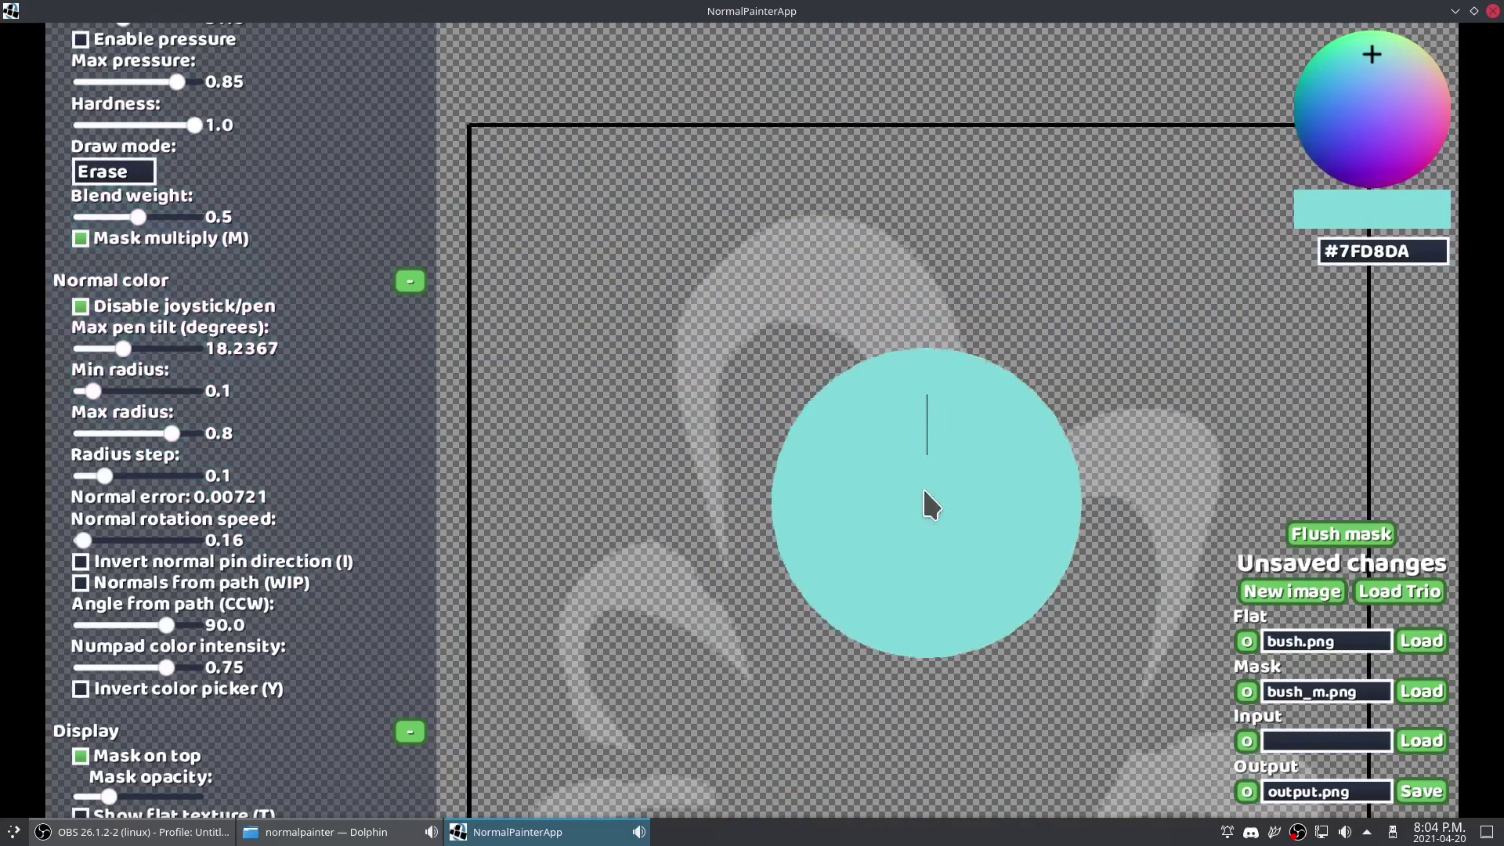
pyautogui.moveTo(827, 470)
pyautogui.mouseDown()
pyautogui.moveTo(688, 470)
pyautogui.moveTo(695, 336)
pyautogui.moveTo(1034, 349)
pyautogui.moveTo(995, 760)
pyautogui.moveTo(598, 651)
pyautogui.moveTo(645, 386)
pyautogui.moveTo(1091, 355)
pyautogui.moveTo(1042, 682)
pyautogui.moveTo(527, 504)
pyautogui.moveTo(672, 235)
pyautogui.moveTo(759, 363)
pyautogui.moveTo(648, 242)
pyautogui.moveTo(720, 286)
pyautogui.mouseUp()
pyautogui.scroll(1, 720, 286)
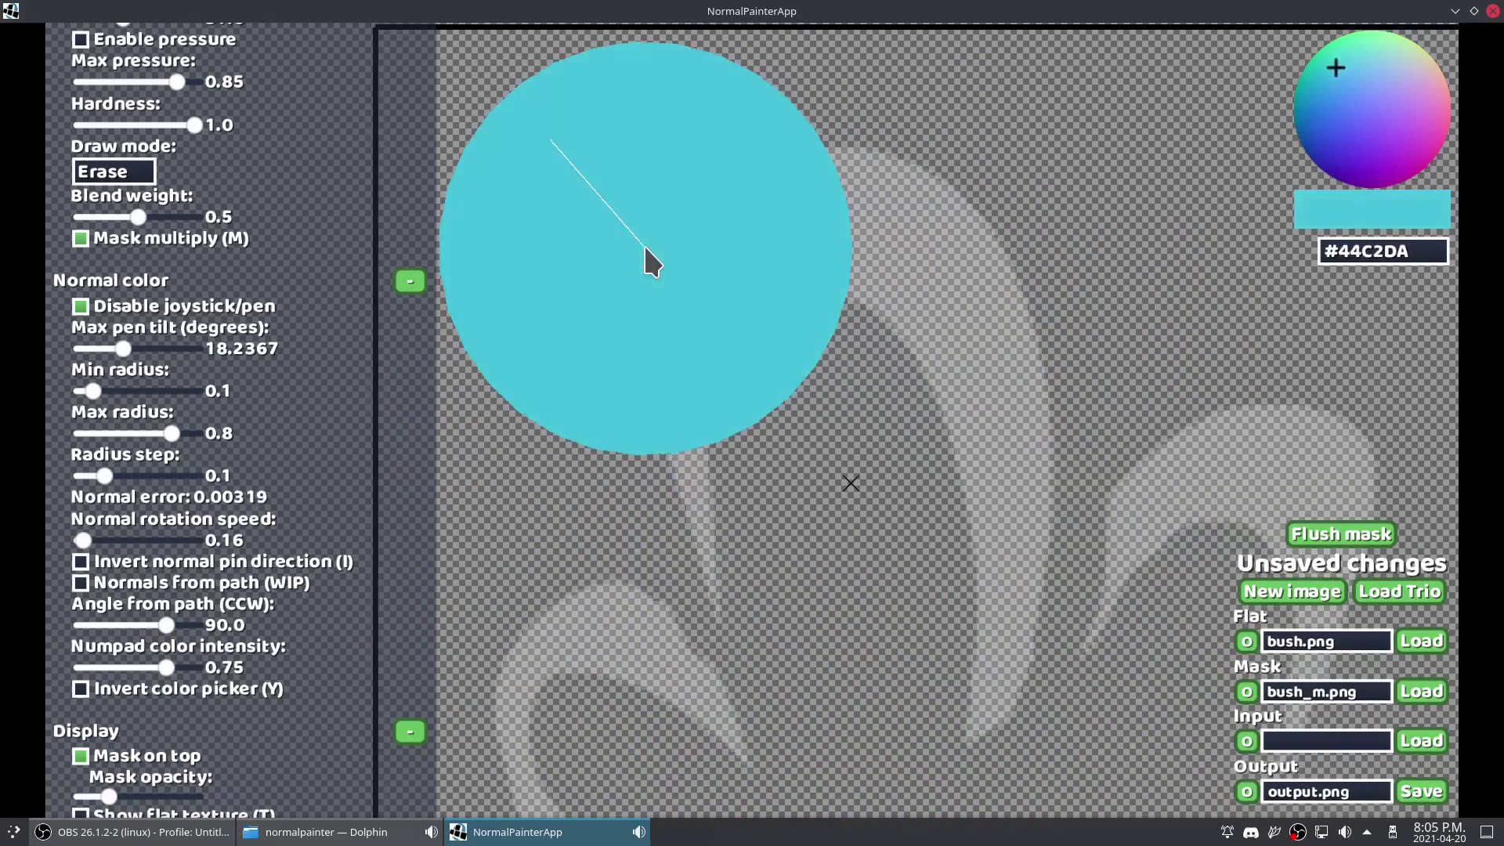
pyautogui.moveTo(644, 247)
pyautogui.mouseDown()
pyautogui.moveTo(611, 280)
pyautogui.moveTo(577, 246)
pyautogui.moveTo(580, 412)
pyautogui.moveTo(615, 491)
pyautogui.moveTo(629, 396)
pyautogui.moveTo(721, 232)
pyautogui.moveTo(239, 270)
pyautogui.moveTo(223, 521)
pyautogui.moveTo(286, 432)
pyautogui.mouseUp()
pyautogui.scroll(-3, 588, 245)
# Step: Switch the draw mode to Normal and paint the tallest lobe's band and parts of its neighbours around the gradient pin
pyautogui.scroll(3, 239, 270)
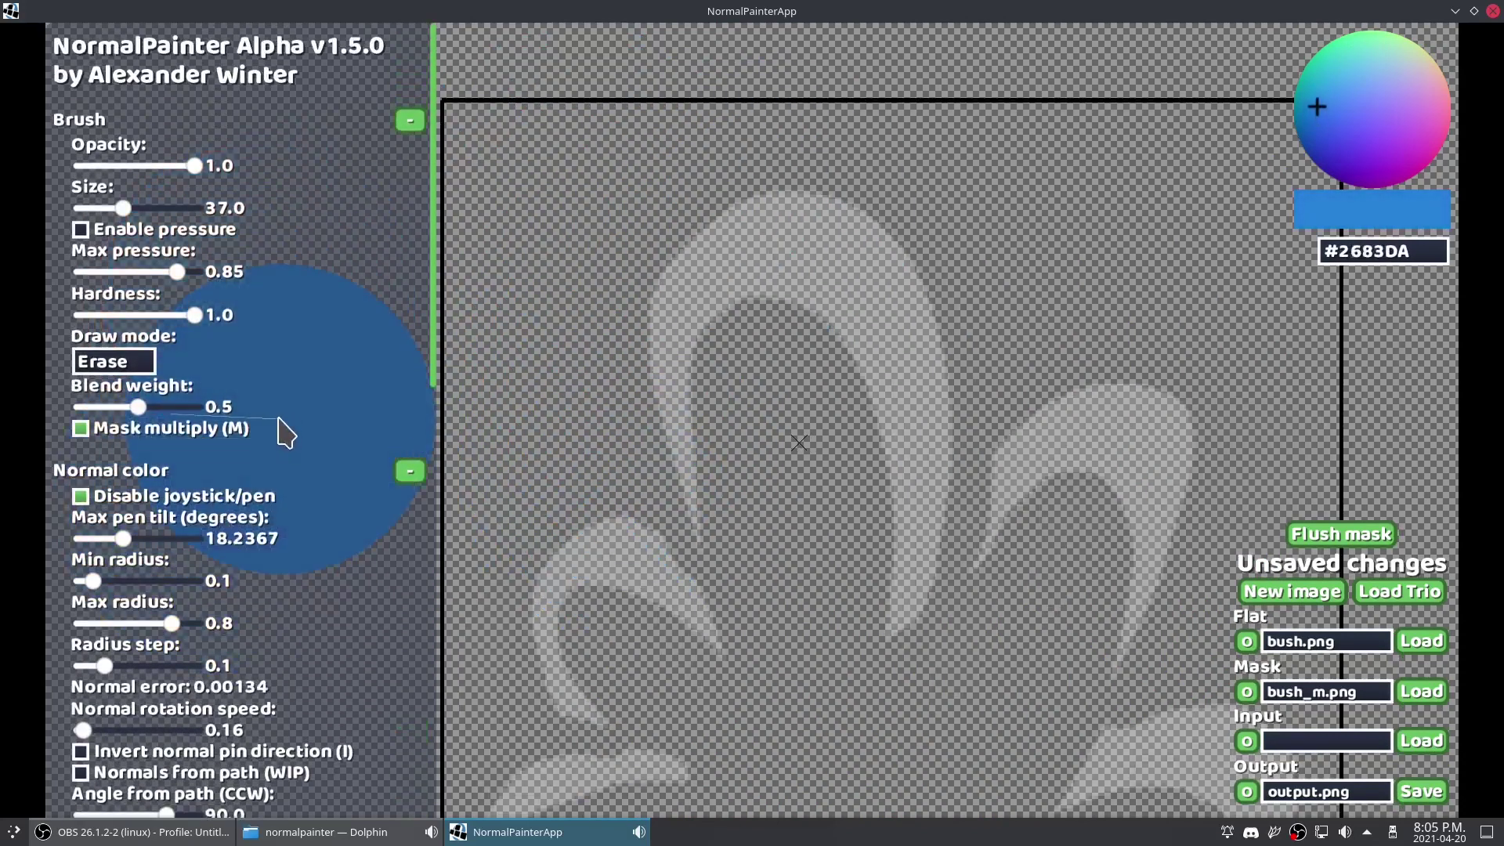
pyautogui.moveTo(289, 329); pyautogui.dragTo(147, 295)
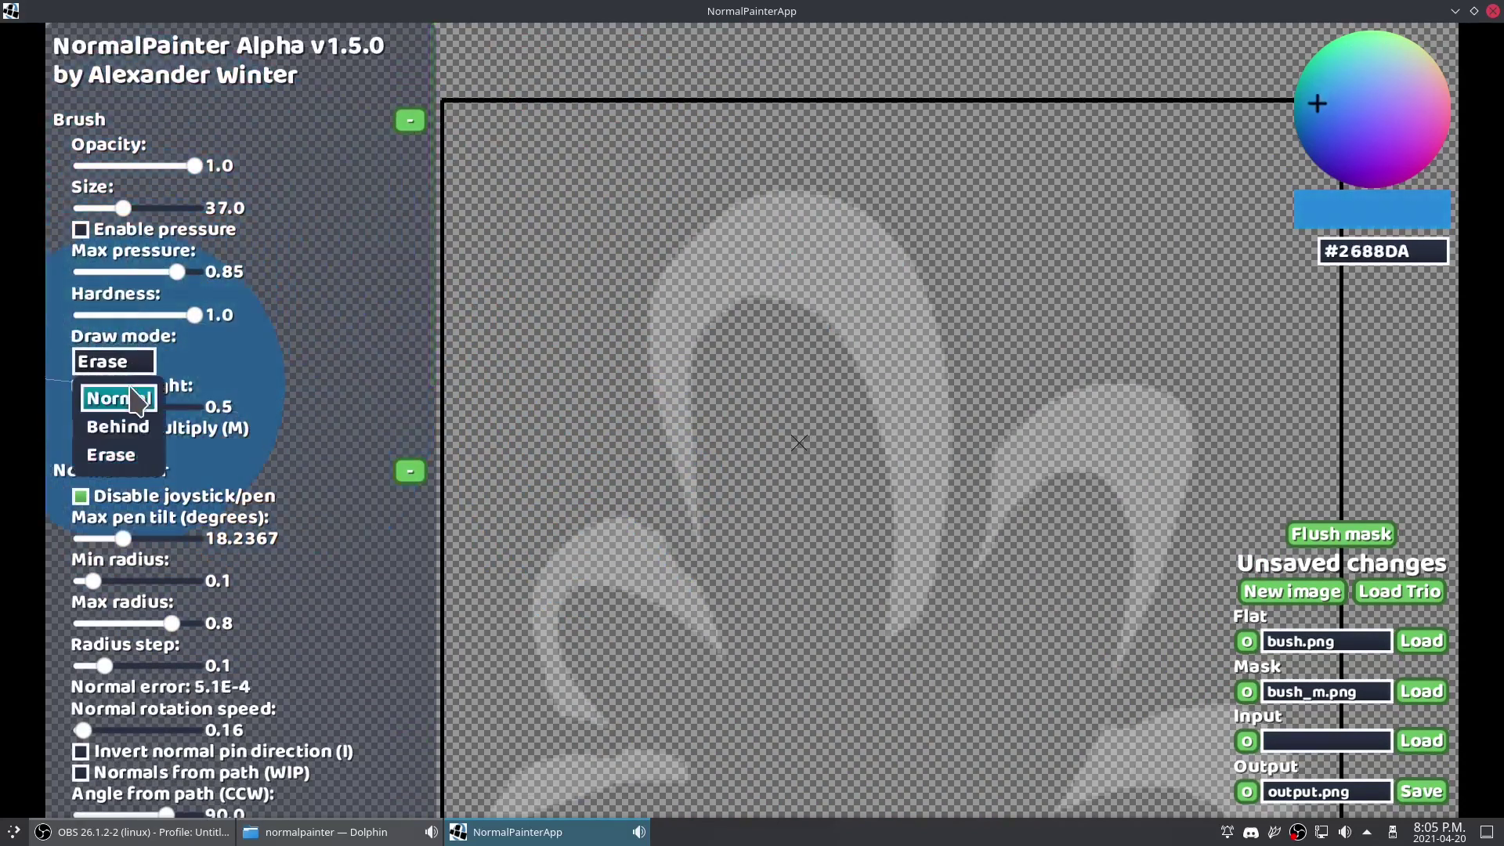
pyautogui.click(130, 387)
pyautogui.moveTo(614, 442)
pyautogui.mouseDown()
pyautogui.moveTo(605, 369)
pyautogui.moveTo(639, 286)
pyautogui.moveTo(722, 233)
pyautogui.moveTo(849, 242)
pyautogui.moveTo(919, 293)
pyautogui.moveTo(941, 359)
pyautogui.moveTo(959, 597)
pyautogui.moveTo(1329, 354)
pyautogui.mouseUp()
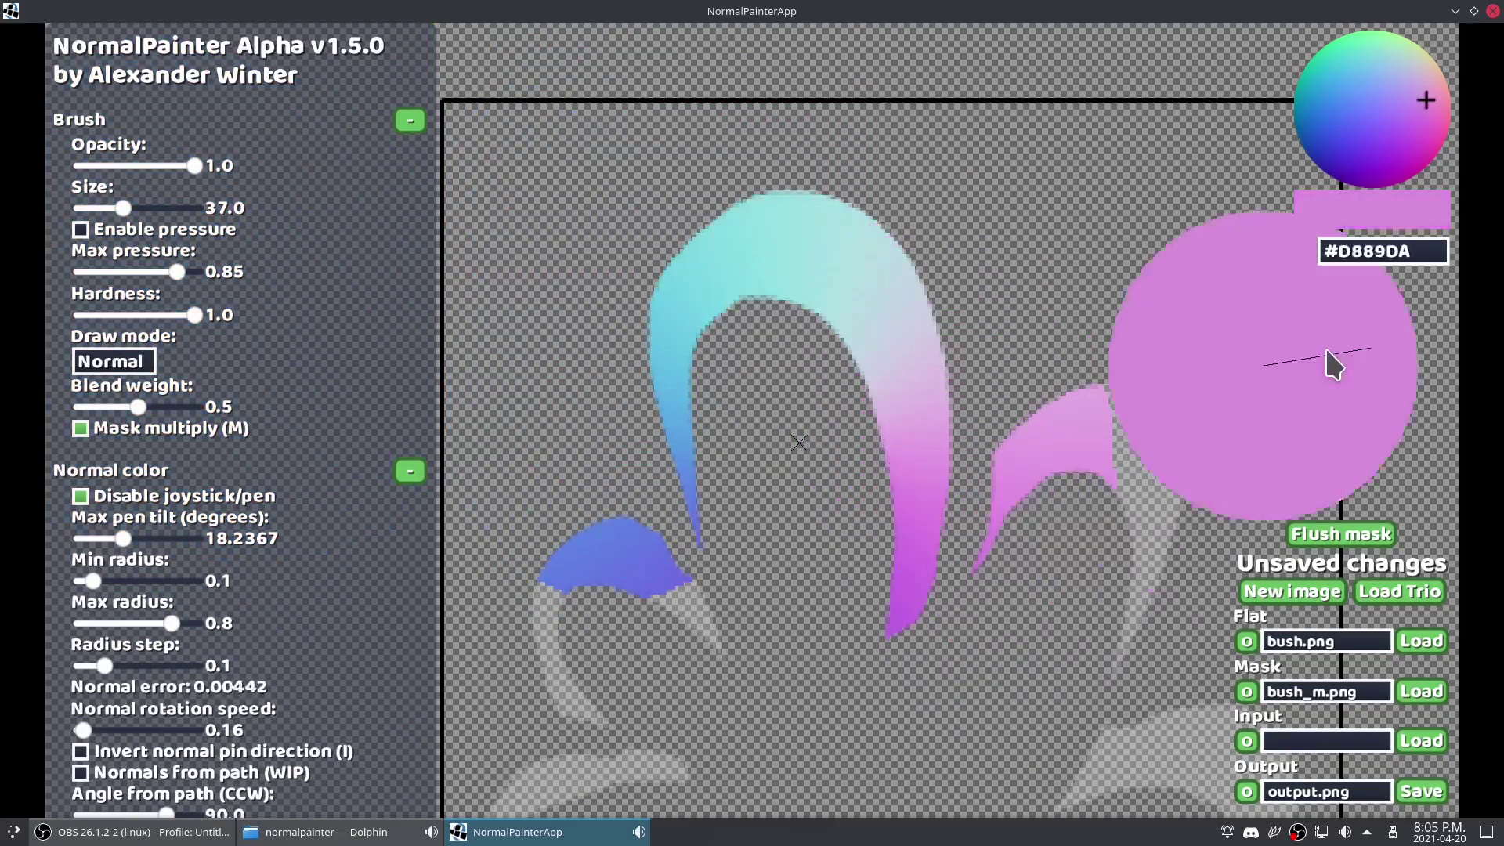
pyautogui.moveTo(1080, 423); pyautogui.dragTo(874, 275)
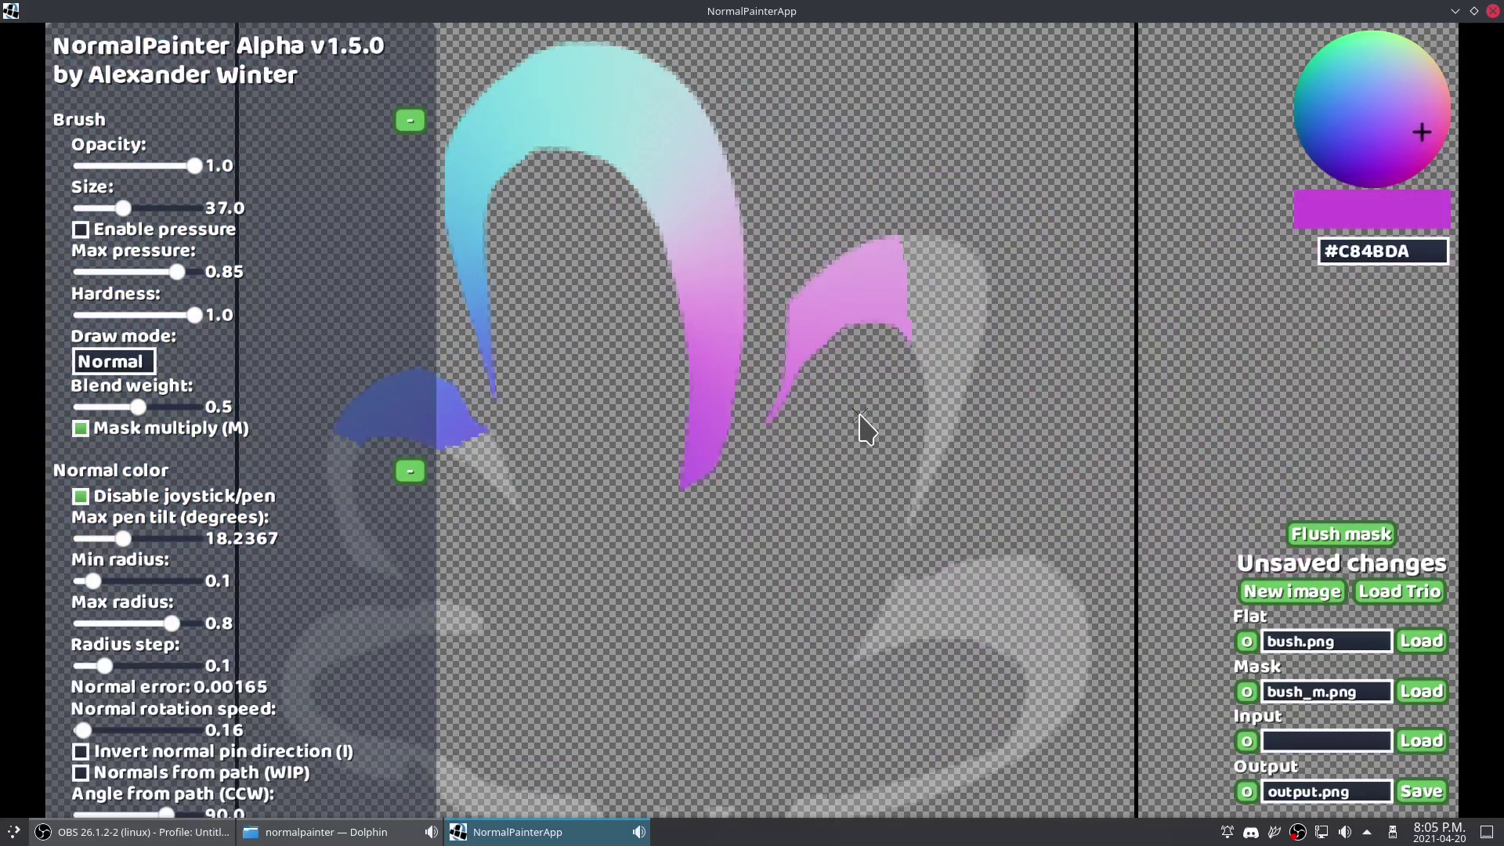
# Step: Place a gradient pin inside the upper-right lobe and paint its band with a size 19 brush
pyautogui.moveTo(864, 430)
pyautogui.mouseDown()
pyautogui.moveTo(896, 410)
pyautogui.moveTo(103, 207)
pyautogui.mouseUp()
pyautogui.moveTo(829, 406)
pyautogui.mouseDown()
pyautogui.moveTo(832, 359)
pyautogui.moveTo(906, 274)
pyautogui.moveTo(950, 390)
pyautogui.moveTo(917, 503)
pyautogui.moveTo(1162, 302)
pyautogui.moveTo(963, 435)
pyautogui.moveTo(954, 389)
pyautogui.moveTo(883, 353)
pyautogui.moveTo(944, 463)
pyautogui.moveTo(935, 307)
pyautogui.moveTo(1165, 212)
pyautogui.moveTo(974, 336)
pyautogui.moveTo(865, 282)
pyautogui.moveTo(798, 472)
pyautogui.moveTo(48, 330)
pyautogui.mouseUp()
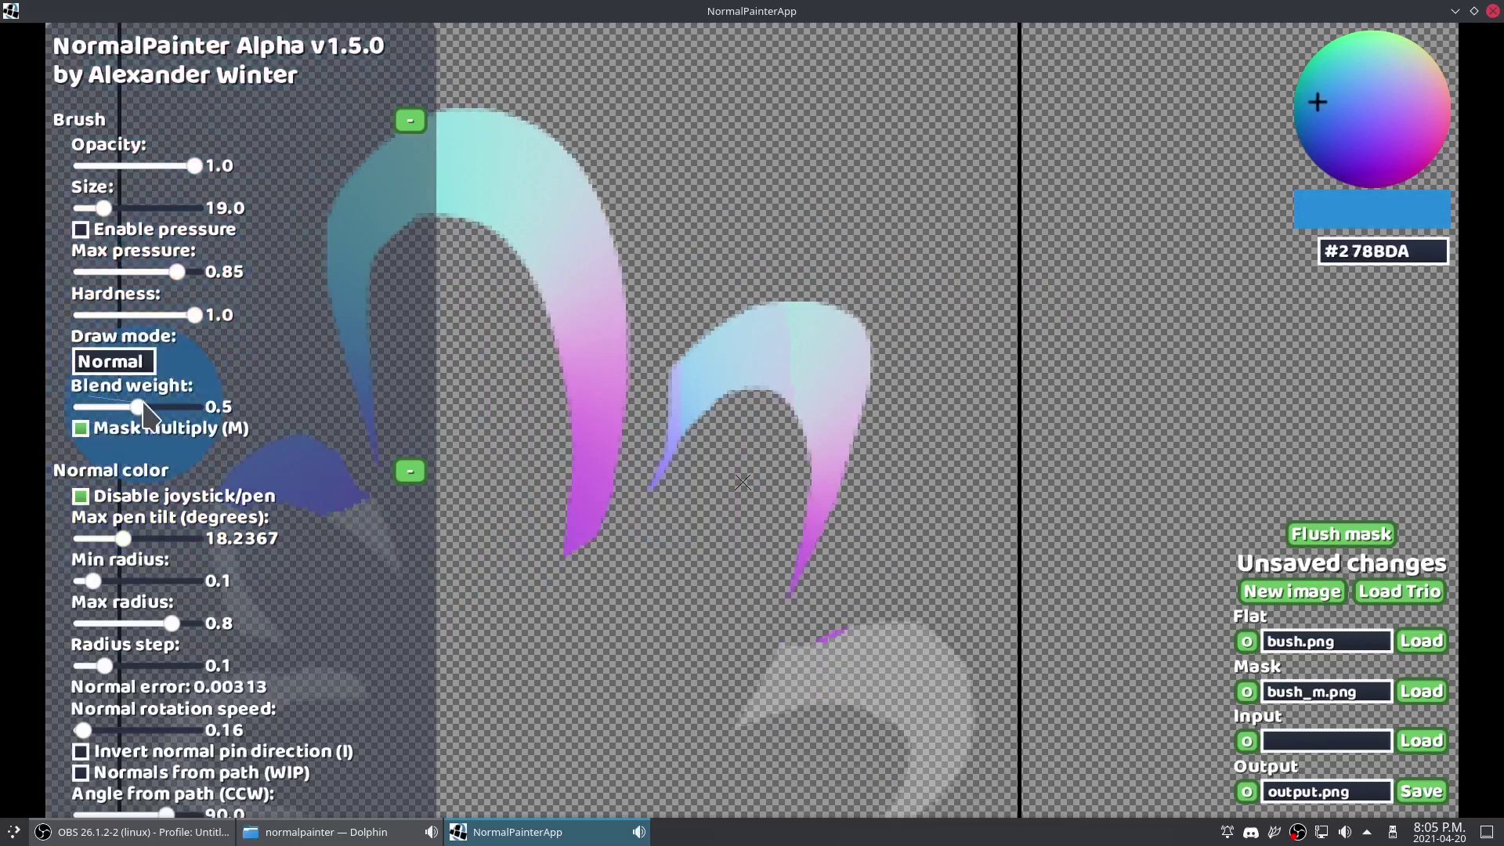
# Step: Set the blend weight to 1.0, repaint the upper-right lobe's band and paint the lower-right lobe's band around a gradient pin
pyautogui.moveTo(142, 407); pyautogui.dragTo(232, 410)
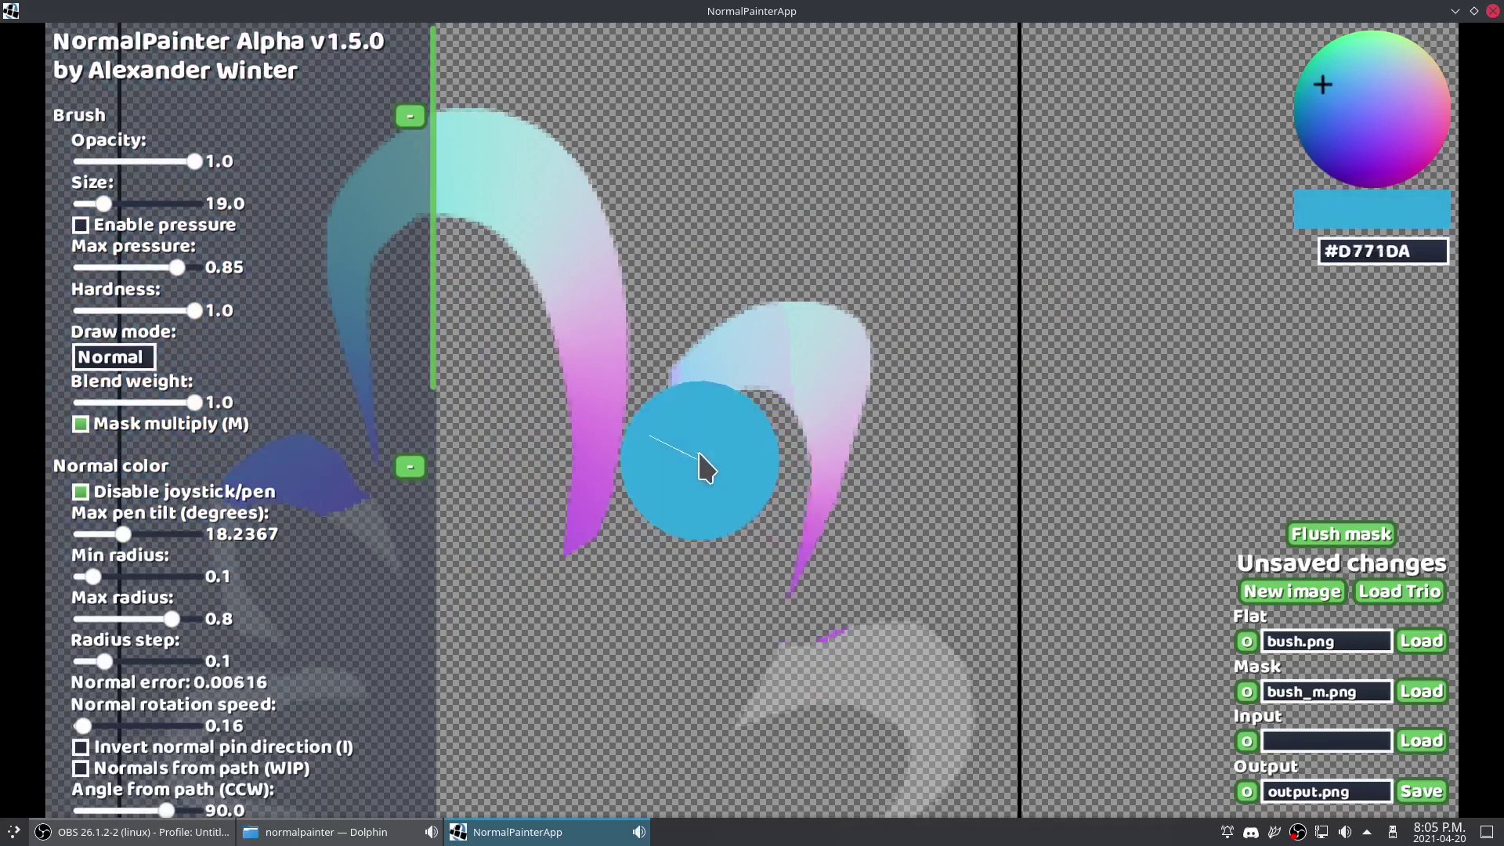
pyautogui.moveTo(699, 454)
pyautogui.mouseDown()
pyautogui.moveTo(735, 373)
pyautogui.moveTo(796, 358)
pyautogui.moveTo(845, 417)
pyautogui.moveTo(797, 551)
pyautogui.moveTo(1058, 486)
pyautogui.moveTo(724, 547)
pyautogui.moveTo(872, 475)
pyautogui.moveTo(844, 530)
pyautogui.moveTo(789, 460)
pyautogui.moveTo(797, 431)
pyautogui.moveTo(933, 417)
pyautogui.moveTo(962, 454)
pyautogui.moveTo(959, 526)
pyautogui.moveTo(921, 573)
pyautogui.moveTo(789, 597)
pyautogui.moveTo(824, 586)
pyautogui.moveTo(614, 380)
pyautogui.mouseUp()
pyautogui.scroll(-3, 582, 317)
pyautogui.moveTo(582, 317); pyautogui.dragTo(755, 469)
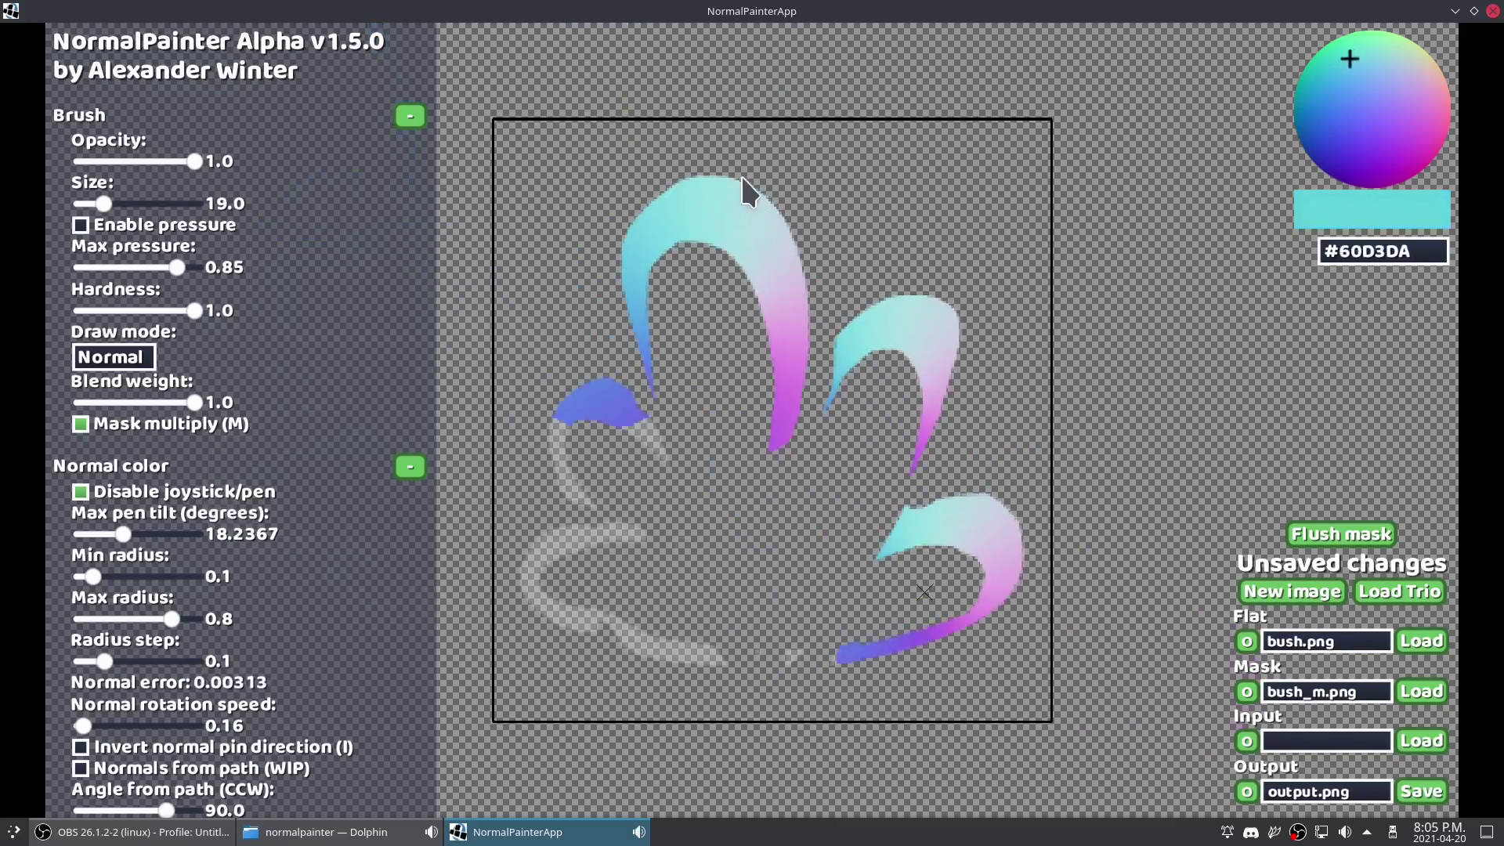
# Step: Paint the strip along the bush's base and the lower-left lobe's band around gradient pins
pyautogui.moveTo(740, 171)
pyautogui.mouseDown()
pyautogui.moveTo(822, 576)
pyautogui.moveTo(858, 639)
pyautogui.moveTo(903, 646)
pyautogui.moveTo(845, 671)
pyautogui.mouseUp()
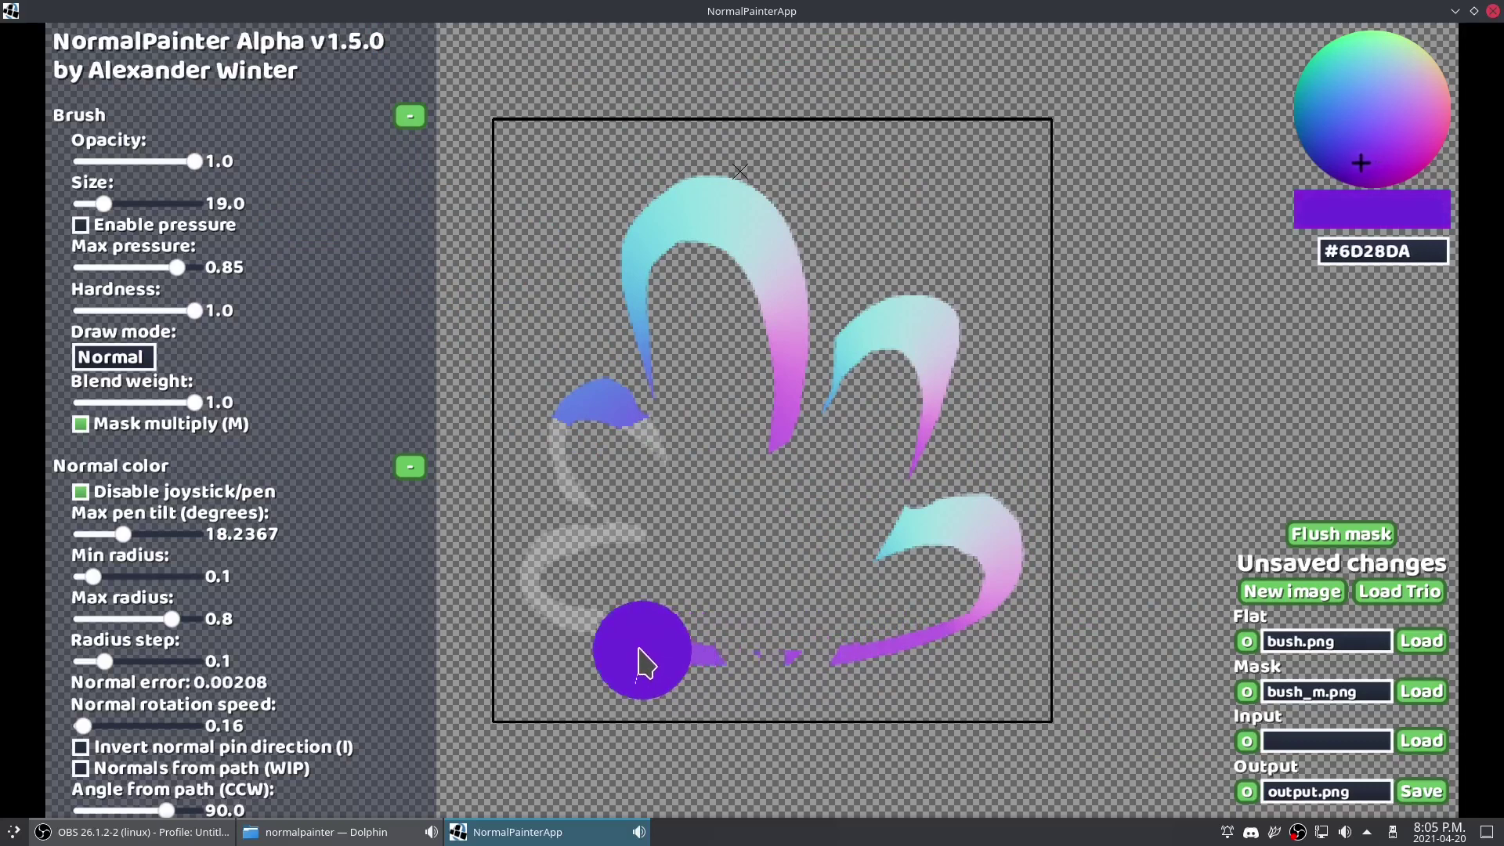
pyautogui.moveTo(679, 548); pyautogui.dragTo(786, 504)
pyautogui.scroll(4, 791, 548)
pyautogui.moveTo(796, 574); pyautogui.dragTo(866, 470)
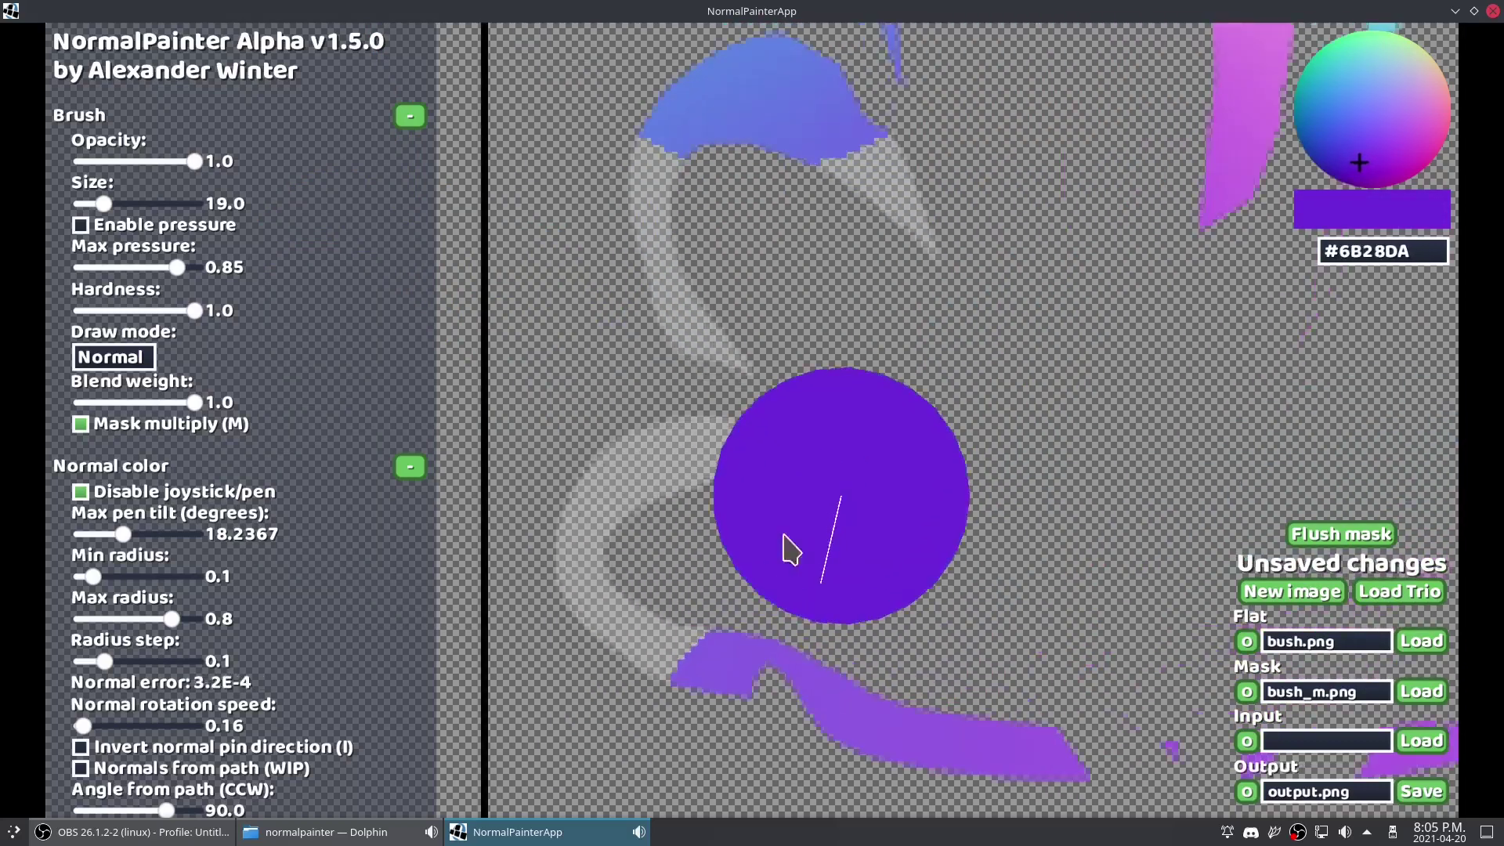
pyautogui.moveTo(712, 579)
pyautogui.mouseDown()
pyautogui.moveTo(638, 671)
pyautogui.moveTo(564, 584)
pyautogui.moveTo(619, 517)
pyautogui.moveTo(809, 497)
pyautogui.moveTo(1005, 482)
pyautogui.moveTo(1007, 541)
pyautogui.mouseUp()
pyautogui.moveTo(789, 739); pyautogui.dragTo(742, 632)
pyautogui.moveTo(609, 526)
pyautogui.mouseDown()
pyautogui.moveTo(900, 766)
pyautogui.moveTo(759, 689)
pyautogui.moveTo(809, 458)
pyautogui.moveTo(758, 416)
pyautogui.mouseUp()
pyautogui.scroll(-3, 813, 485)
pyautogui.moveTo(909, 354); pyautogui.dragTo(884, 459)
pyautogui.scroll(-3, 895, 329)
pyautogui.moveTo(870, 105); pyautogui.dragTo(765, 559)
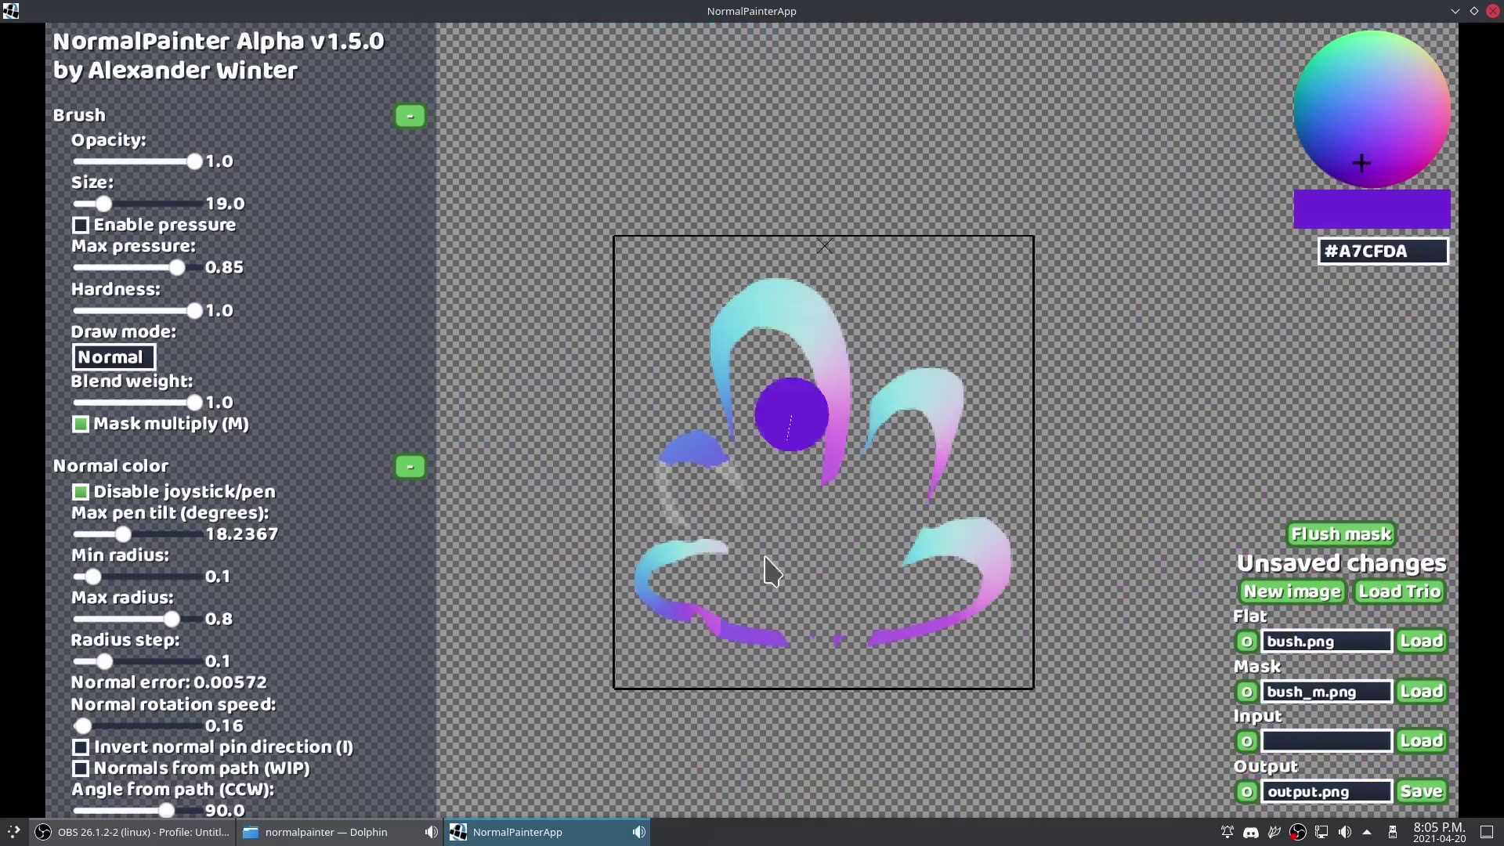
# Step: Place a gradient pin inside the upper-left lobe and paint its whole band around it
pyautogui.moveTo(721, 643)
pyautogui.mouseDown()
pyautogui.moveTo(815, 666)
pyautogui.moveTo(742, 548)
pyautogui.moveTo(867, 588)
pyautogui.moveTo(819, 541)
pyautogui.moveTo(796, 594)
pyautogui.moveTo(764, 576)
pyautogui.moveTo(813, 504)
pyautogui.moveTo(1050, 606)
pyautogui.moveTo(909, 557)
pyautogui.mouseUp()
pyautogui.scroll(3, 784, 564)
pyautogui.scroll(-4, 914, 554)
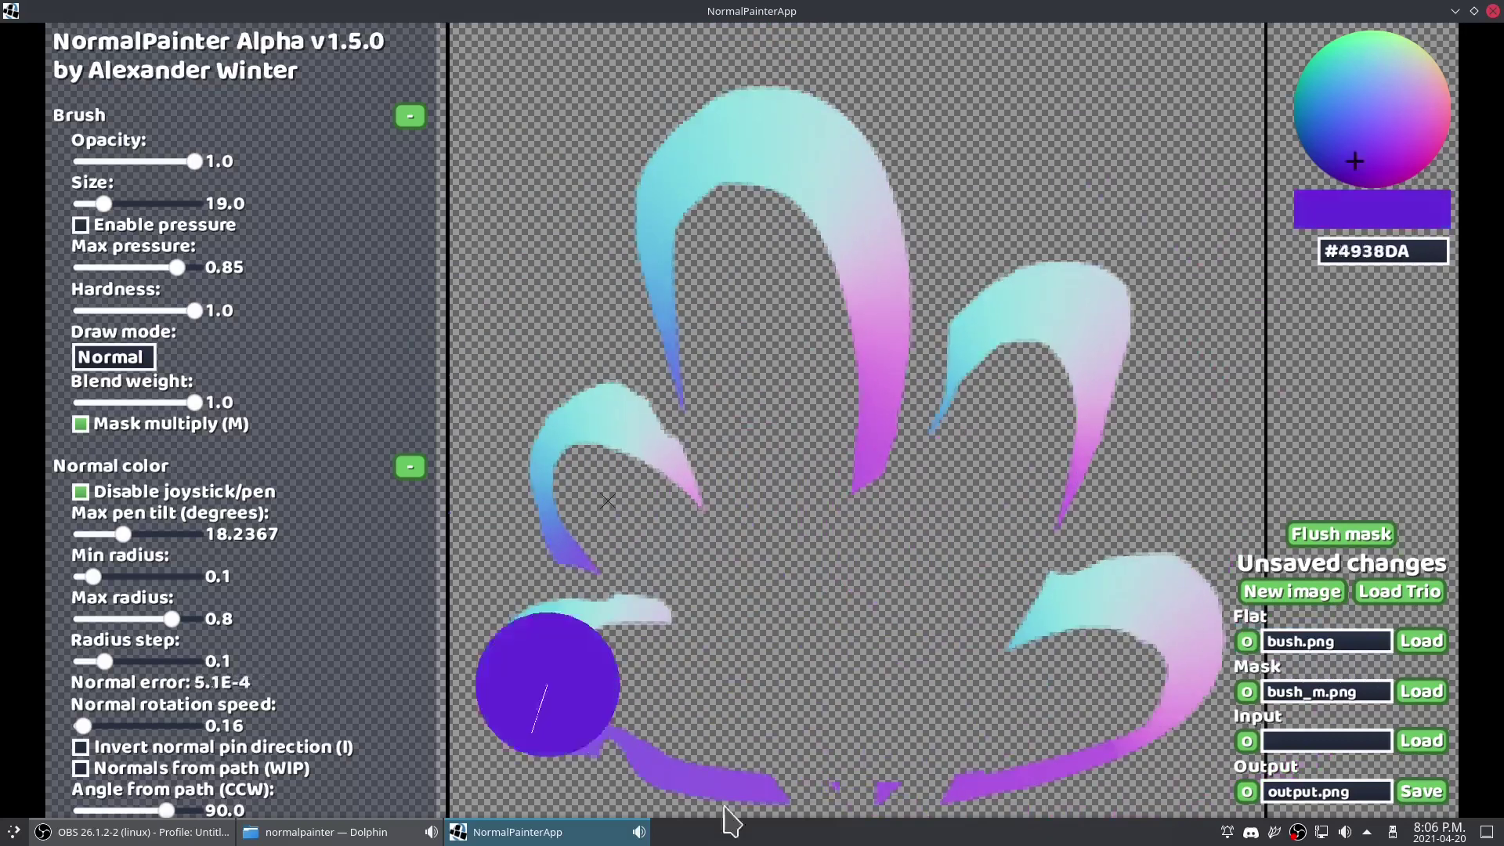
pyautogui.scroll(-5, 896, 316)
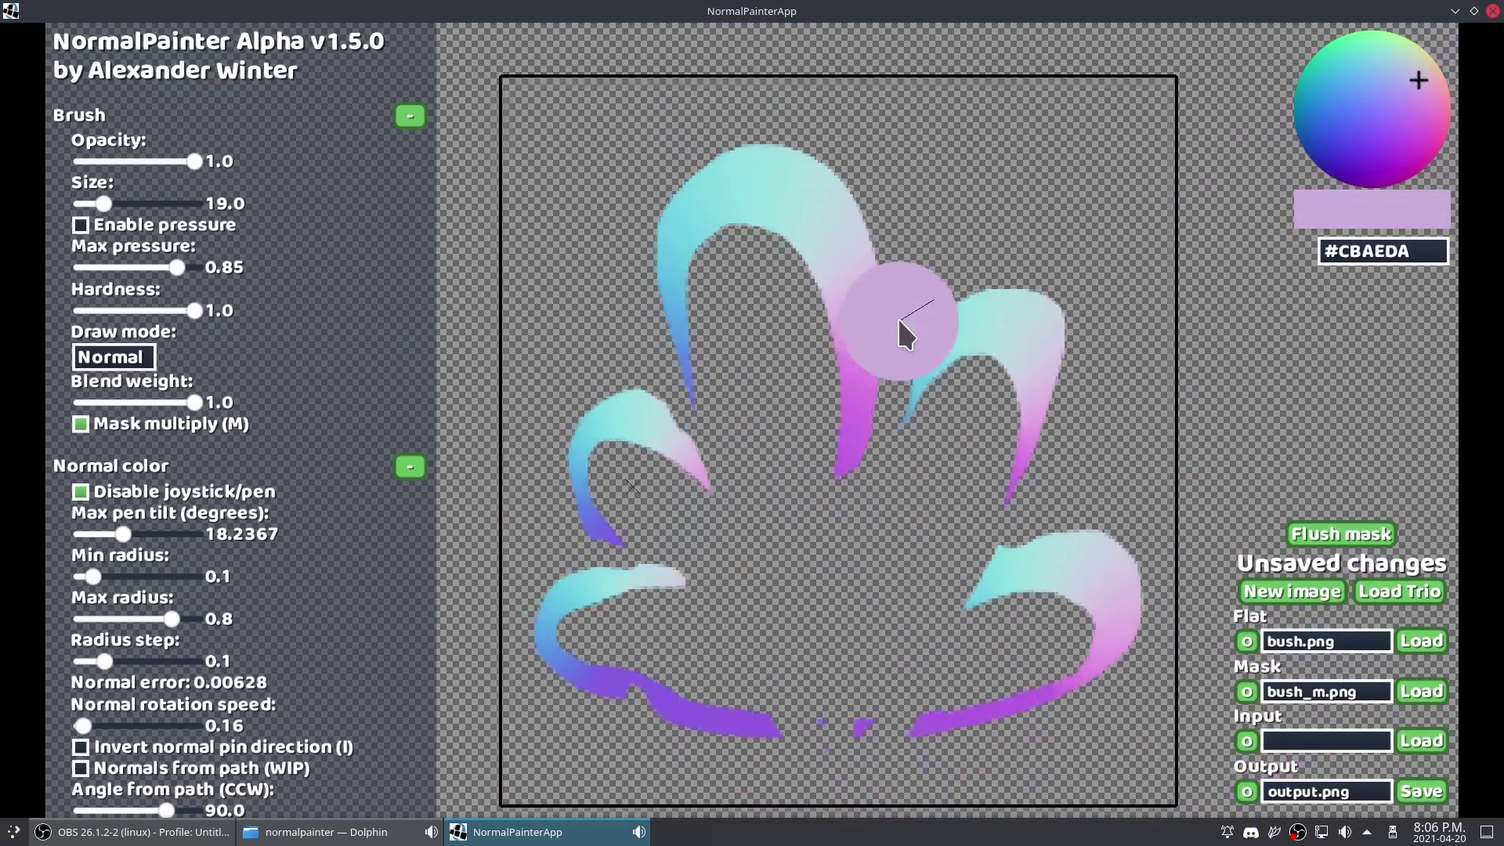
pyautogui.moveTo(819, 507); pyautogui.dragTo(792, 459)
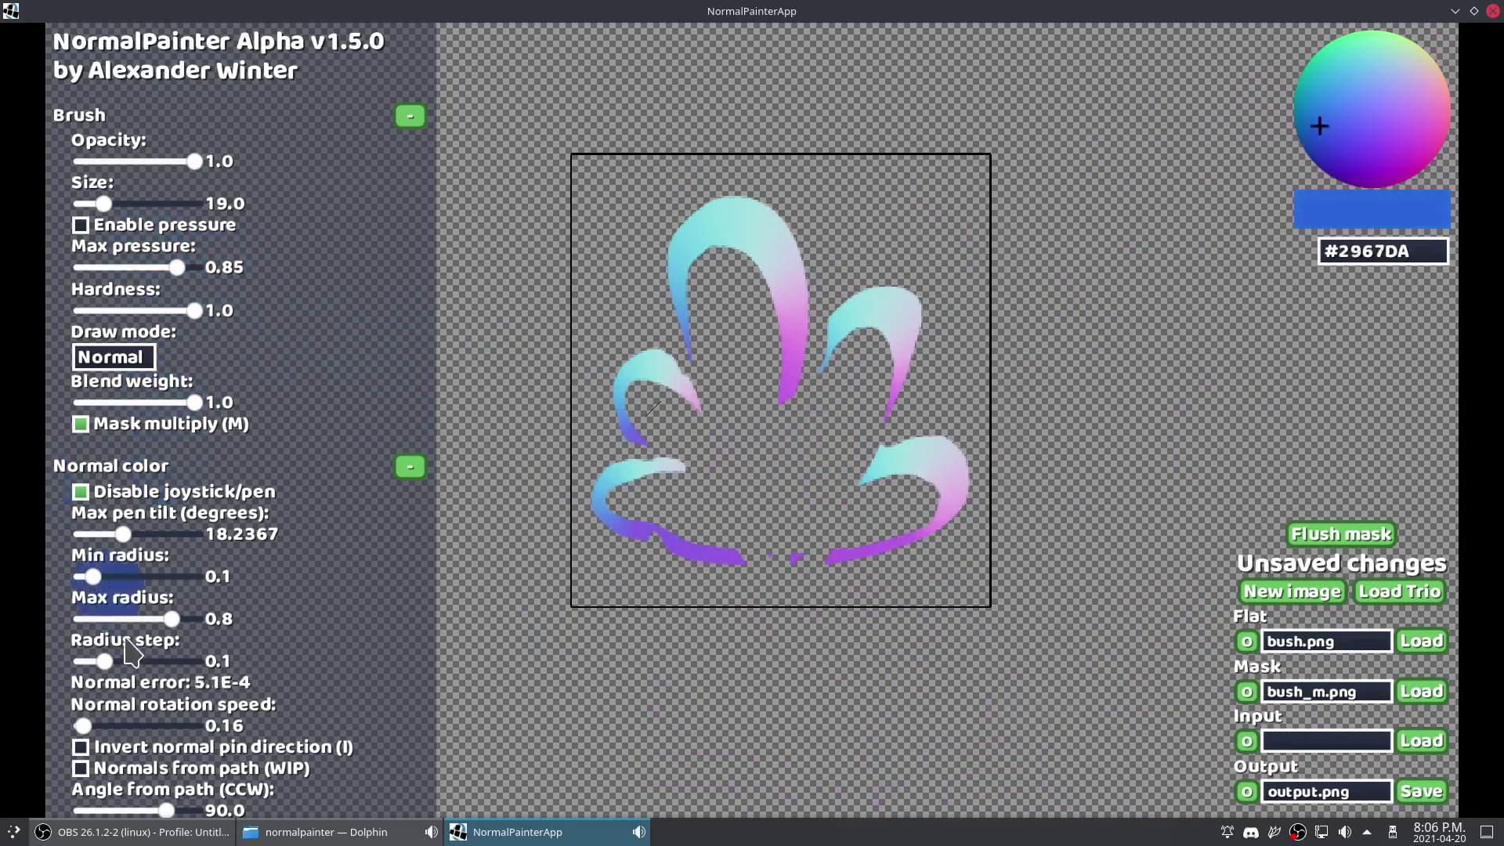
# Step: Set the normal color's min radius to 0.0, max radius to 1.0 and radius step to 0.0
pyautogui.moveTo(94, 578); pyautogui.dragTo(5, 580)
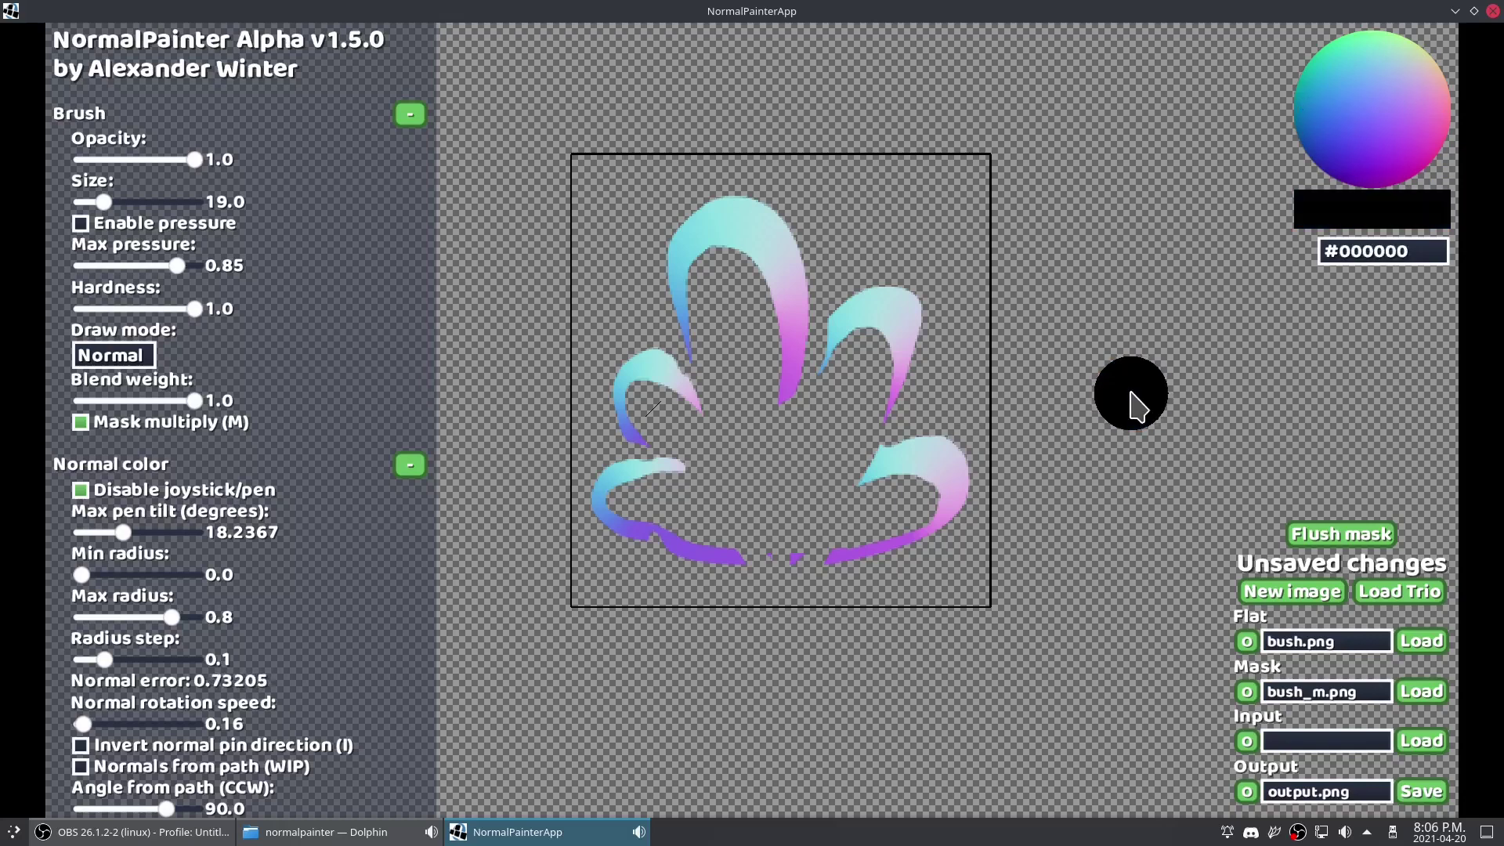
pyautogui.scroll(-1, 1121, 403)
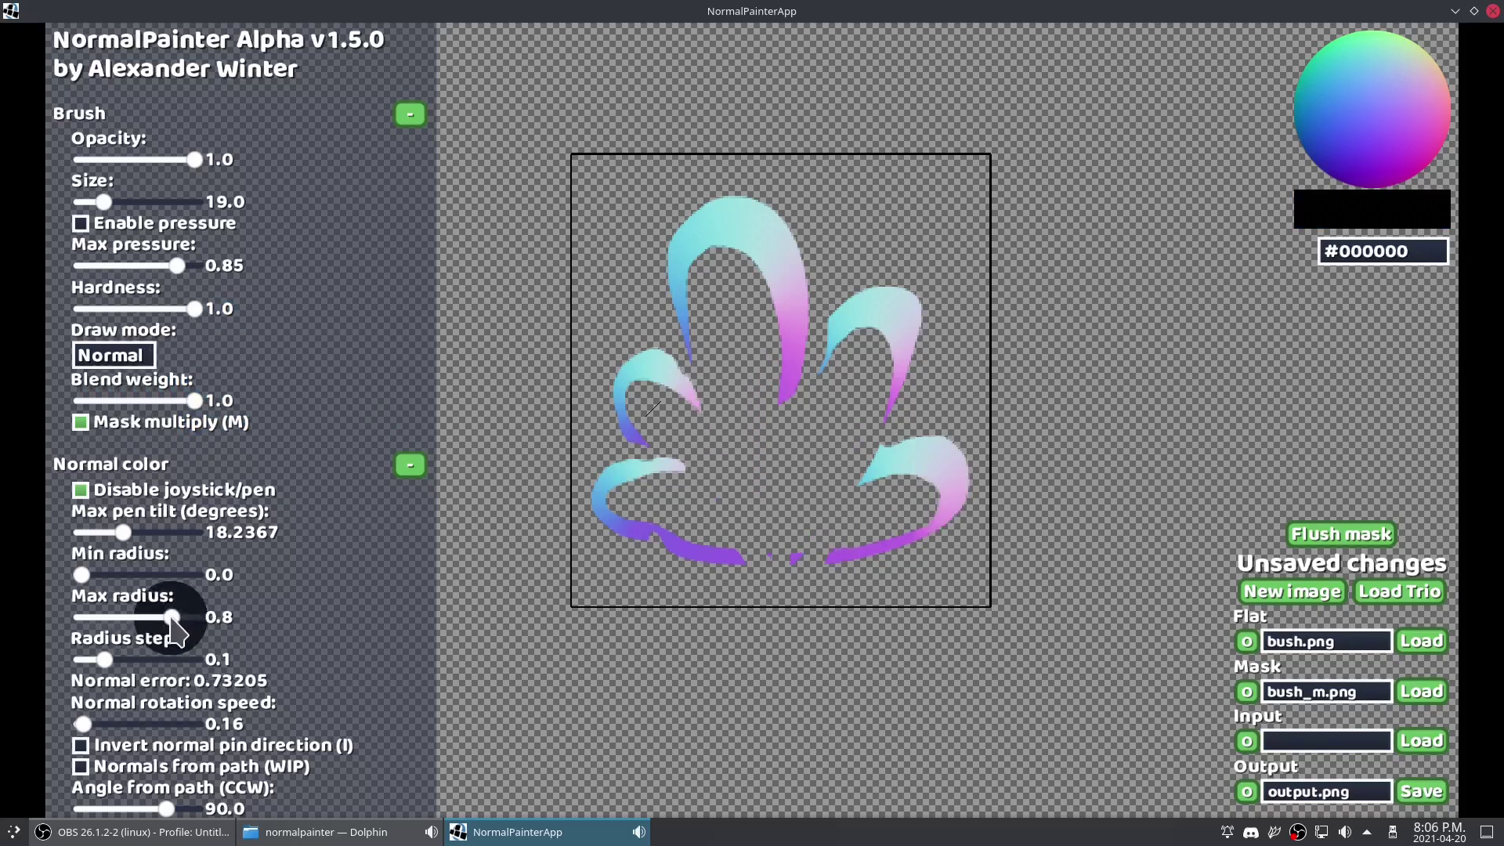
pyautogui.moveTo(170, 618); pyautogui.dragTo(325, 618)
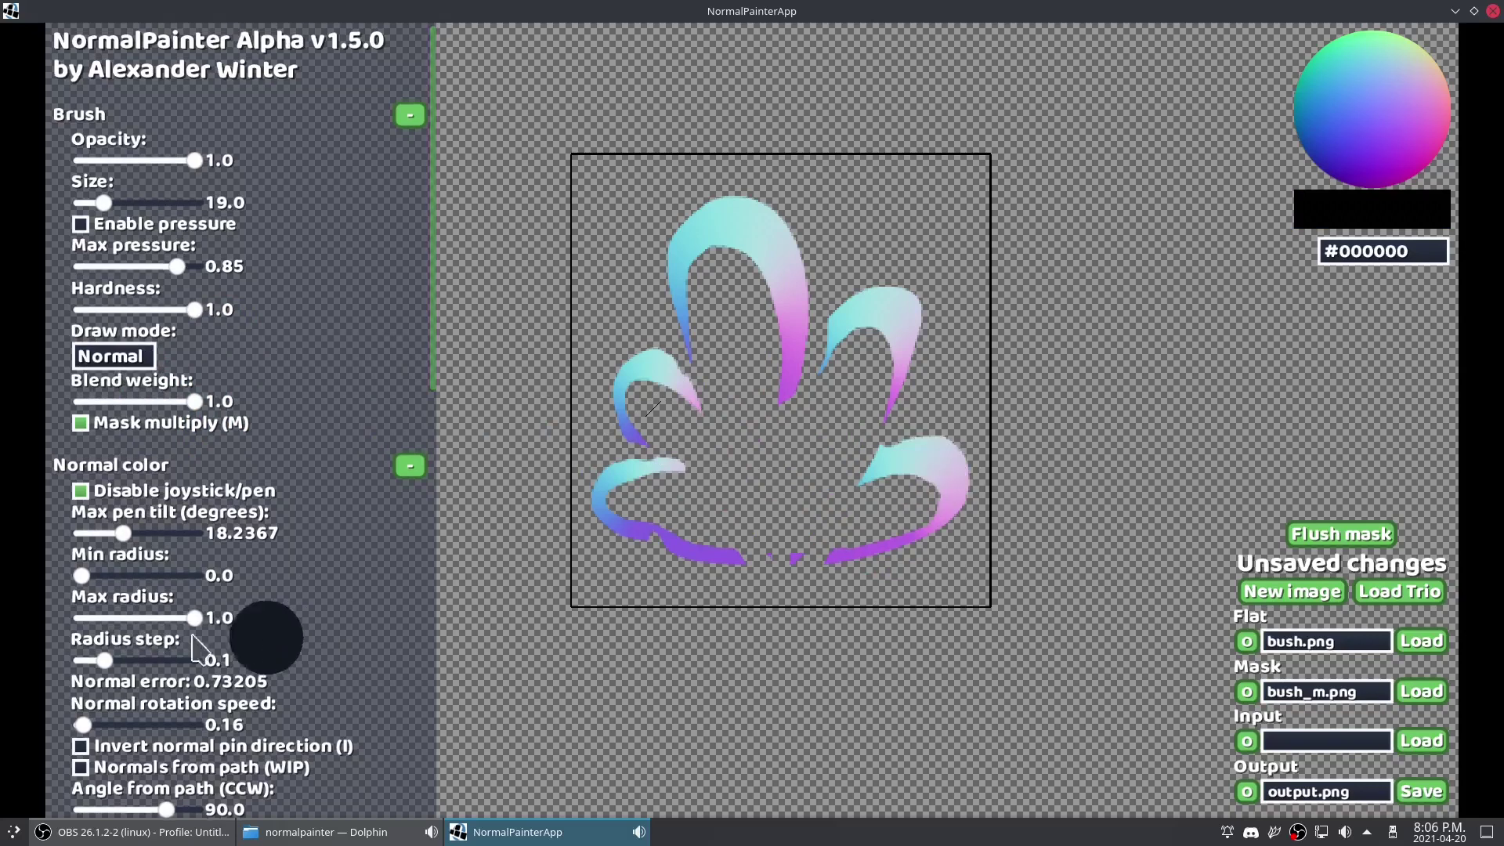
pyautogui.moveTo(104, 661); pyautogui.dragTo(82, 661)
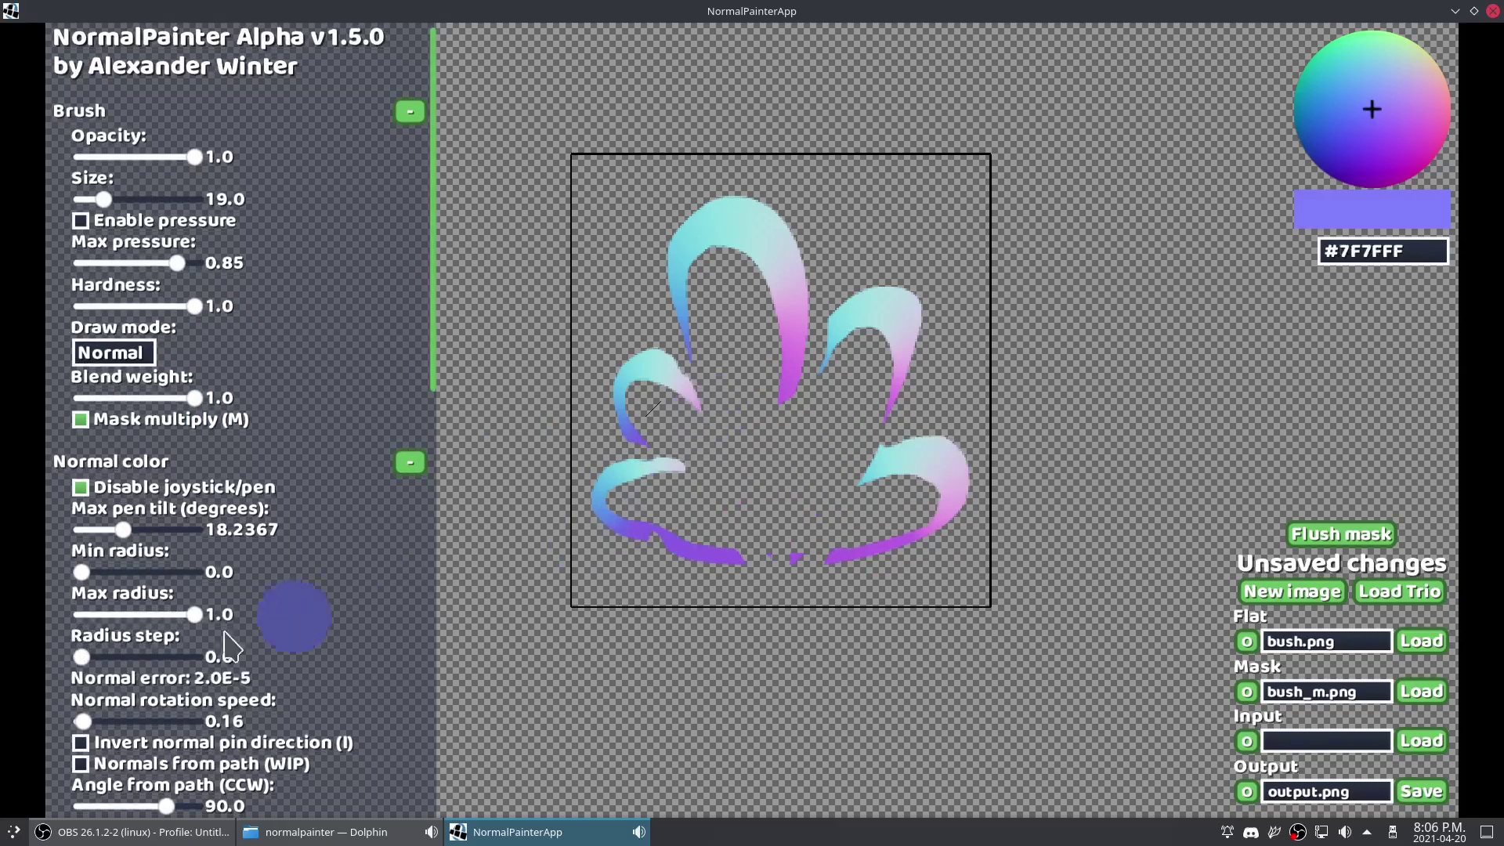
pyautogui.scroll(3, 772, 454)
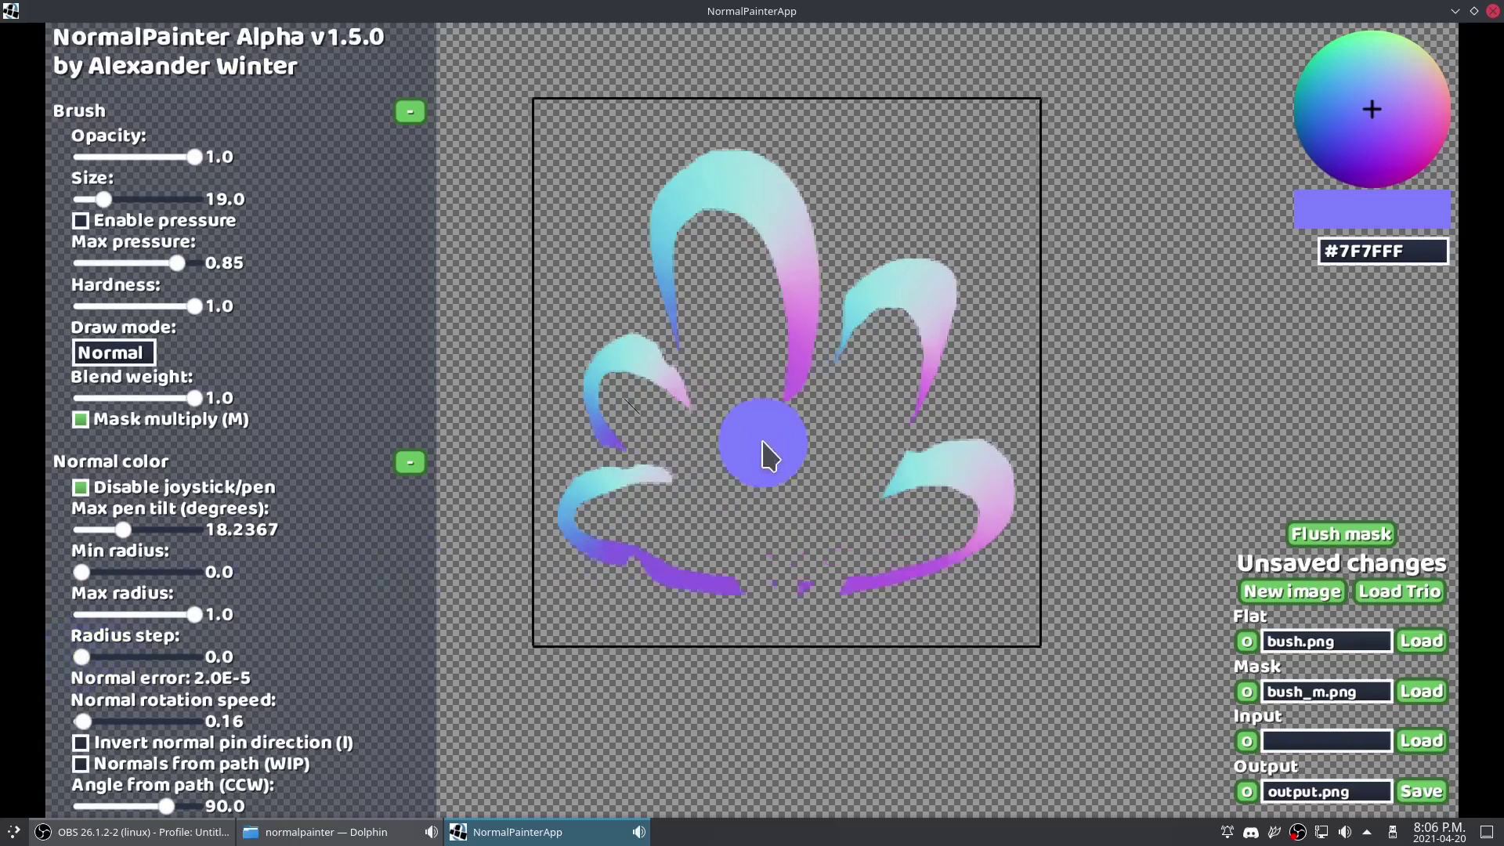
pyautogui.scroll(-2, 807, 501)
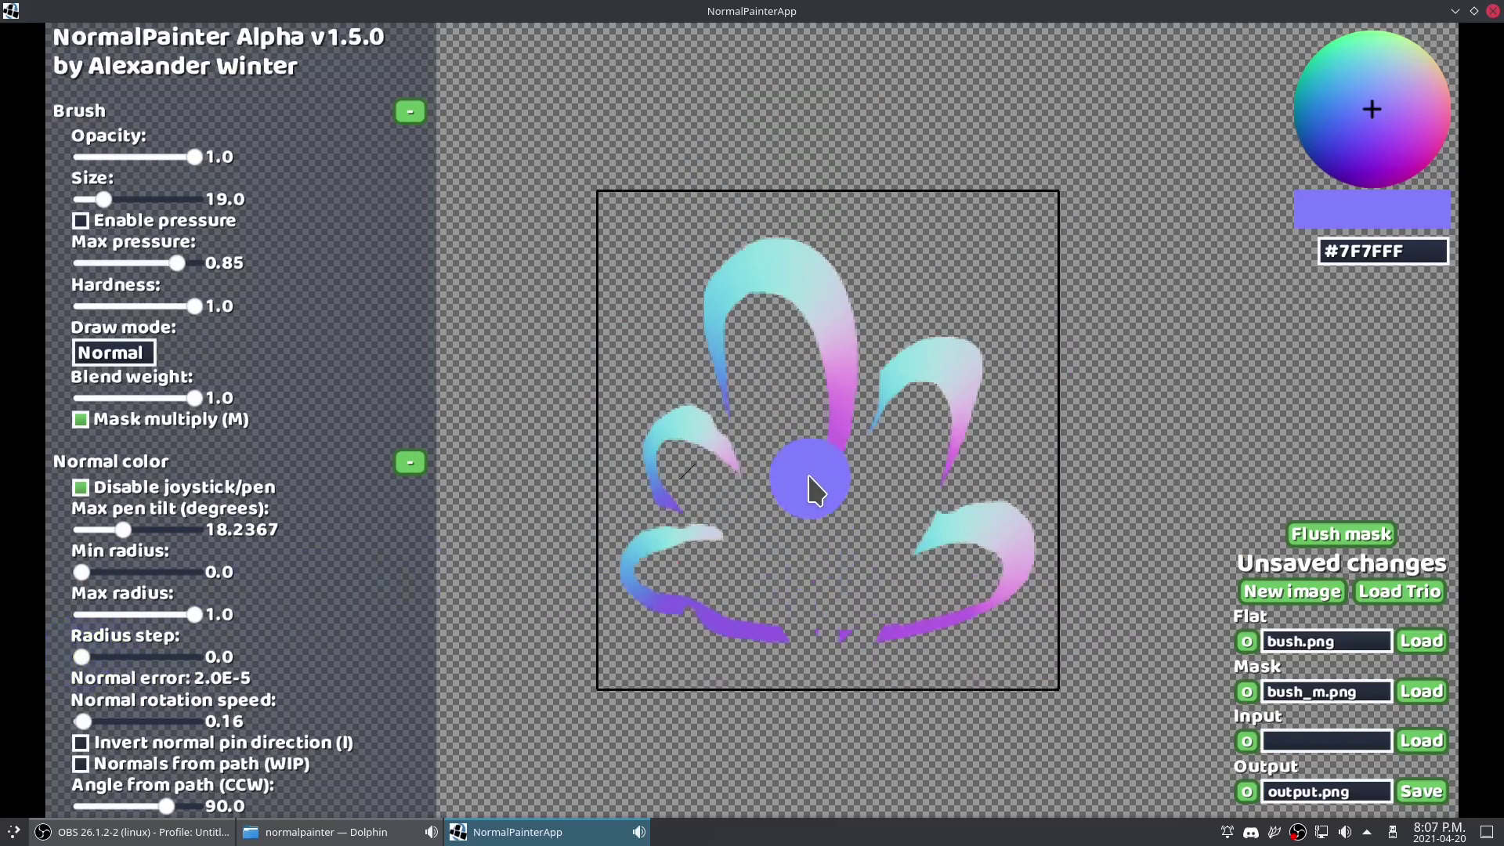
pyautogui.scroll(1, 795, 474)
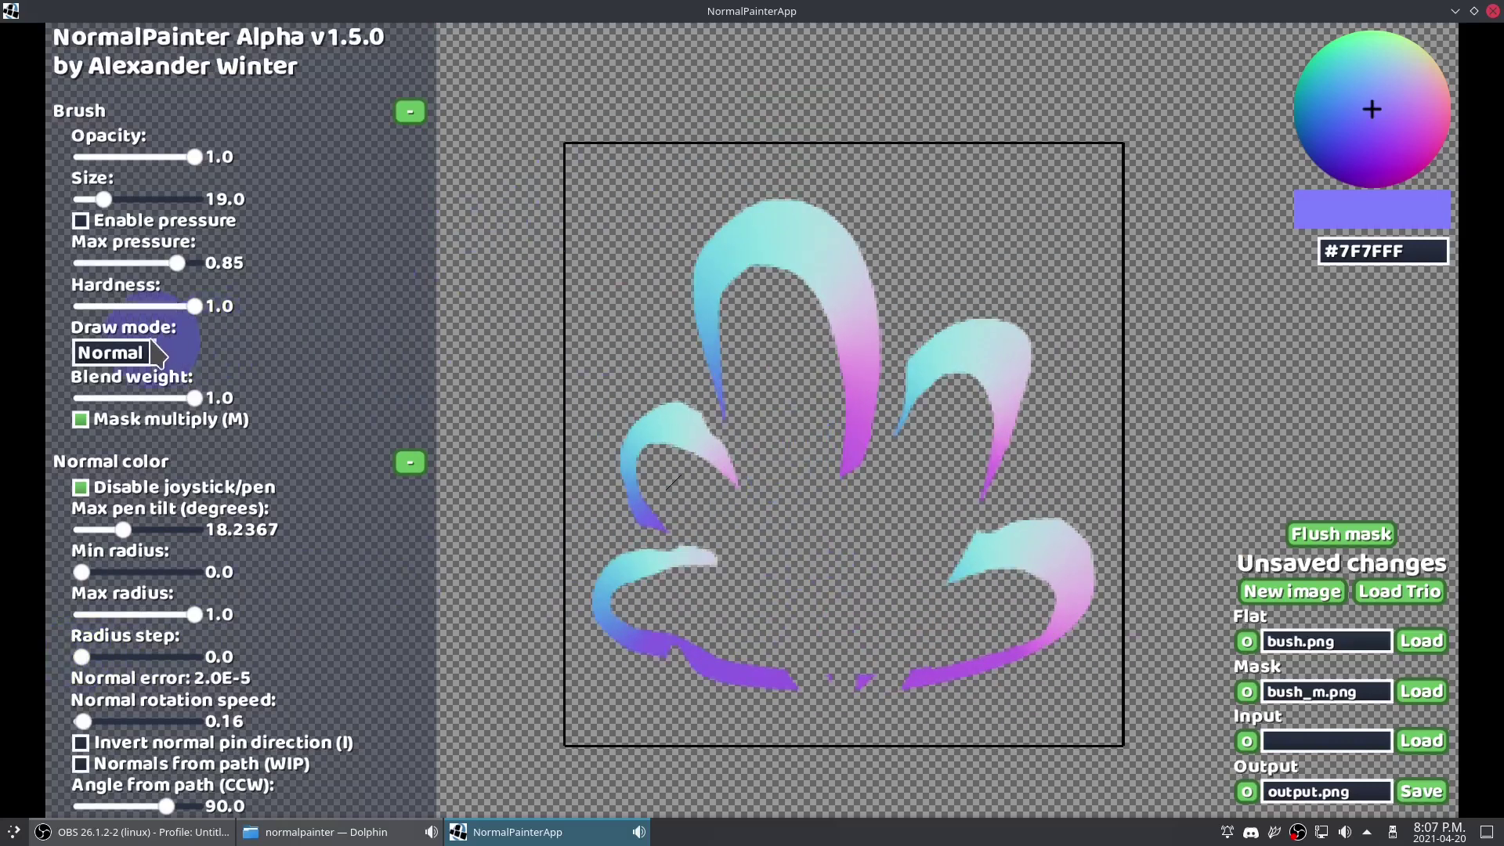
# Step: Switch the draw mode to Behind, set the brush size to 31, disable Mask multiply and fill the canvas behind the bands with #7F7FFF
pyautogui.click(117, 419)
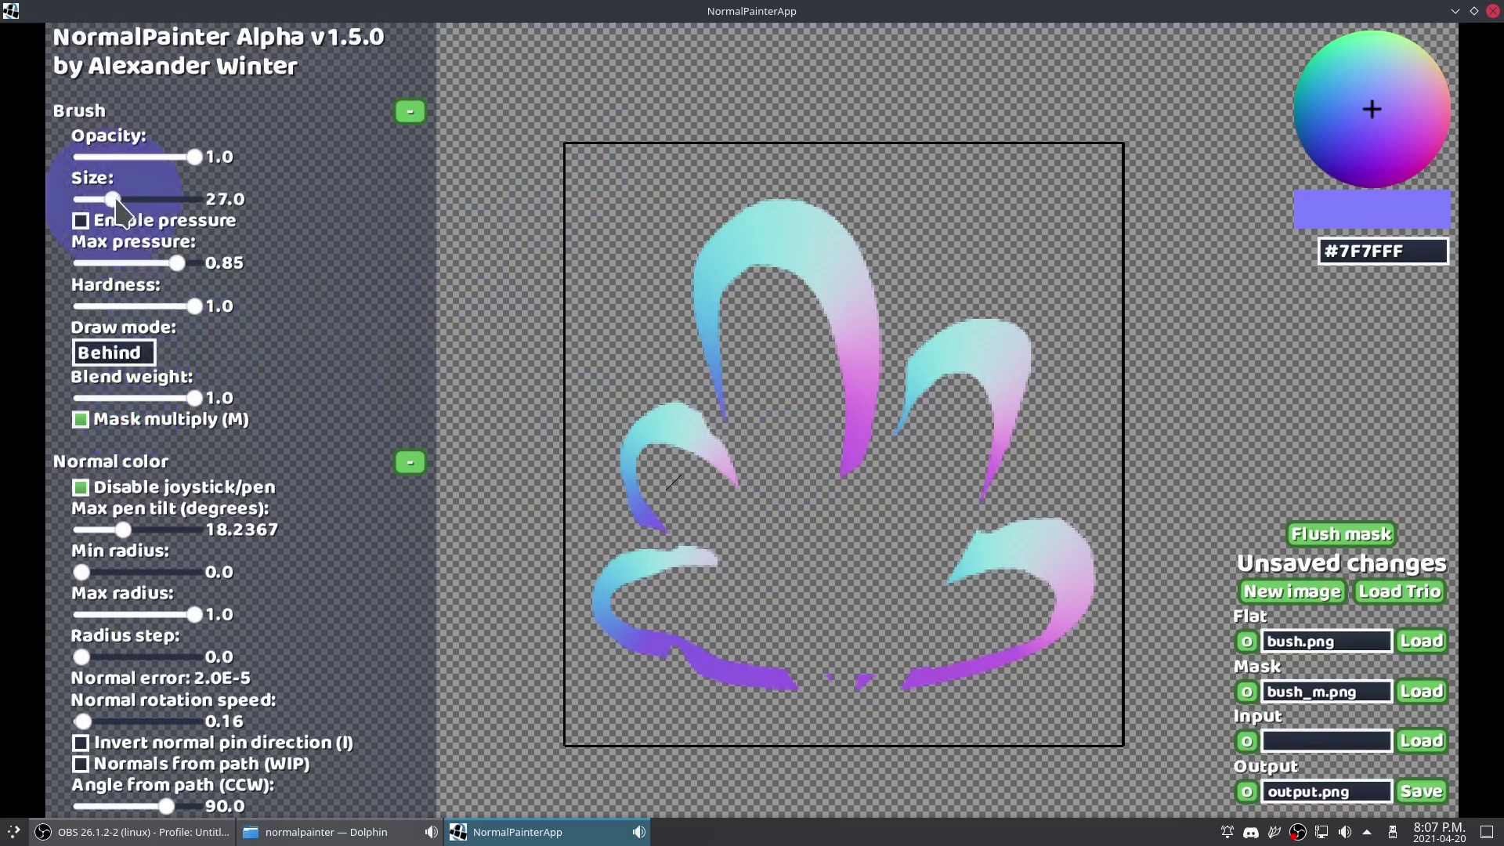
pyautogui.moveTo(114, 201); pyautogui.dragTo(120, 201)
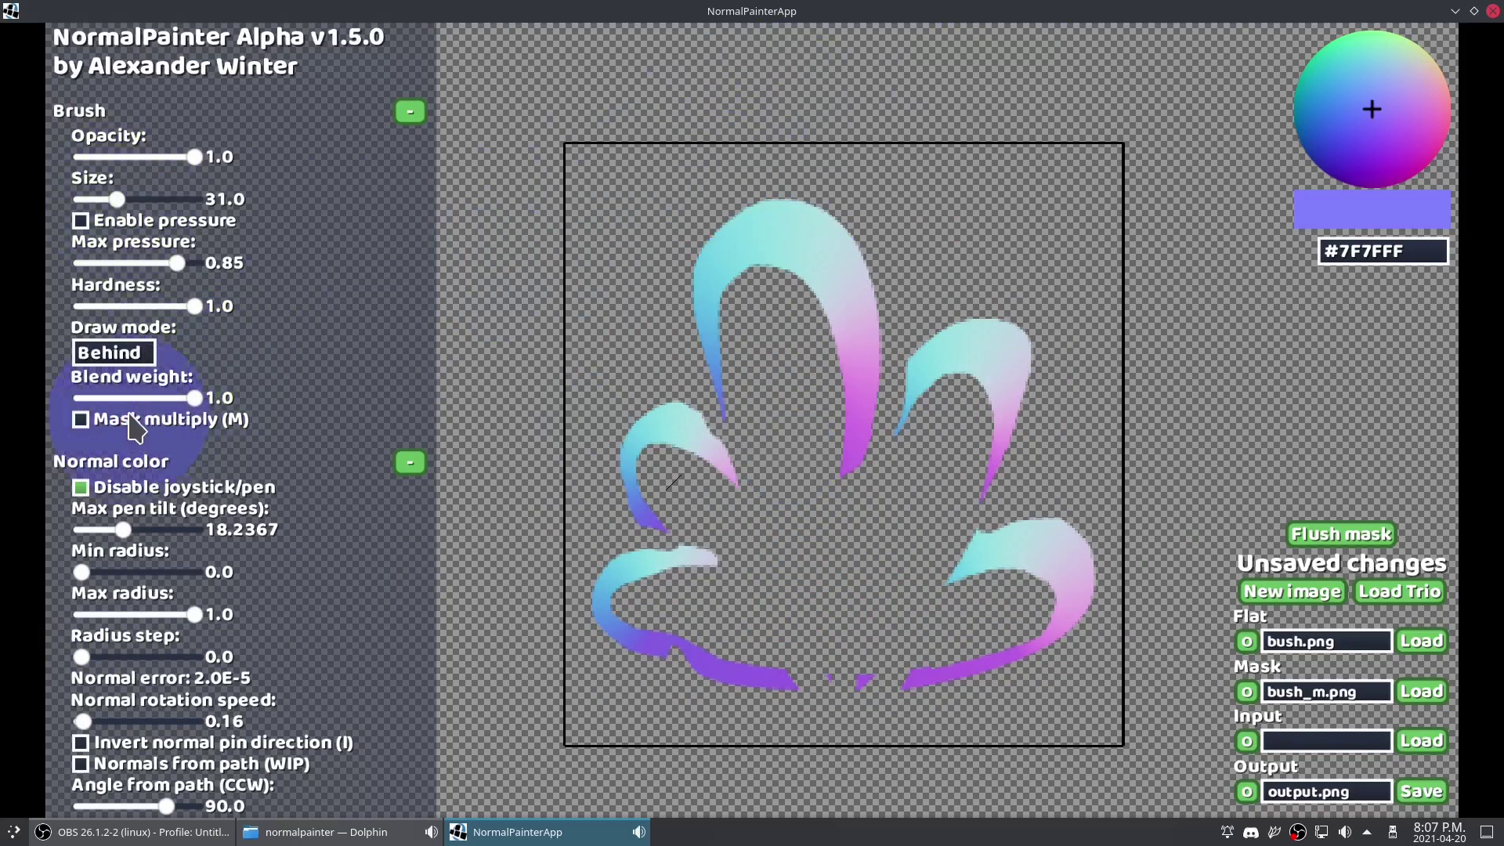
pyautogui.moveTo(991, 86)
pyautogui.mouseDown()
pyautogui.moveTo(593, 480)
pyautogui.moveTo(678, 673)
pyautogui.moveTo(1474, 303)
pyautogui.moveTo(1289, 784)
pyautogui.mouseUp()
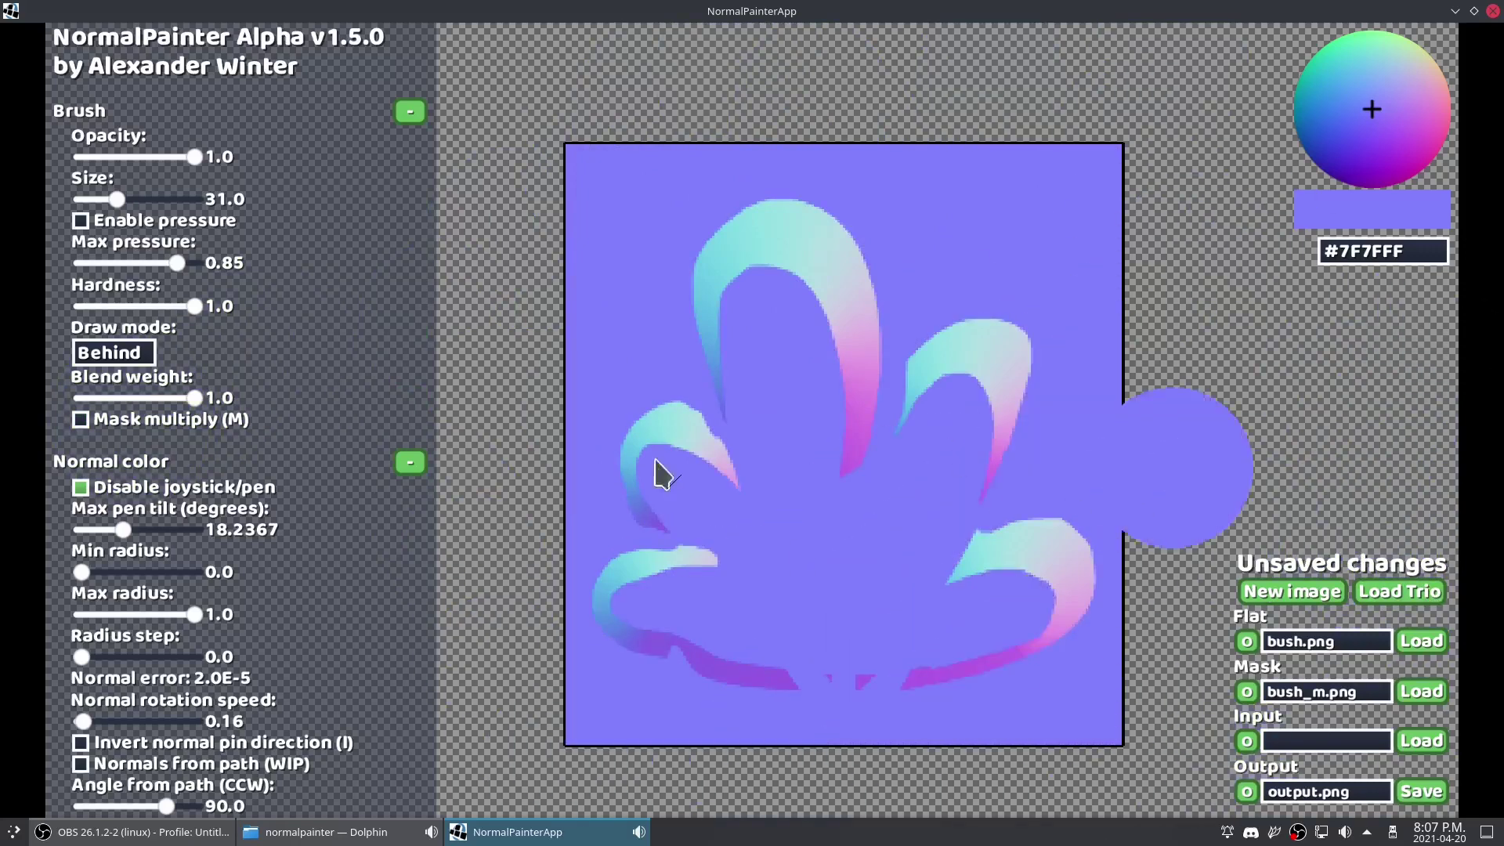
pyautogui.scroll(1, 1182, 386)
pyautogui.scroll(1, 873, 419)
pyautogui.scroll(-1, 877, 435)
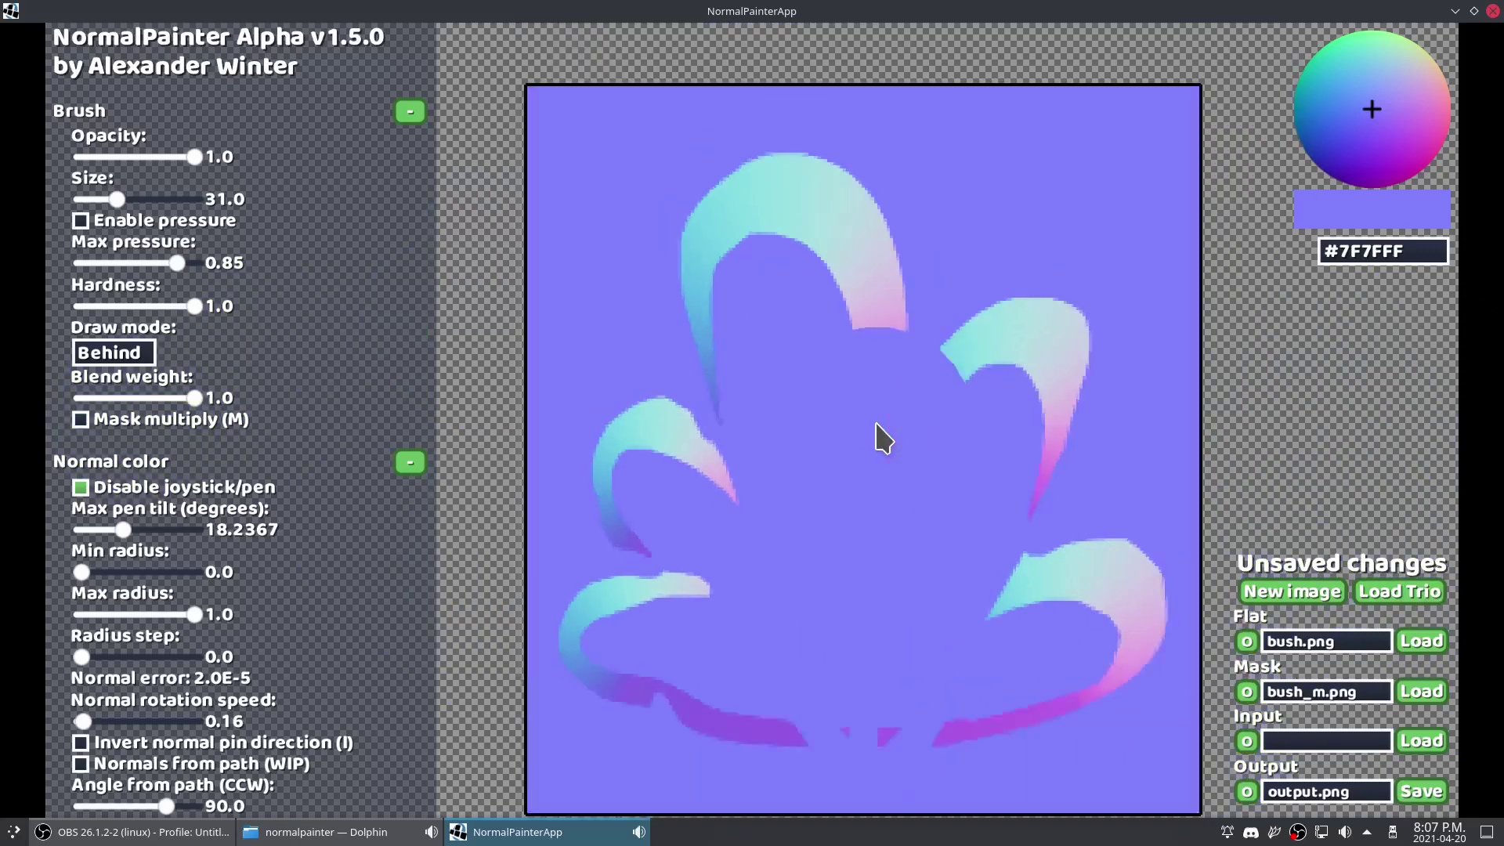
pyautogui.scroll(-2, 884, 439)
pyautogui.scroll(1, 1066, 446)
pyautogui.scroll(1, 1067, 448)
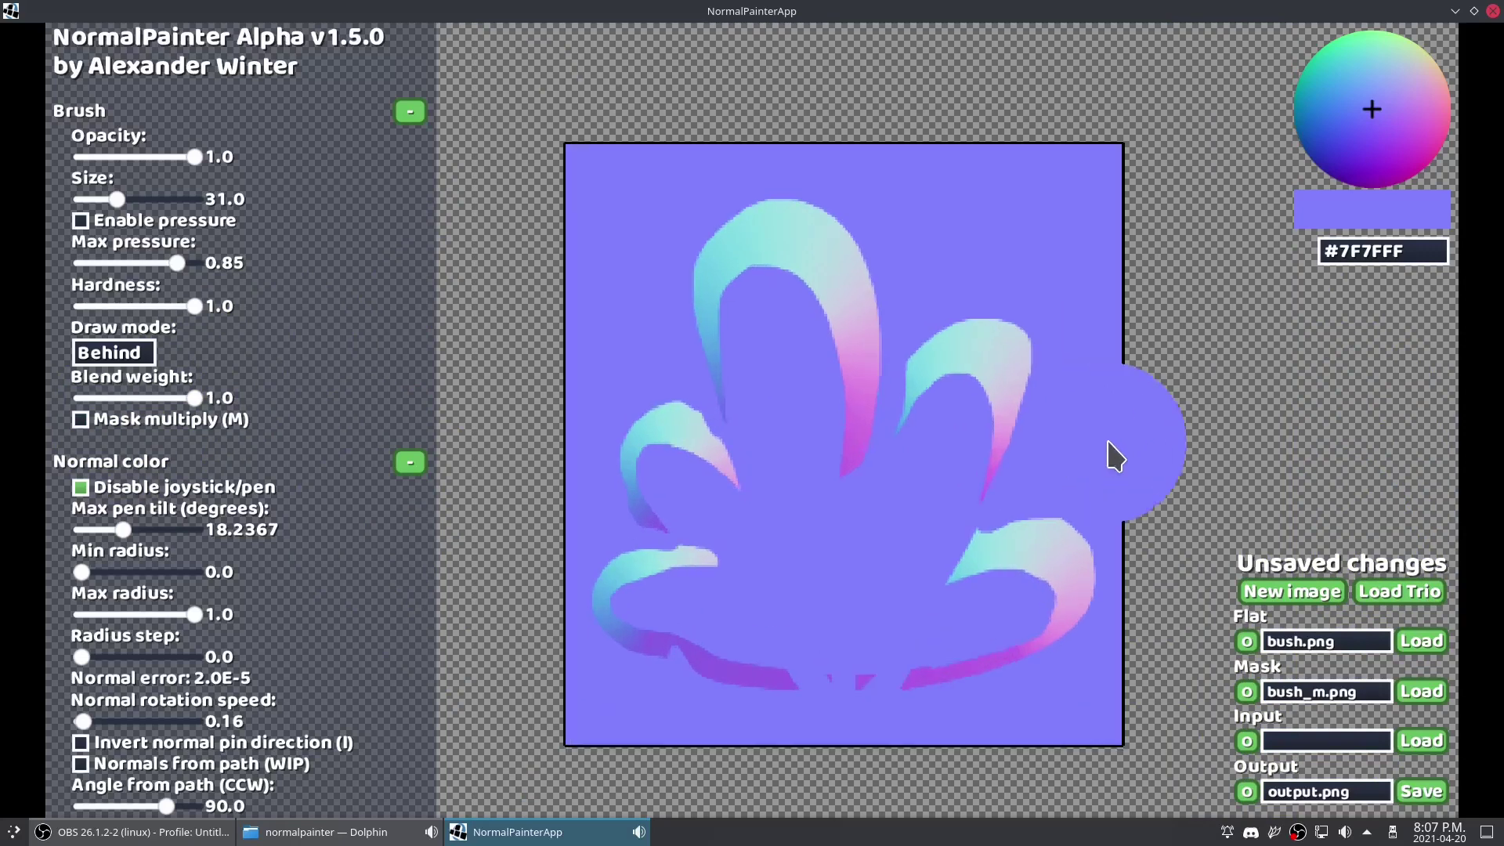
# Step: Preview the lit bush sprite, toggle the sunlight to check the shading from several light positions, and return to the canvas
pyautogui.press('p')
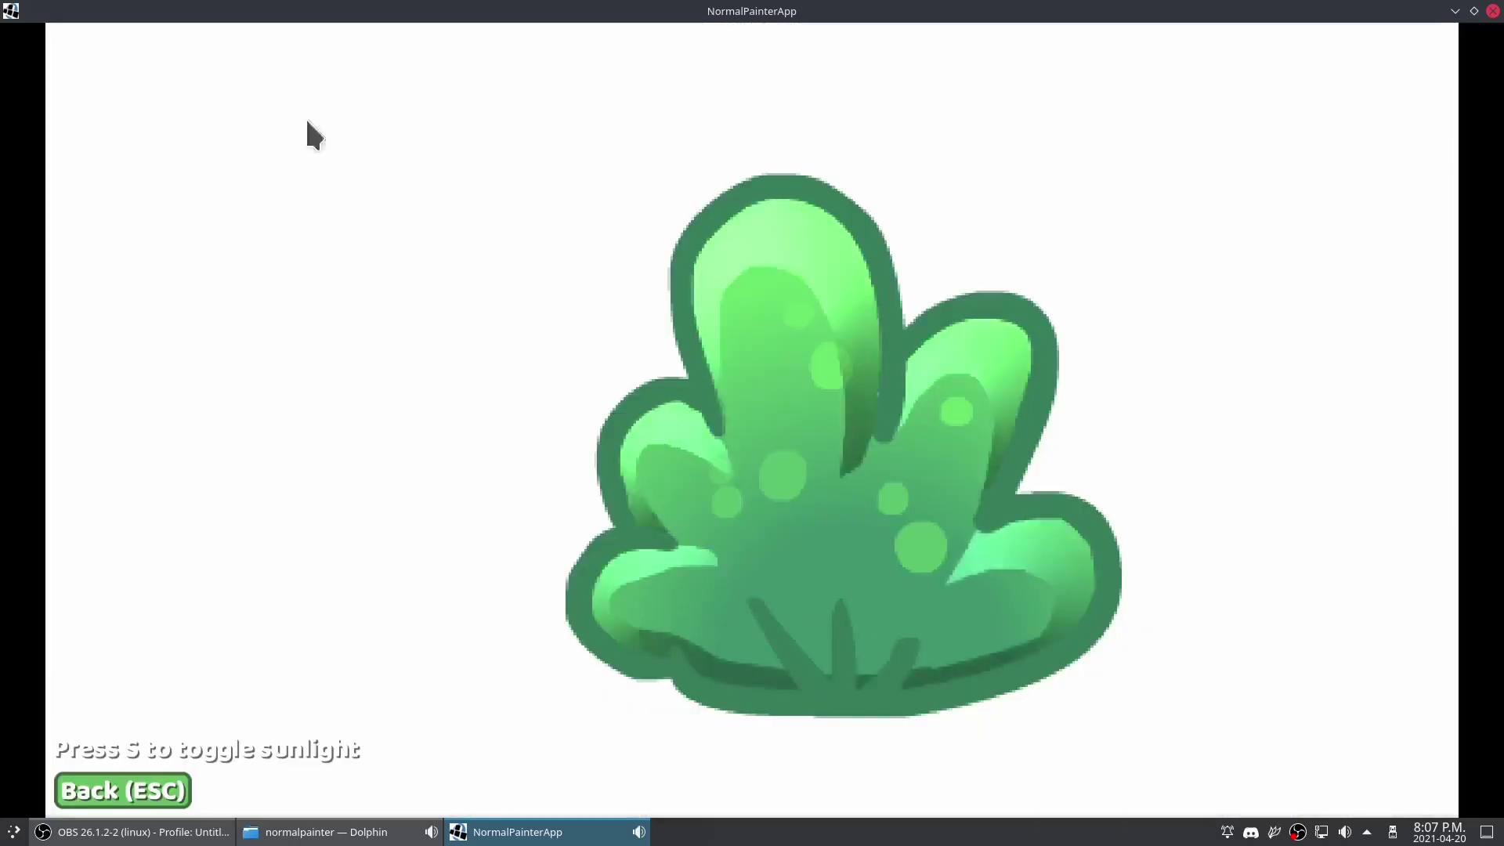
pyautogui.scroll(-4, 867, 544)
pyautogui.press('s')
pyautogui.scroll(-4, 517, 596)
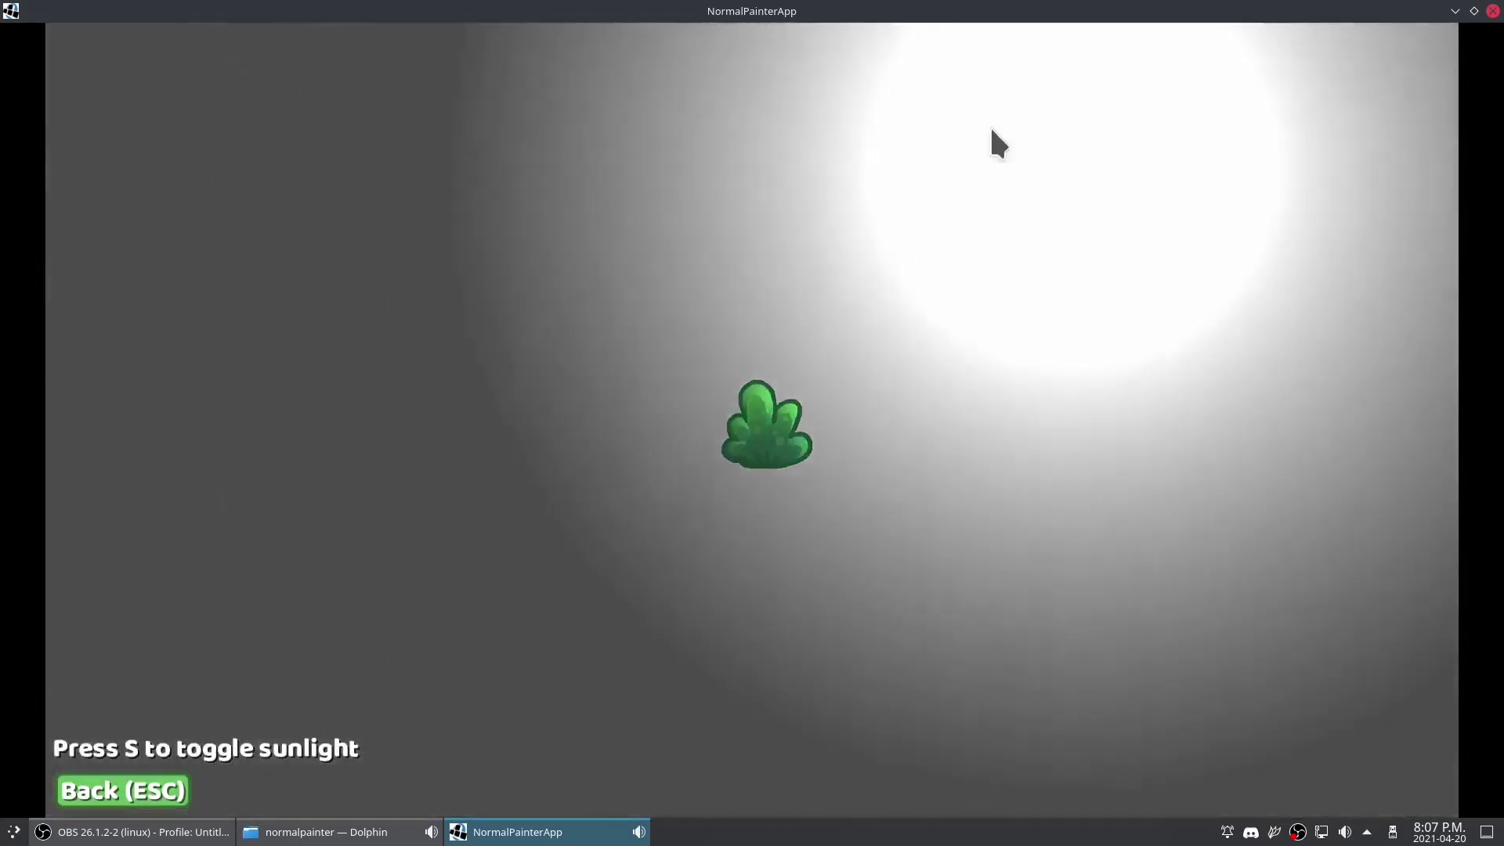
pyautogui.scroll(4, 864, 333)
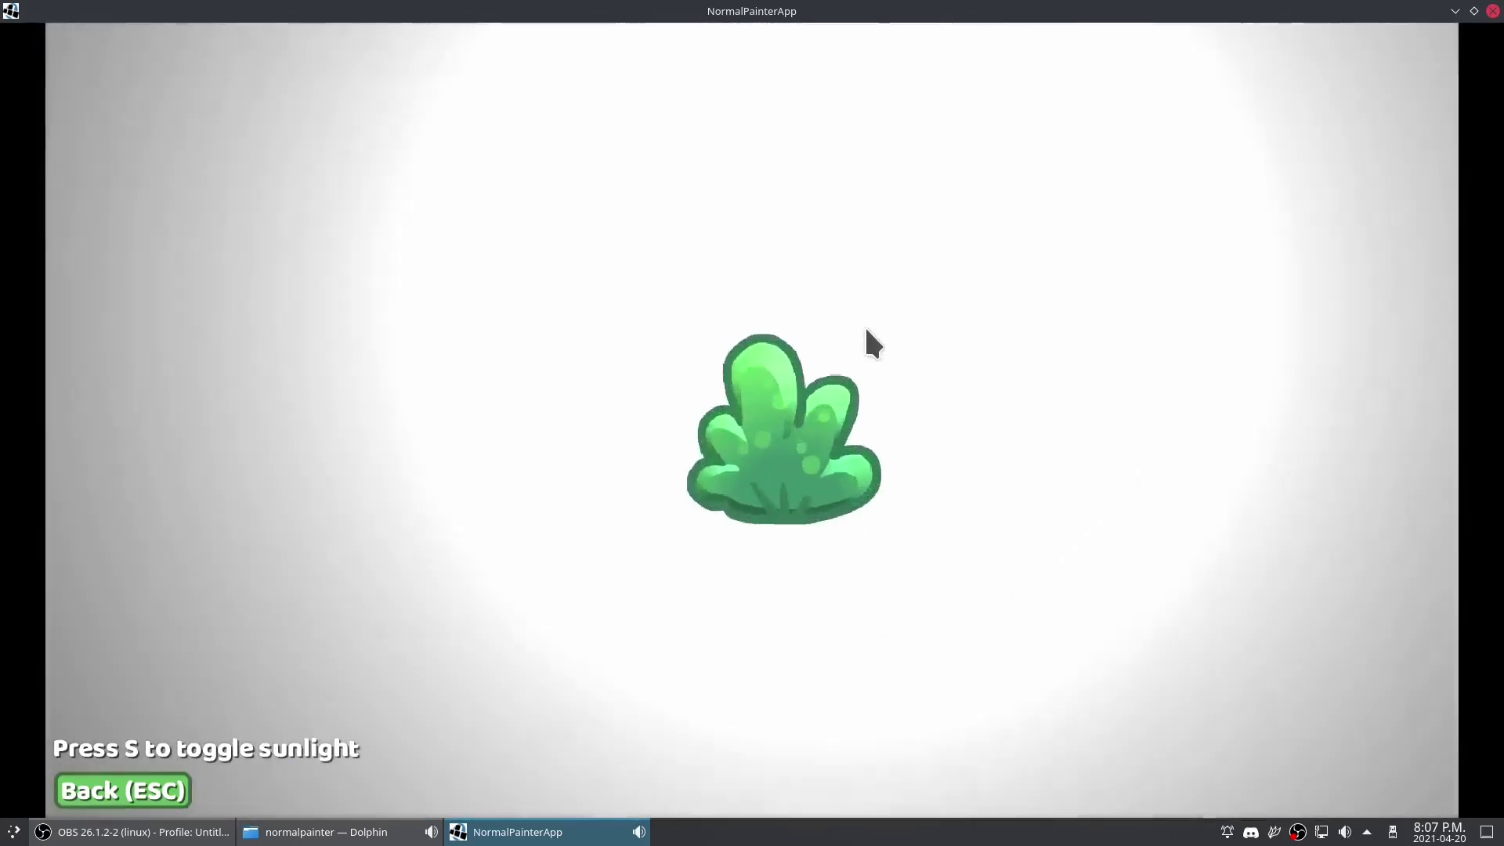
pyautogui.press('Escape')
pyautogui.scroll(6, 829, 350)
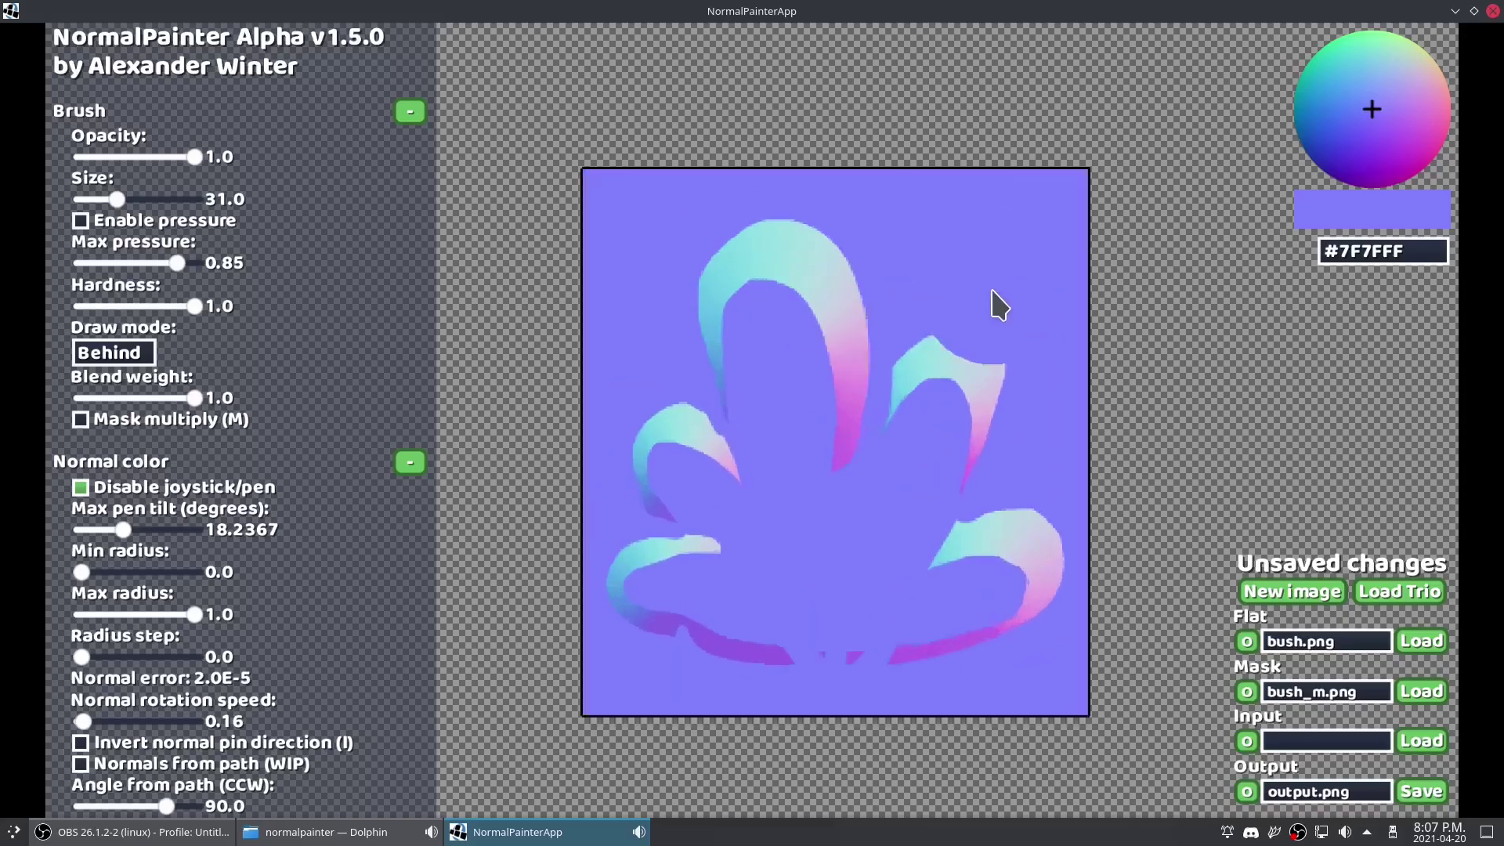
# Step: Set the brush size to 11 and the hardness to 0.07
pyautogui.scroll(-9, 897, 491)
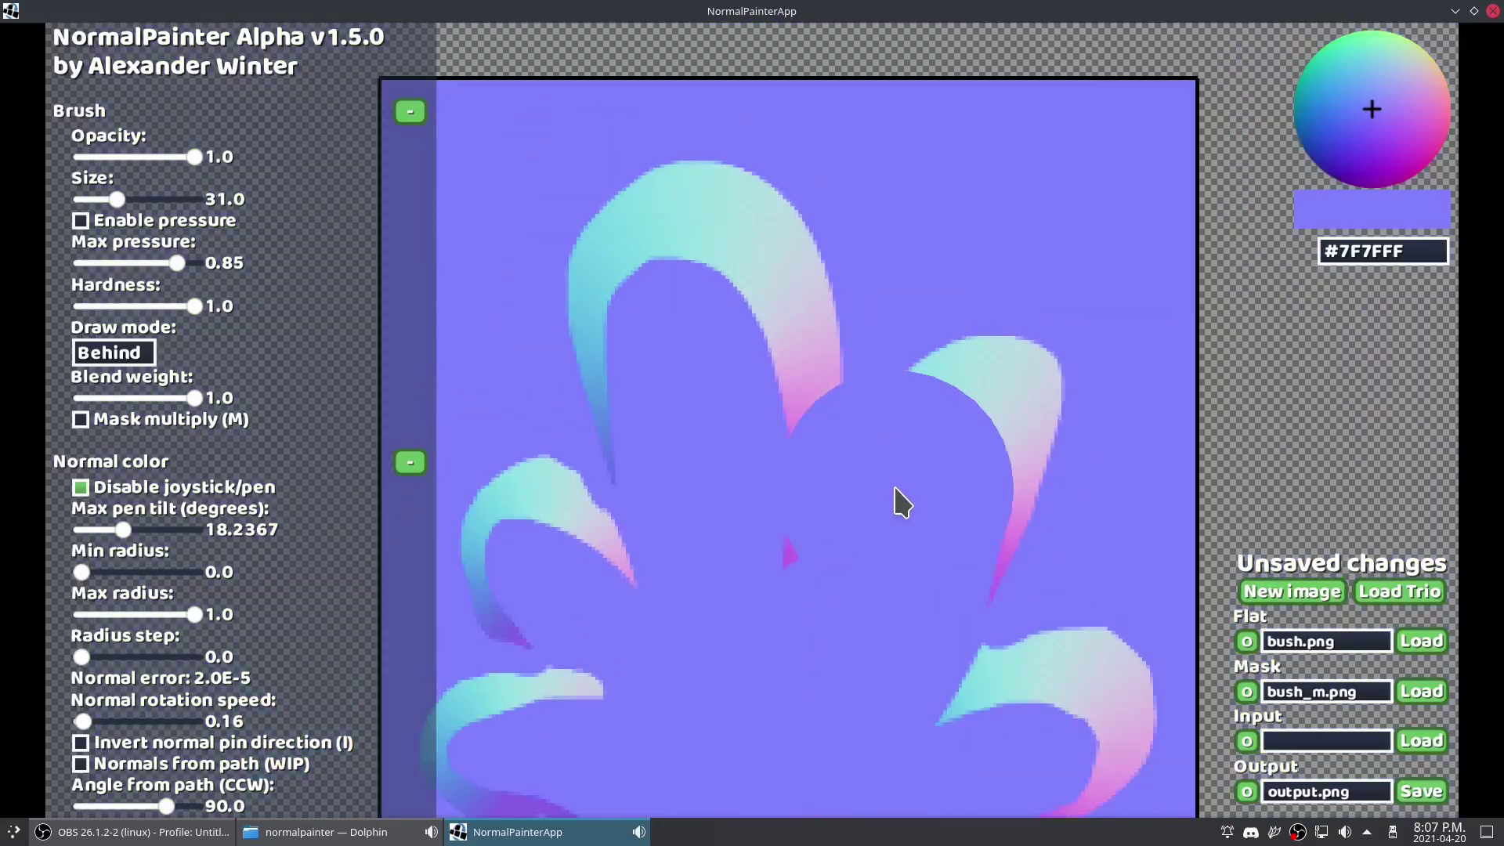
pyautogui.scroll(4, 867, 450)
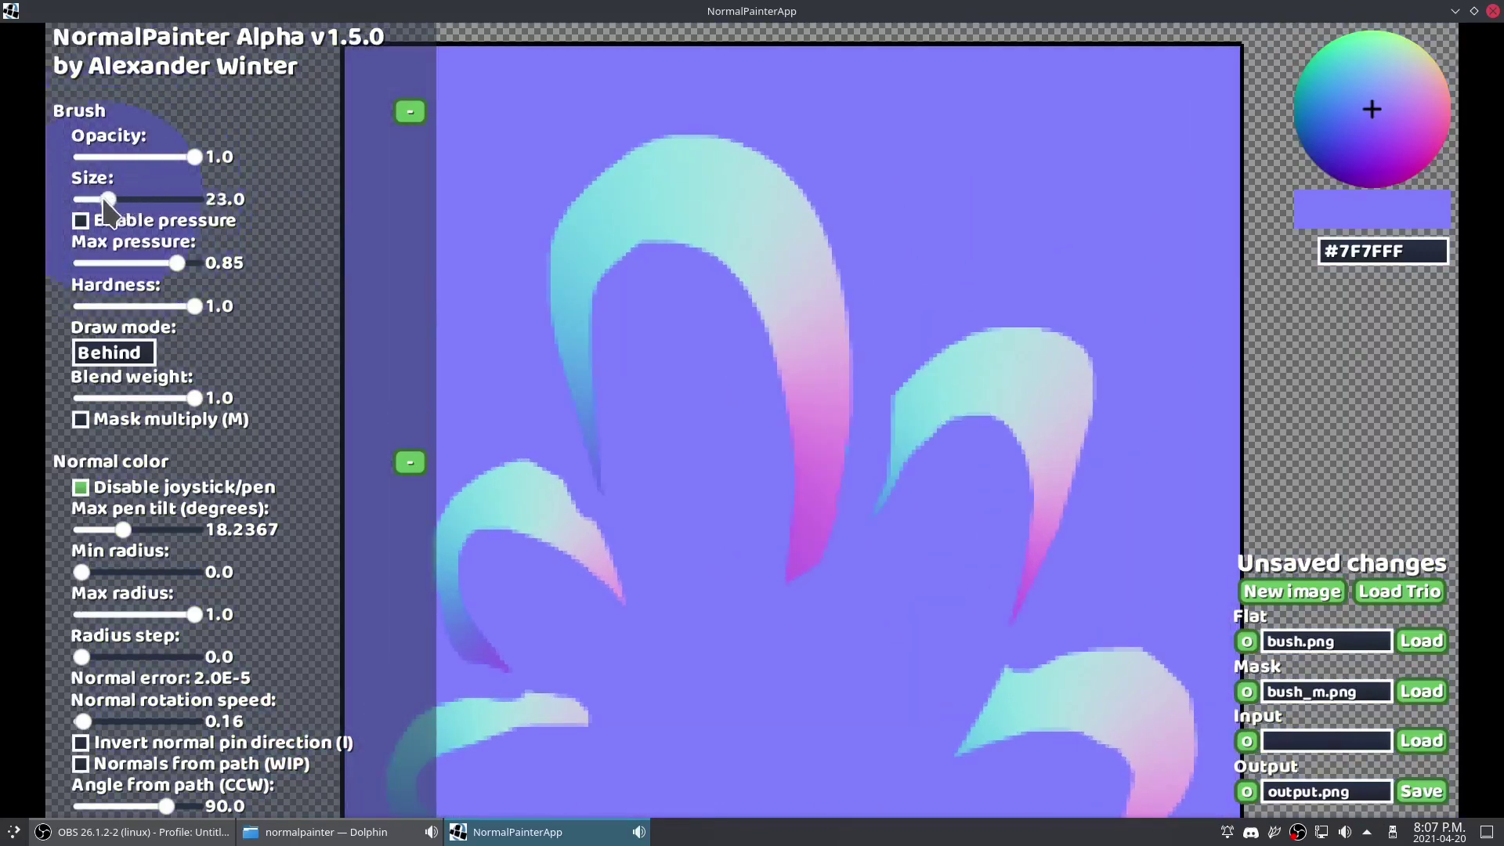
pyautogui.moveTo(88, 202); pyautogui.dragTo(86, 199)
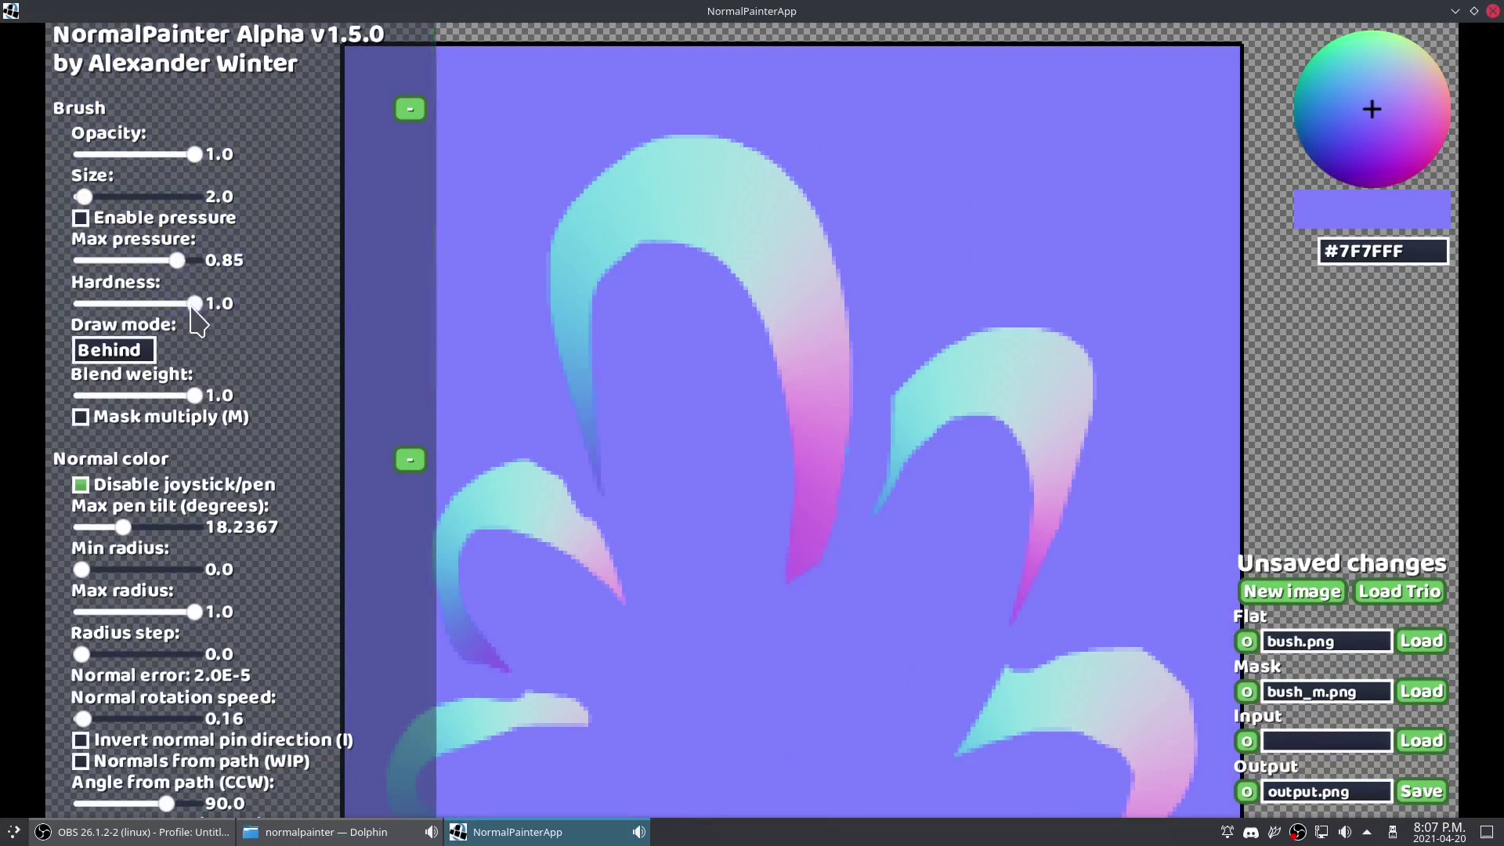
pyautogui.moveTo(191, 305); pyautogui.dragTo(102, 298)
pyautogui.moveTo(85, 191); pyautogui.dragTo(118, 192)
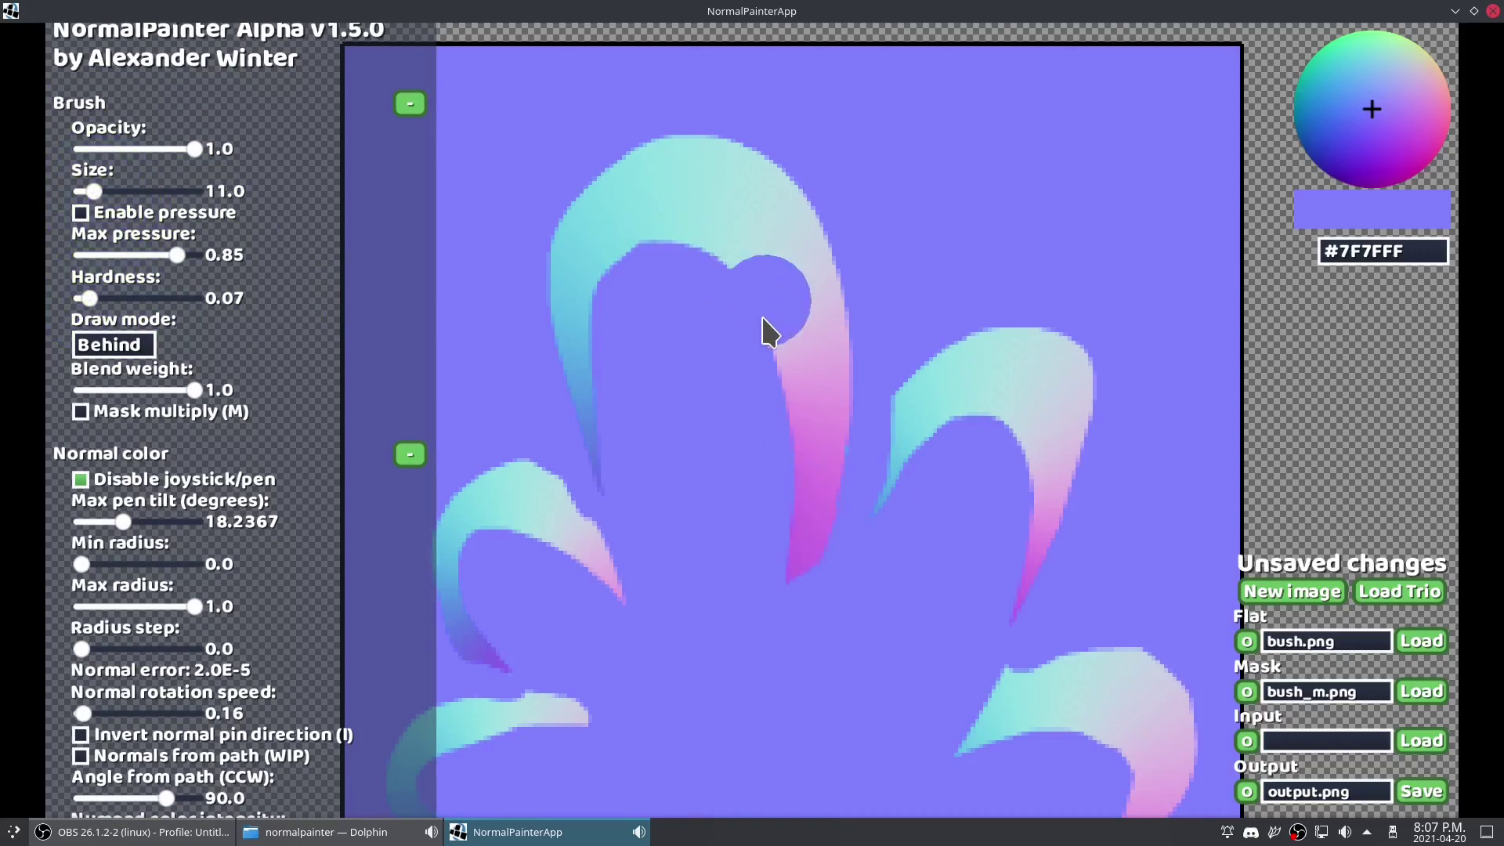
pyautogui.scroll(2, 681, 200)
pyautogui.moveTo(842, 209); pyautogui.dragTo(1022, 320)
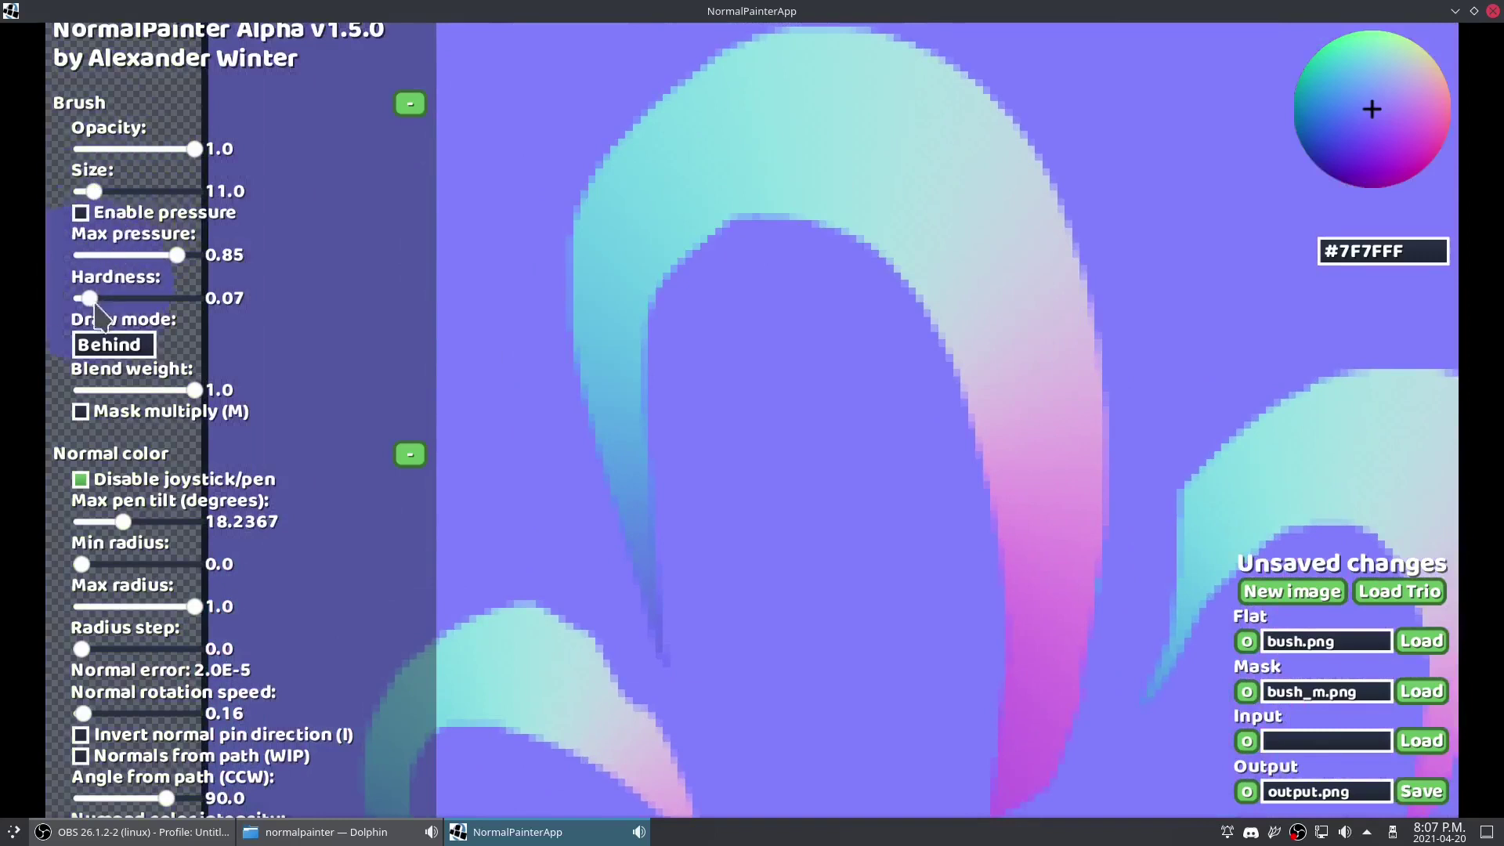
# Step: Switch the draw mode to Normal and soften the inner edge of the tallest lobe's band with the flat #7F7FFF color
pyautogui.click(106, 349)
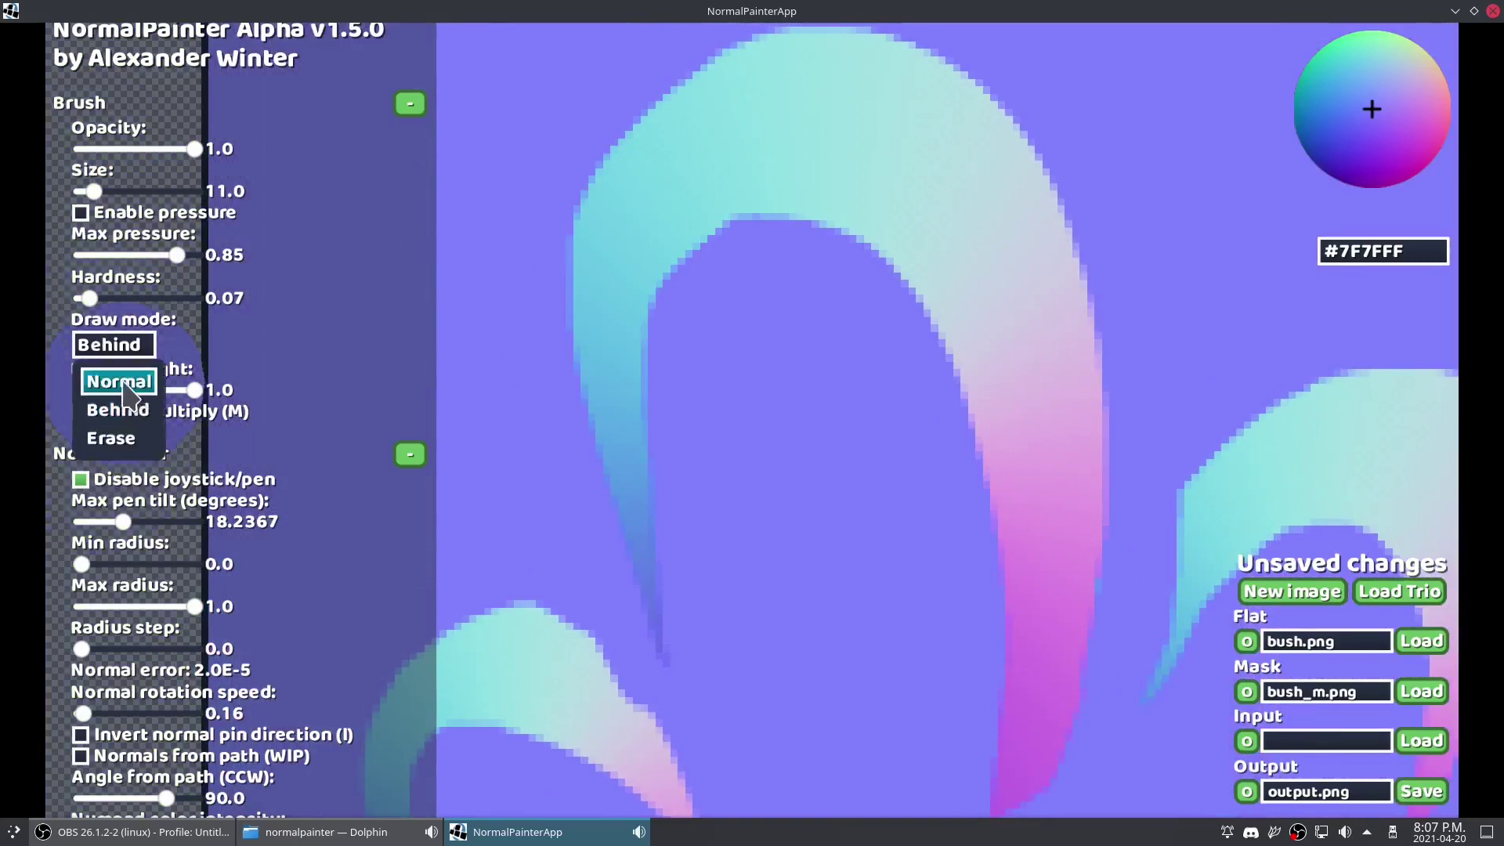
pyautogui.click(121, 382)
pyautogui.moveTo(627, 471)
pyautogui.mouseDown()
pyautogui.moveTo(779, 218)
pyautogui.moveTo(968, 427)
pyautogui.mouseUp()
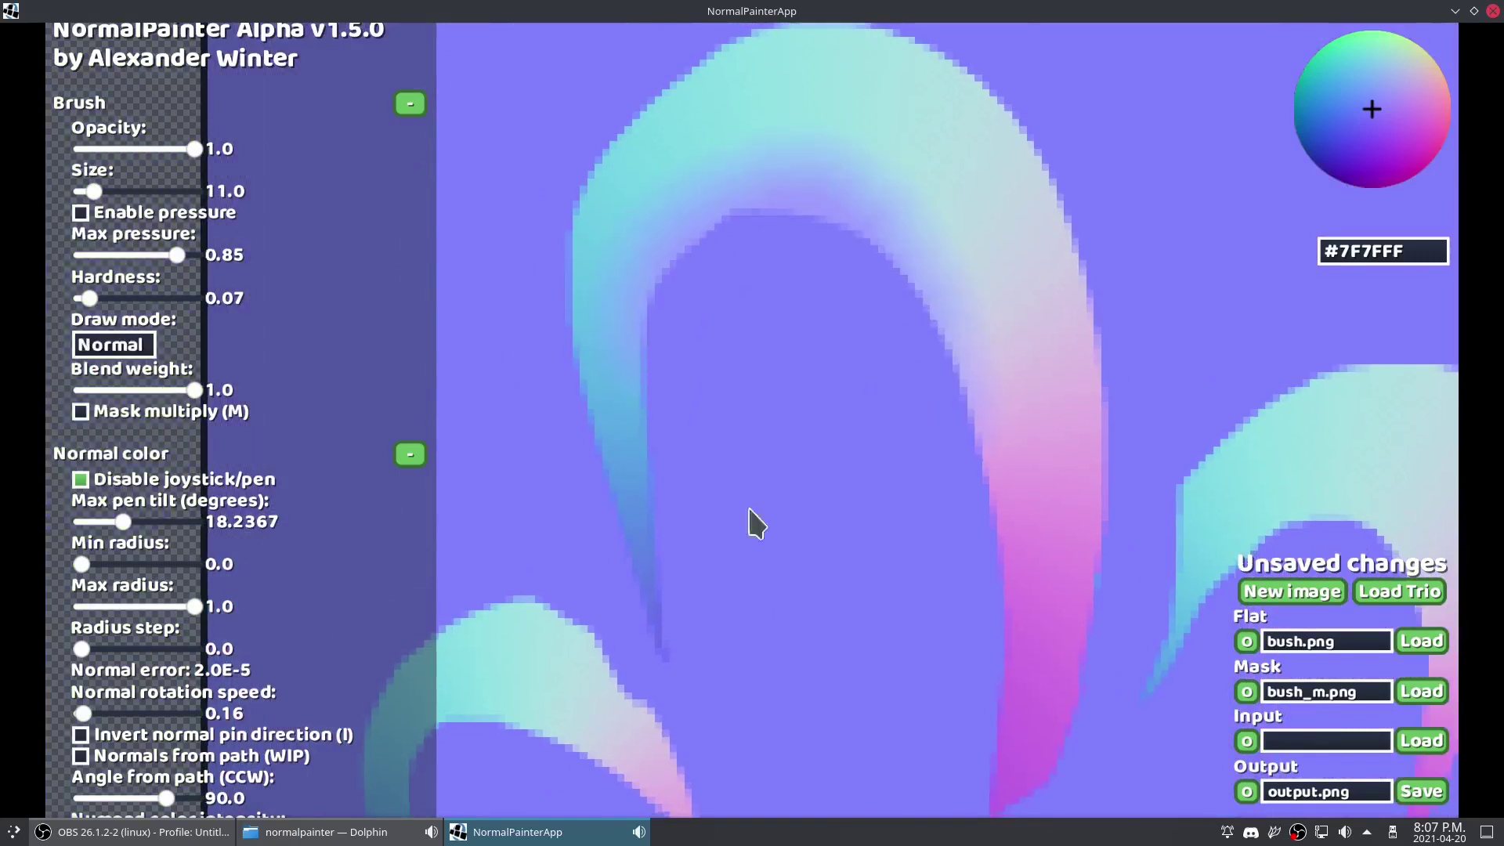
pyautogui.moveTo(749, 509); pyautogui.dragTo(646, 398)
pyautogui.moveTo(783, 217)
pyautogui.mouseDown()
pyautogui.moveTo(842, 330)
pyautogui.moveTo(867, 487)
pyautogui.moveTo(859, 700)
pyautogui.mouseUp()
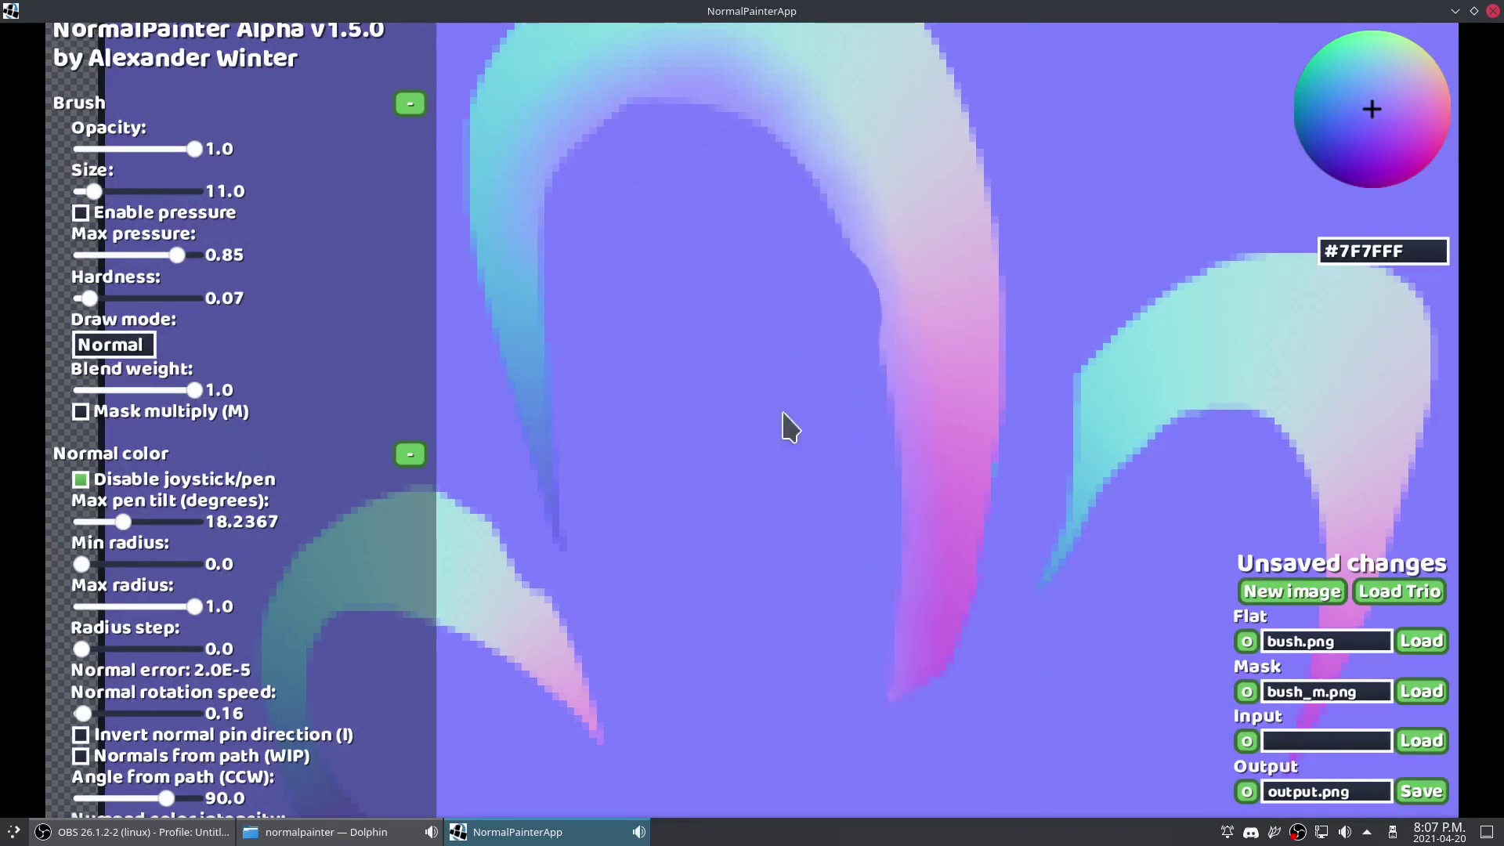
pyautogui.moveTo(783, 413); pyautogui.dragTo(798, 389)
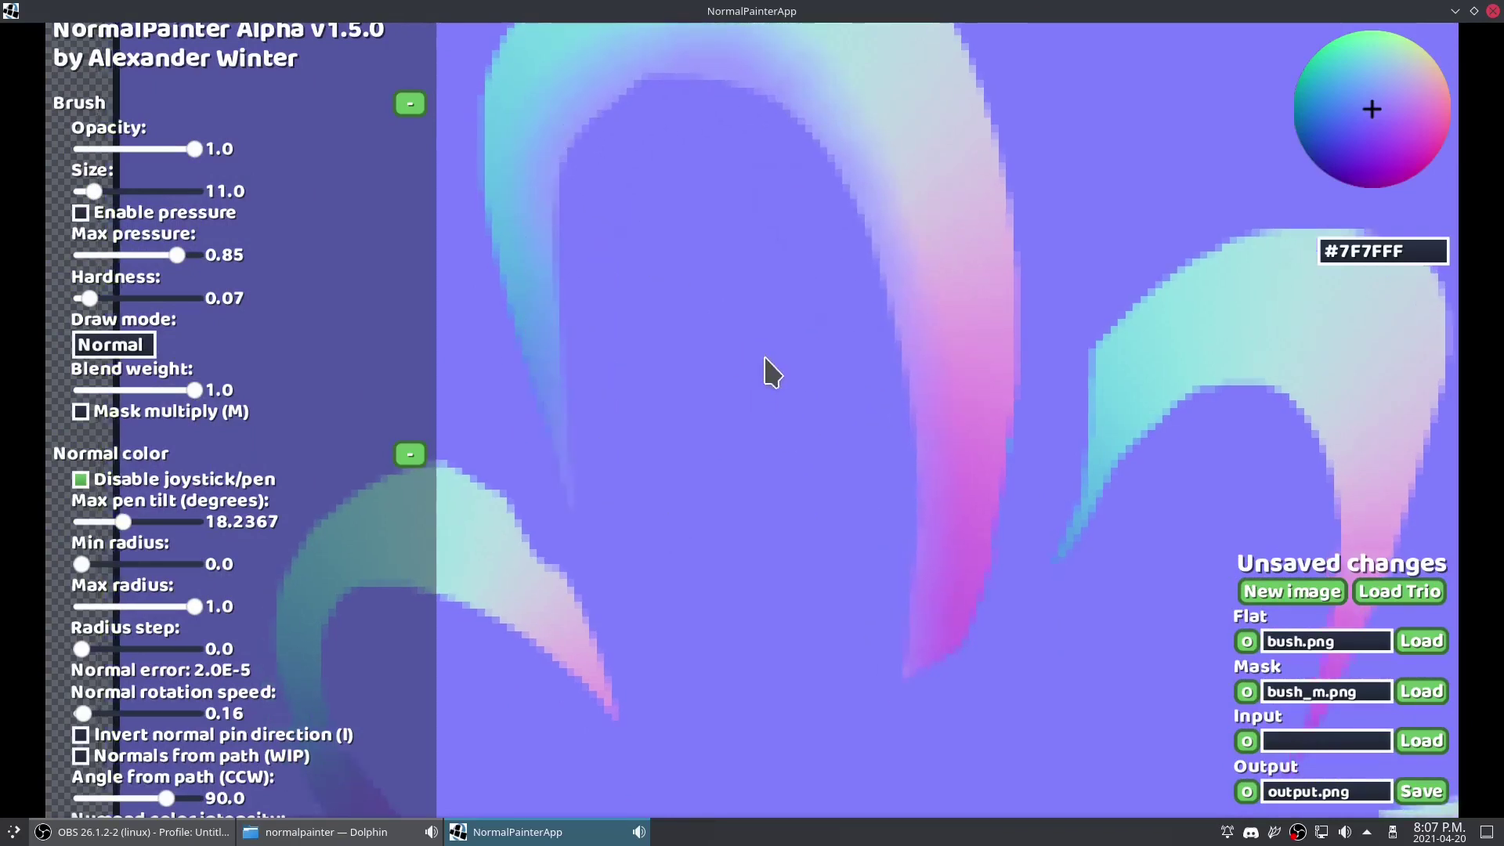
# Step: Preview the bush sprite under the light to check the softened band edges
pyautogui.scroll(-5, 761, 423)
pyautogui.press('p')
pyautogui.scroll(-8, 383, 351)
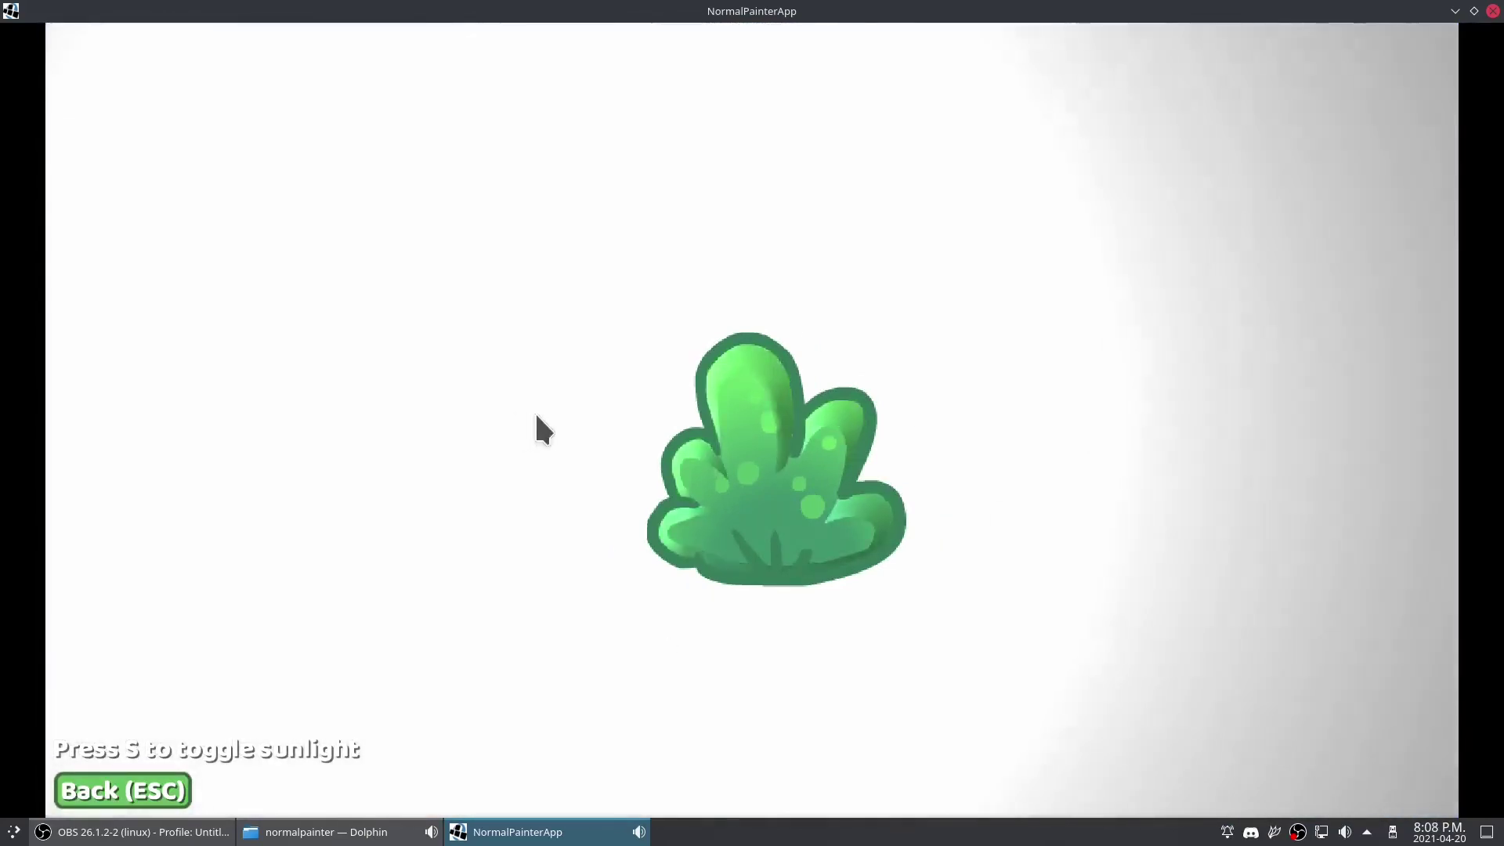
# Step: Return to the canvas and examine the softened band on the tallest lobe along with the remaining display, export and shortcut settings
pyautogui.press('Escape')
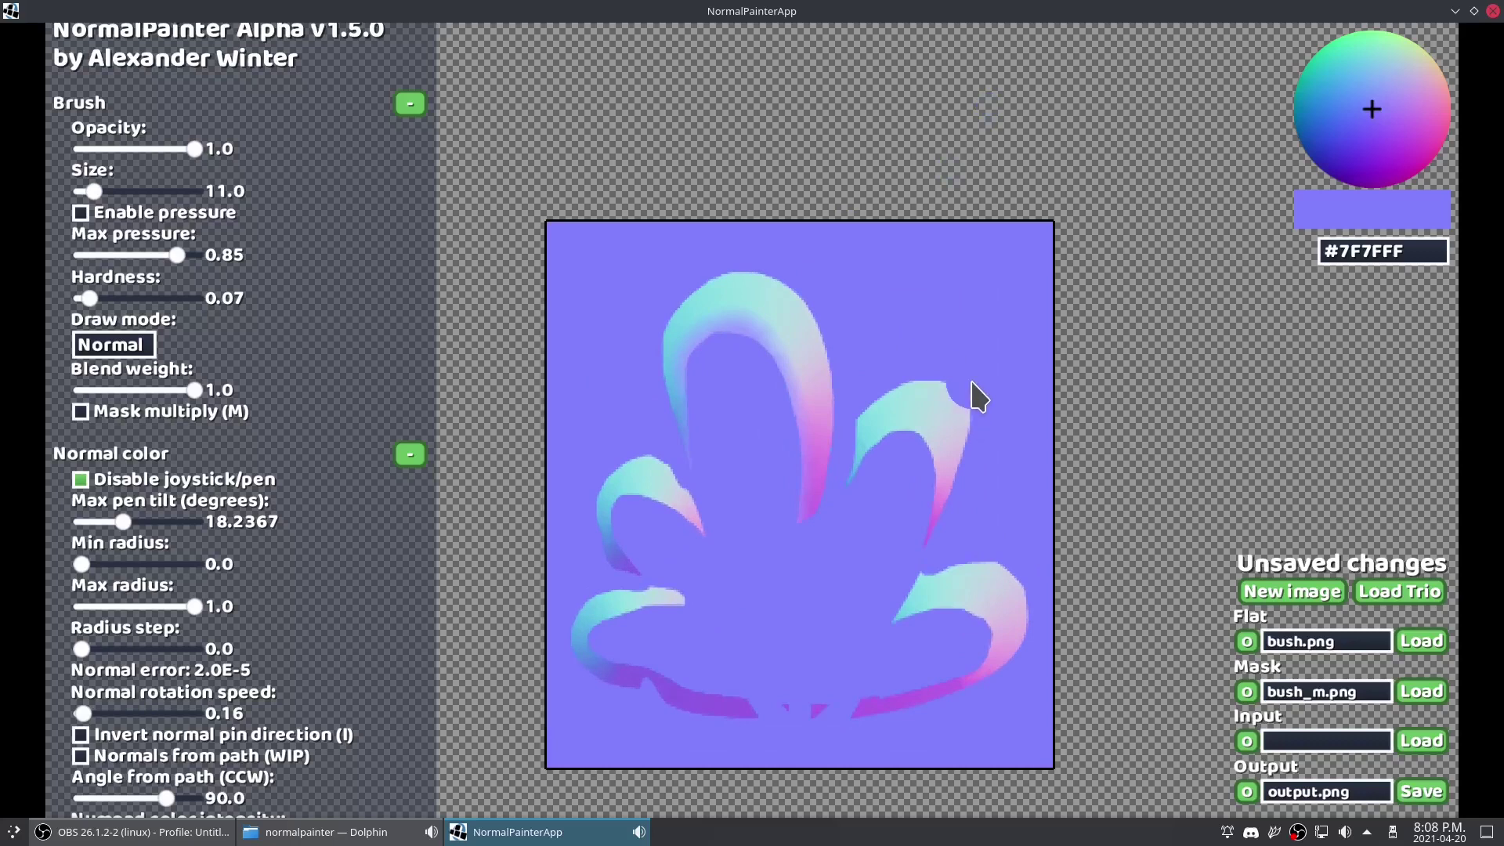
pyautogui.scroll(5, 983, 452)
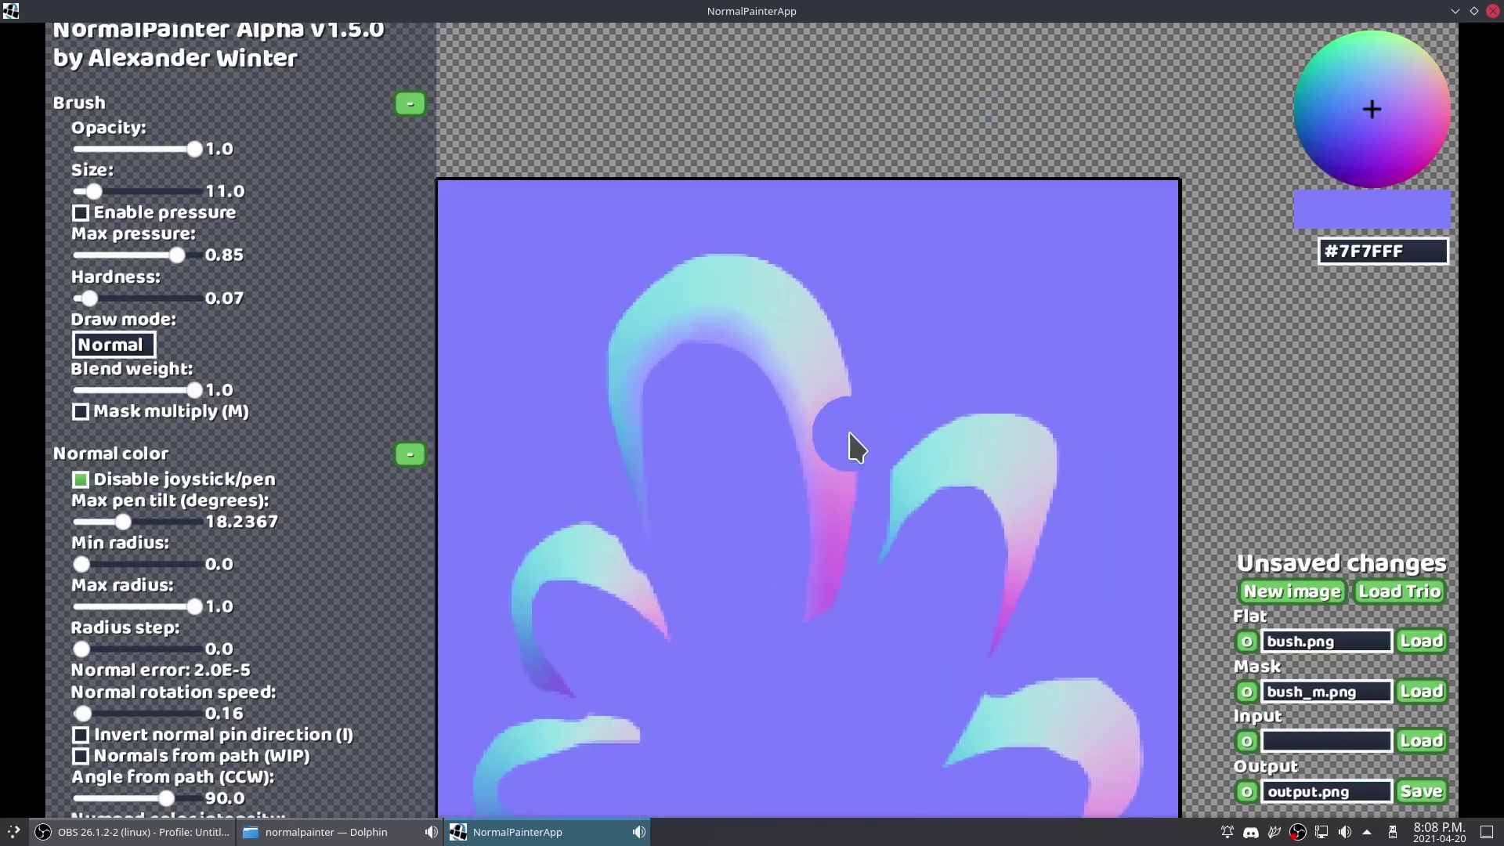
pyautogui.scroll(2, 872, 517)
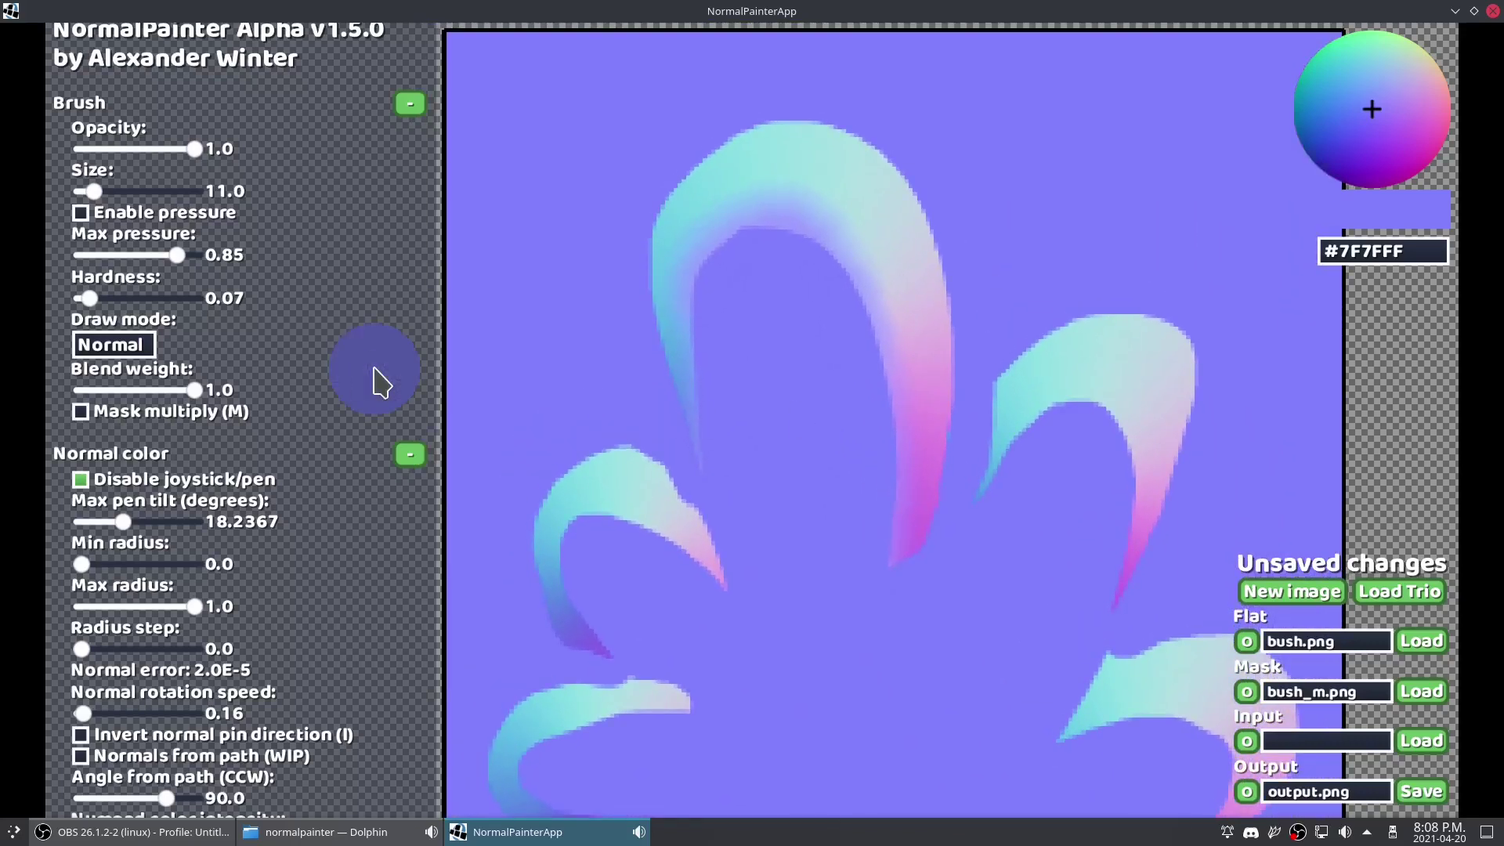
pyautogui.scroll(-7, 376, 383)
pyautogui.scroll(-4, 376, 382)
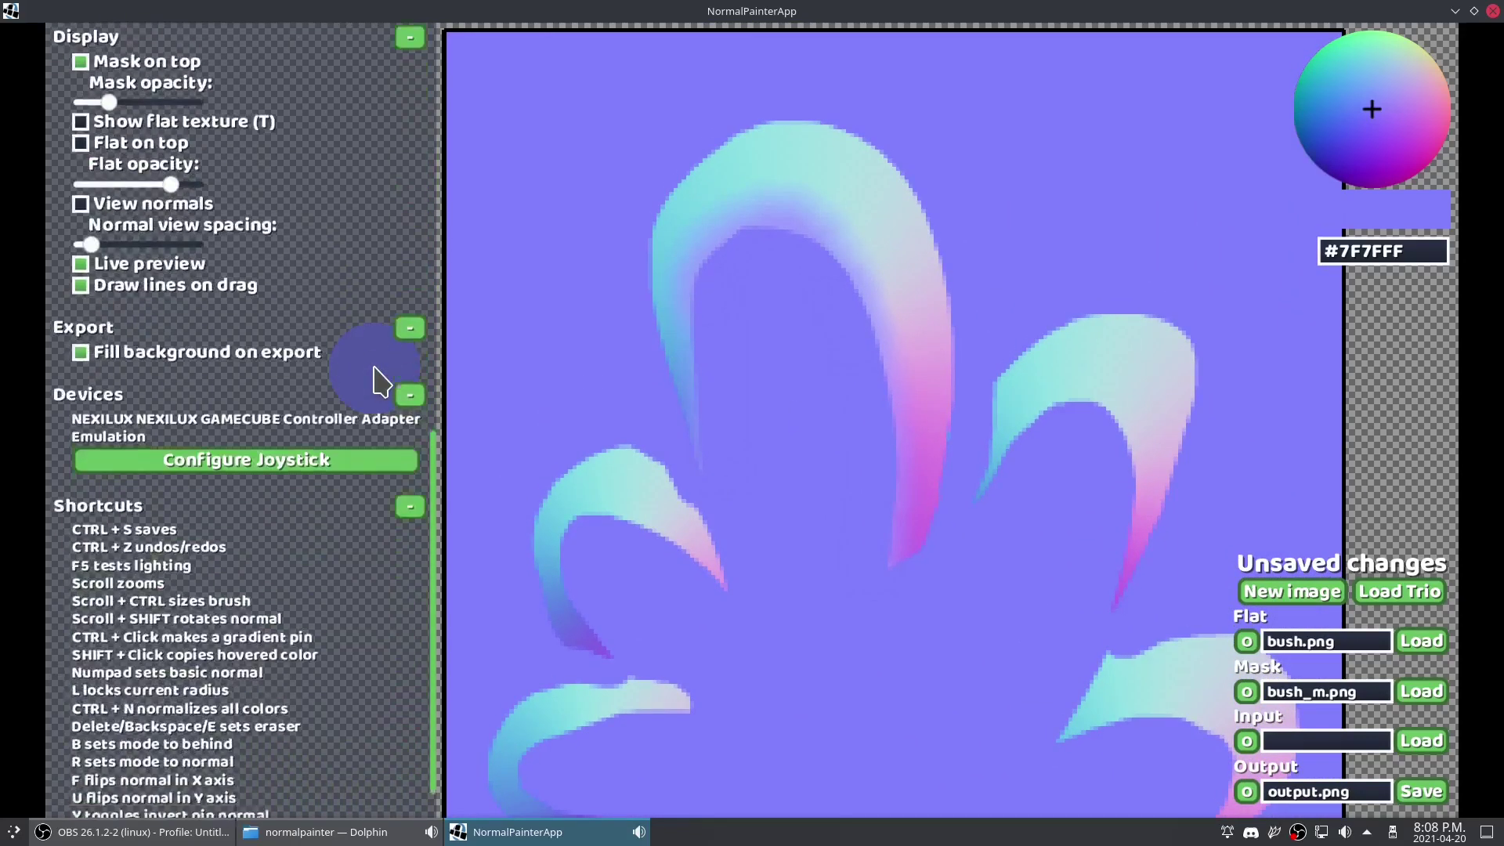
pyautogui.scroll(8, 376, 382)
pyautogui.scroll(-2, 752, 438)
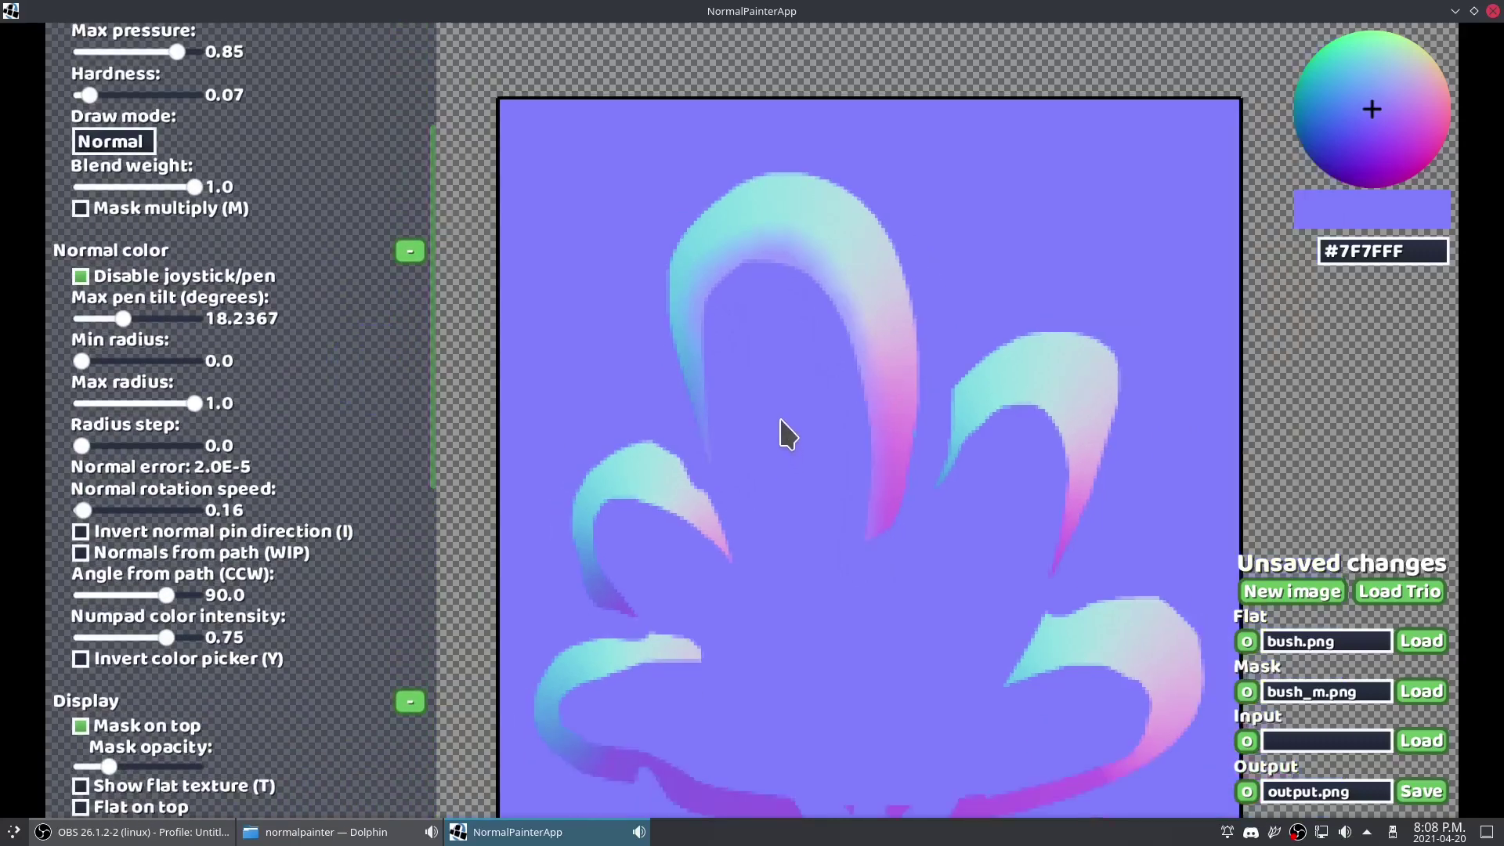
pyautogui.moveTo(943, 366); pyautogui.dragTo(945, 359)
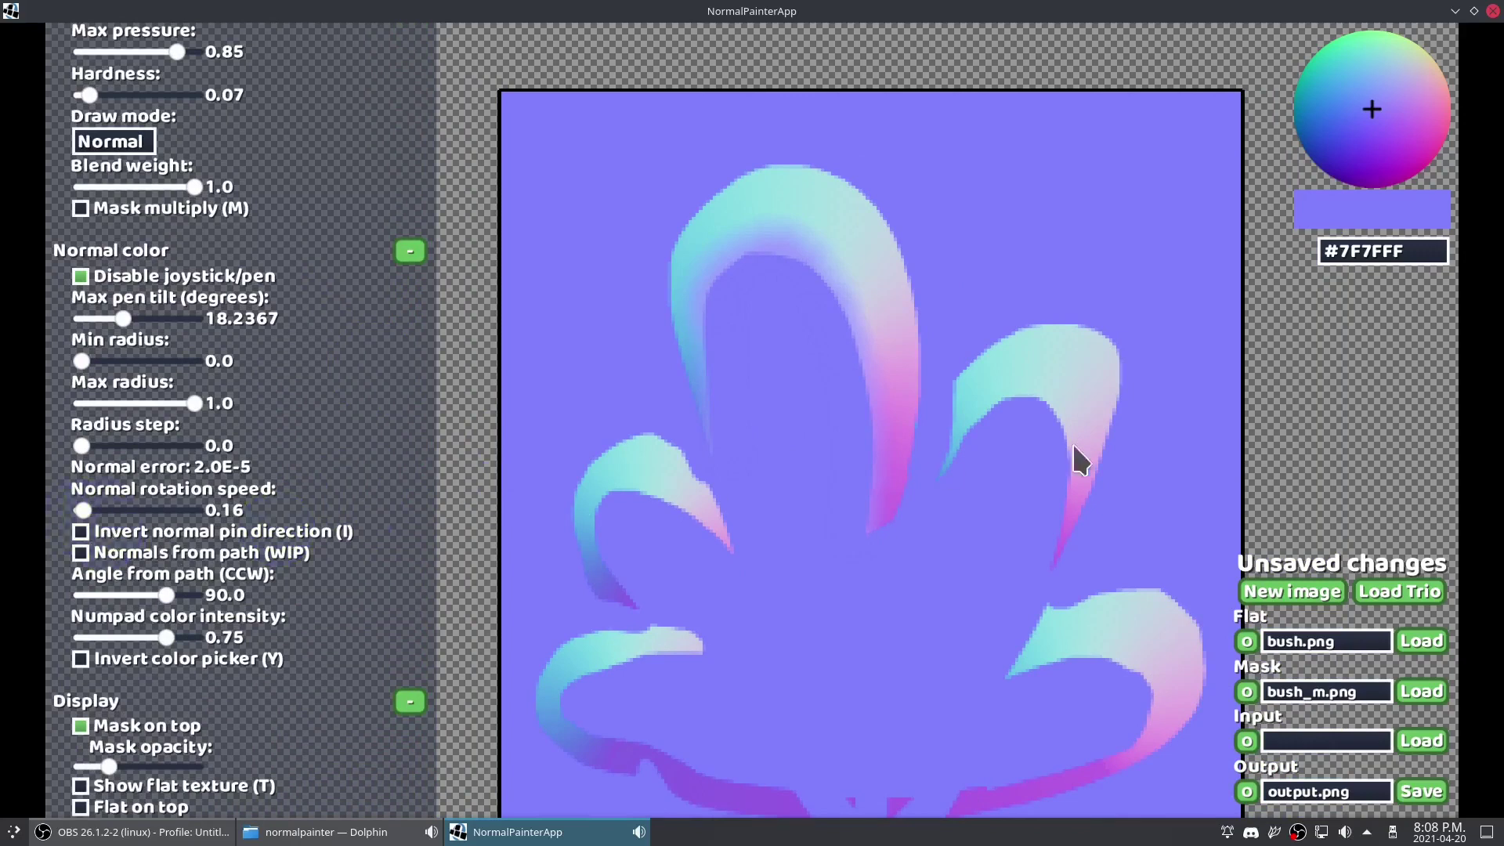
# Step: Preview the bush sprite under the light at a smaller scale and return to the canvas
pyautogui.press('p')
pyautogui.scroll(-4, 635, 668)
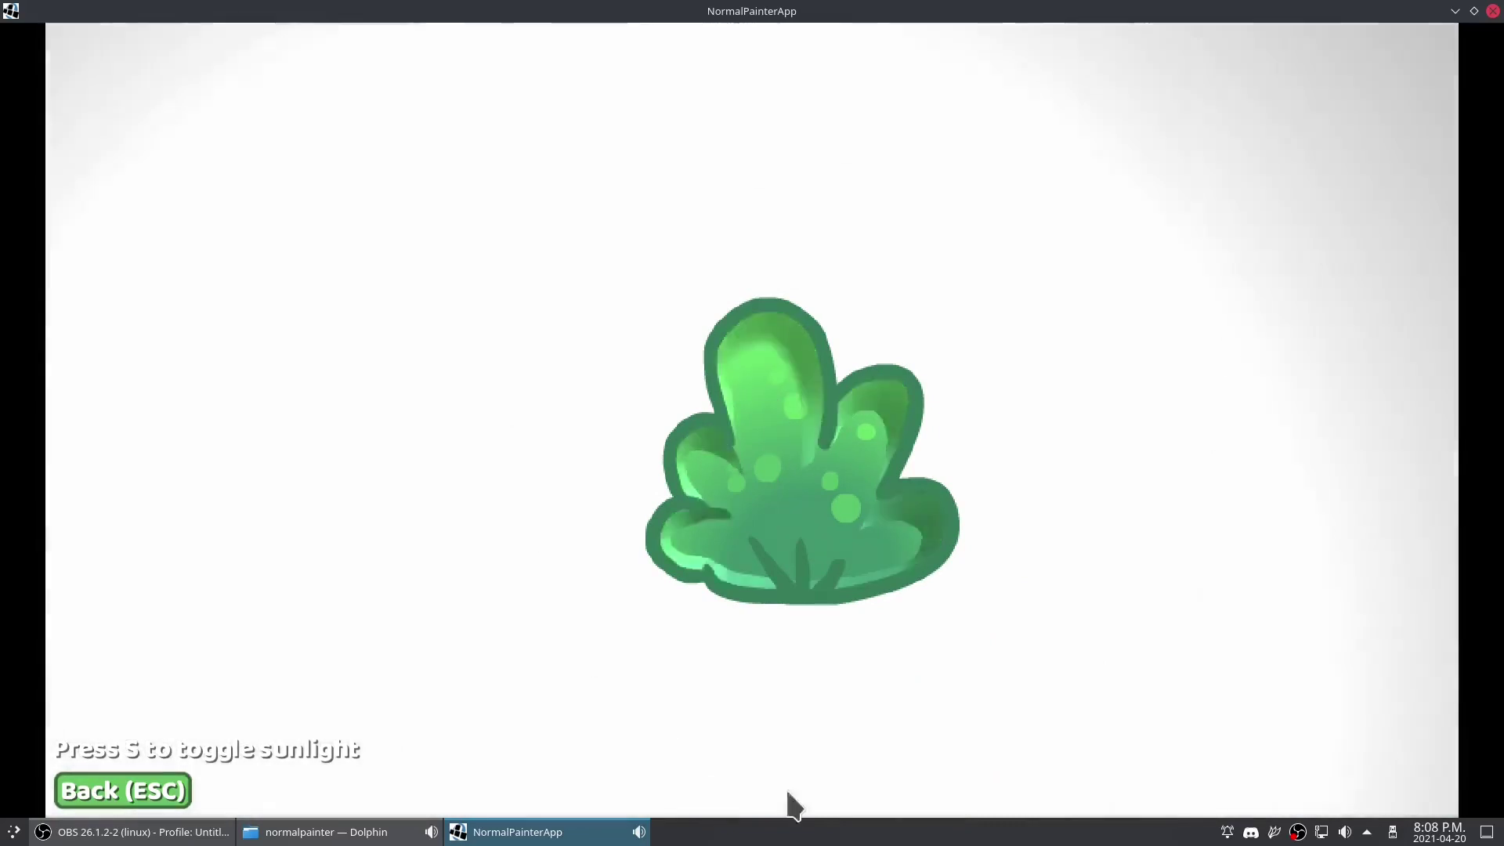
pyautogui.press('Escape')
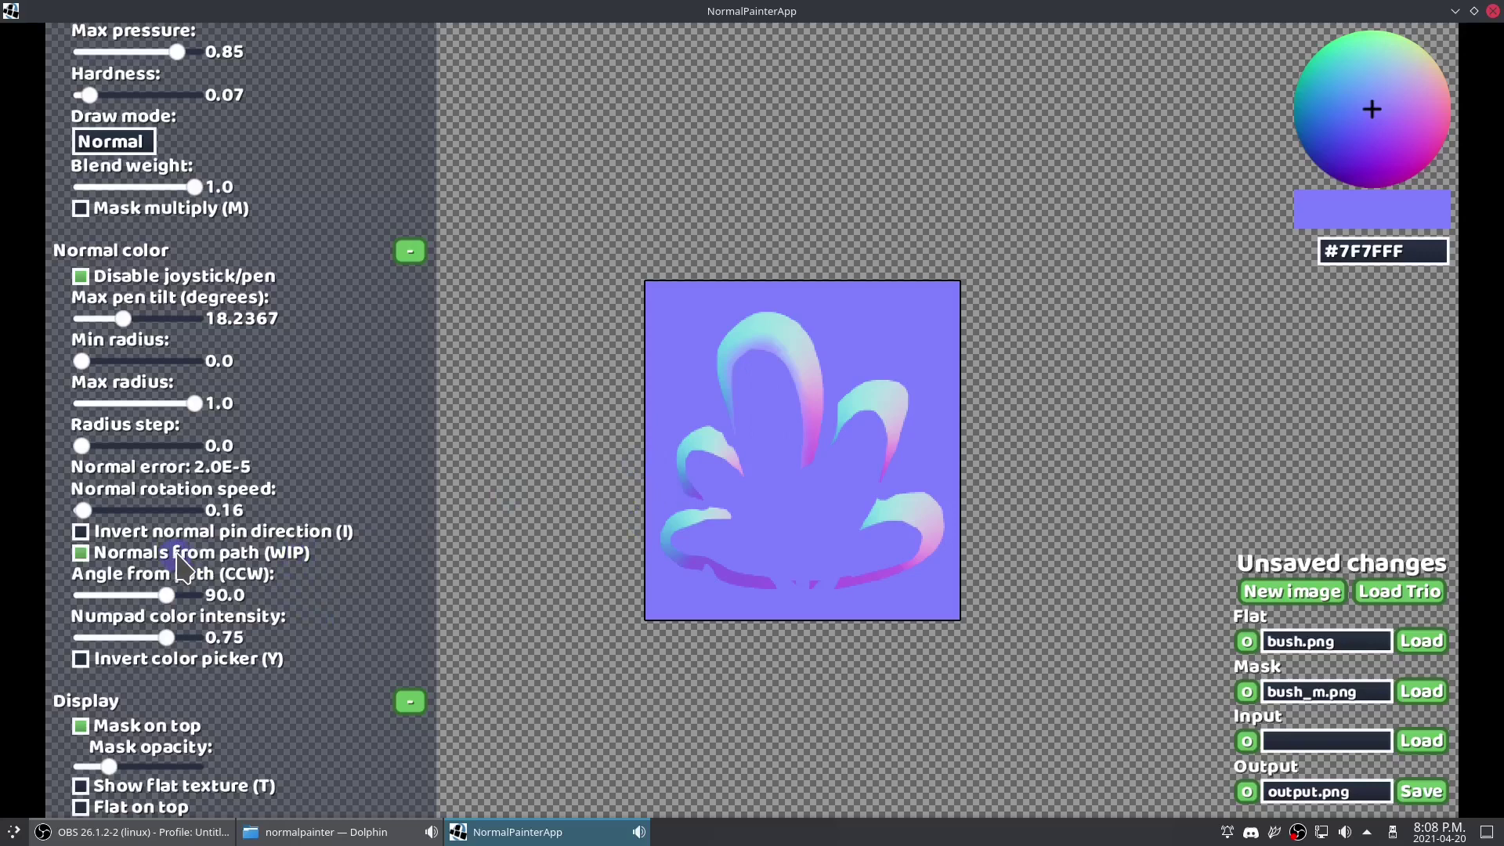
# Step: Enable normals from path and paint a soft arching test stroke from the bush's base over the tallest lobe to the left side
pyautogui.scroll(3, 725, 416)
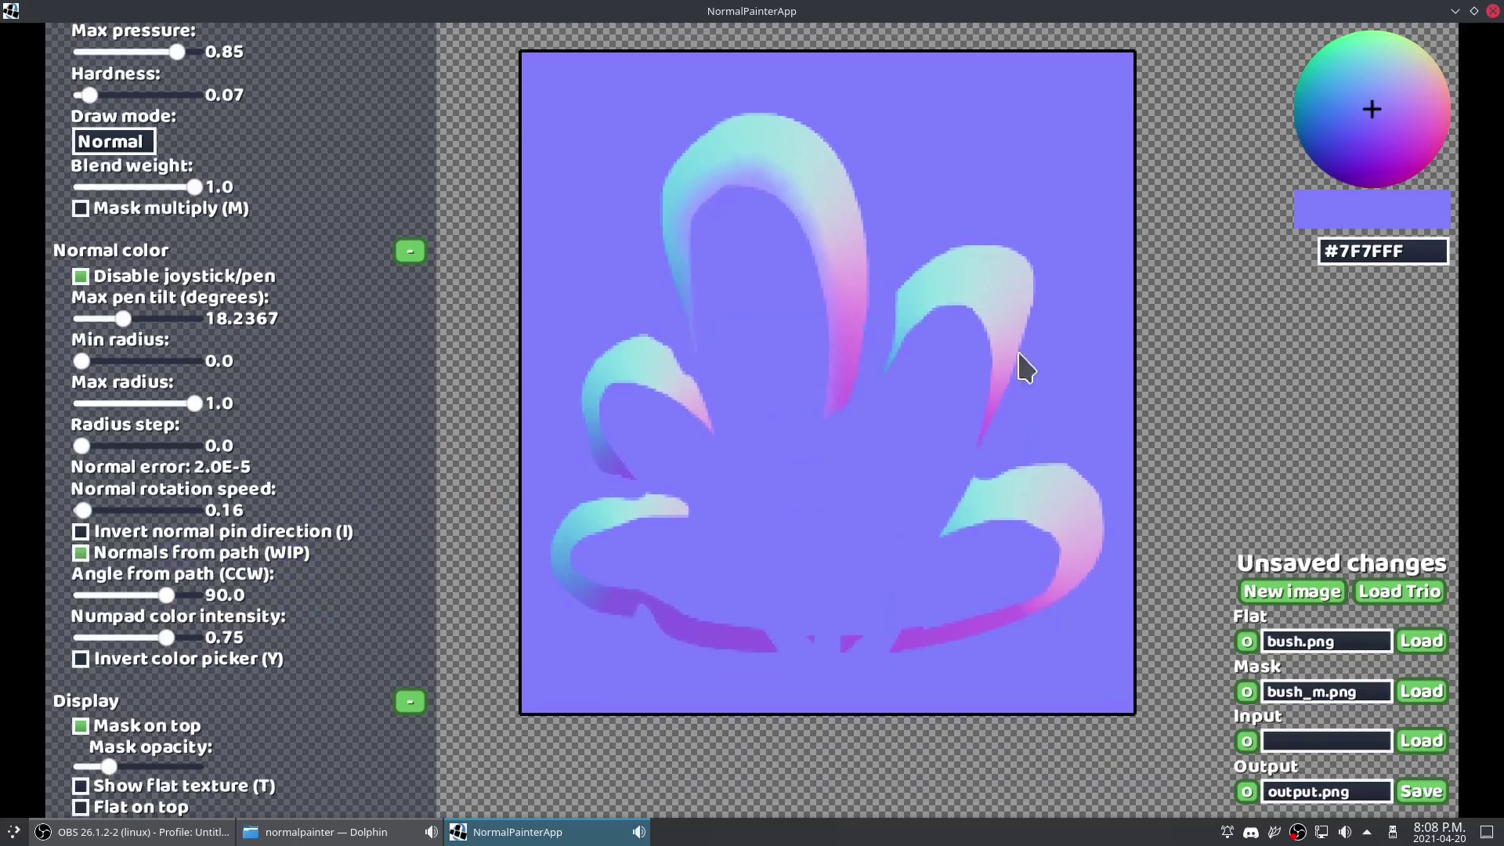
pyautogui.click(1347, 124)
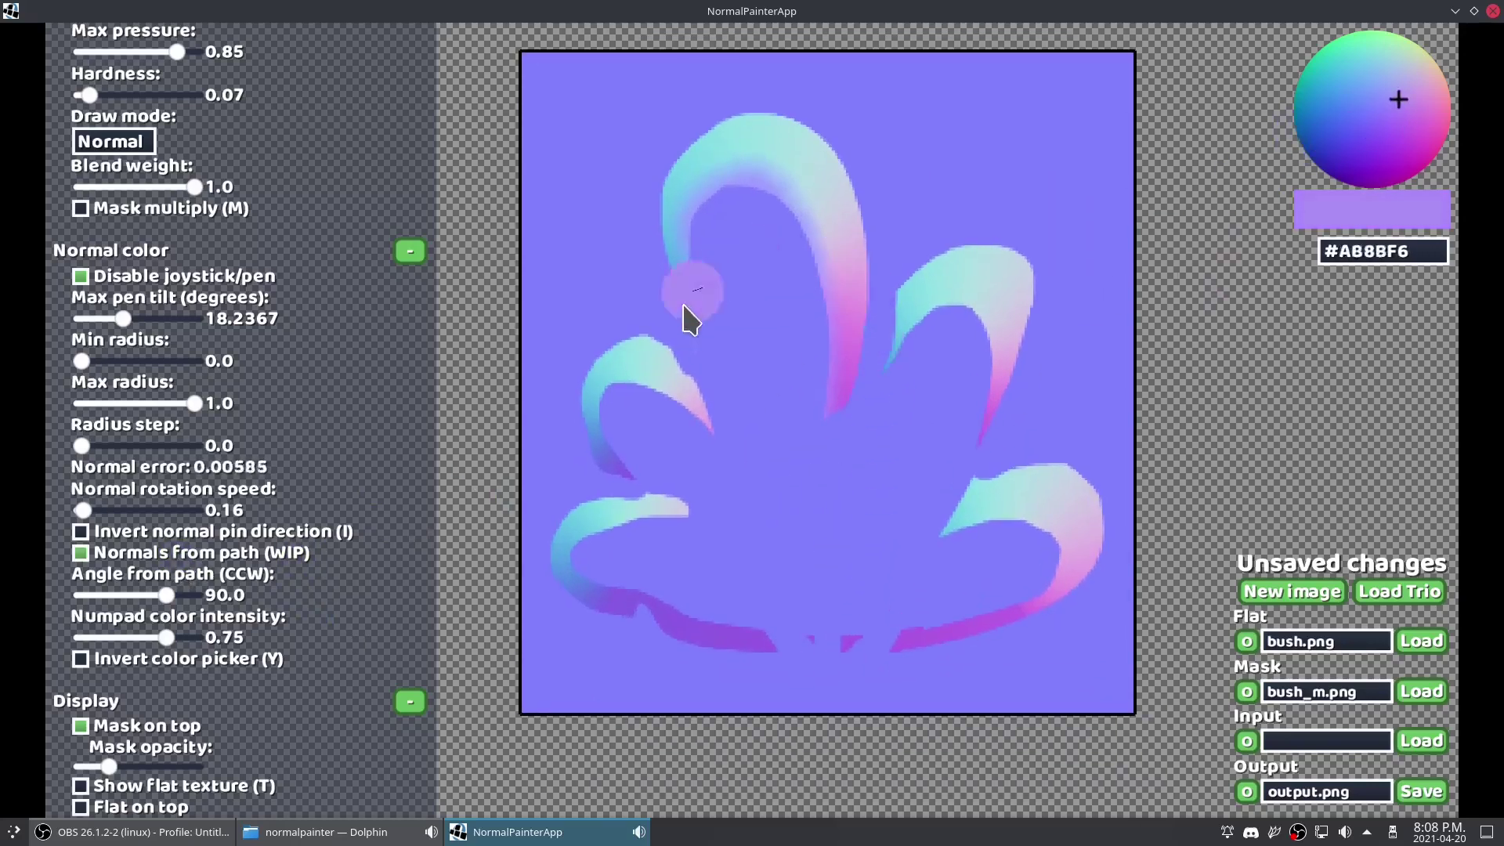
pyautogui.moveTo(859, 602)
pyautogui.mouseDown()
pyautogui.moveTo(852, 247)
pyautogui.moveTo(753, 189)
pyautogui.moveTo(659, 219)
pyautogui.moveTo(590, 335)
pyautogui.moveTo(615, 474)
pyautogui.mouseUp()
# Step: Set the brush hardness to 1.0 and paint a long looping test stroke across the whole bush
pyautogui.scroll(3, 347, 338)
pyautogui.scroll(1, 347, 339)
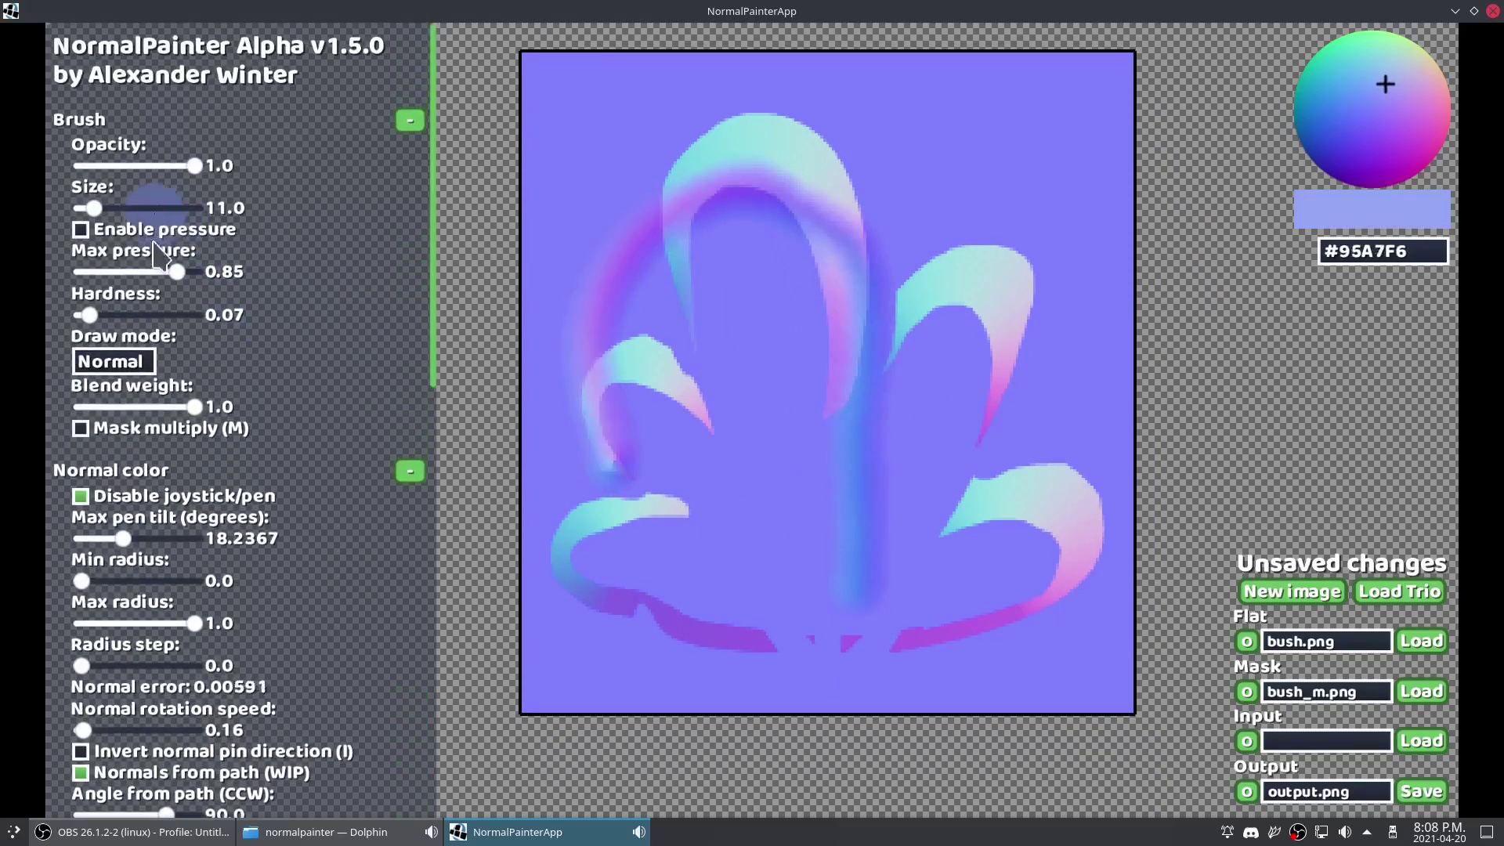
pyautogui.moveTo(88, 315); pyautogui.dragTo(258, 323)
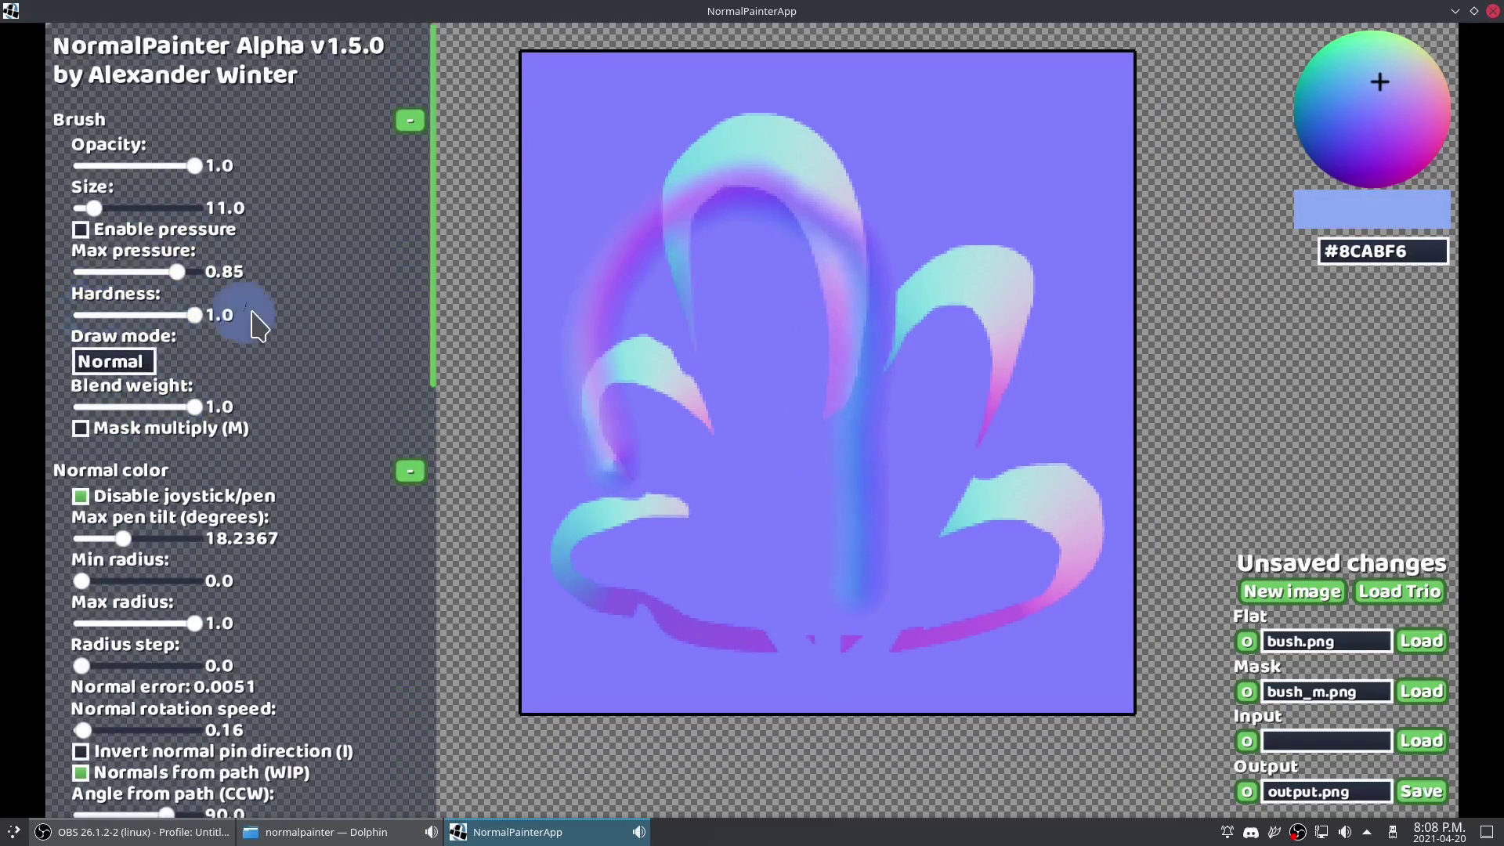
pyautogui.moveTo(661, 510)
pyautogui.mouseDown()
pyautogui.moveTo(617, 333)
pyautogui.moveTo(629, 227)
pyautogui.moveTo(684, 137)
pyautogui.moveTo(807, 116)
pyautogui.moveTo(947, 208)
pyautogui.moveTo(1008, 337)
pyautogui.moveTo(995, 504)
pyautogui.moveTo(957, 575)
pyautogui.moveTo(840, 635)
pyautogui.moveTo(778, 640)
pyautogui.moveTo(724, 594)
pyautogui.moveTo(727, 558)
pyautogui.moveTo(838, 440)
pyautogui.moveTo(823, 341)
pyautogui.moveTo(671, 345)
pyautogui.mouseUp()
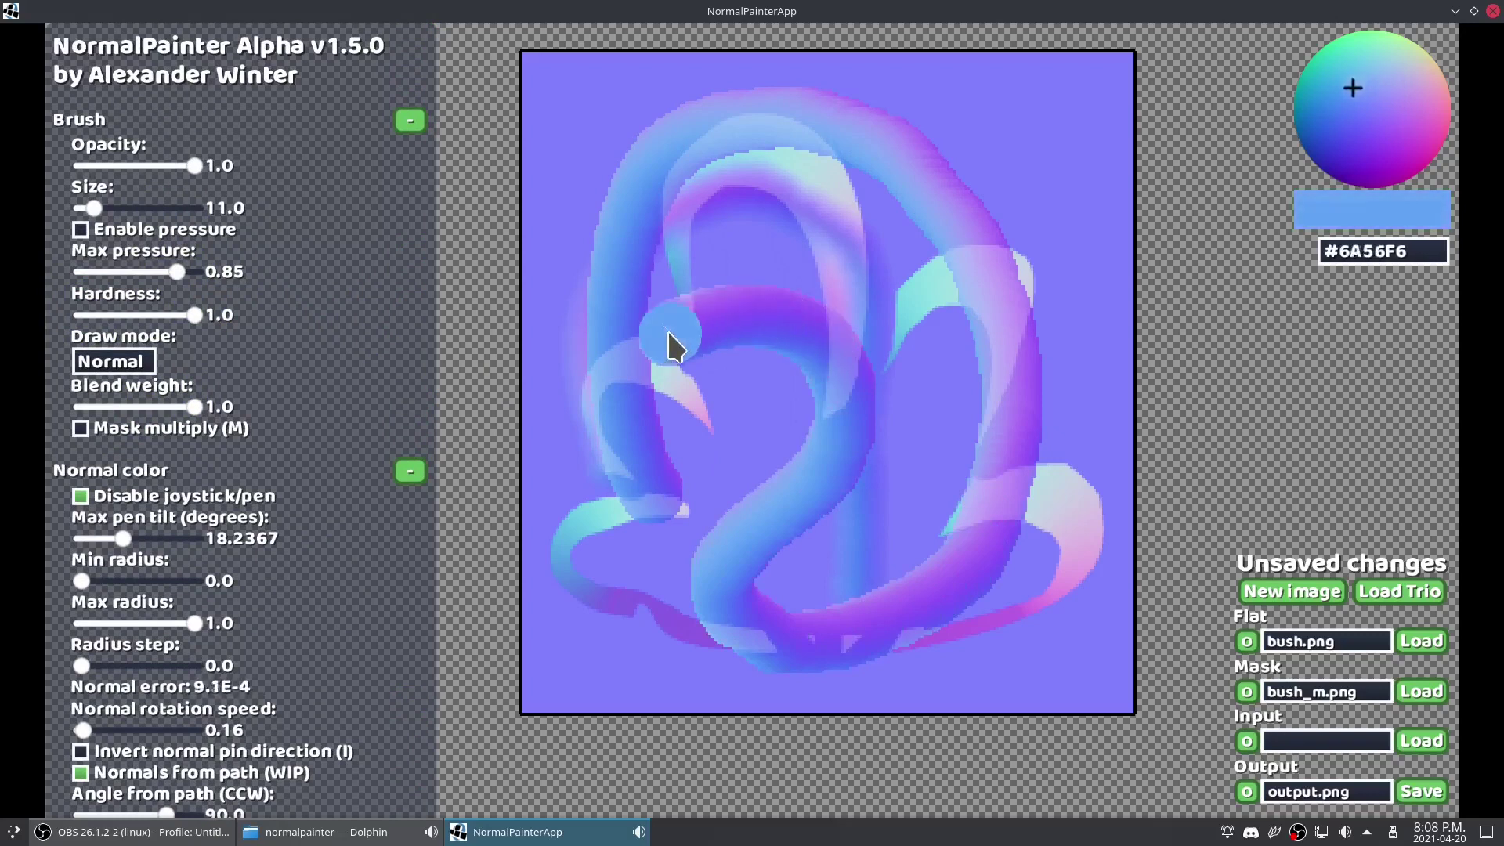
# Step: Start a new blank image, discarding the painted normal map while keeping the bush mask
pyautogui.scroll(2, 970, 339)
pyautogui.scroll(-3, 952, 362)
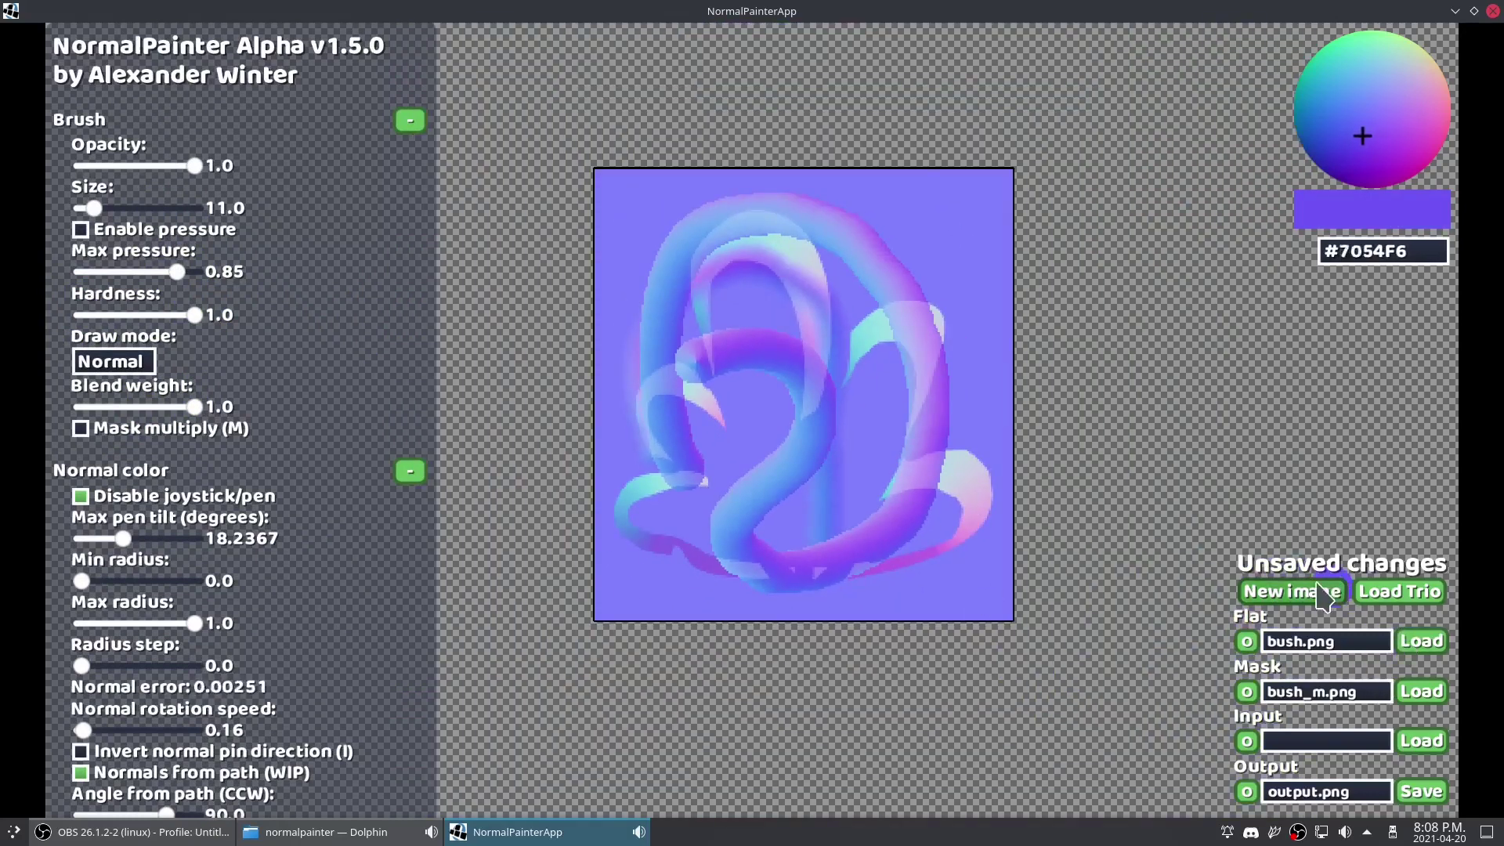
pyautogui.click(1293, 592)
pyautogui.click(717, 473)
pyautogui.scroll(2, 757, 438)
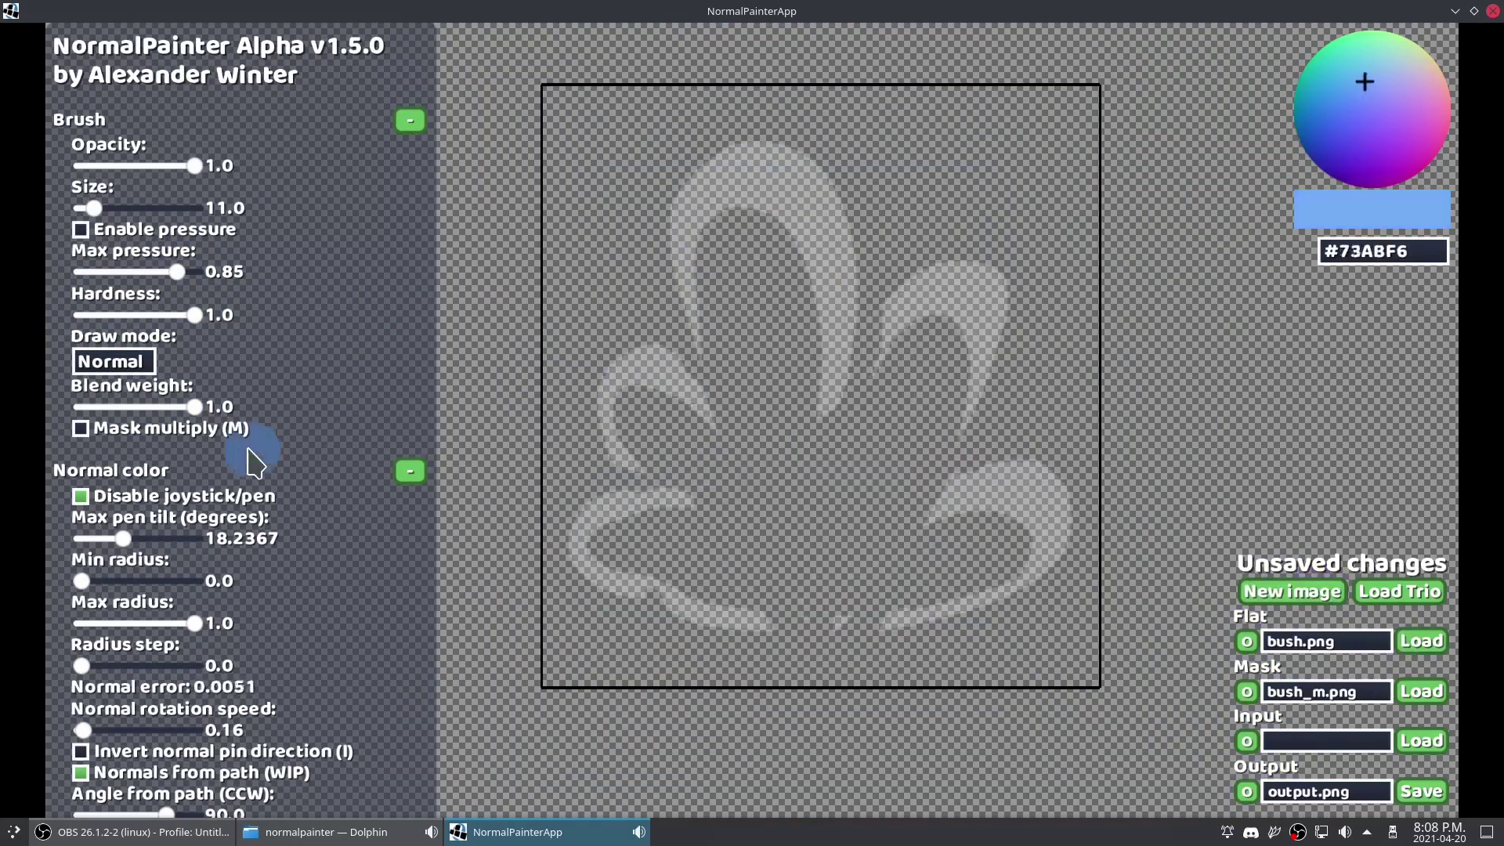
# Step: Show the flat texture of the bush on the canvas and enable mask multiply for the brush
pyautogui.scroll(-10, 254, 462)
pyautogui.scroll(5, 125, 408)
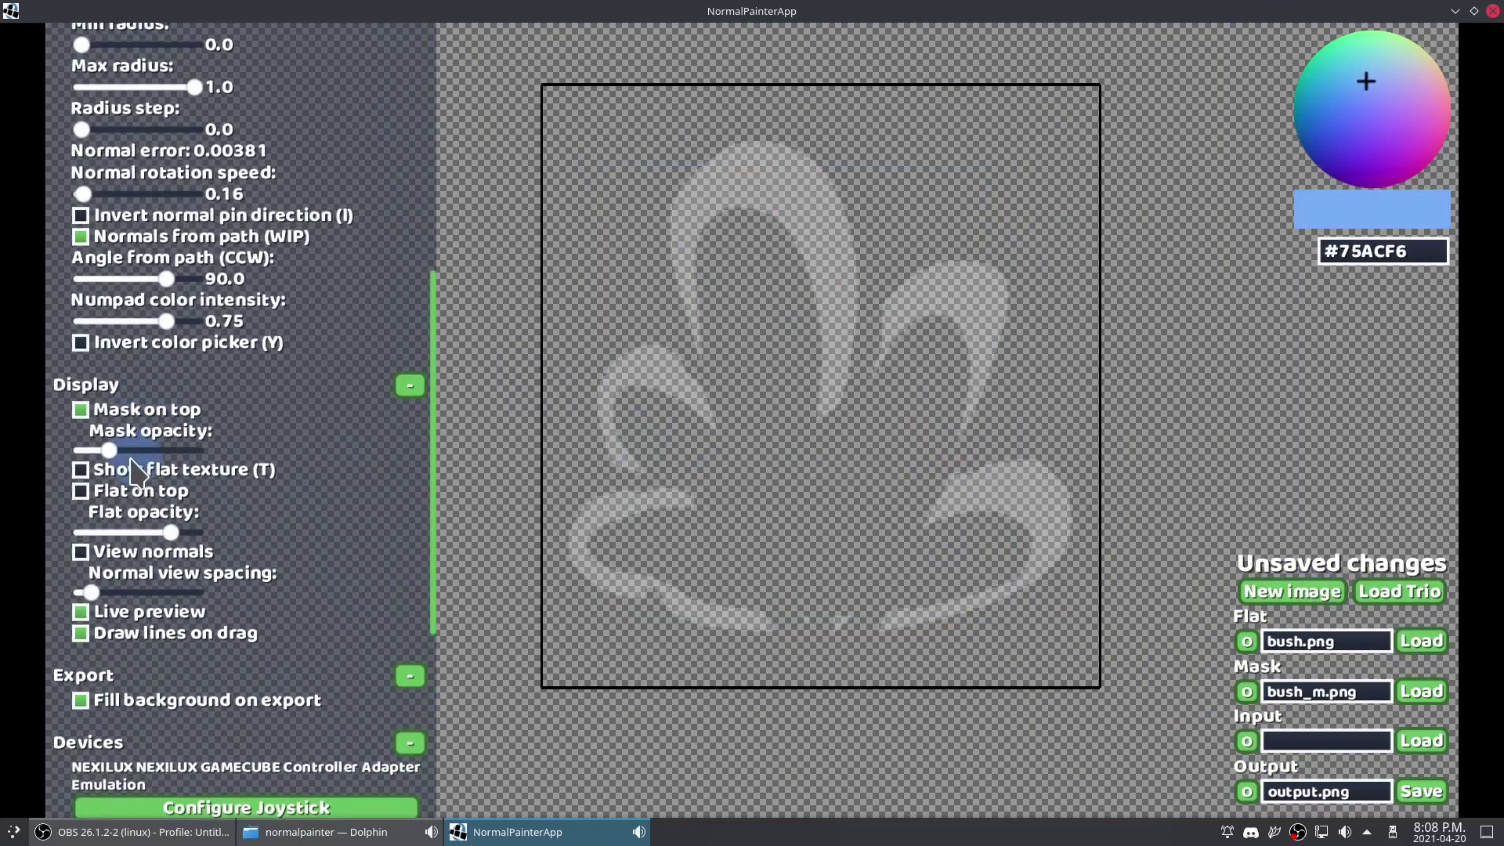
pyautogui.click(135, 471)
pyautogui.scroll(2, 715, 478)
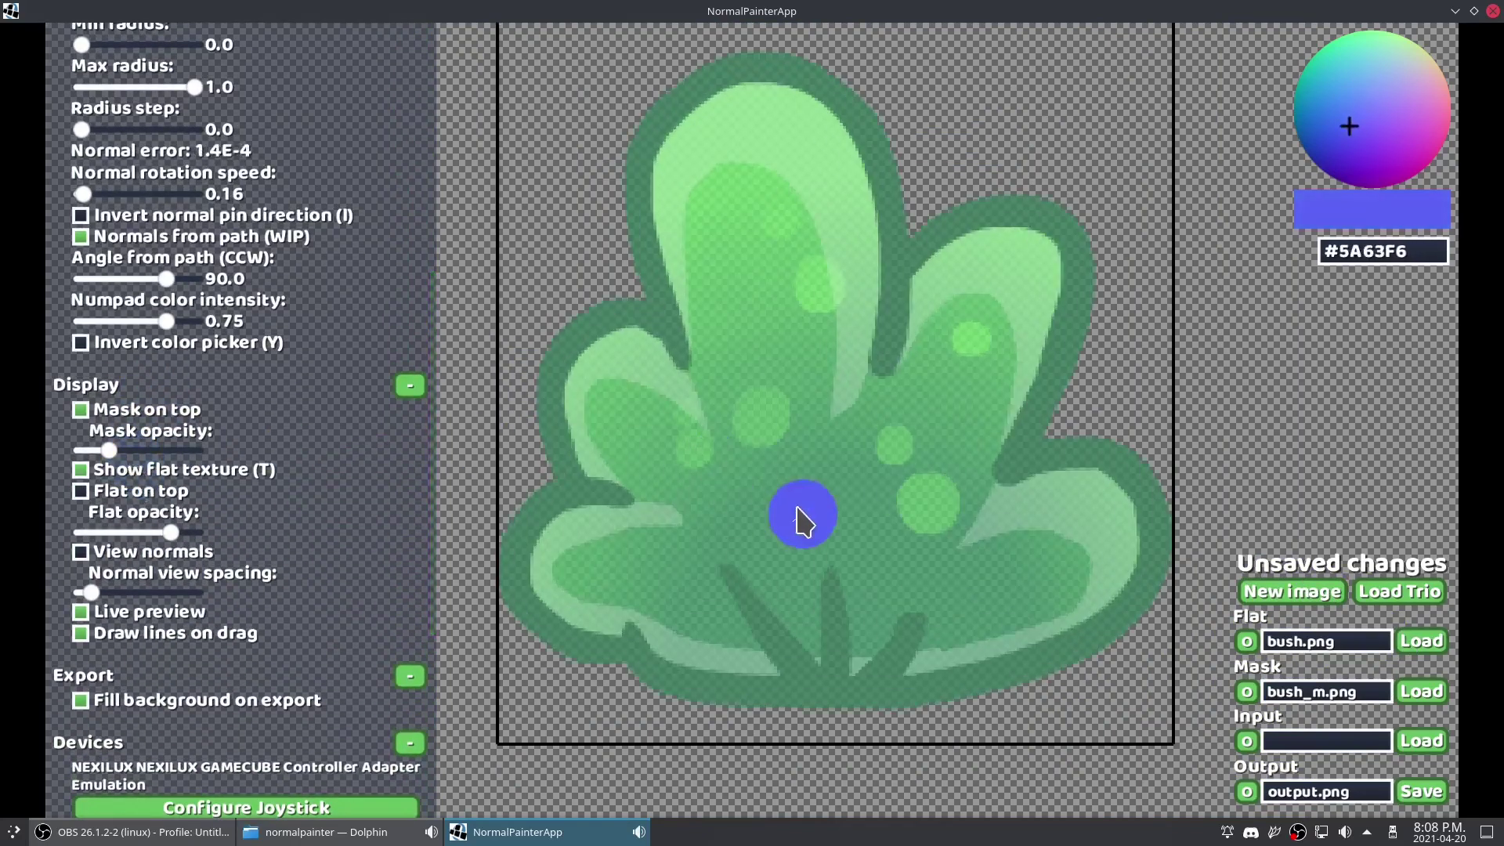
pyautogui.moveTo(718, 556); pyautogui.dragTo(769, 556)
pyautogui.scroll(6, 379, 403)
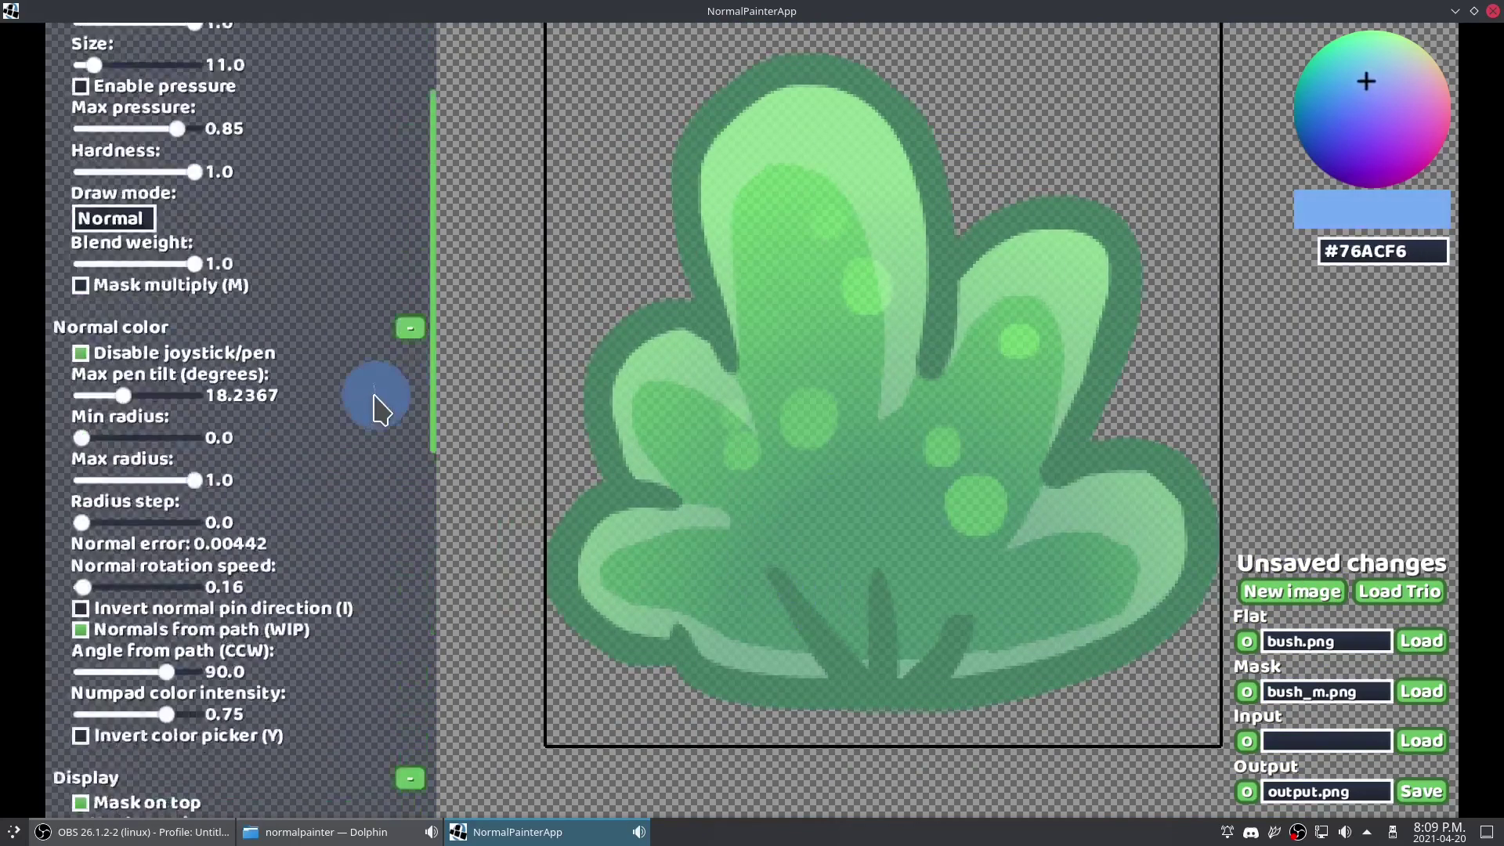
pyautogui.click(159, 430)
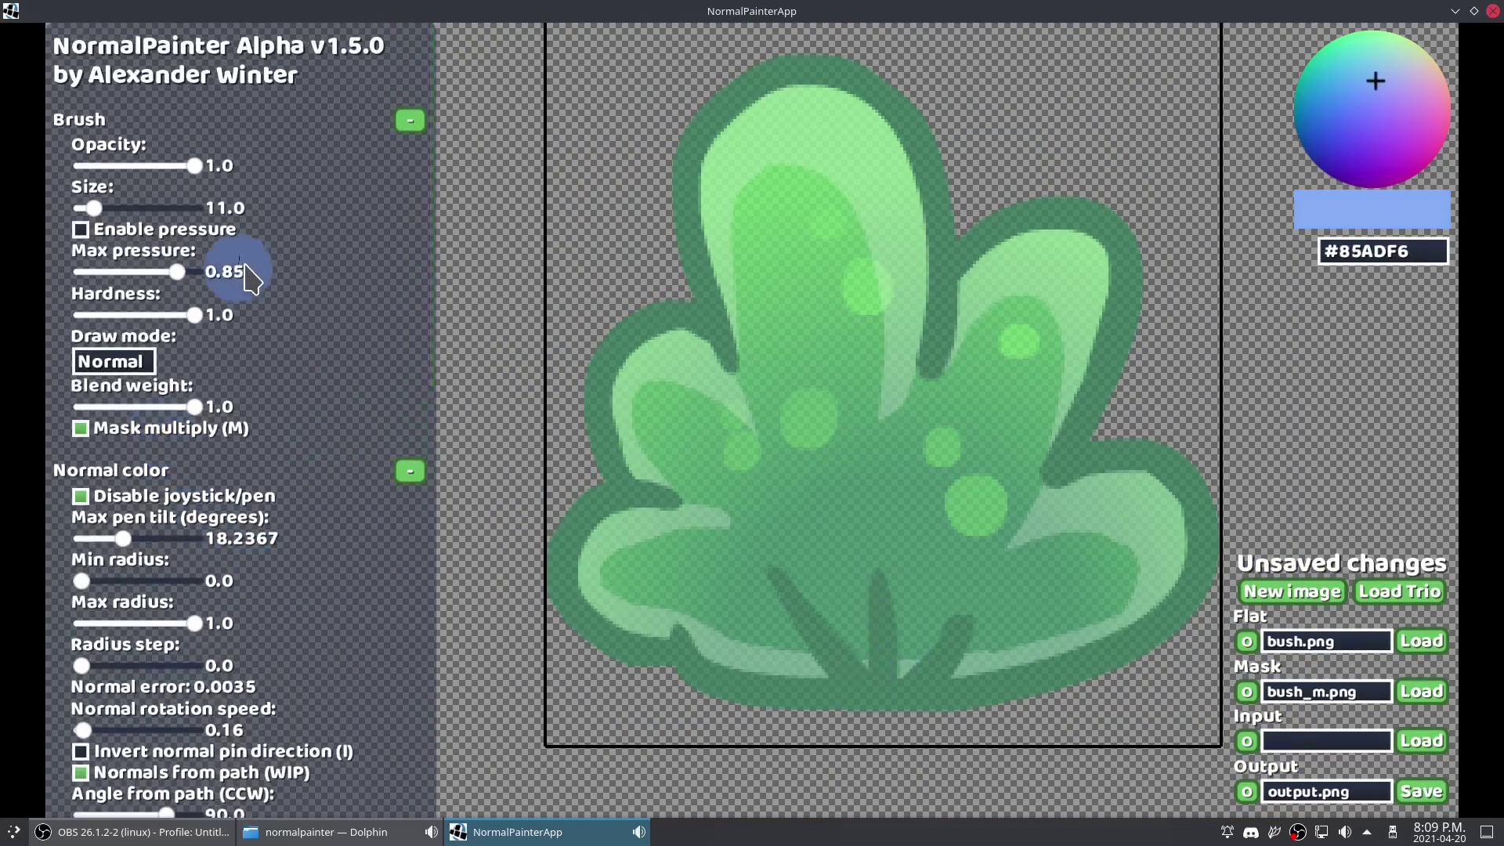
# Step: Set the brush size to 19 and paint path-based normals along the masked bands of the bush's two right-hand lobes
pyautogui.moveTo(102, 213); pyautogui.dragTo(105, 212)
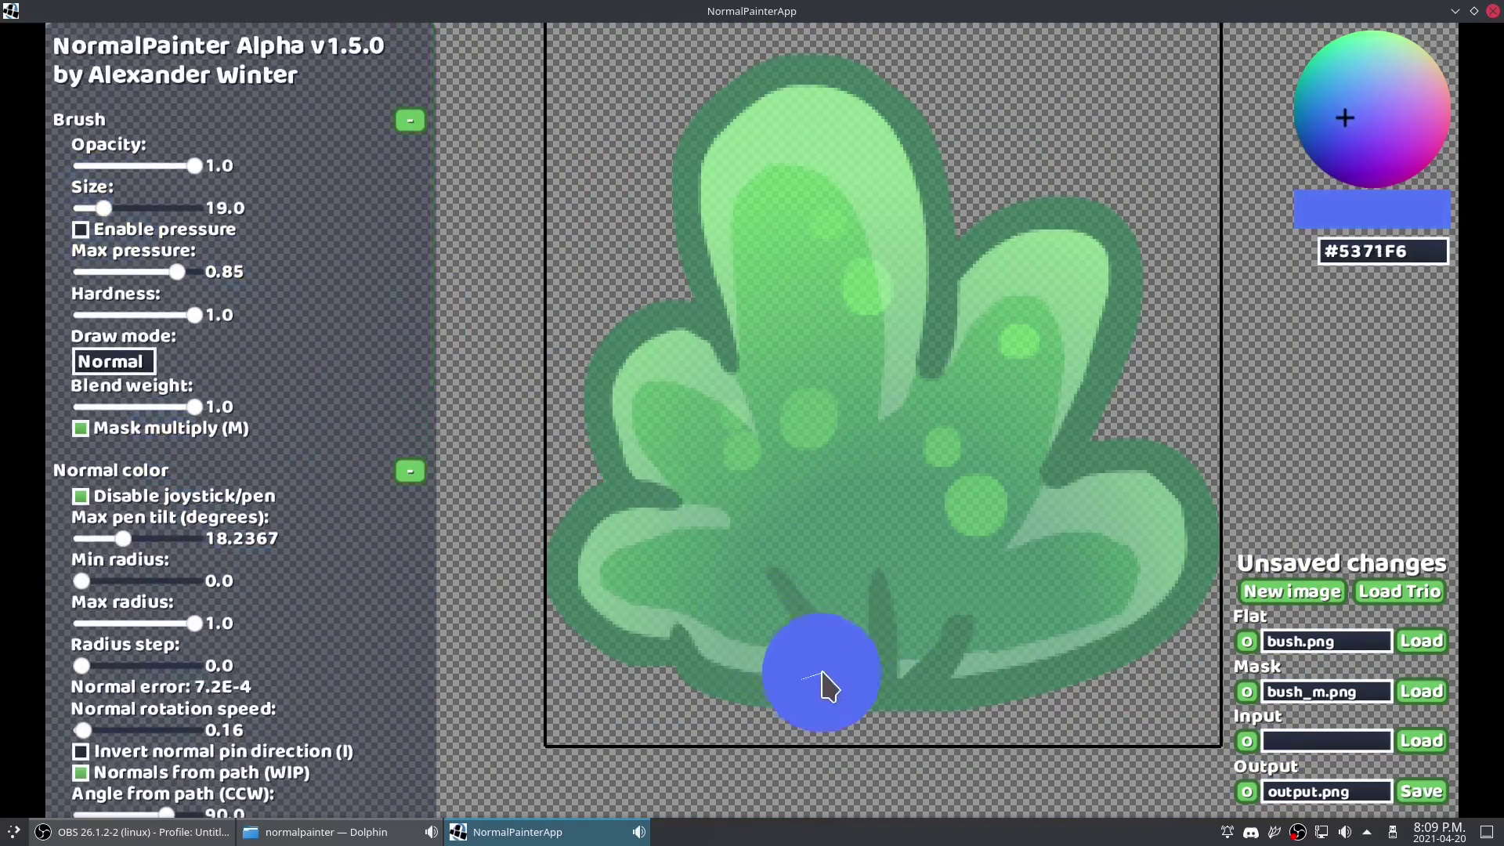
pyautogui.click(876, 655)
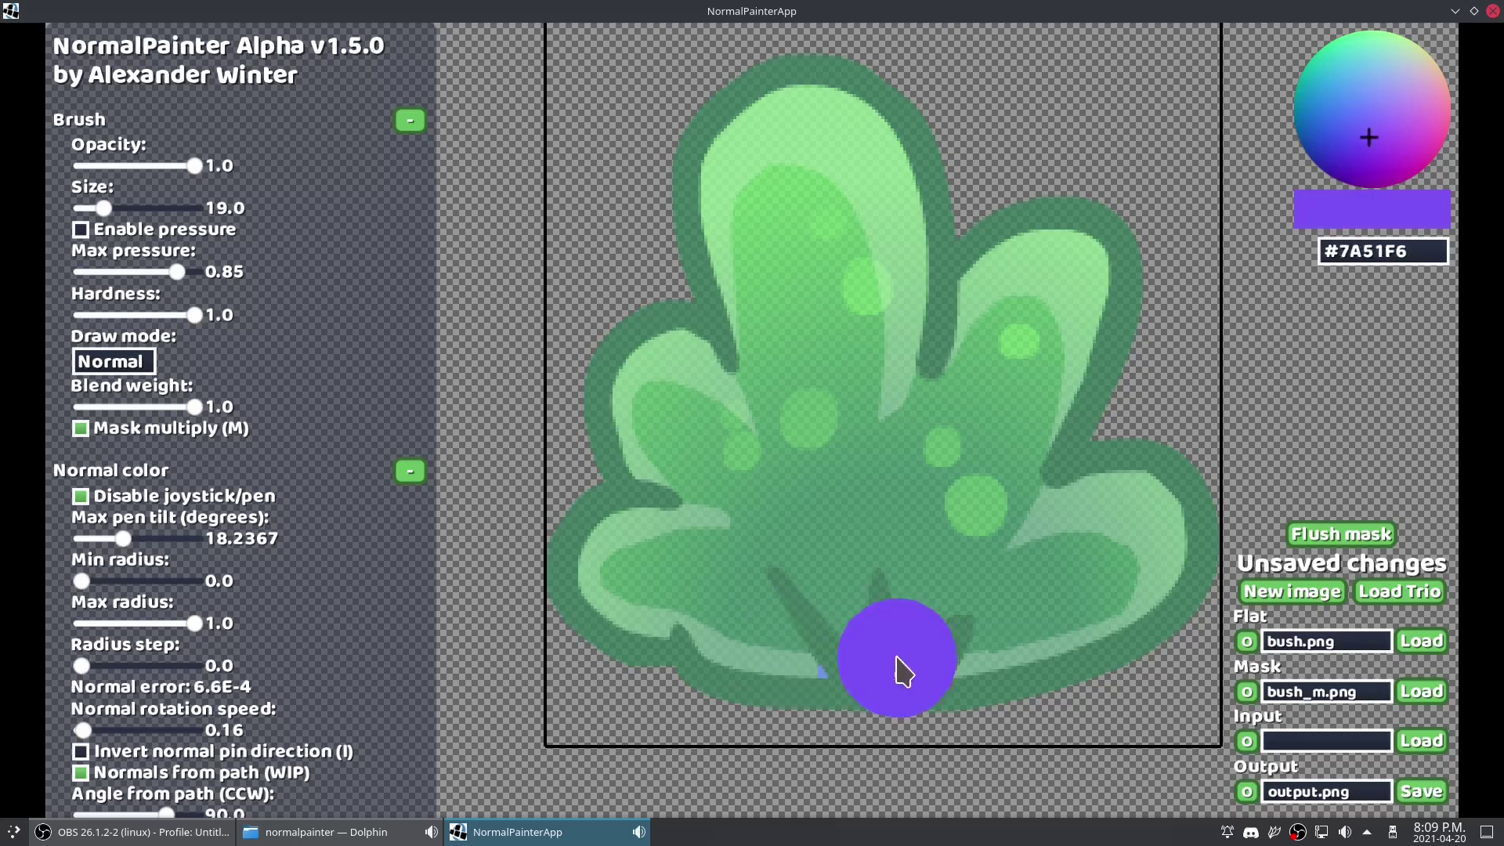
pyautogui.moveTo(900, 670)
pyautogui.mouseDown()
pyautogui.moveTo(1098, 634)
pyautogui.moveTo(1181, 585)
pyautogui.moveTo(1184, 558)
pyautogui.moveTo(1157, 532)
pyautogui.moveTo(1027, 519)
pyautogui.moveTo(1083, 375)
pyautogui.moveTo(1080, 300)
pyautogui.moveTo(1056, 263)
pyautogui.moveTo(1003, 282)
pyautogui.moveTo(979, 365)
pyautogui.mouseUp()
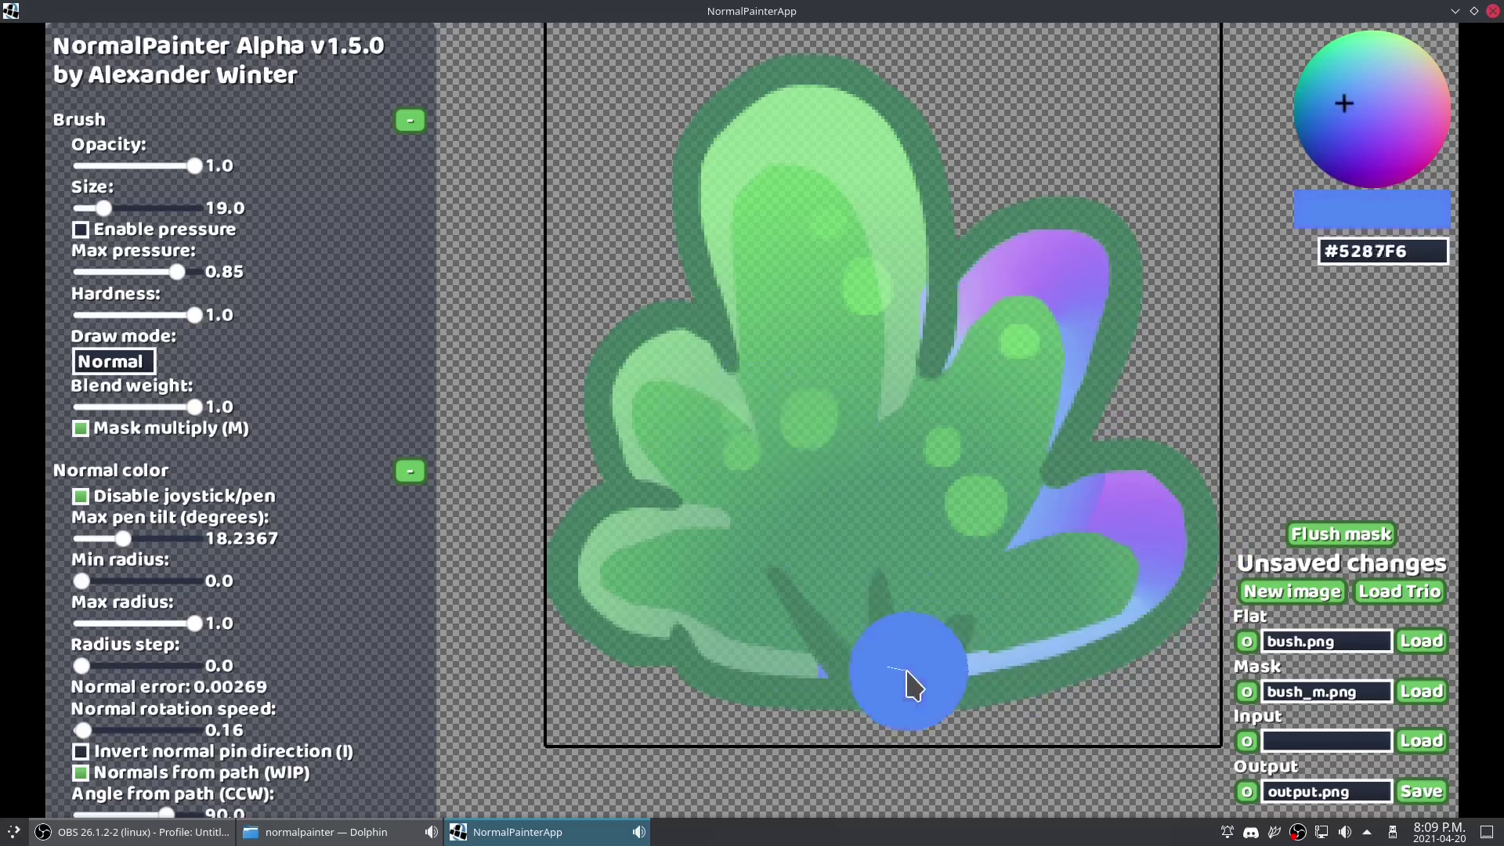
# Step: Preview the lit bush sprite at several scales to check the path-based shading, and return to the canvas
pyautogui.press('space')
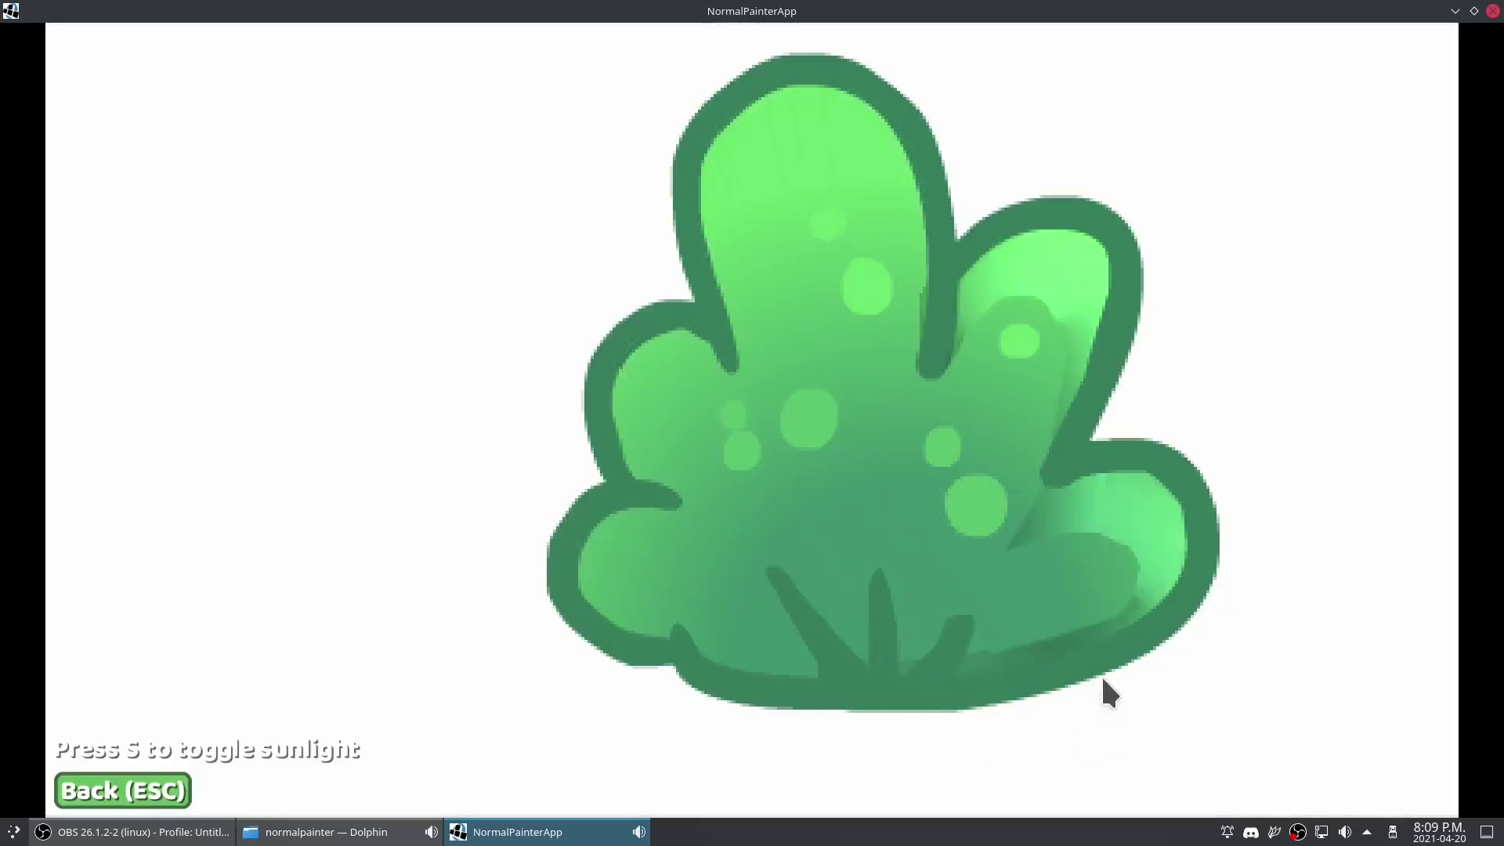
pyautogui.scroll(-5, 749, 704)
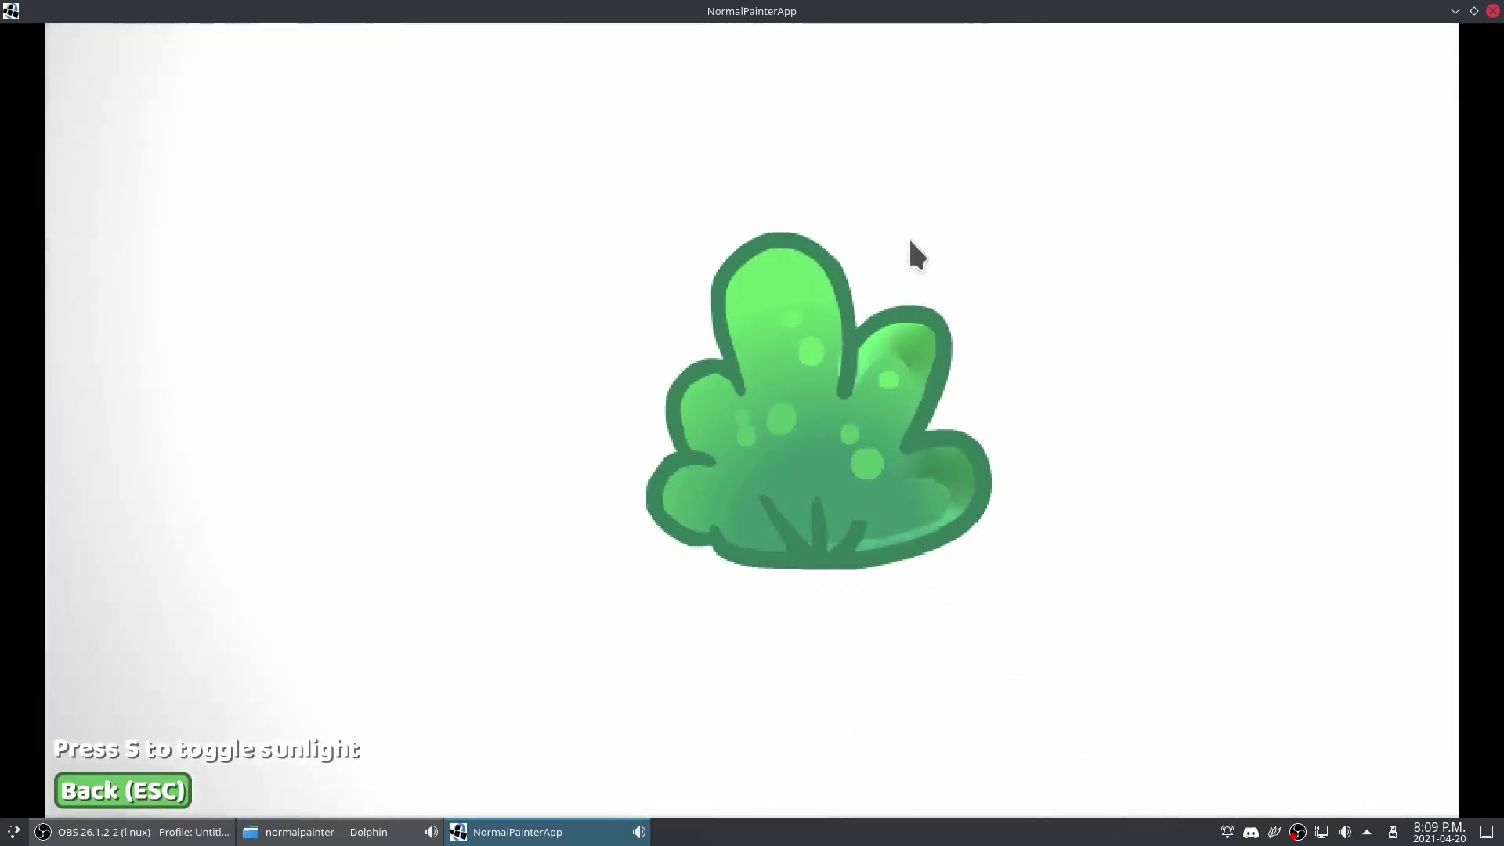
pyautogui.scroll(-4, 1011, 450)
pyautogui.scroll(5, 989, 403)
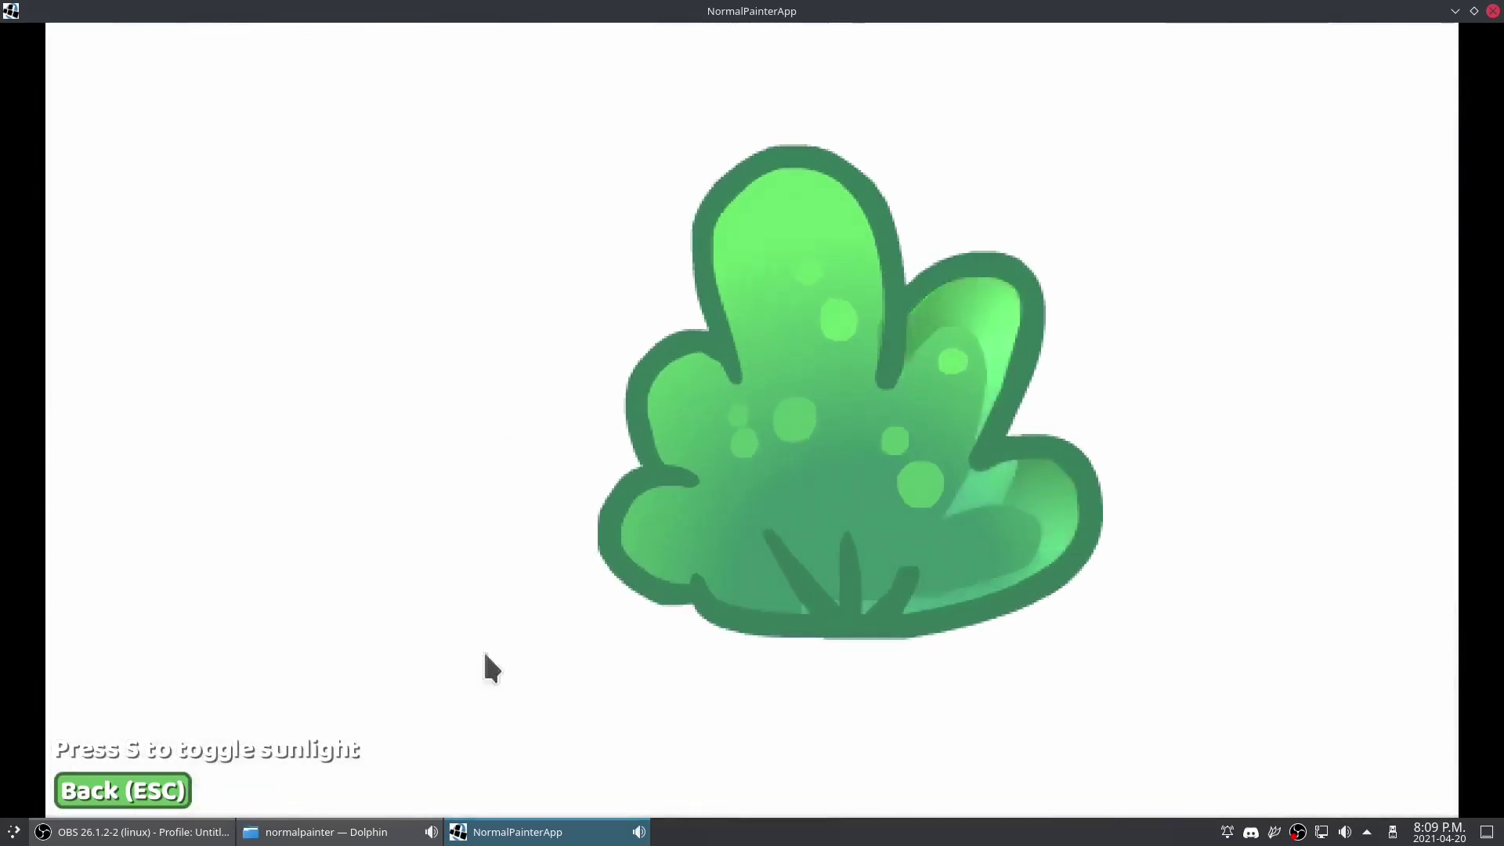
pyautogui.press('Escape')
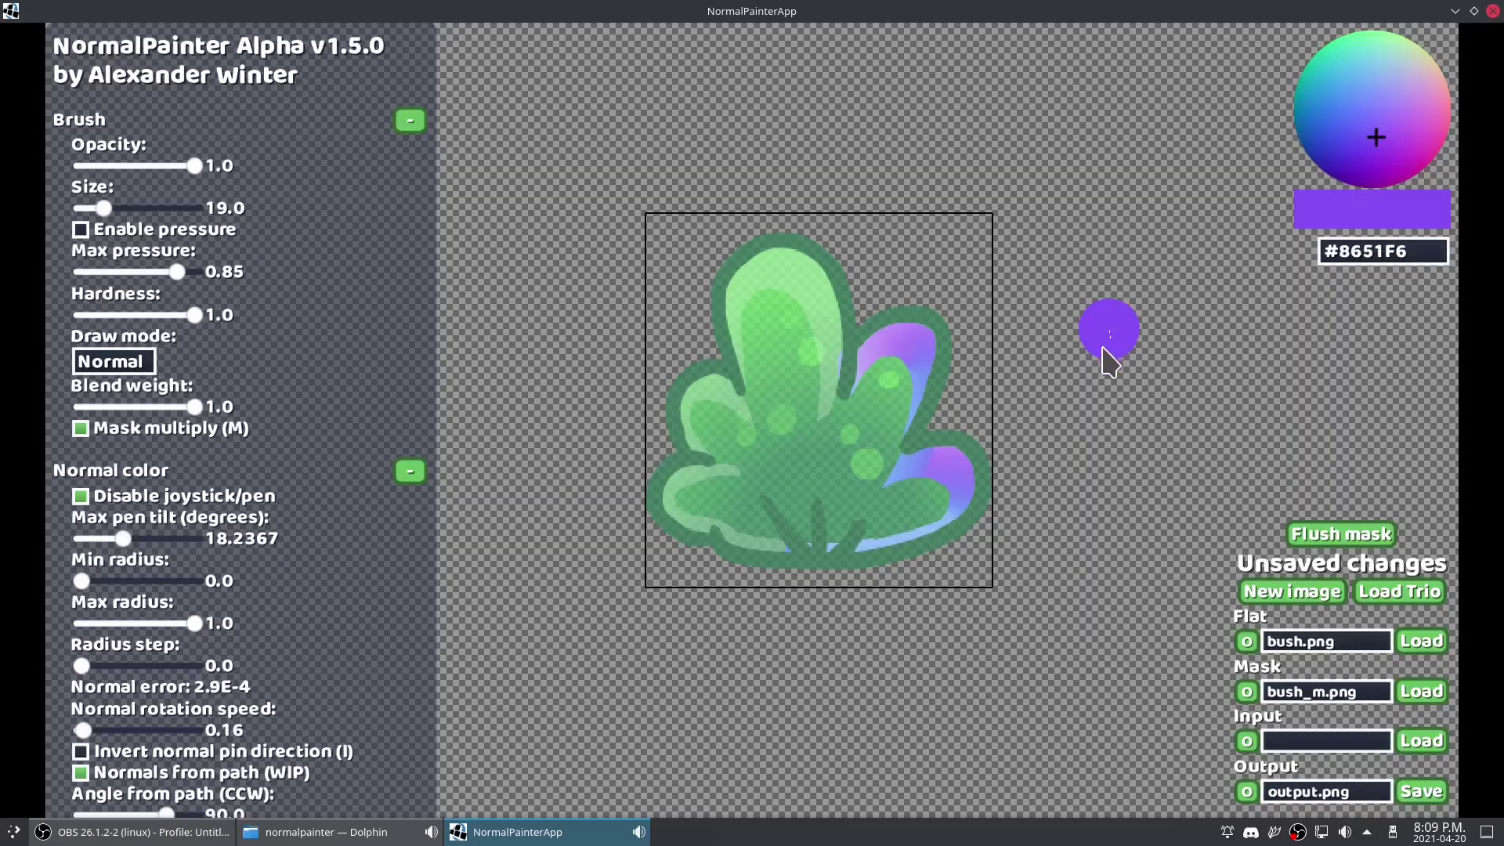
# Step: Try the numpad presets for the left-facing, flat and right-facing normals, ending on the flat #7F7FFF color
pyautogui.scroll(3, 1097, 345)
pyautogui.scroll(2, 705, 564)
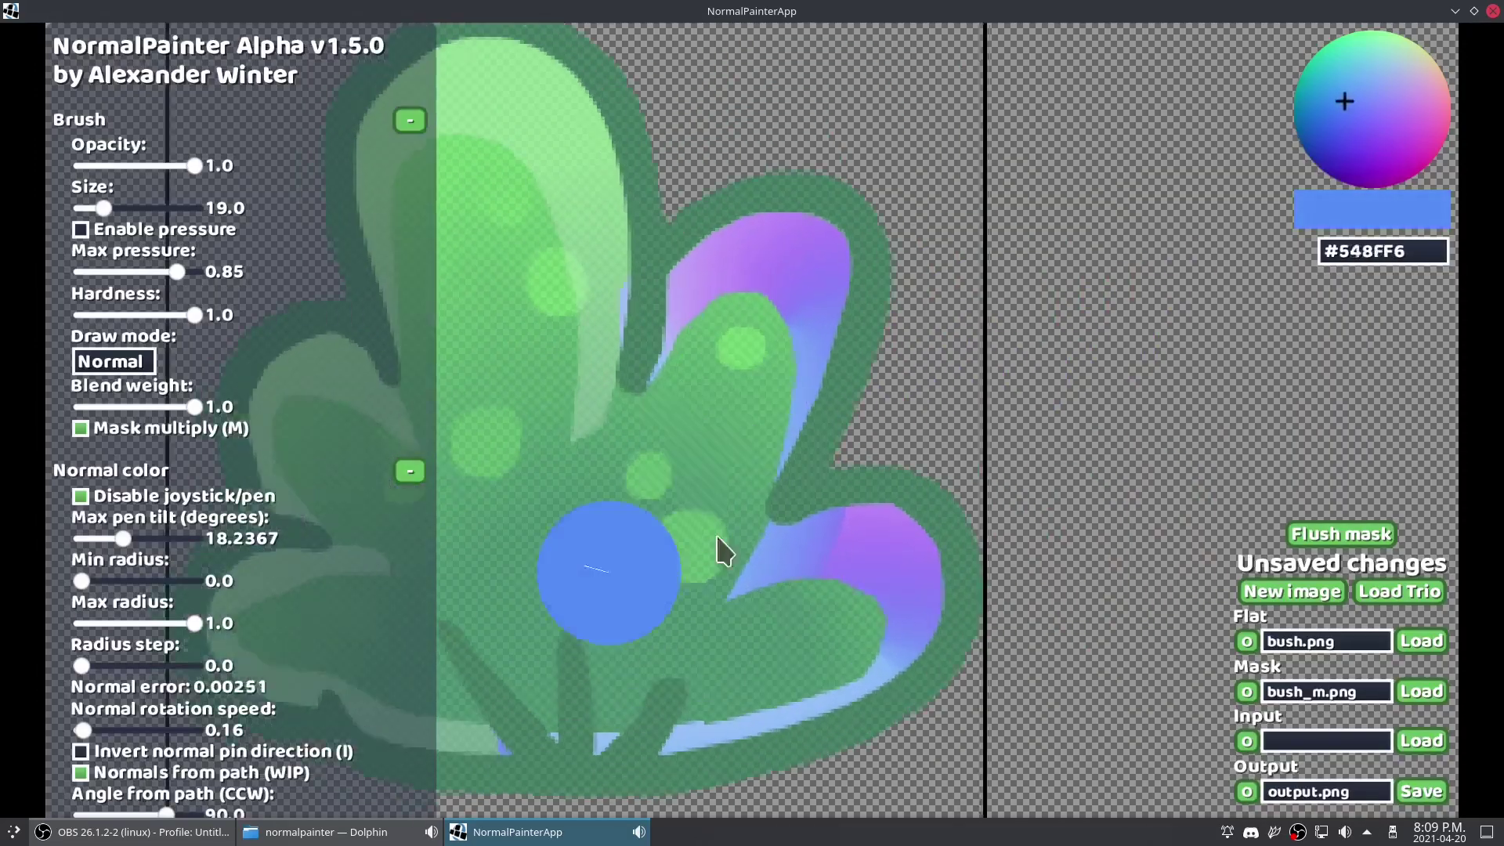
pyautogui.scroll(-5, 274, 510)
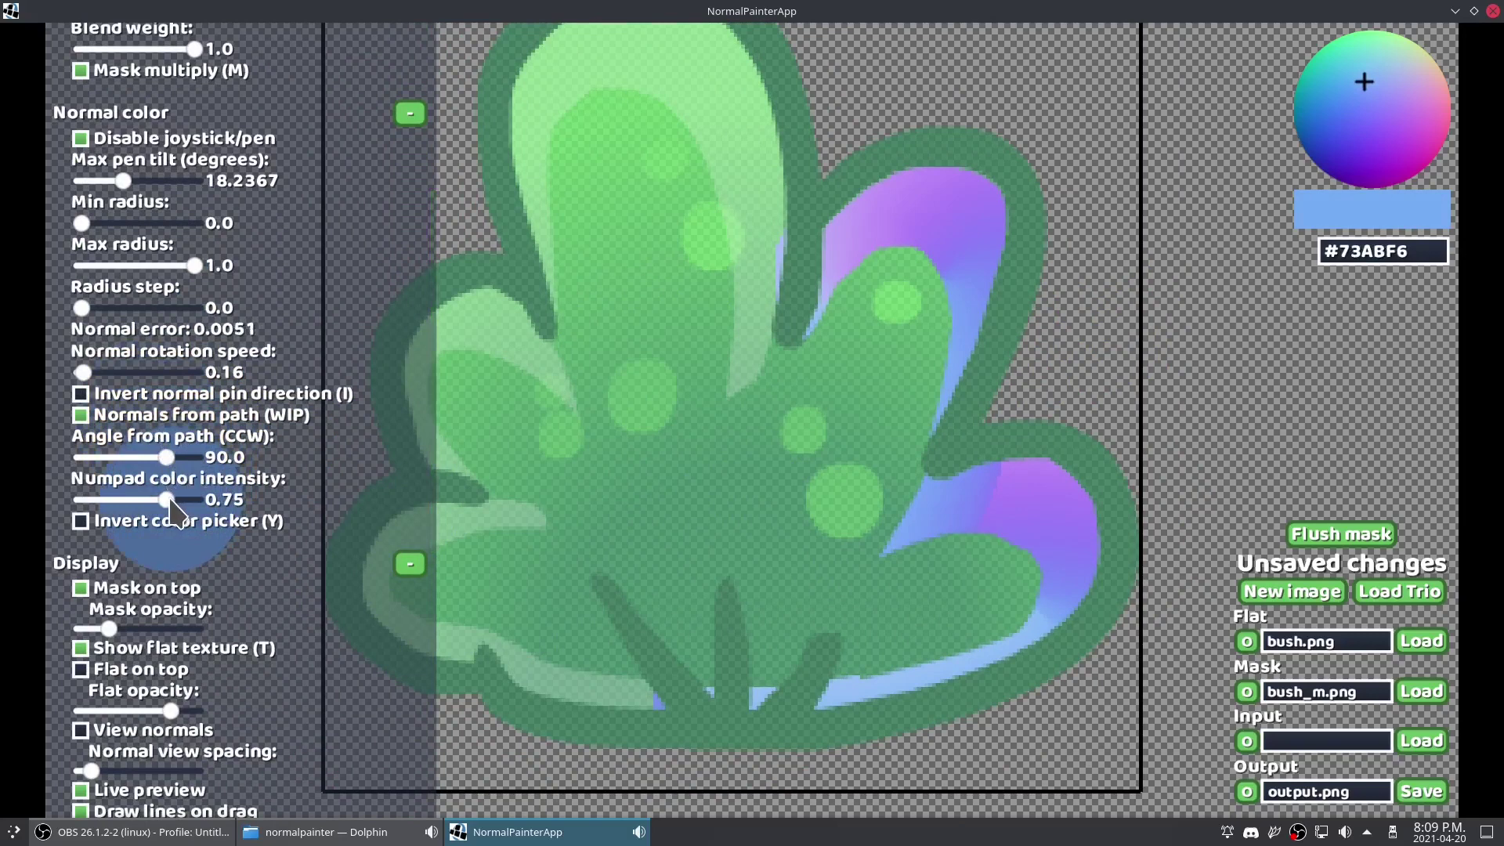
pyautogui.press('KP_4')
pyautogui.press('KP_5')
pyautogui.press('KP_6')
pyautogui.press('KP_5')
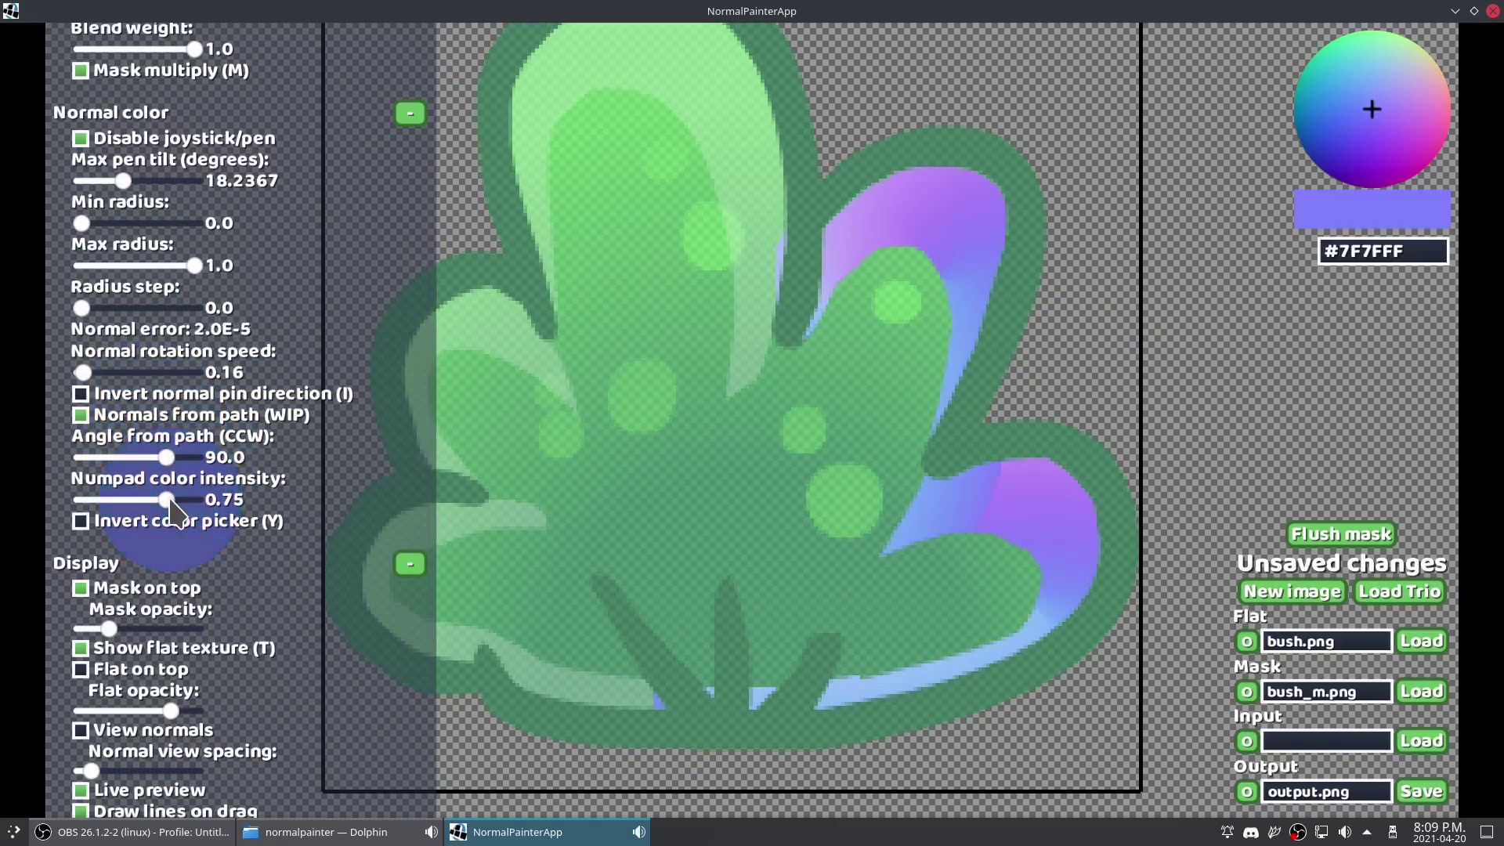
# Step: Set the numpad color intensity to 1.0 and turn on the inverted color picker
pyautogui.moveTo(162, 499); pyautogui.dragTo(259, 520)
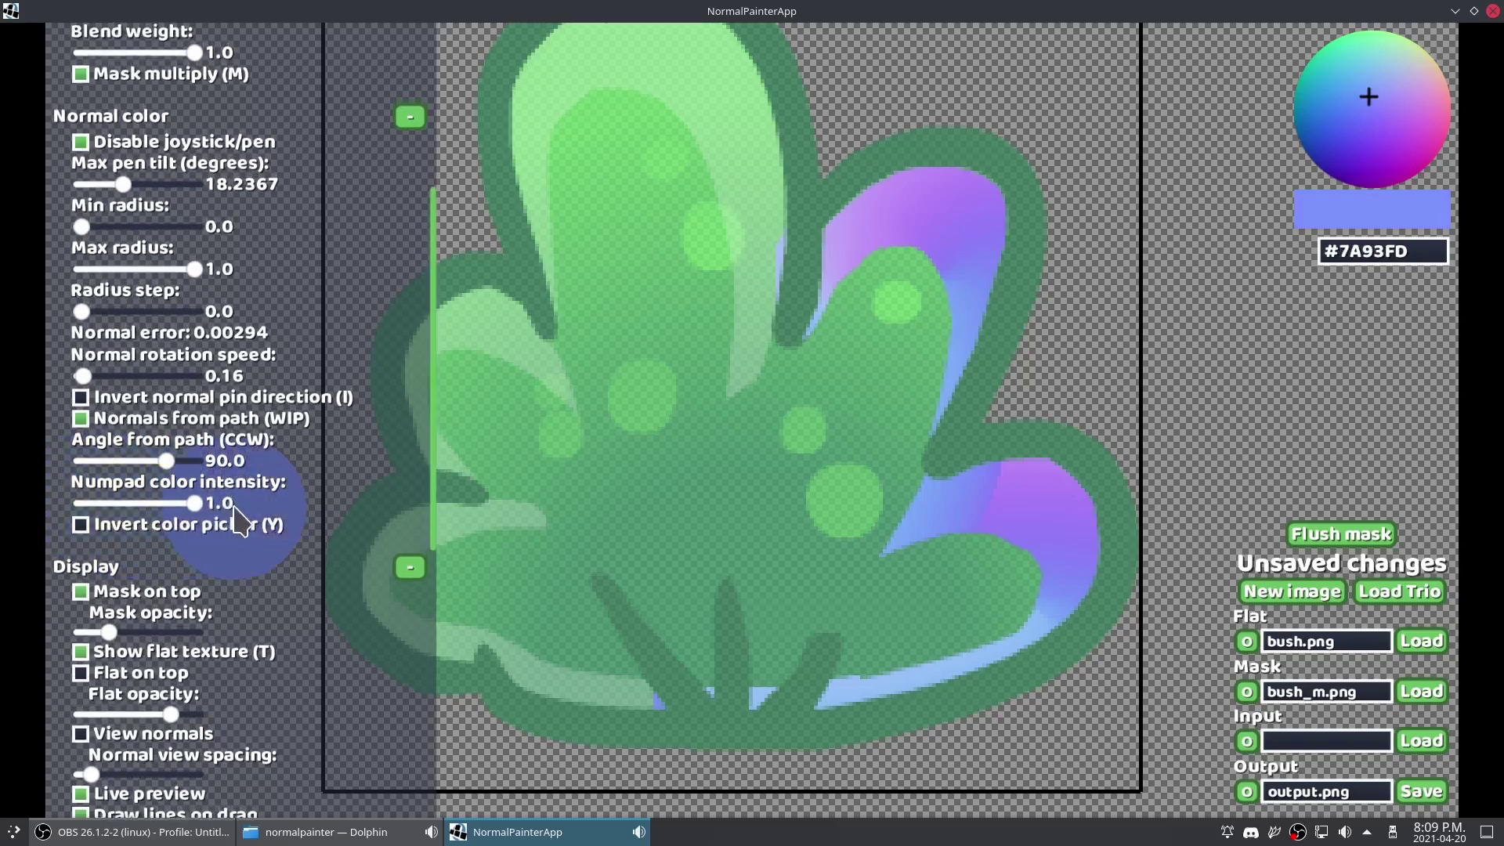
pyautogui.click(249, 539)
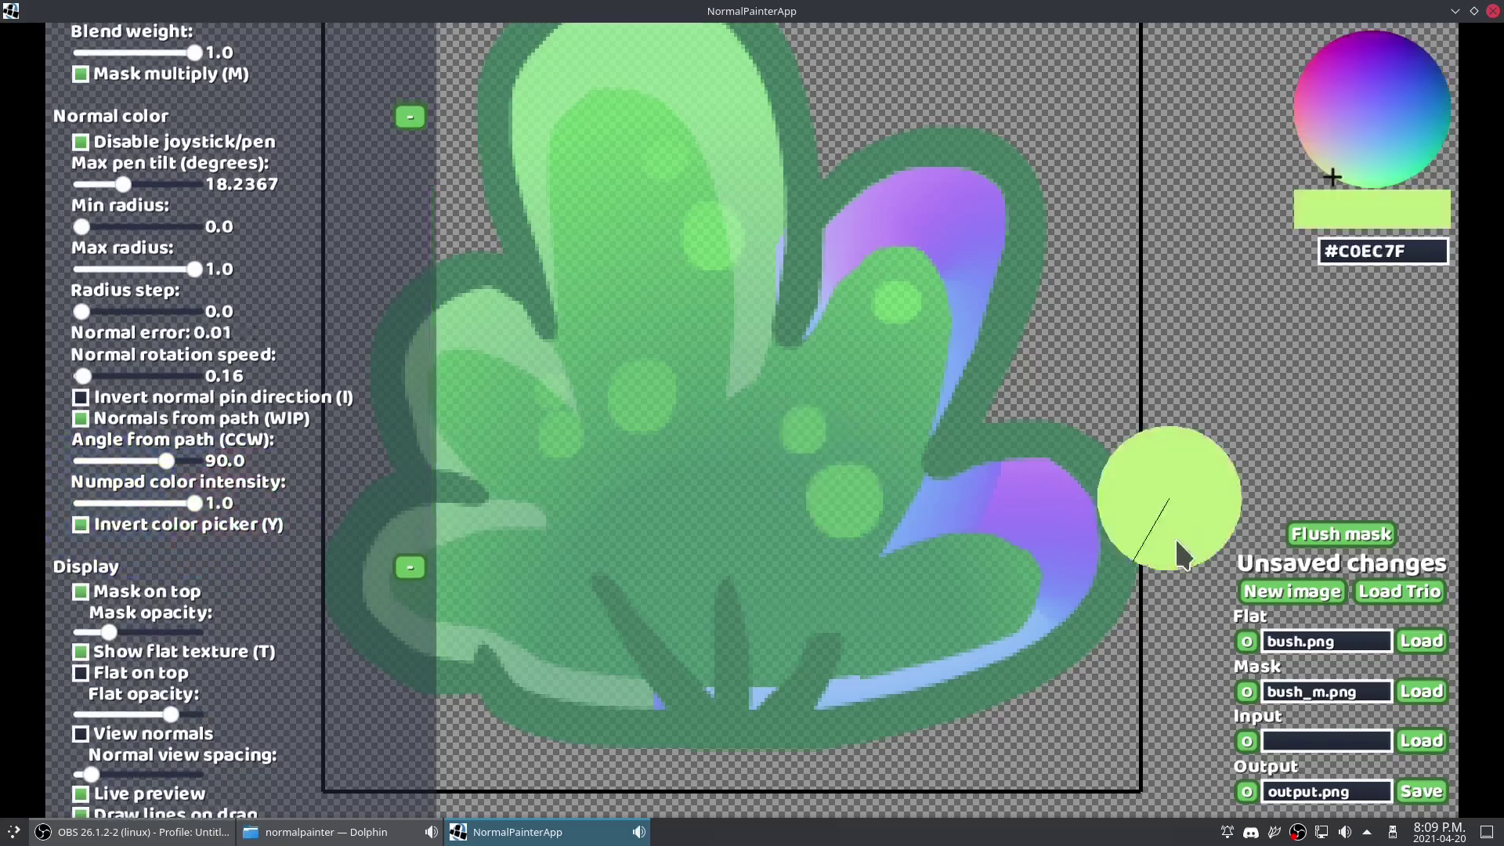
pyautogui.scroll(-3, 784, 494)
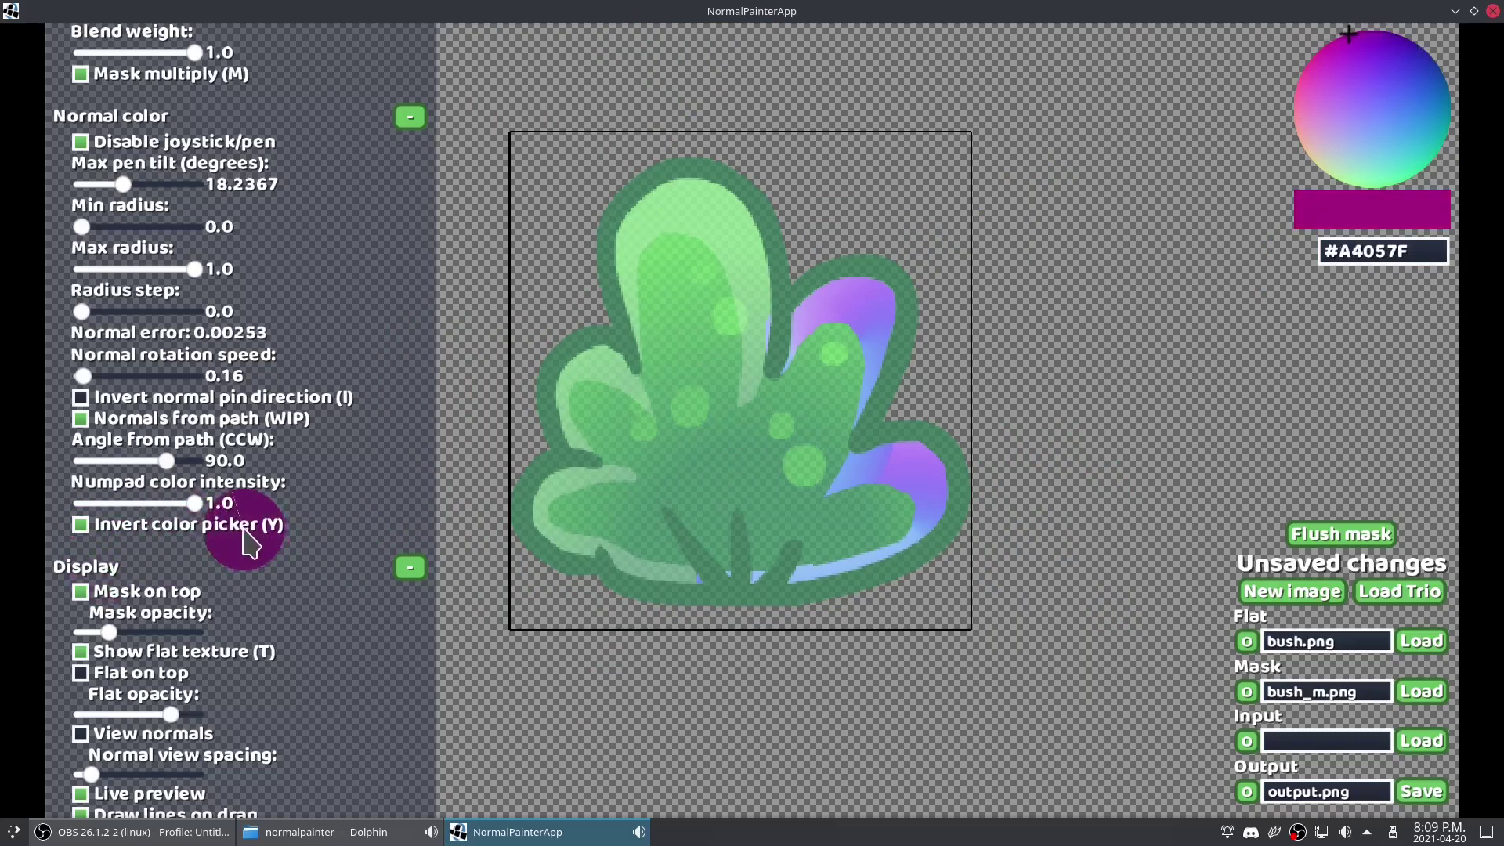
# Step: Turn off the inverted color picker and display the normal direction arrows on the painted bands for a close inspection
pyautogui.scroll(-5, 249, 540)
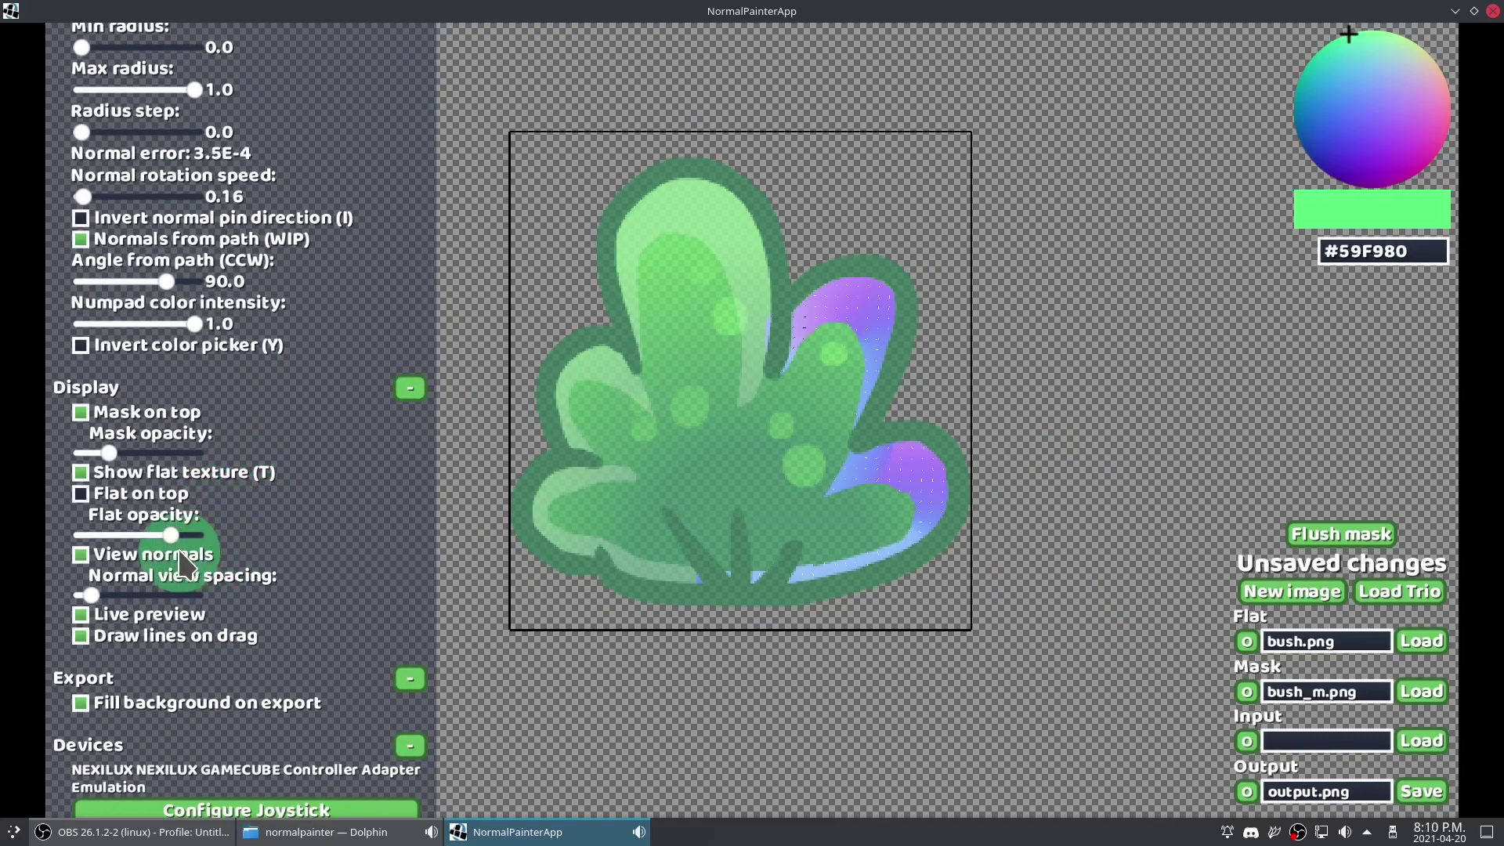
pyautogui.scroll(8, 729, 360)
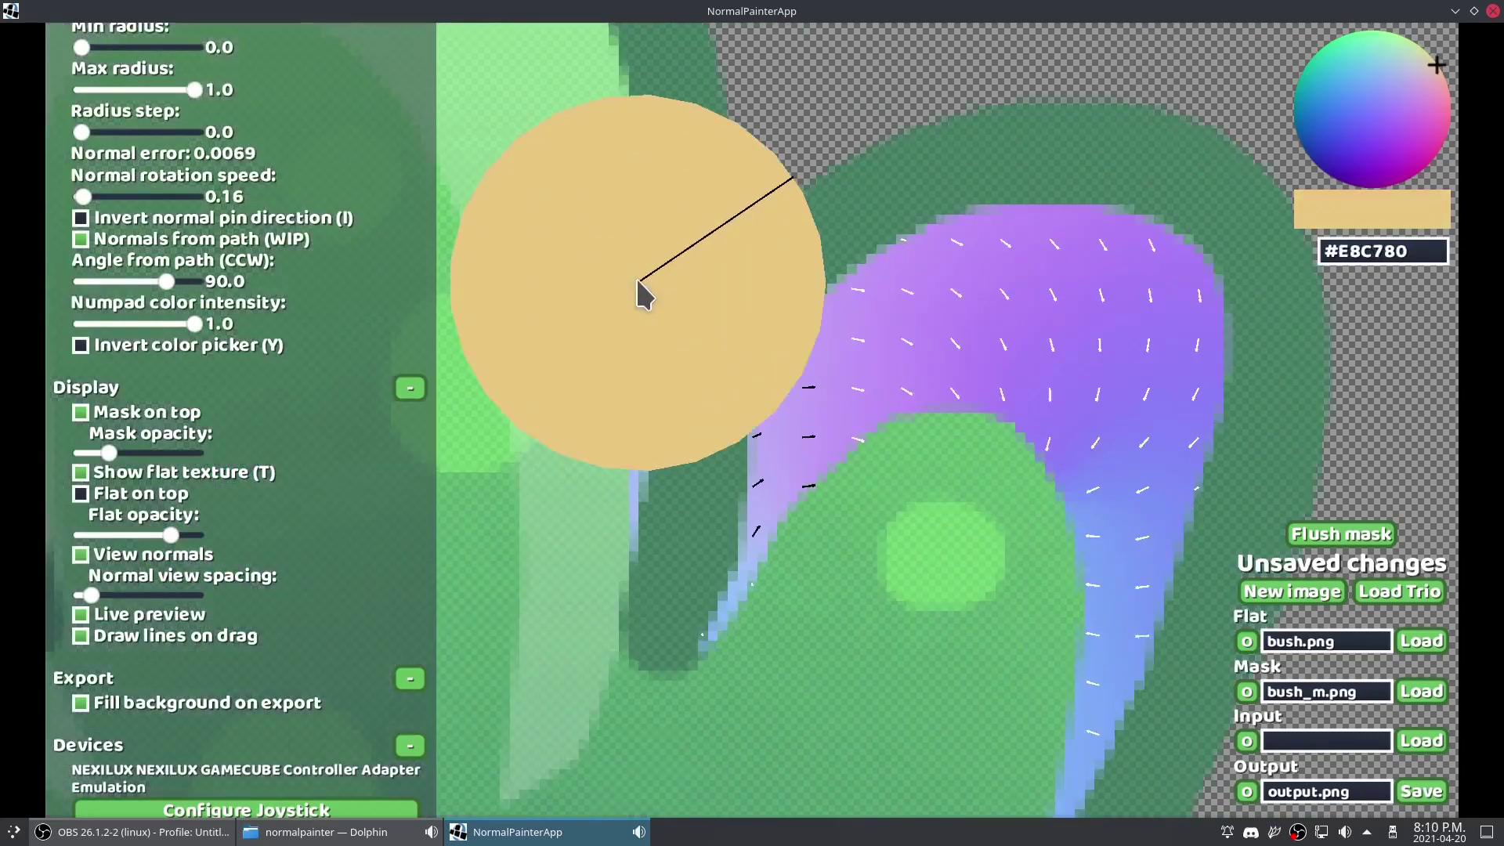
pyautogui.scroll(2, 548, 263)
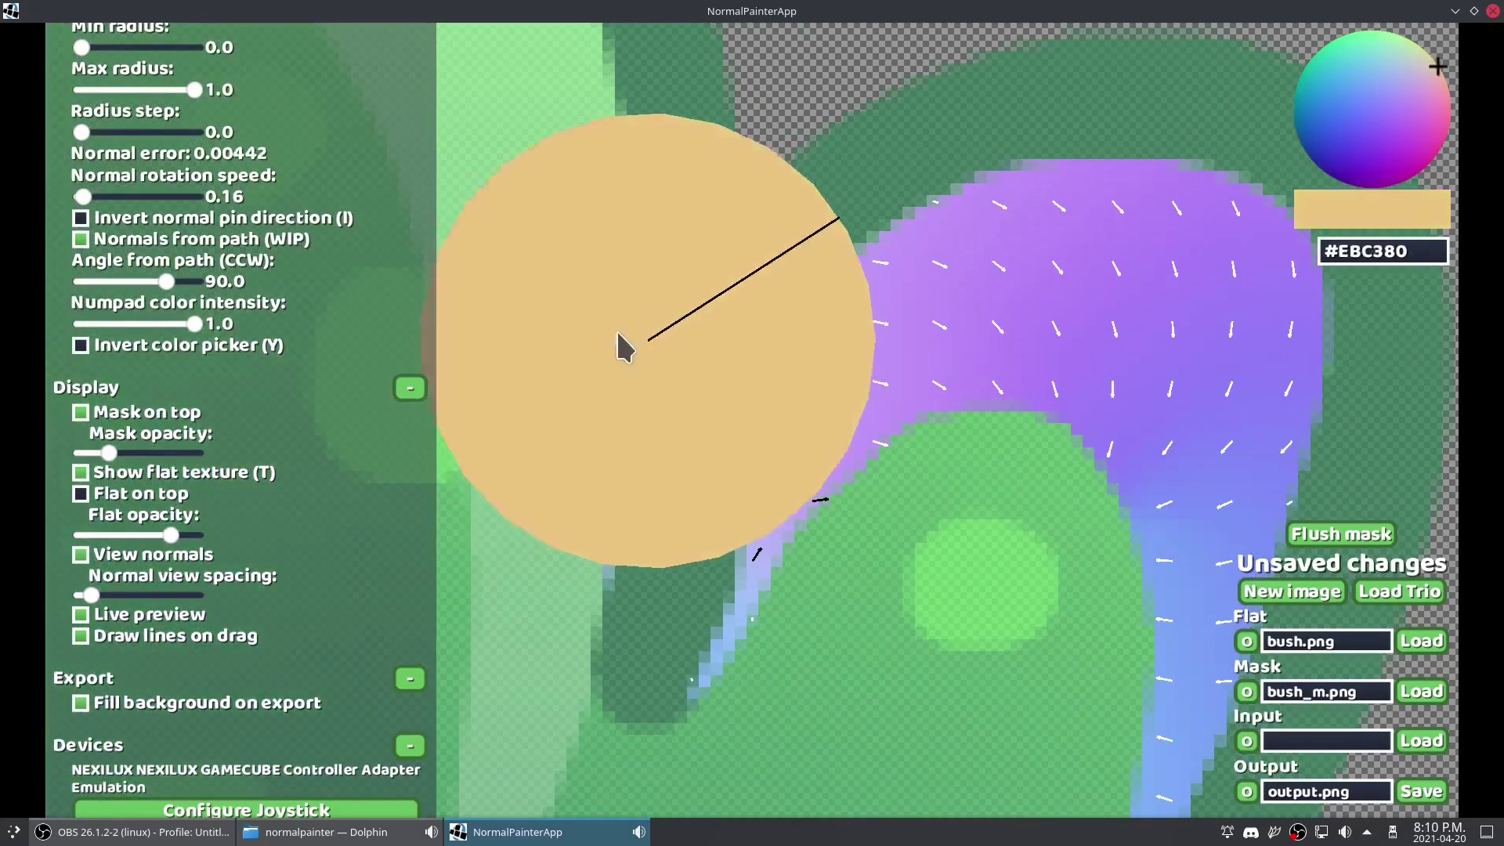
# Step: Examine the normal arrows along the bush's right-hand bands and slightly reduce the normal view spacing
pyautogui.scroll(-6, 596, 339)
pyautogui.scroll(5, 603, 345)
pyautogui.moveTo(710, 533); pyautogui.dragTo(682, 49)
pyautogui.moveTo(817, 398); pyautogui.dragTo(772, 260)
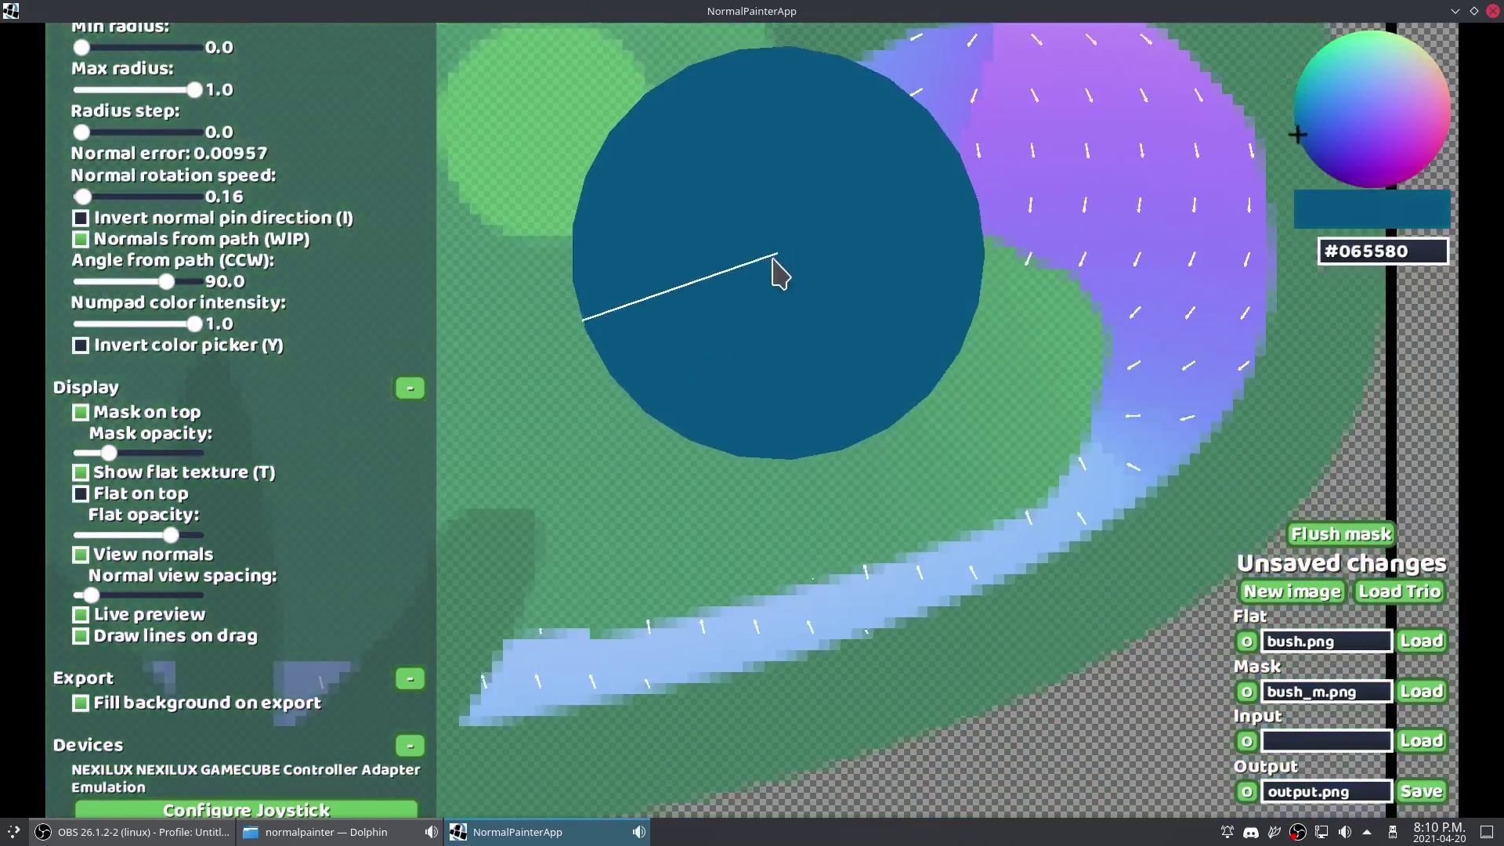
pyautogui.scroll(-5, 591, 446)
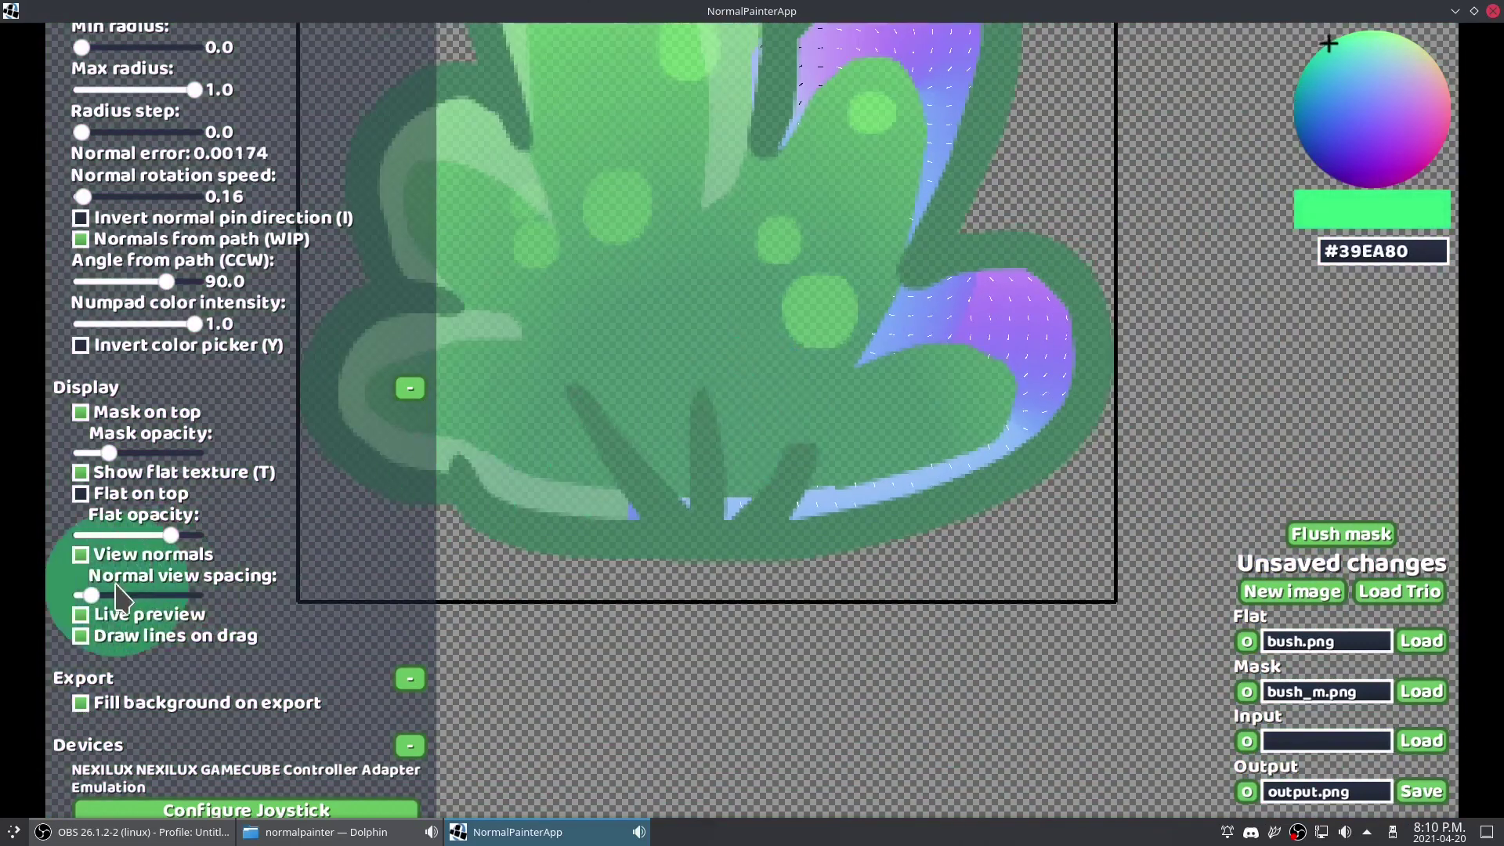
pyautogui.moveTo(99, 597)
pyautogui.mouseDown()
pyautogui.moveTo(69, 601)
pyautogui.moveTo(89, 599)
pyautogui.mouseUp()
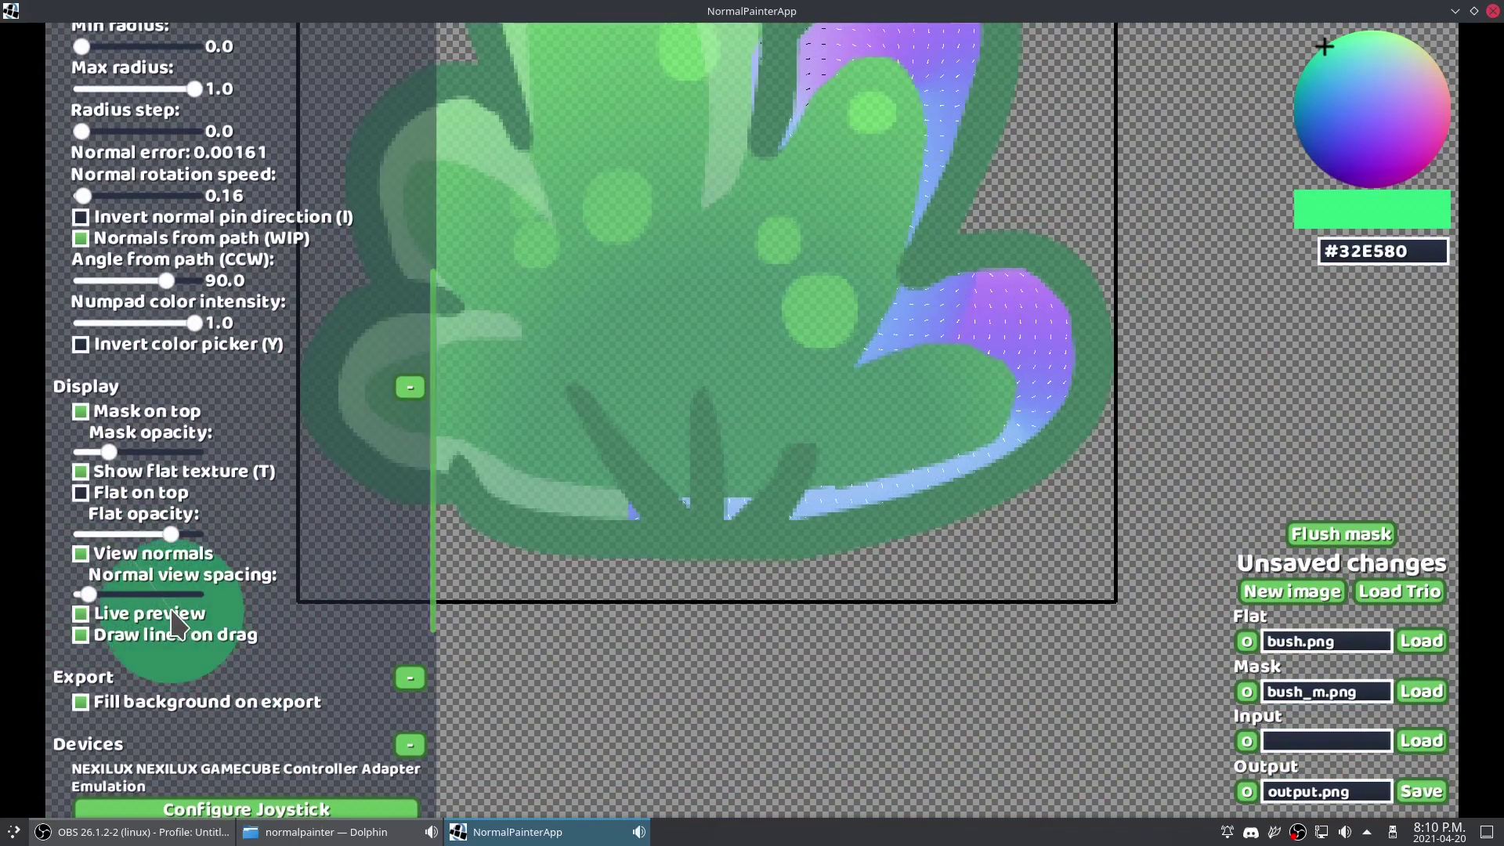
# Step: Turn off the live preview and paint path-based normals over the highlight bands of the bush's top and left leaves and its base
pyautogui.scroll(-3, 745, 340)
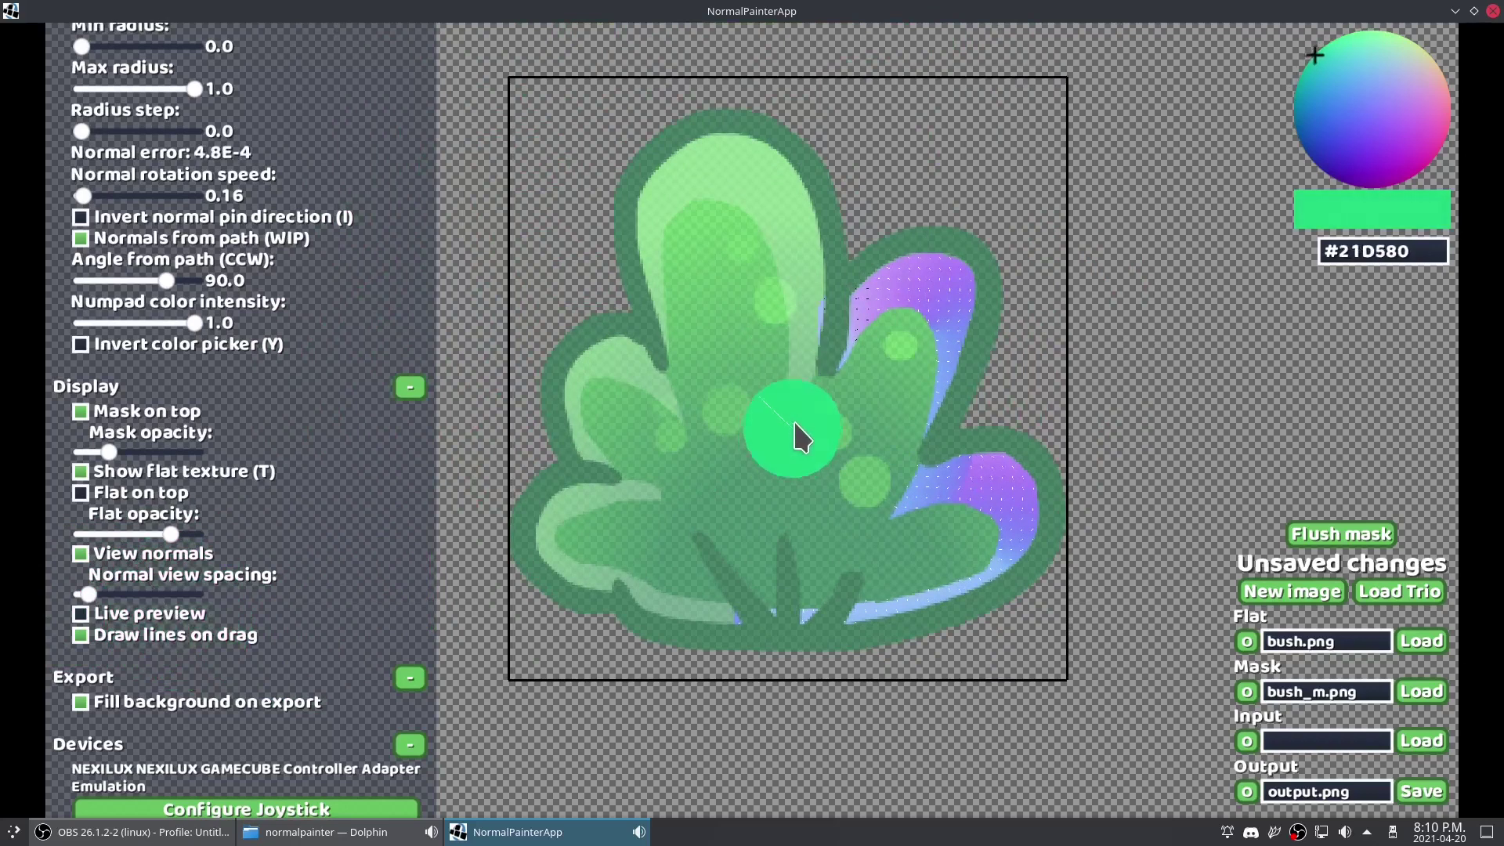
pyautogui.moveTo(788, 284)
pyautogui.mouseDown()
pyautogui.moveTo(771, 179)
pyautogui.moveTo(650, 182)
pyautogui.mouseUp()
pyautogui.moveTo(686, 270); pyautogui.dragTo(732, 356)
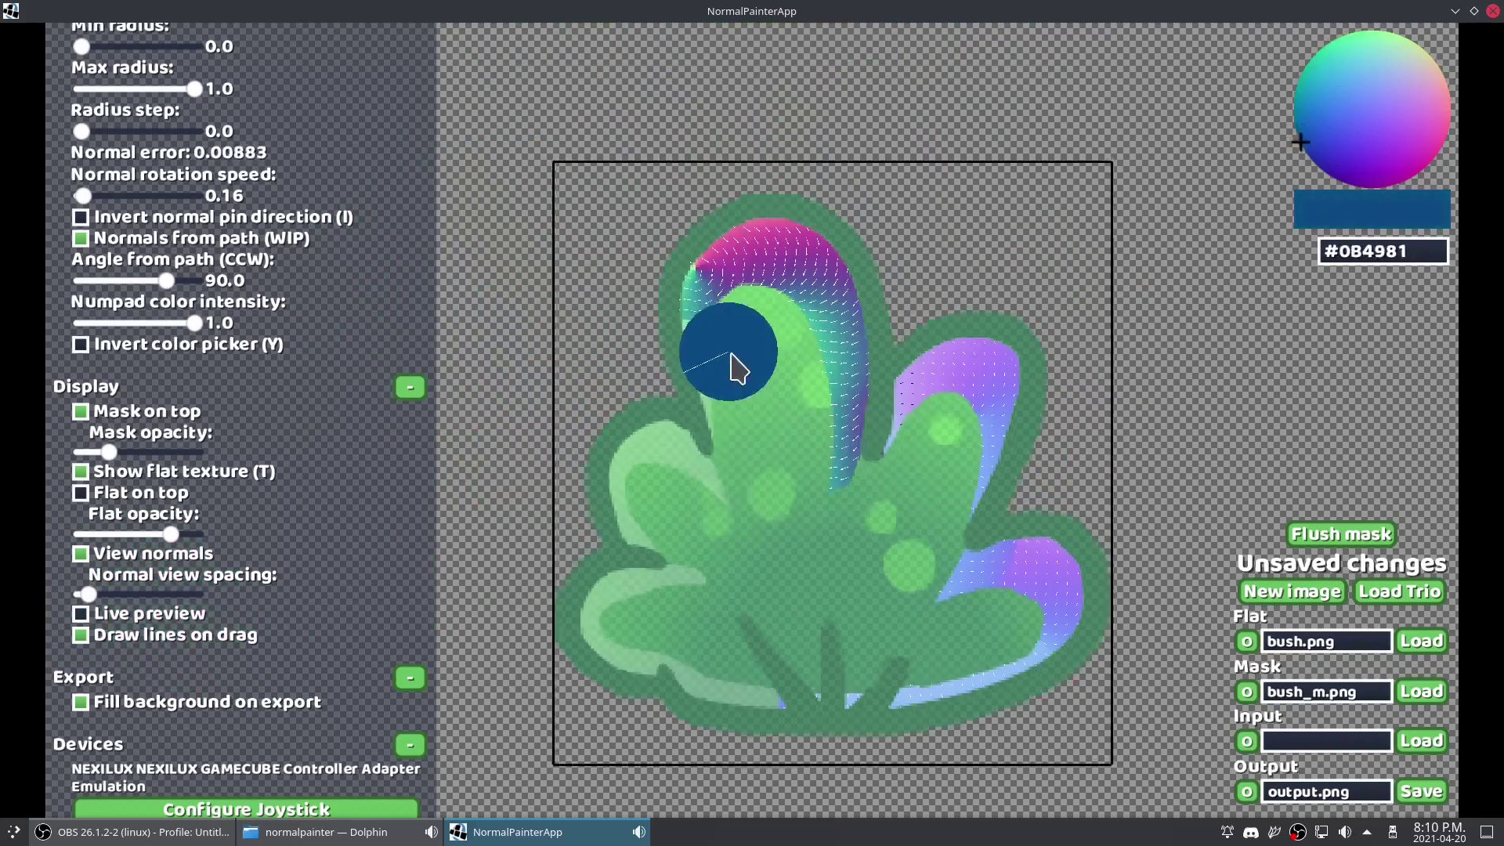
pyautogui.moveTo(759, 497)
pyautogui.mouseDown()
pyautogui.moveTo(652, 453)
pyautogui.moveTo(641, 535)
pyautogui.moveTo(672, 543)
pyautogui.mouseUp()
pyautogui.moveTo(755, 589)
pyautogui.mouseDown()
pyautogui.moveTo(829, 471)
pyautogui.moveTo(853, 588)
pyautogui.moveTo(911, 641)
pyautogui.moveTo(932, 551)
pyautogui.moveTo(1072, 668)
pyautogui.mouseUp()
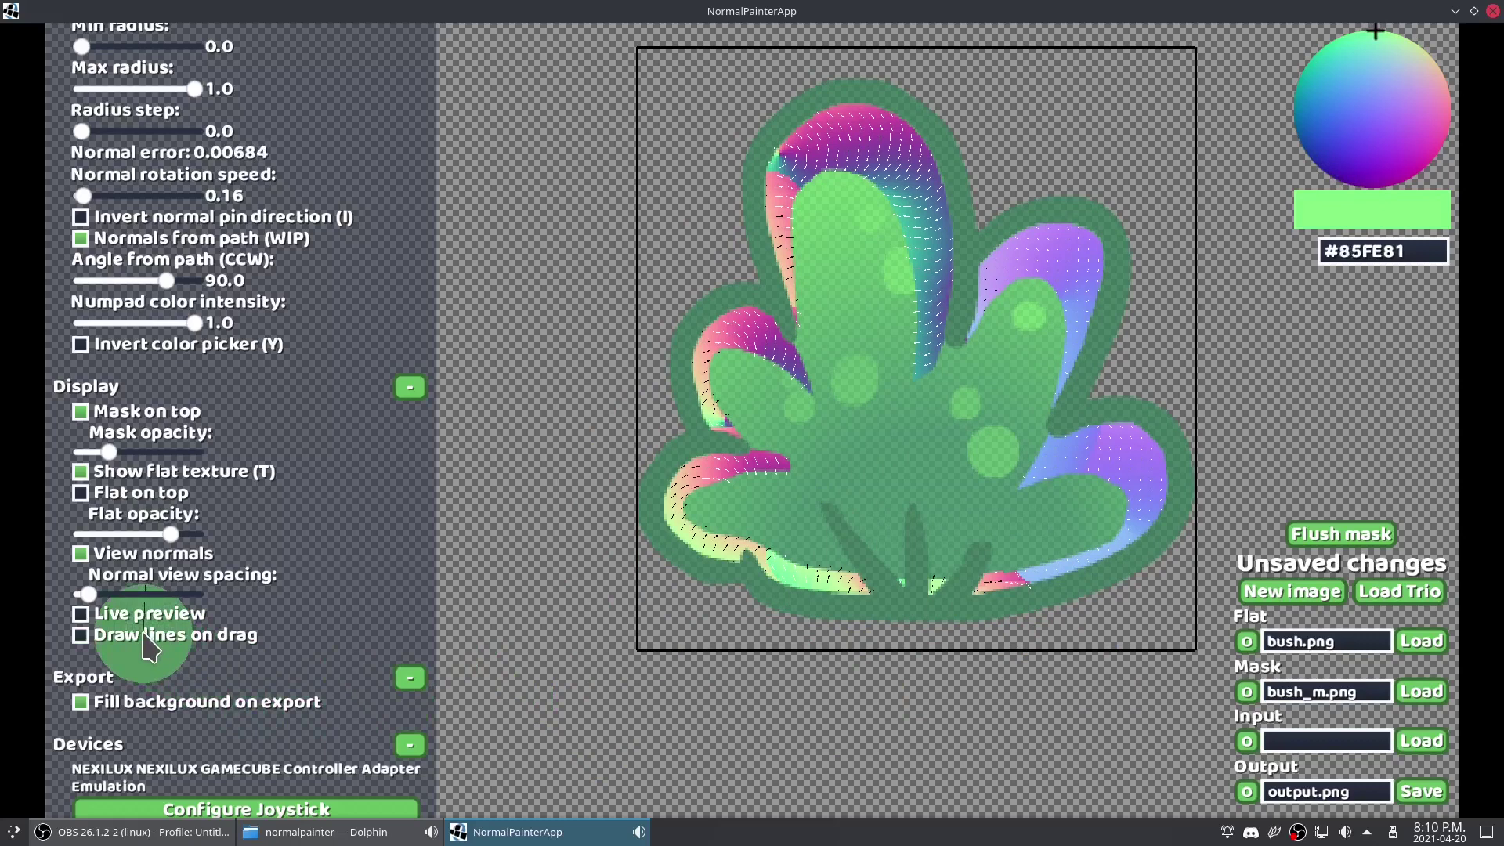
# Step: Turn off line drawing on drag and repaint parts of the two right leaves' bands with path-based normals
pyautogui.moveTo(1091, 242)
pyautogui.mouseDown()
pyautogui.moveTo(1122, 318)
pyautogui.moveTo(1003, 218)
pyautogui.moveTo(933, 345)
pyautogui.mouseUp()
pyautogui.scroll(5, 990, 304)
pyautogui.moveTo(711, 71)
pyautogui.mouseDown()
pyautogui.moveTo(554, 10)
pyautogui.moveTo(548, 24)
pyautogui.mouseUp()
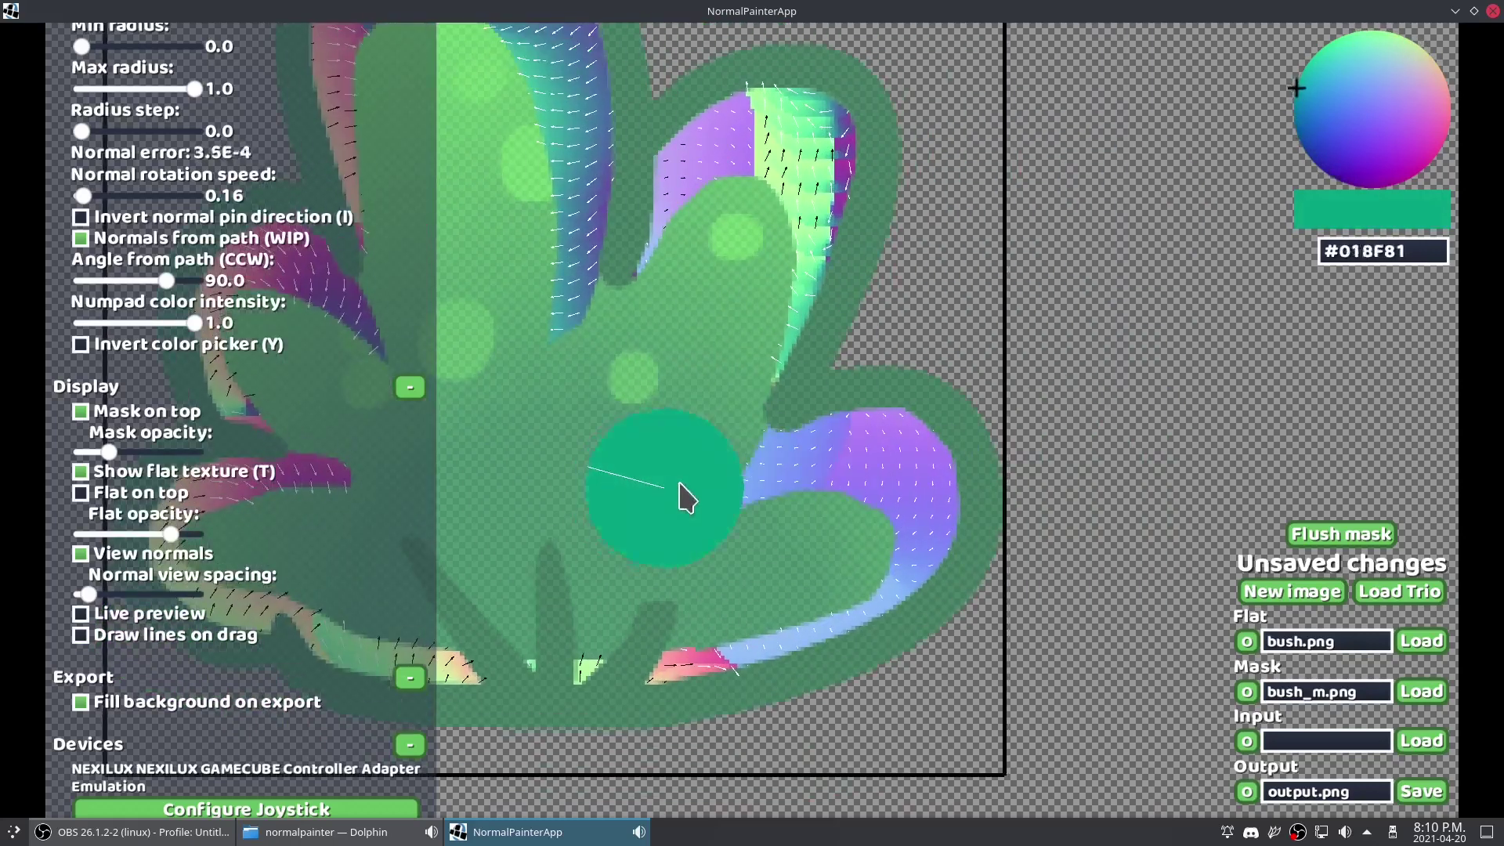
pyautogui.scroll(2, 665, 384)
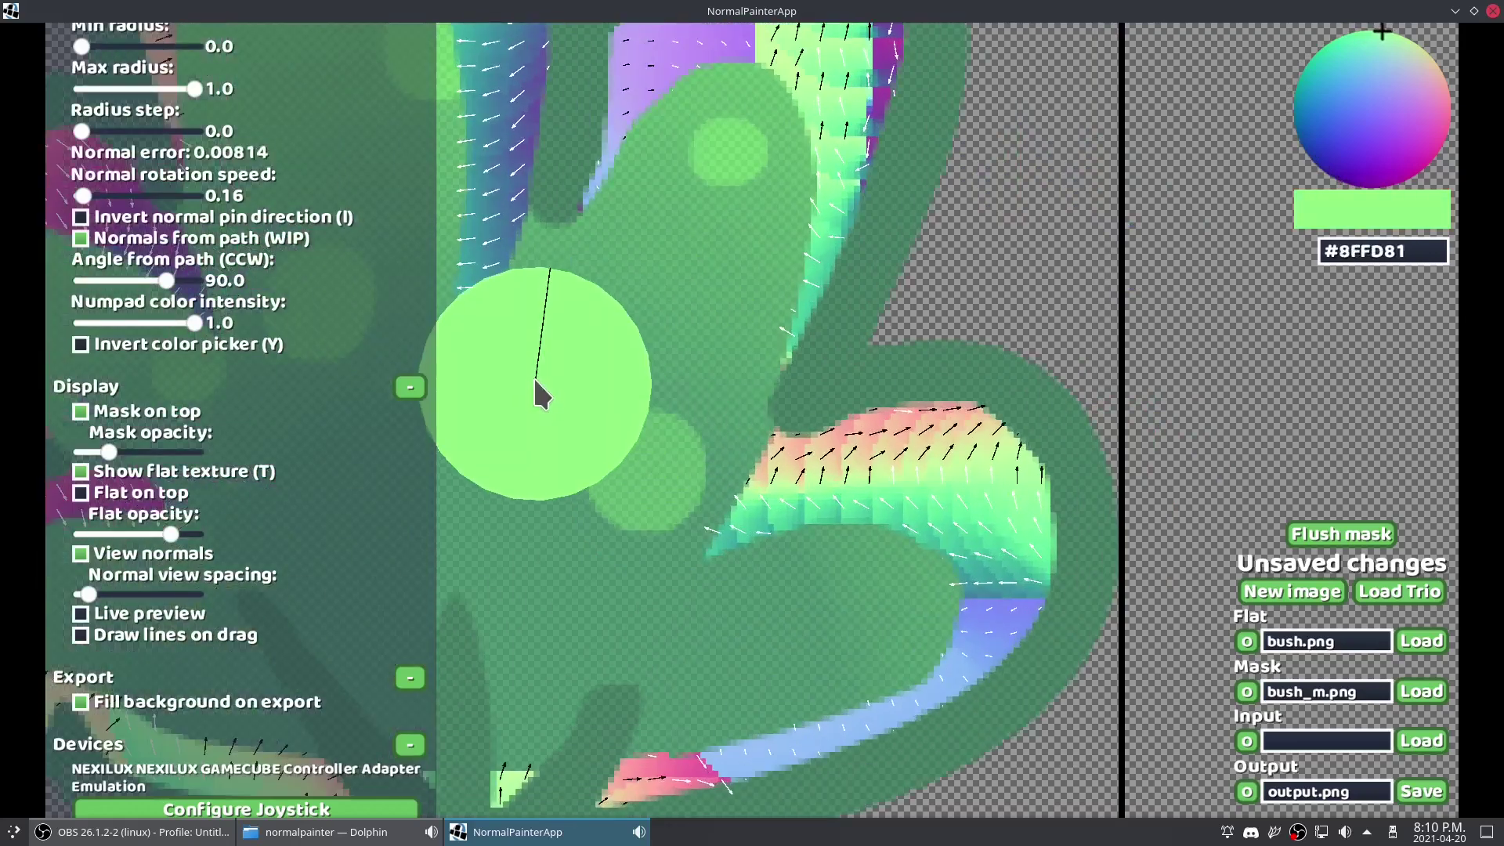
pyautogui.scroll(-2, 718, 265)
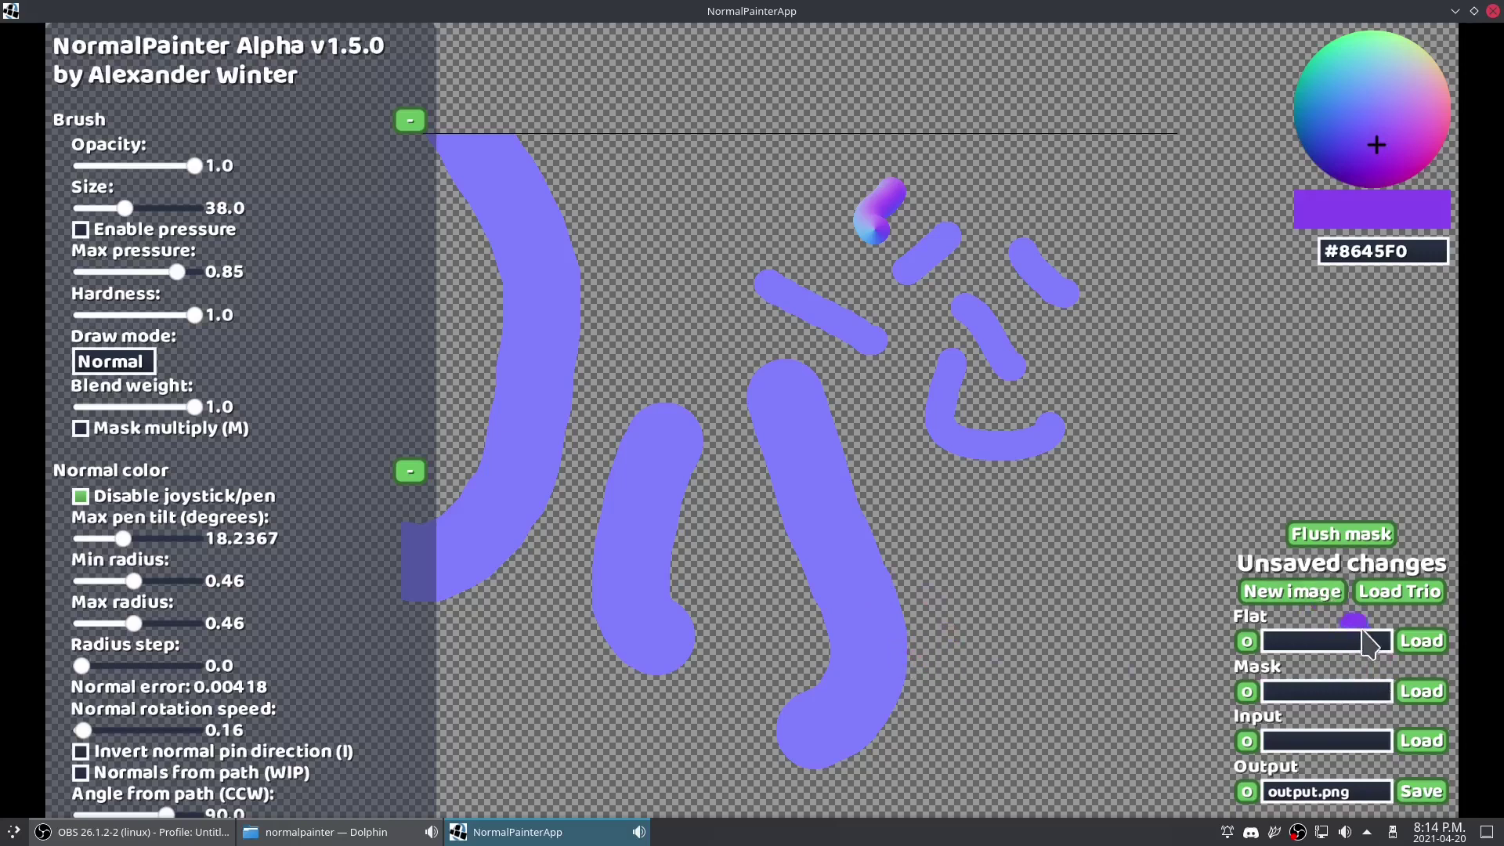
# Step: Load the cap sprite from the Jumpai client's assets folder as the flat texture and accept a 137 x 114 map
pyautogui.click(1246, 644)
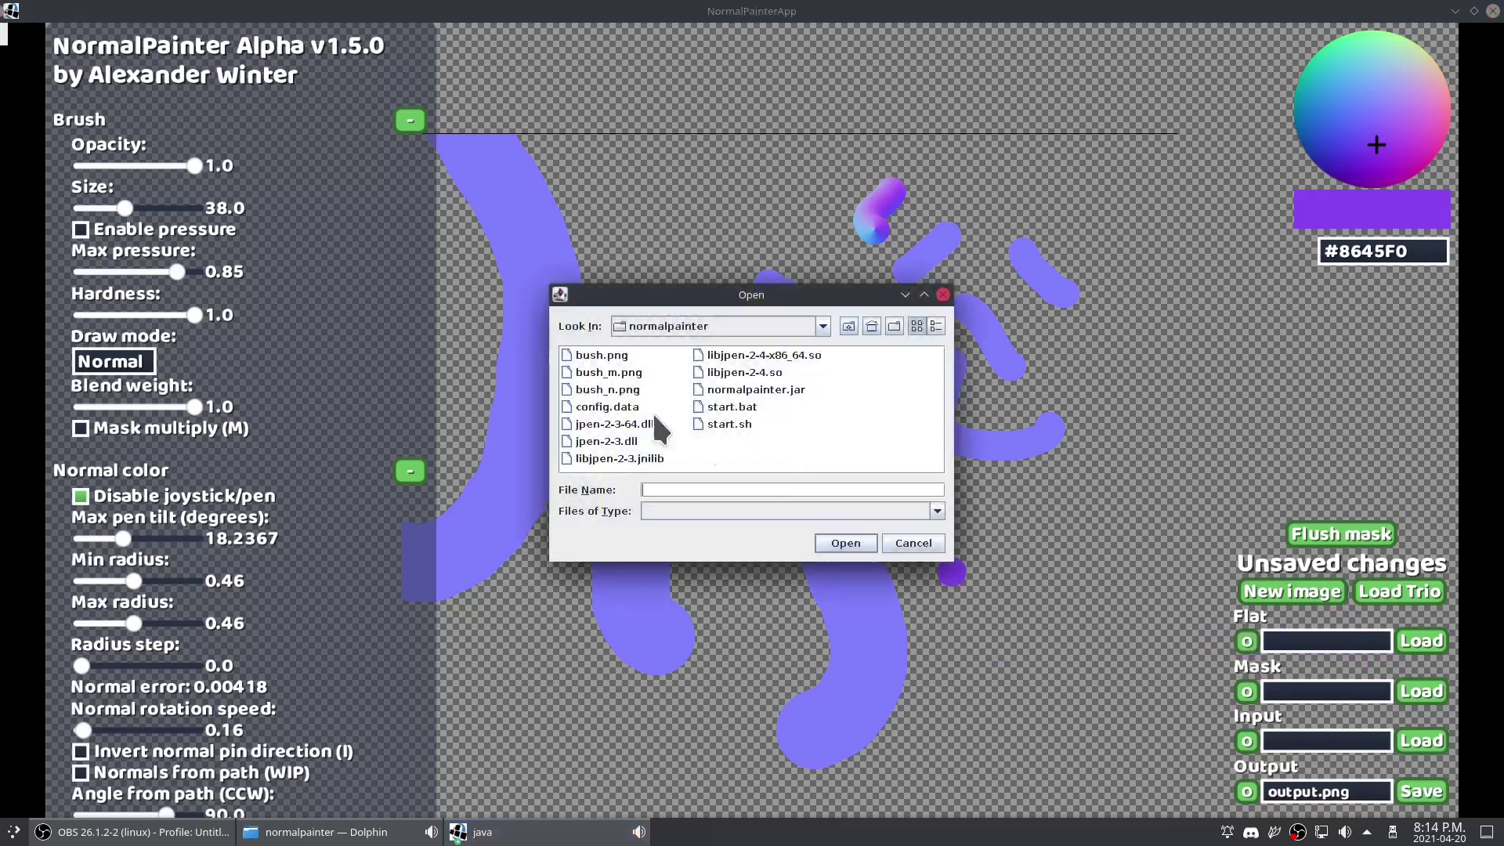
pyautogui.click(823, 324)
pyautogui.click(668, 370)
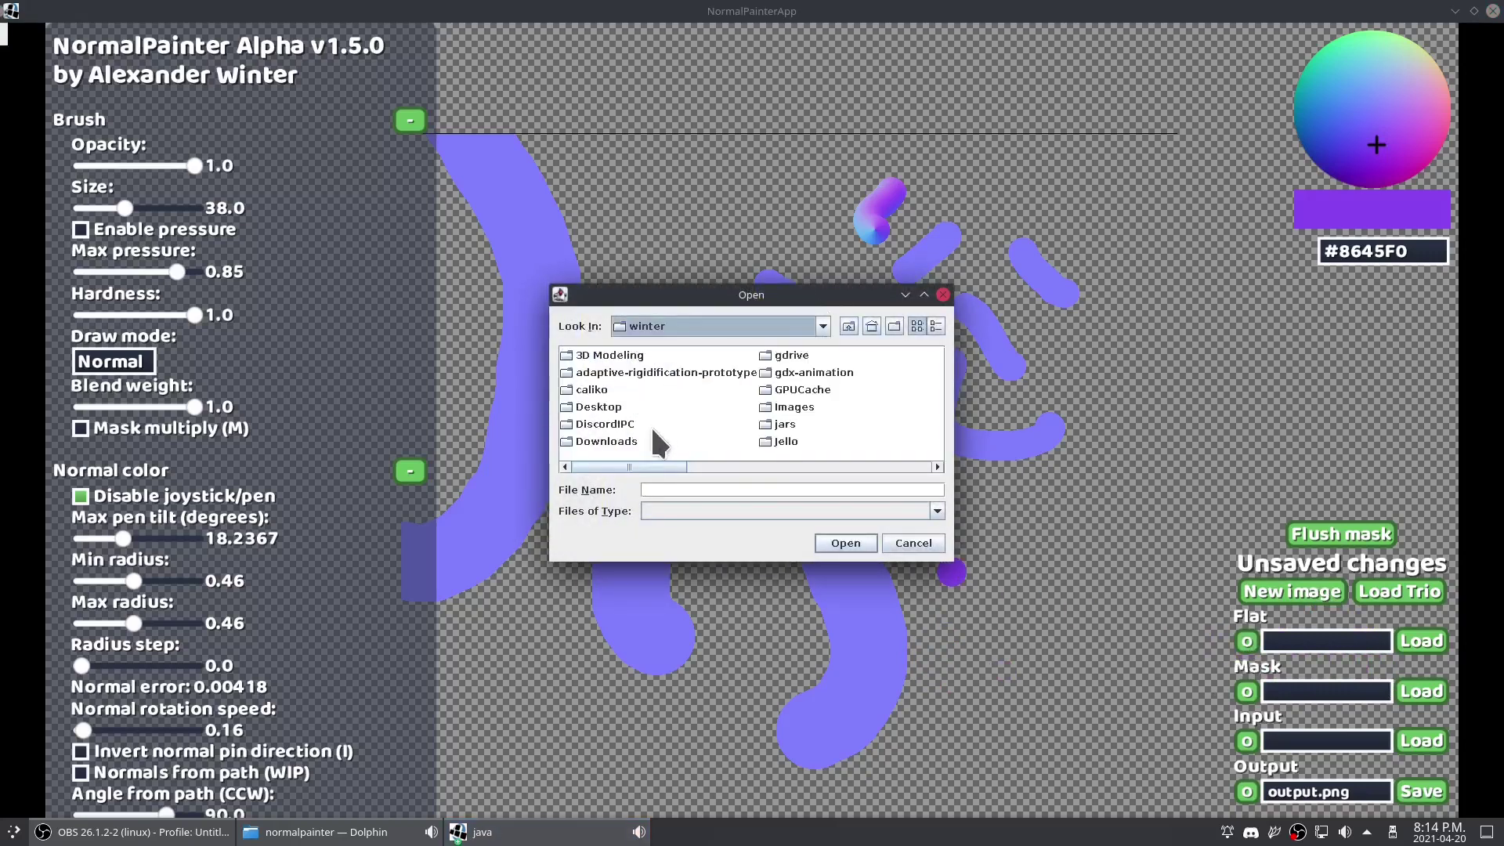
pyautogui.moveTo(627, 468); pyautogui.dragTo(707, 462)
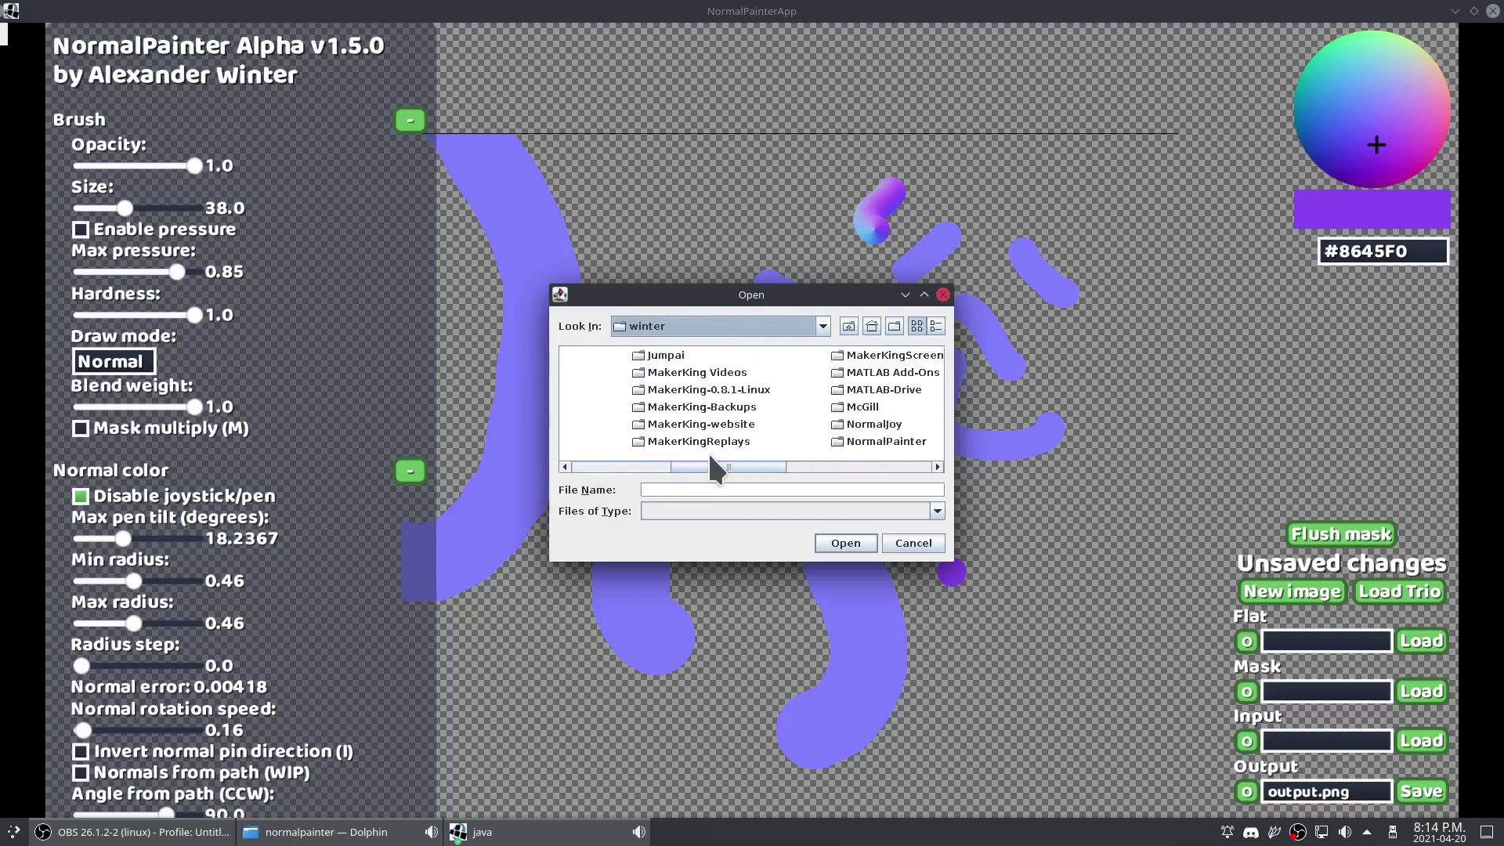
pyautogui.doubleClick(676, 357)
pyautogui.doubleClick(595, 352)
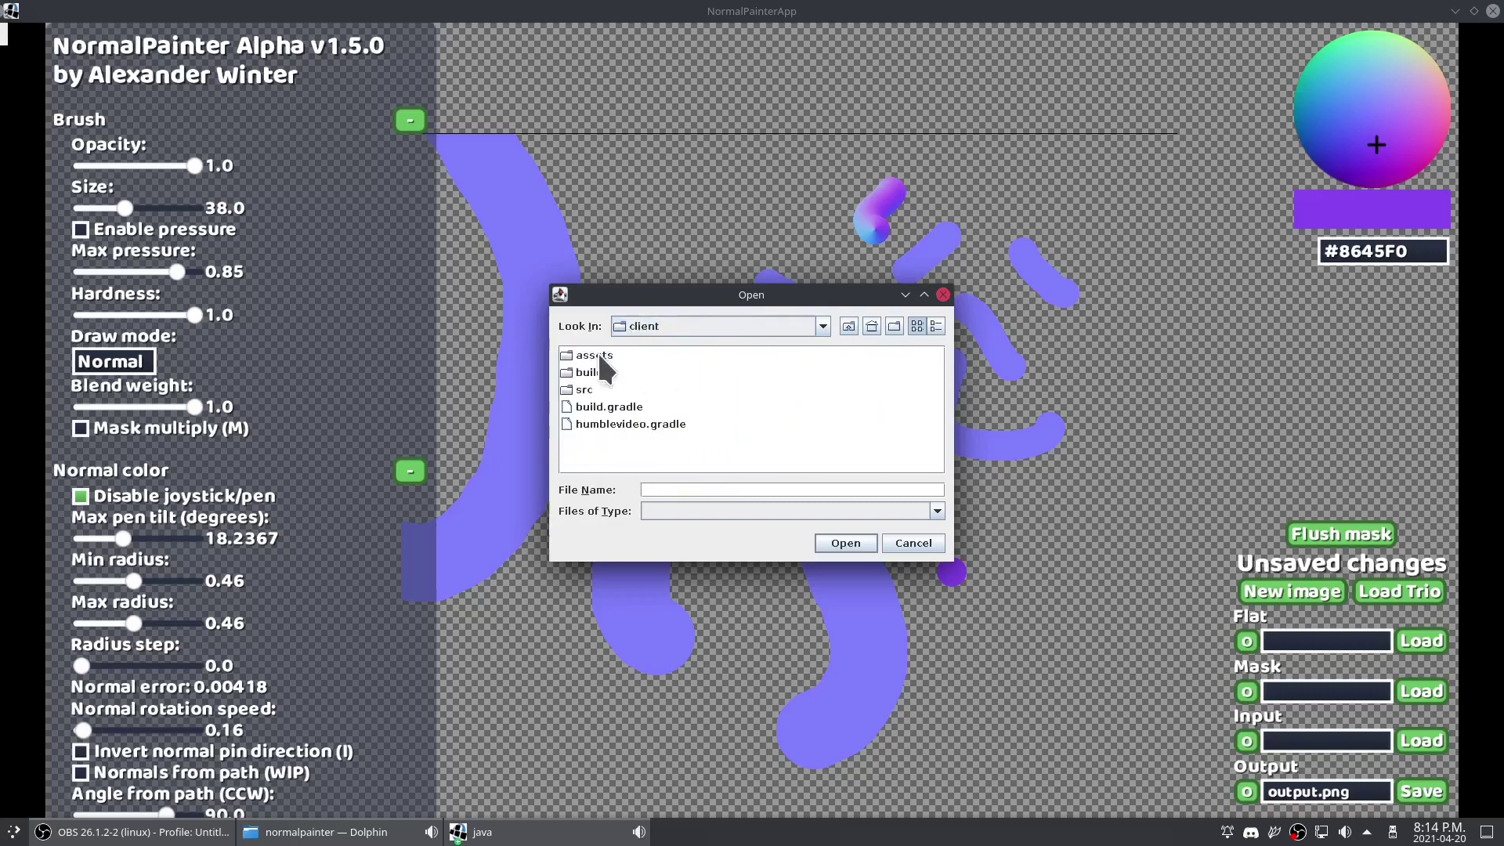
pyautogui.doubleClick(598, 350)
pyautogui.doubleClick(597, 383)
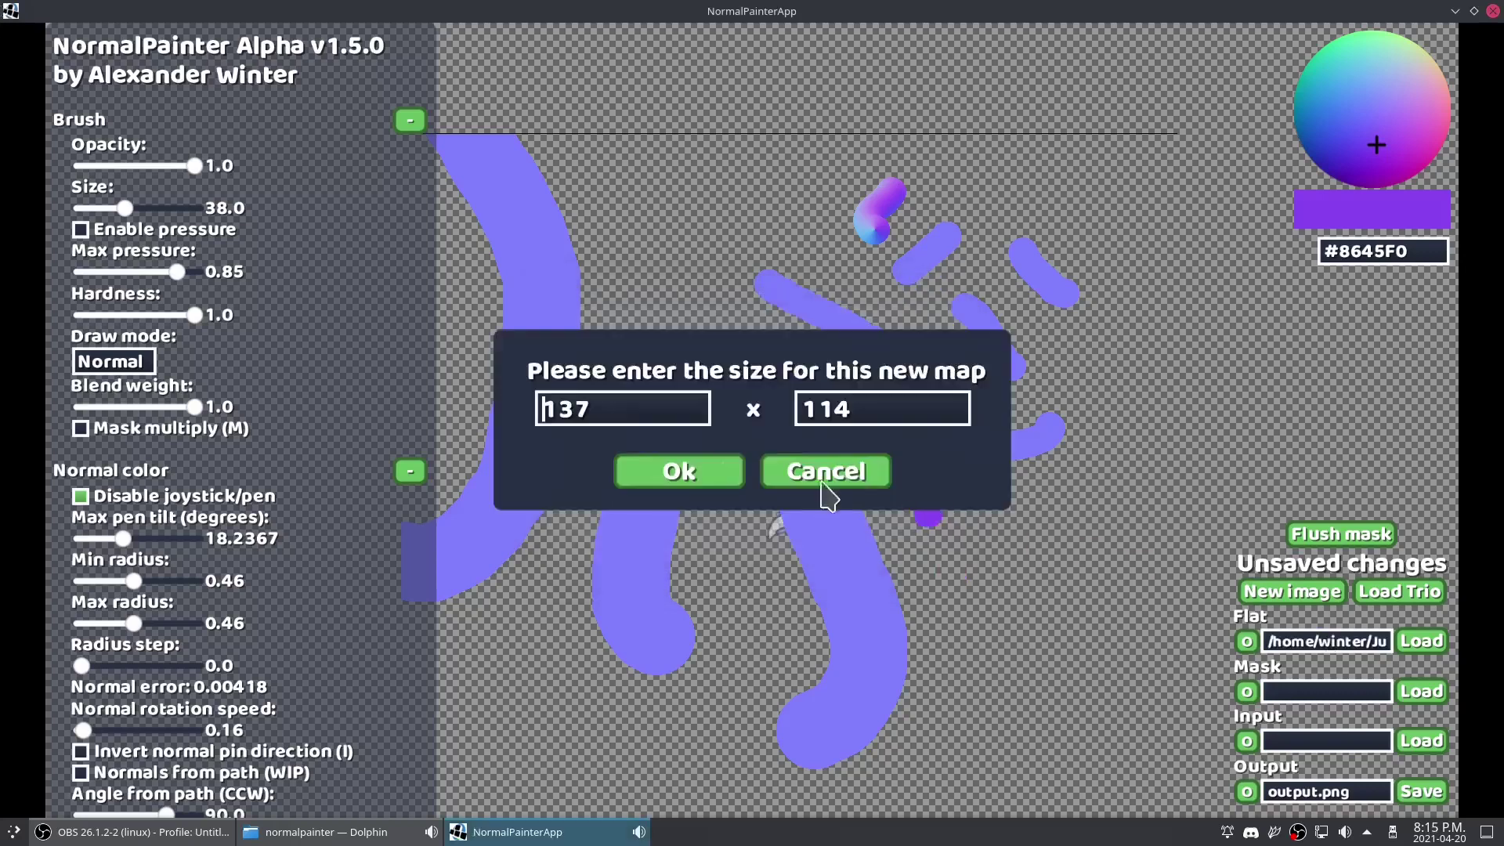
pyautogui.click(685, 464)
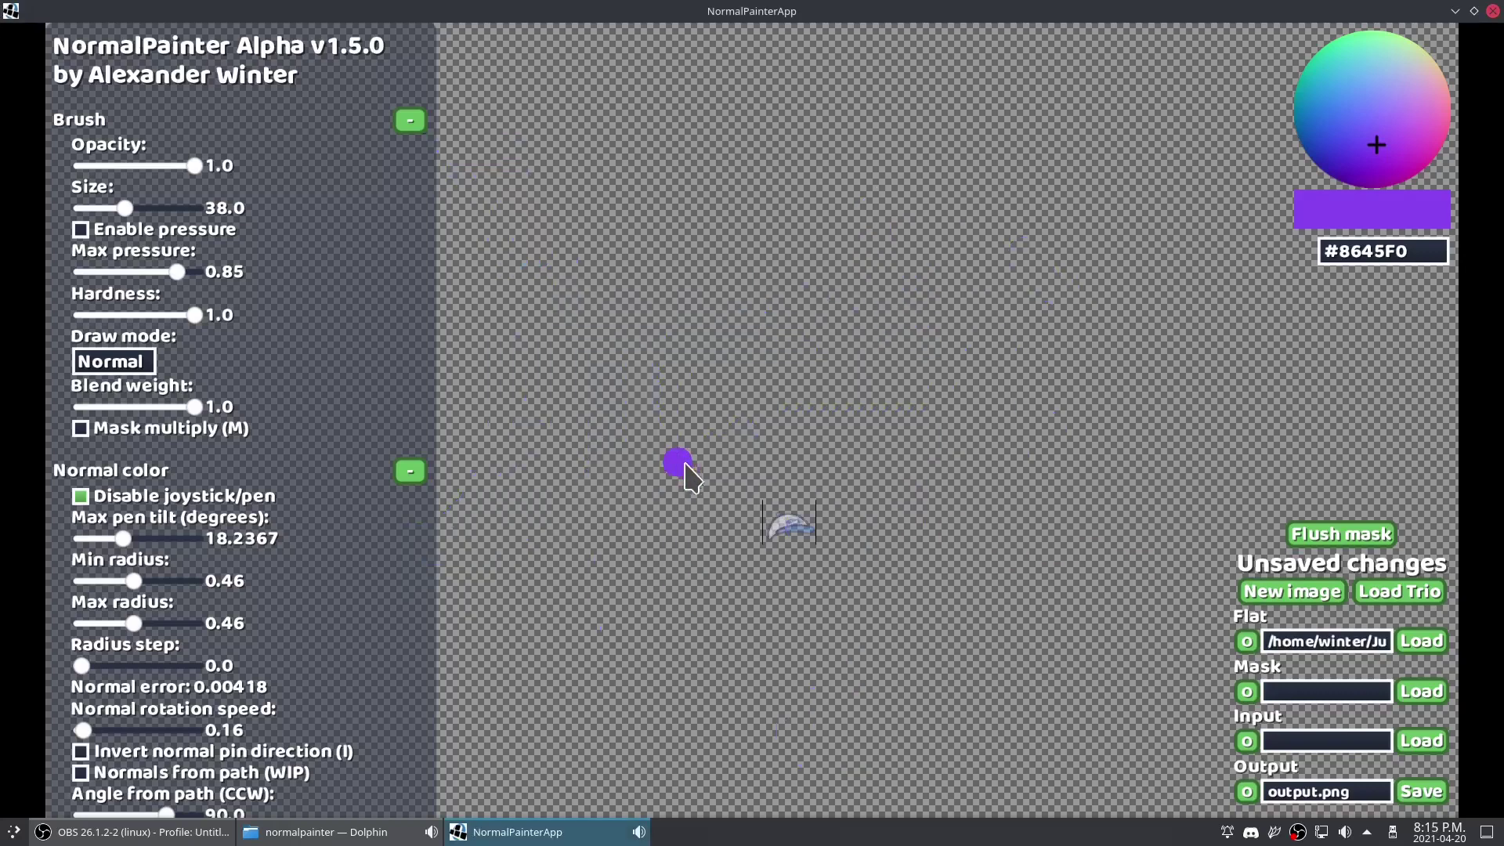
# Step: Examine the cap sprite, preview its lighting without painted normals at several scales, and return to the canvas
pyautogui.scroll(6, 709, 369)
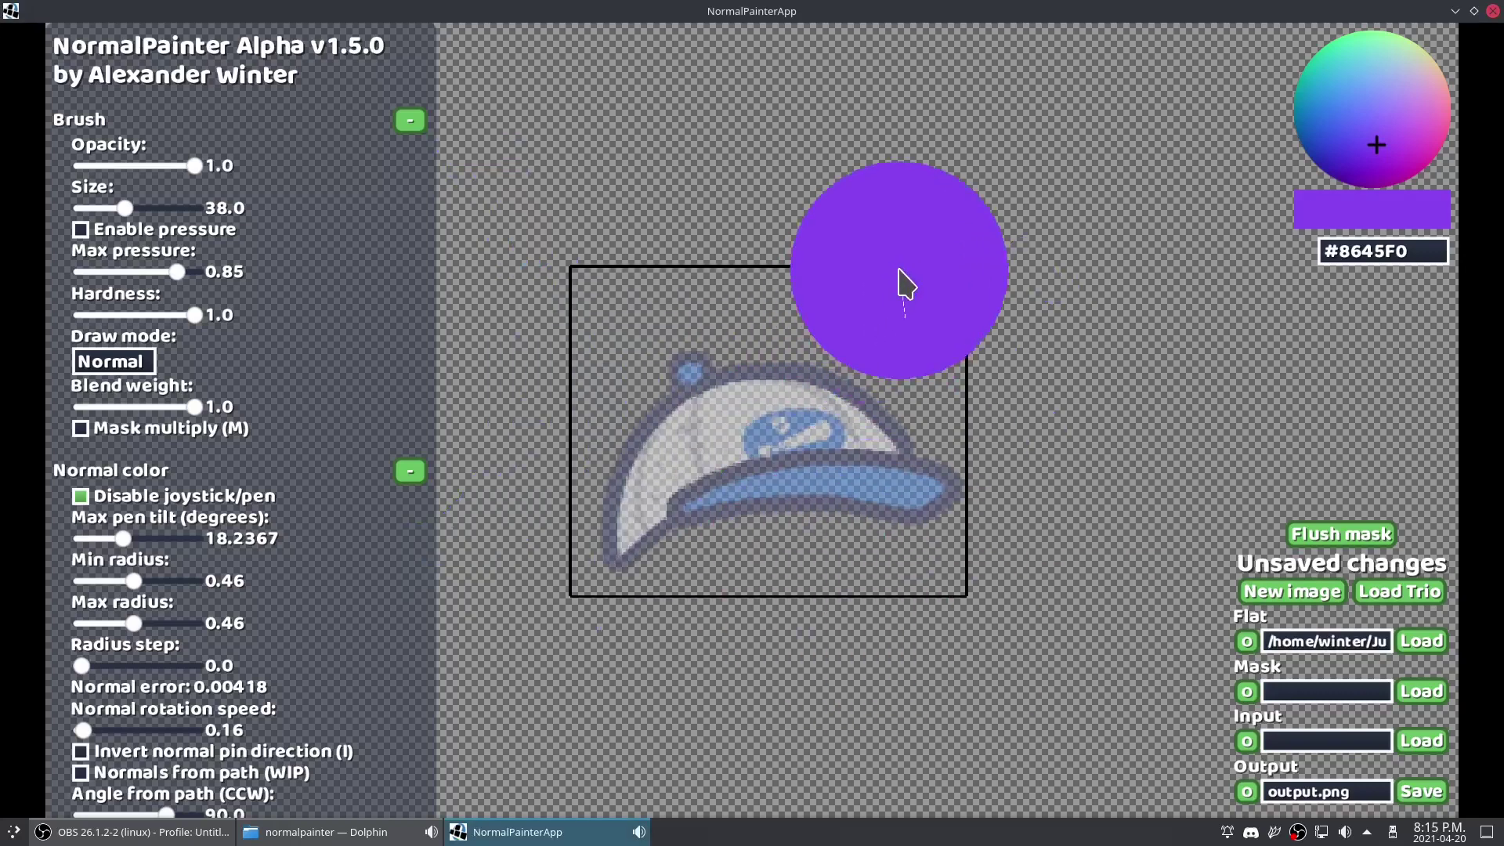
pyautogui.scroll(3, 928, 223)
pyautogui.scroll(2, 927, 212)
pyautogui.moveTo(1113, 278); pyautogui.dragTo(1121, 394)
pyautogui.scroll(-7, 1104, 390)
pyautogui.scroll(3, 1042, 396)
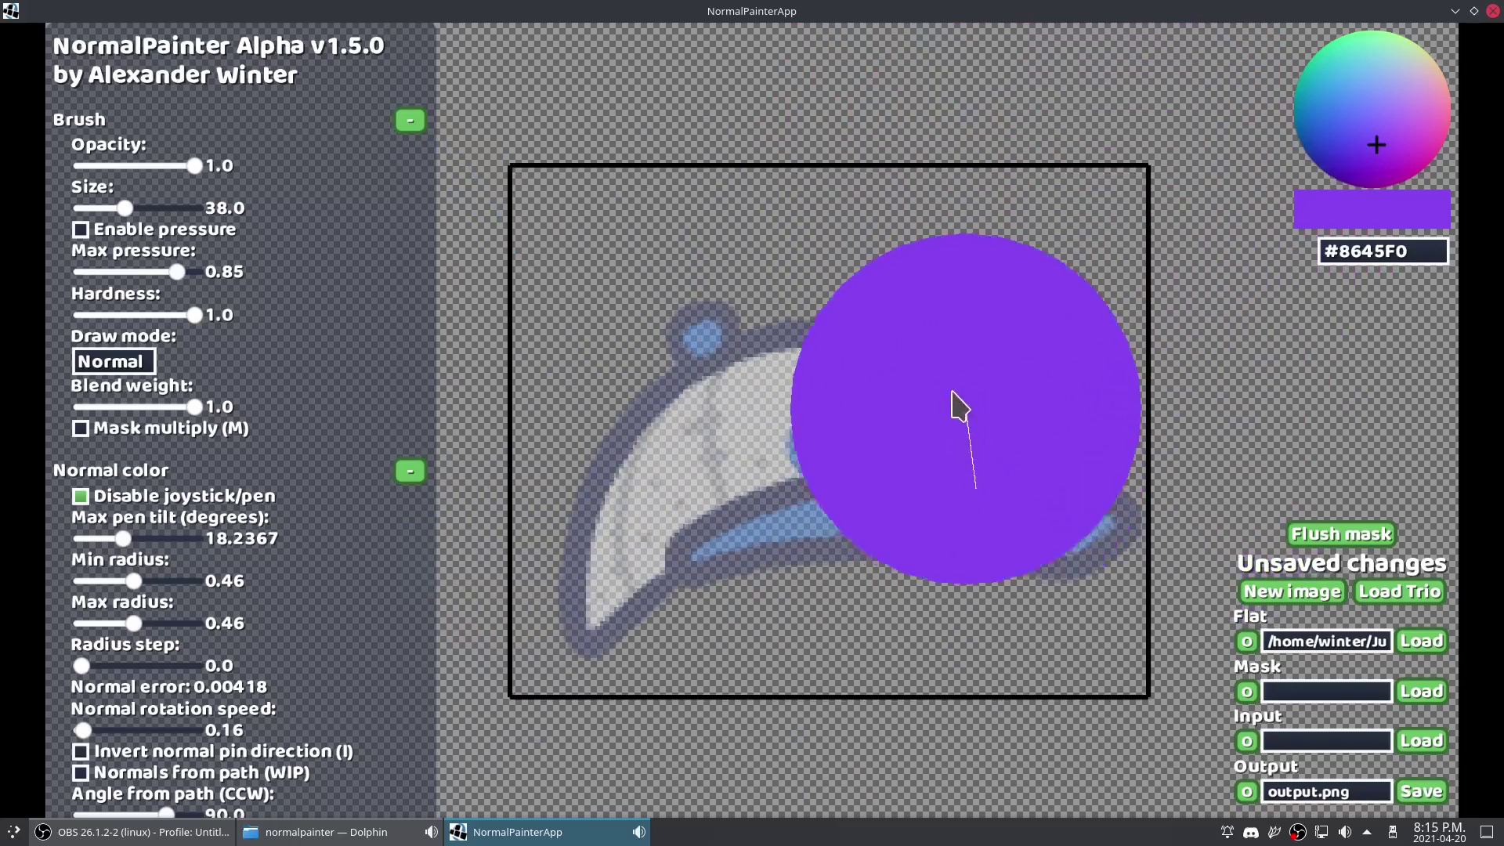
pyautogui.moveTo(961, 415); pyautogui.dragTo(896, 352)
pyautogui.scroll(-1, 897, 352)
pyautogui.moveTo(881, 236); pyautogui.dragTo(931, 326)
pyautogui.press('space')
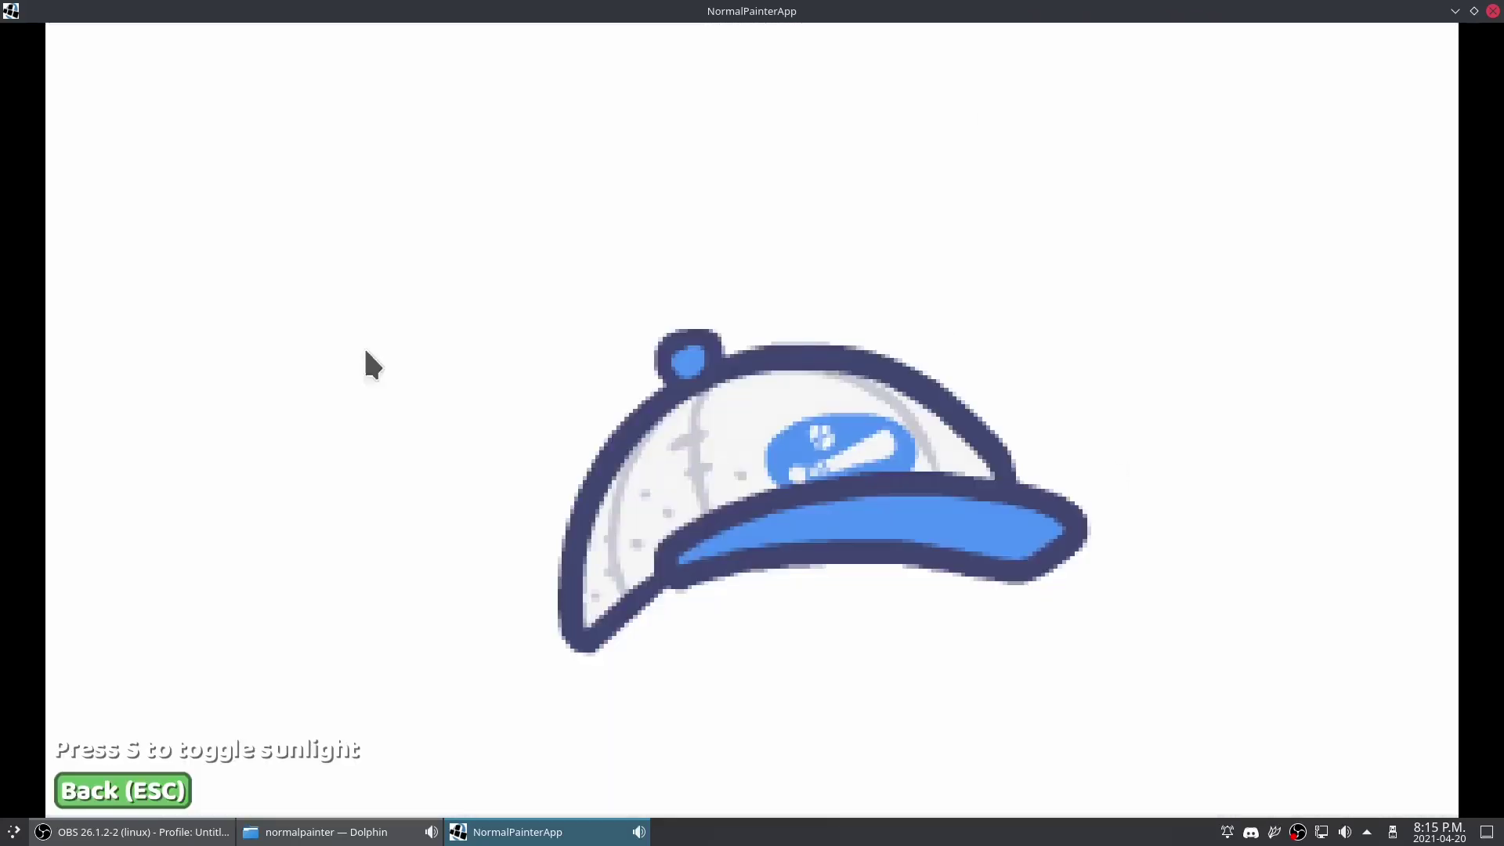
pyautogui.scroll(-8, 873, 574)
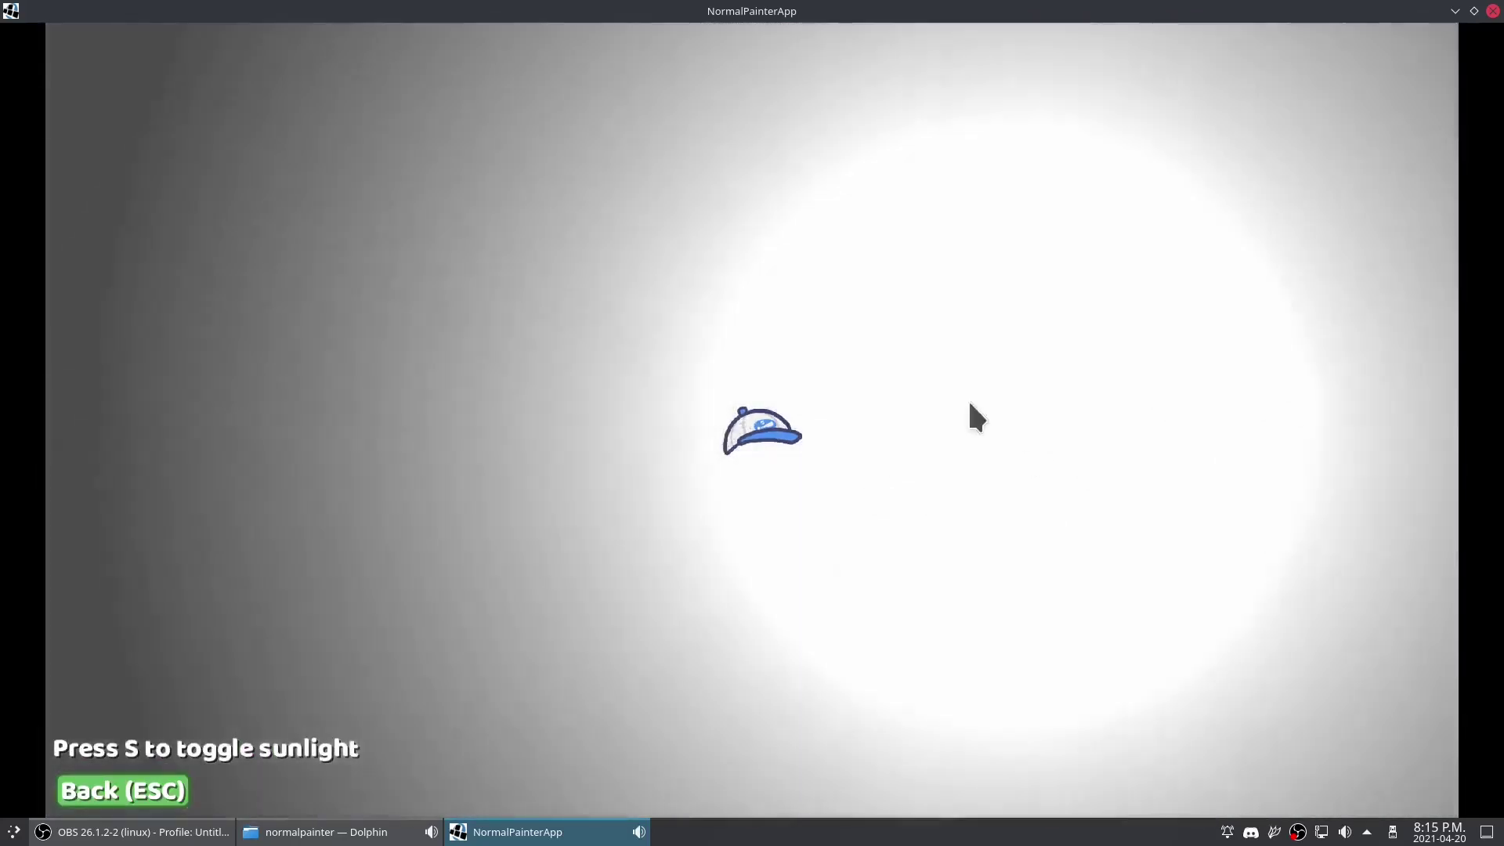
pyautogui.press('Escape')
# Step: Set the brush size to 6.0 and the normal color's radius range to a minimum of 0.0 and maximum of 1.0
pyautogui.scroll(3, 802, 655)
pyautogui.scroll(3, 914, 408)
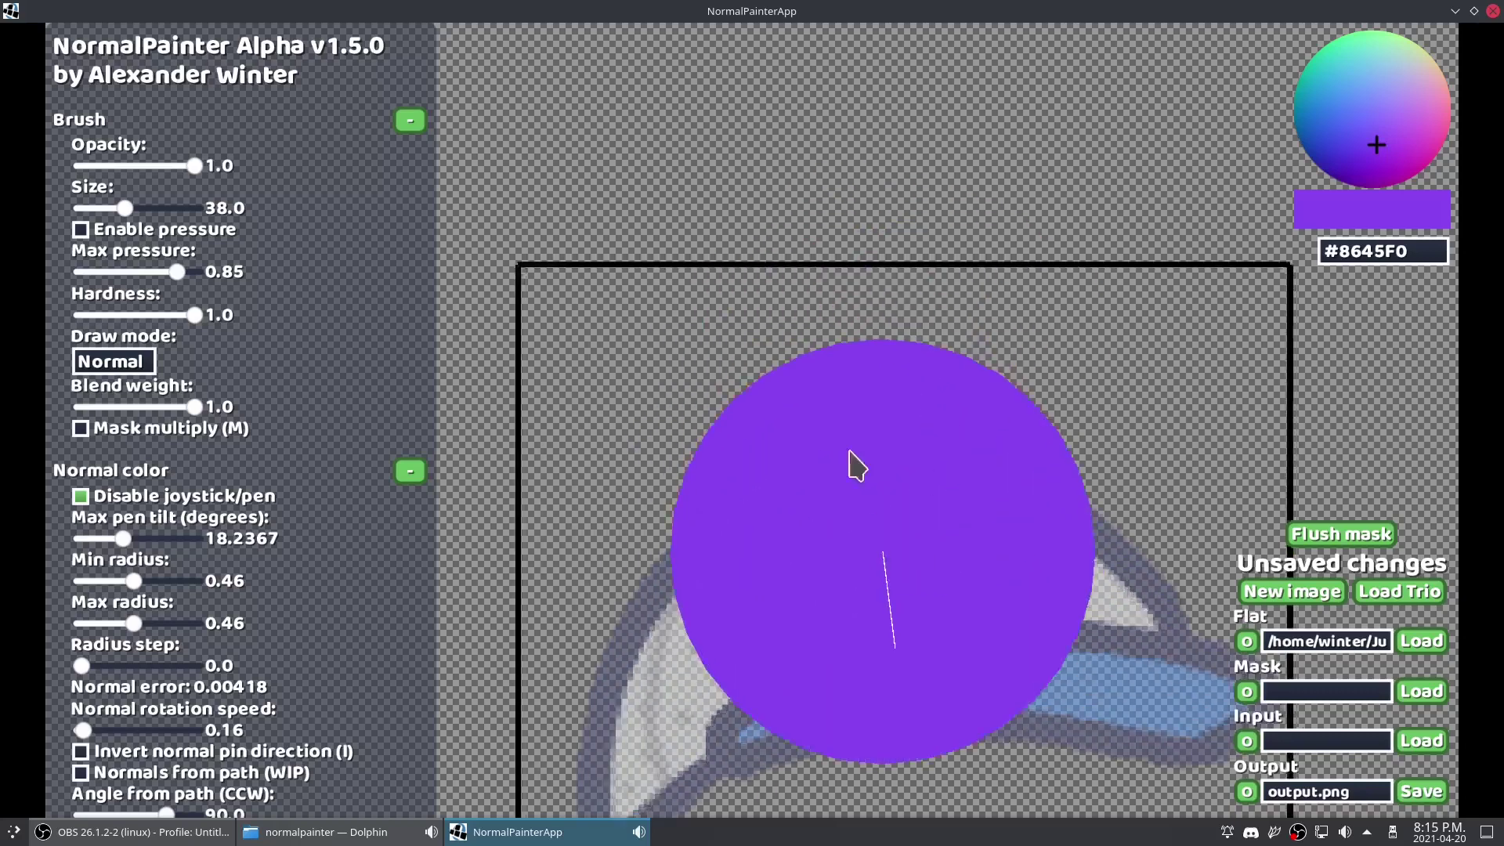
pyautogui.moveTo(126, 208); pyautogui.dragTo(95, 208)
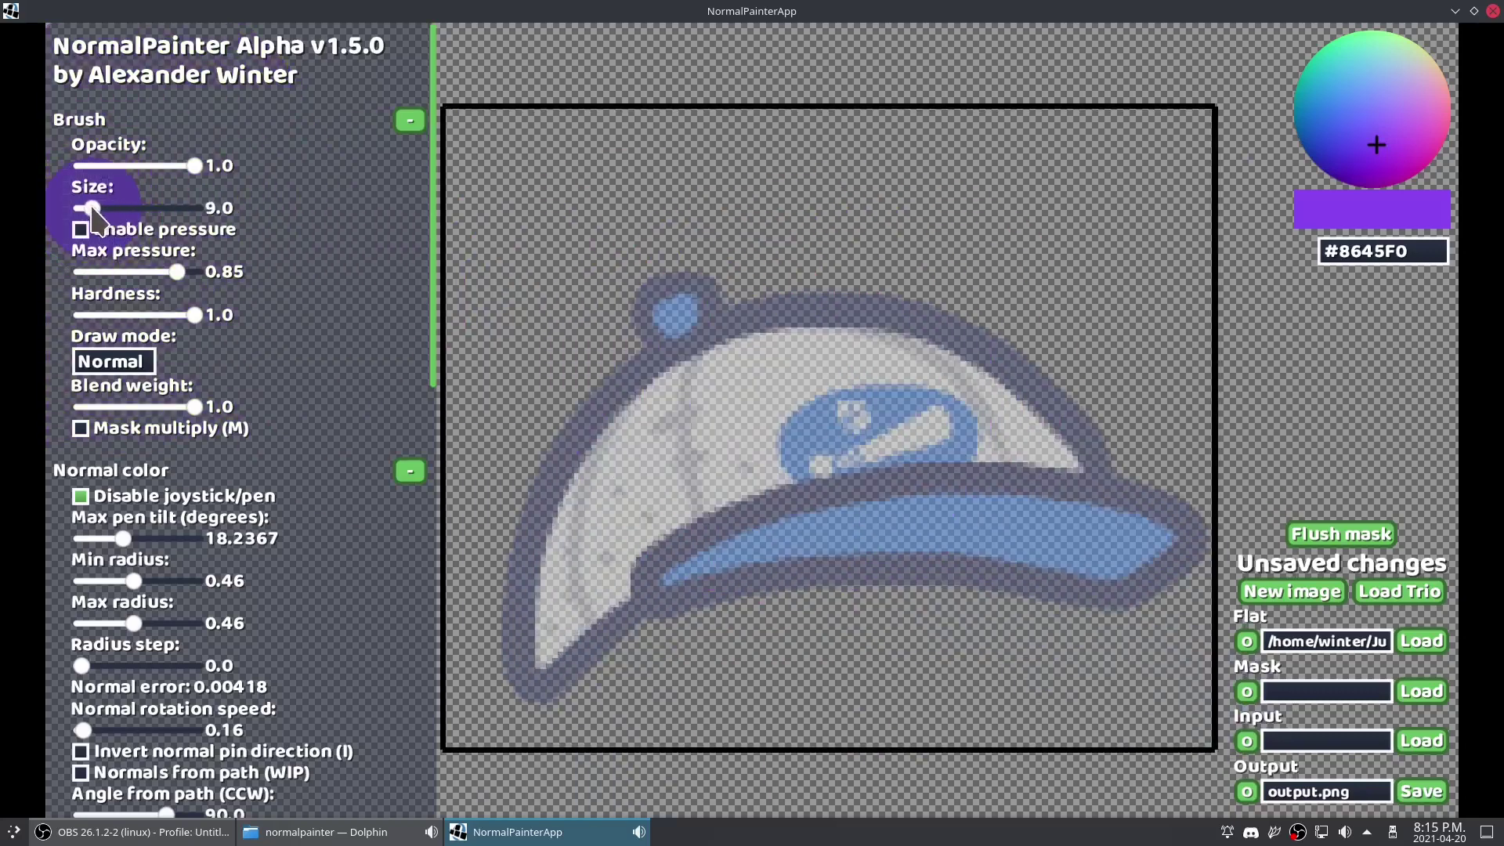
pyautogui.scroll(4, 755, 321)
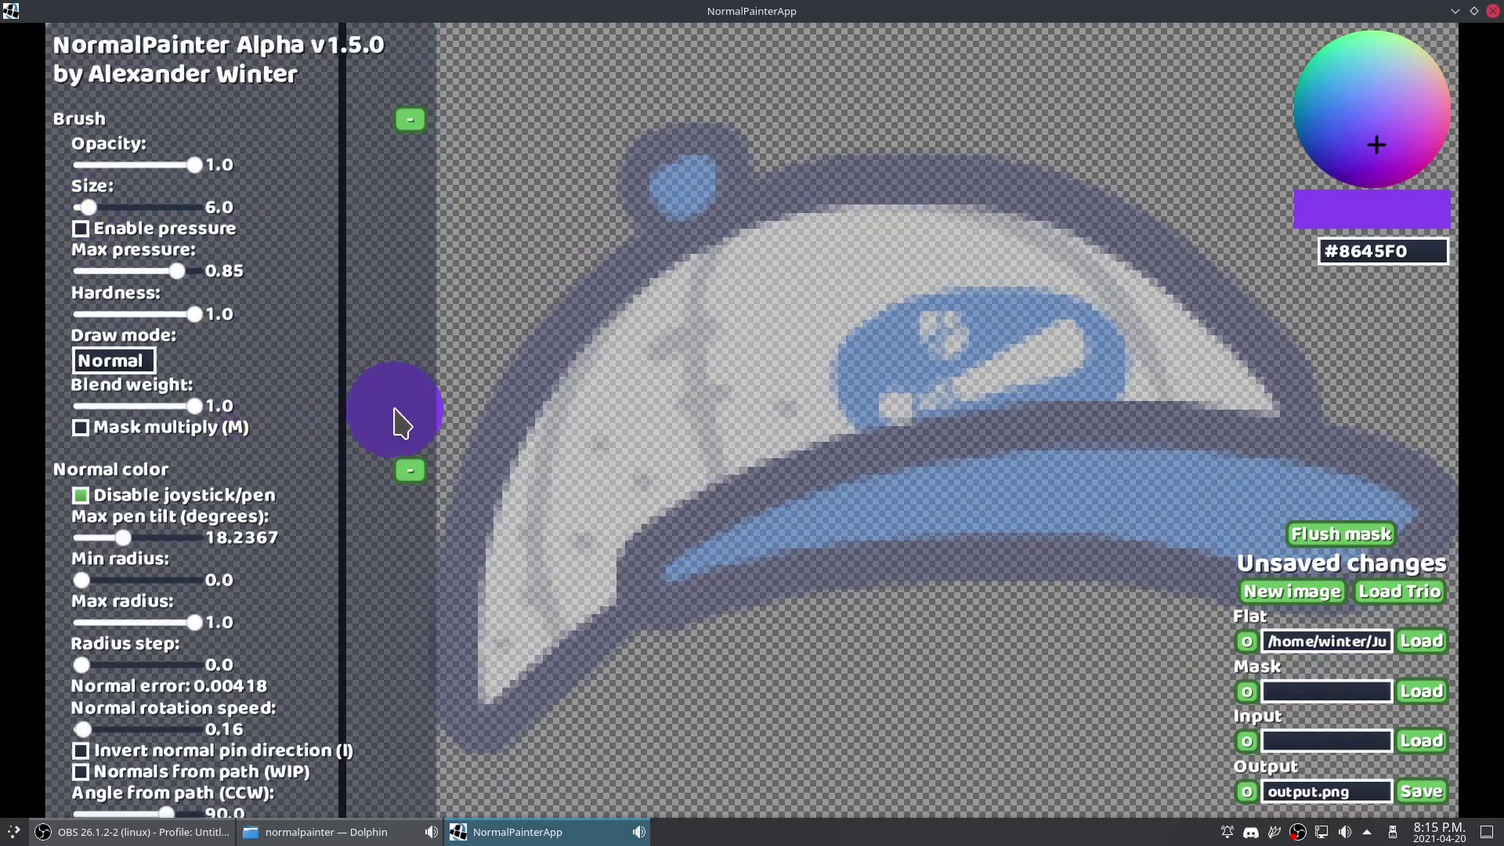
# Step: Re-enable joystick/pen control of the normal color
pyautogui.scroll(-10, 289, 509)
pyautogui.scroll(7, 259, 453)
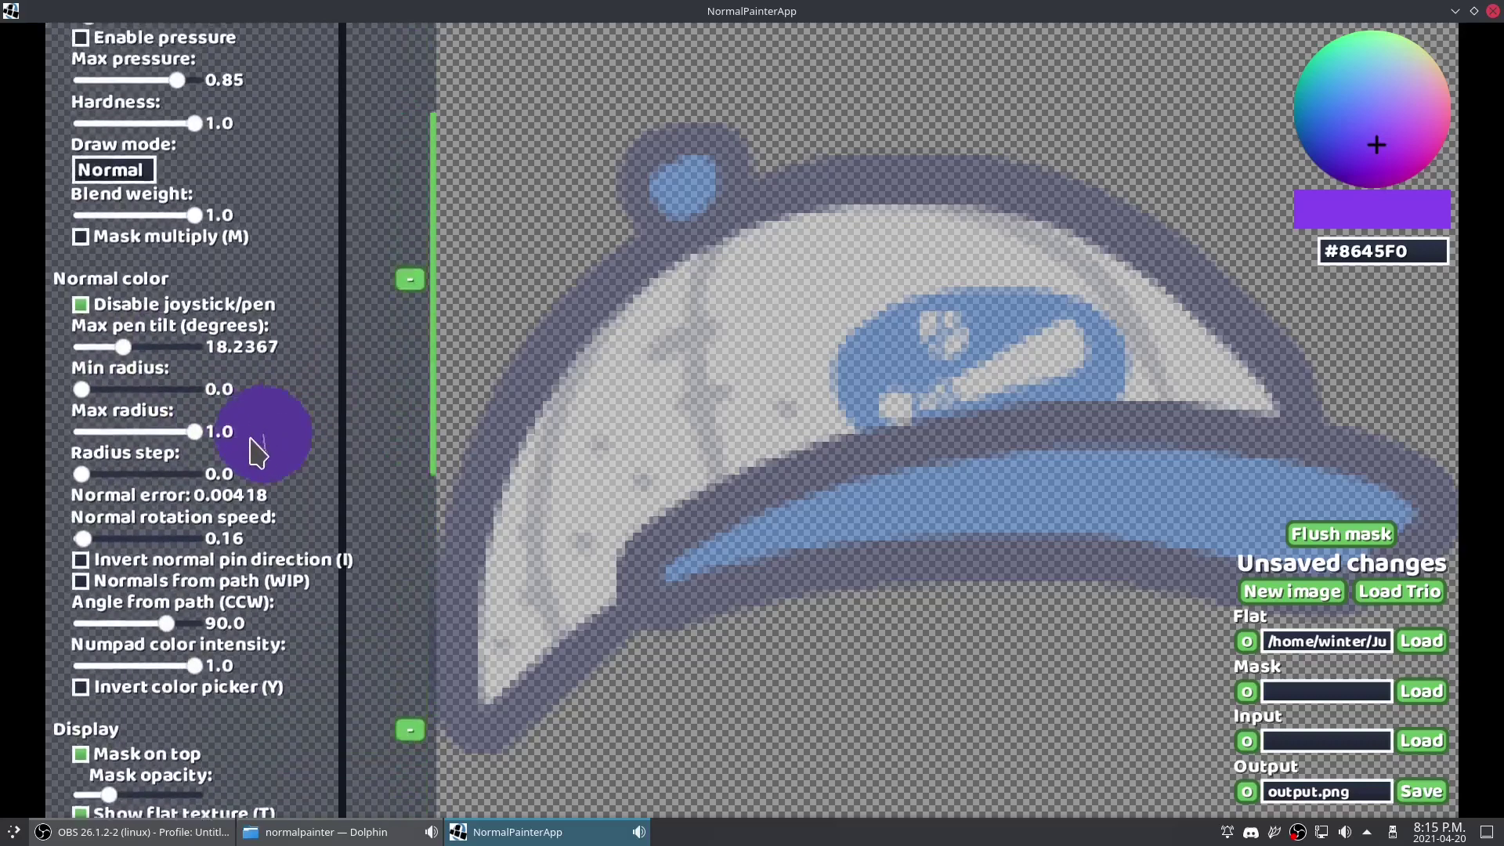
pyautogui.click(197, 320)
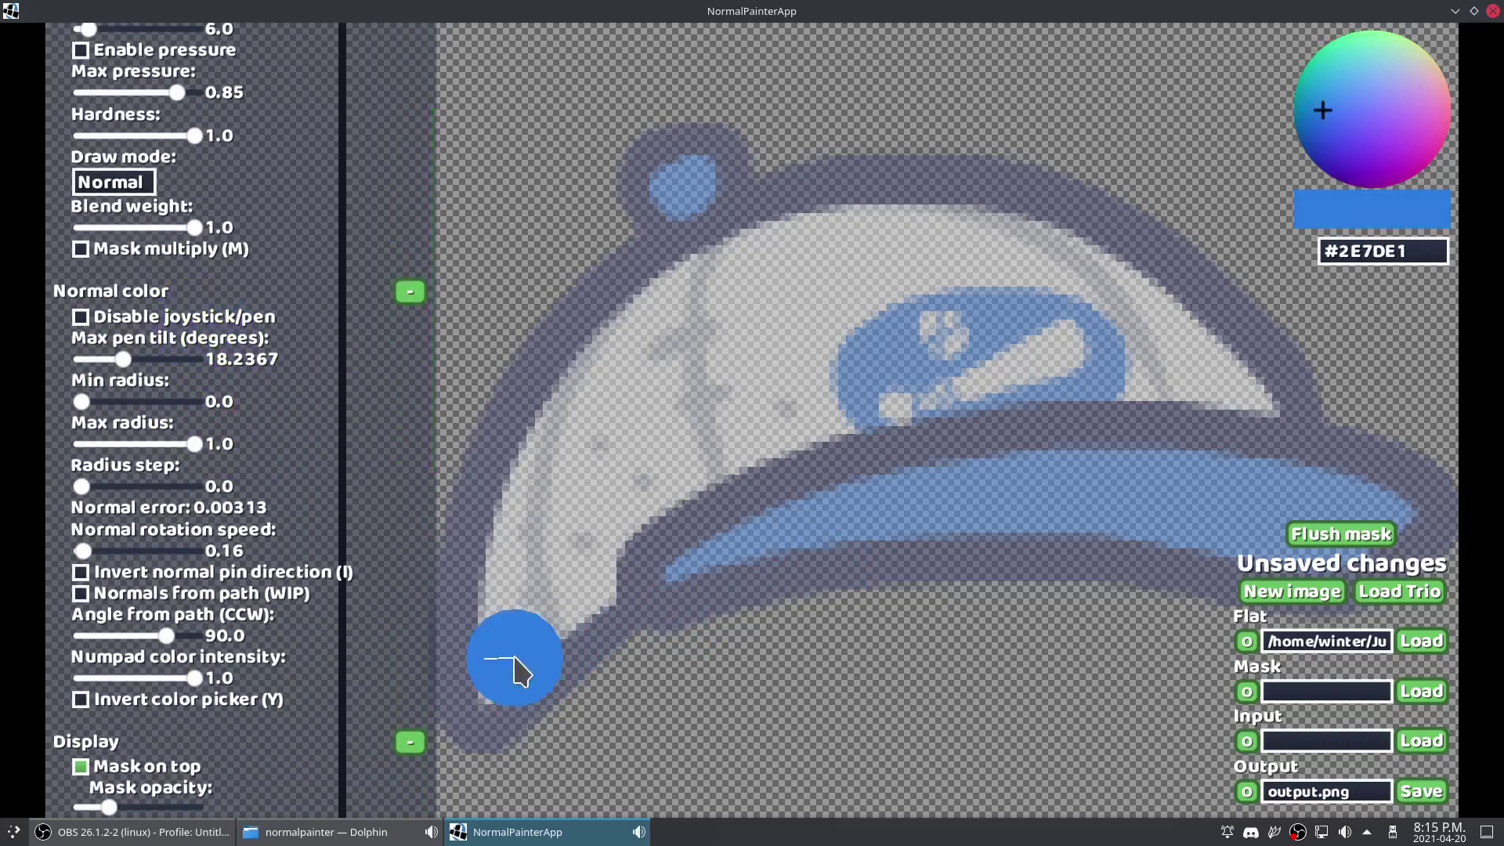
# Step: Turn on the live preview, try brush strokes on the left part of the cap's crown, and undo them
pyautogui.moveTo(514, 658); pyautogui.dragTo(521, 541)
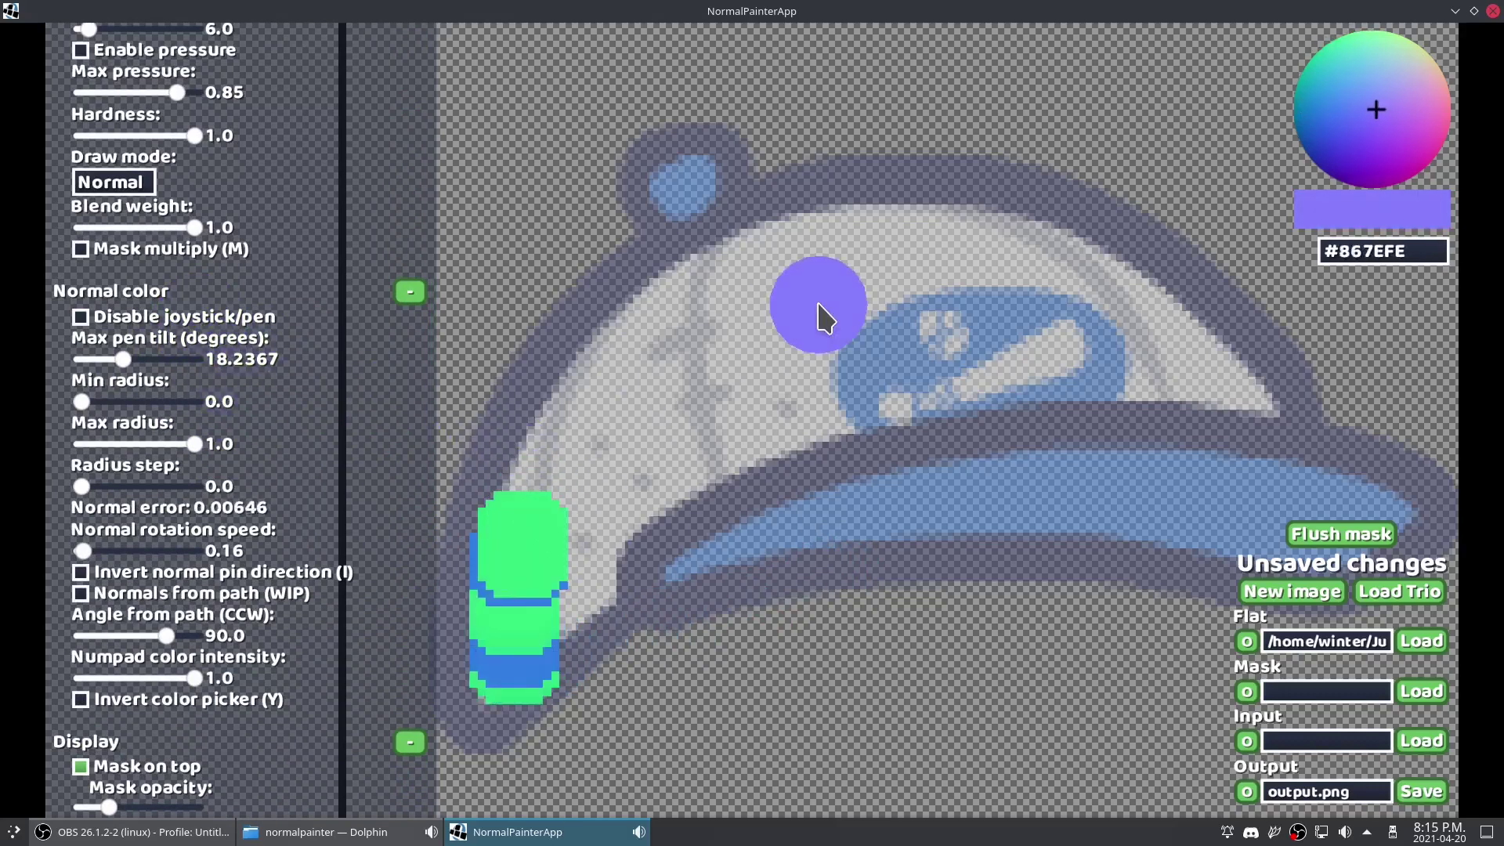
pyautogui.hotkey('ctrl', 'z')
pyautogui.scroll(-10, 318, 577)
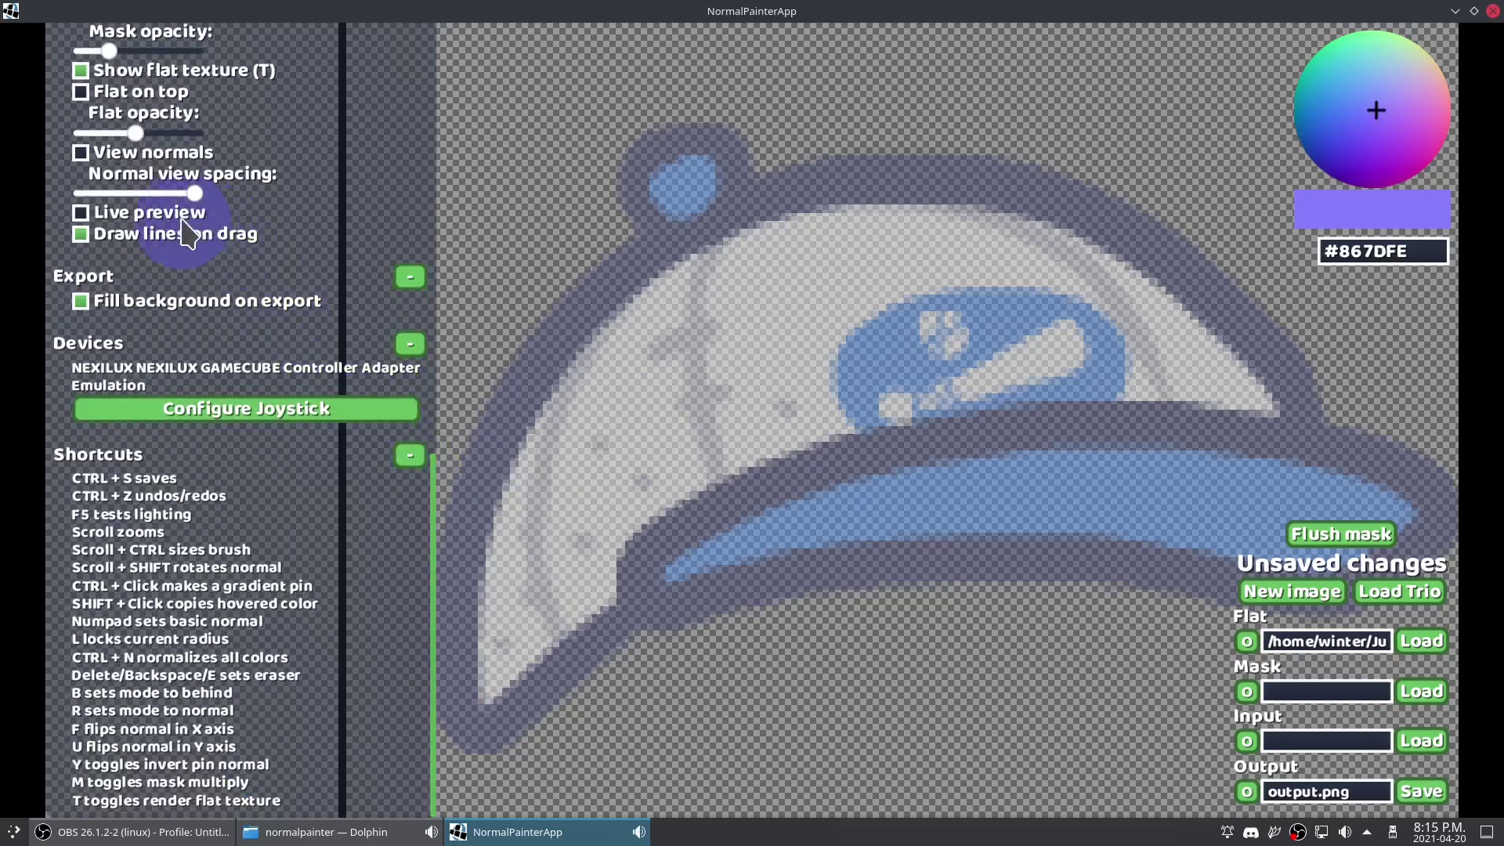
pyautogui.moveTo(636, 282)
pyautogui.mouseDown()
pyautogui.moveTo(608, 427)
pyautogui.moveTo(656, 615)
pyautogui.mouseUp()
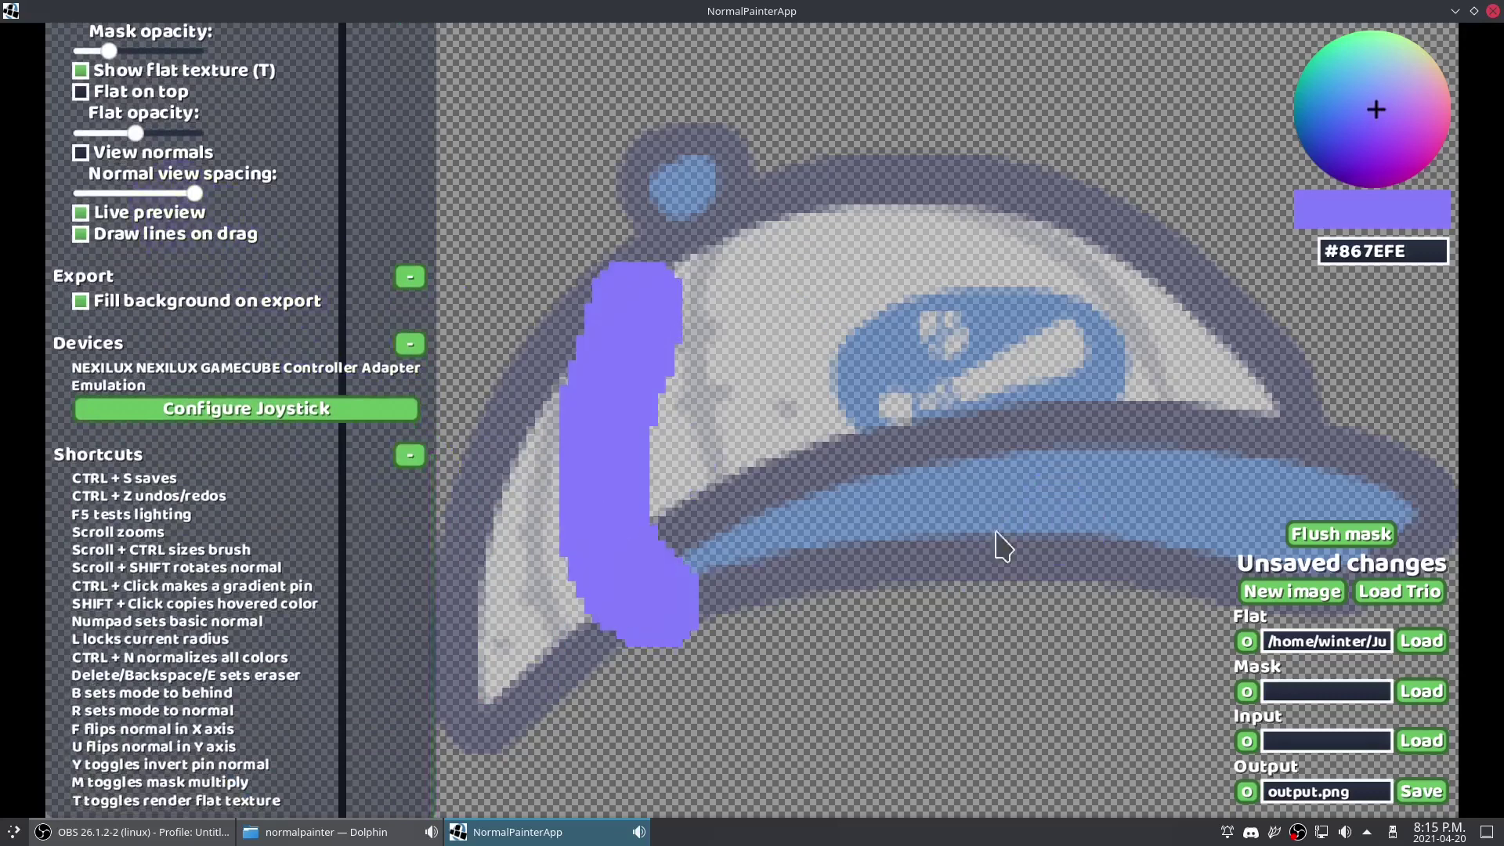
pyautogui.hotkey('ctrl', 'z')
# Step: Set the brush hardness to 0.72, try a stroke across the cap, and undo it
pyautogui.scroll(10, 326, 460)
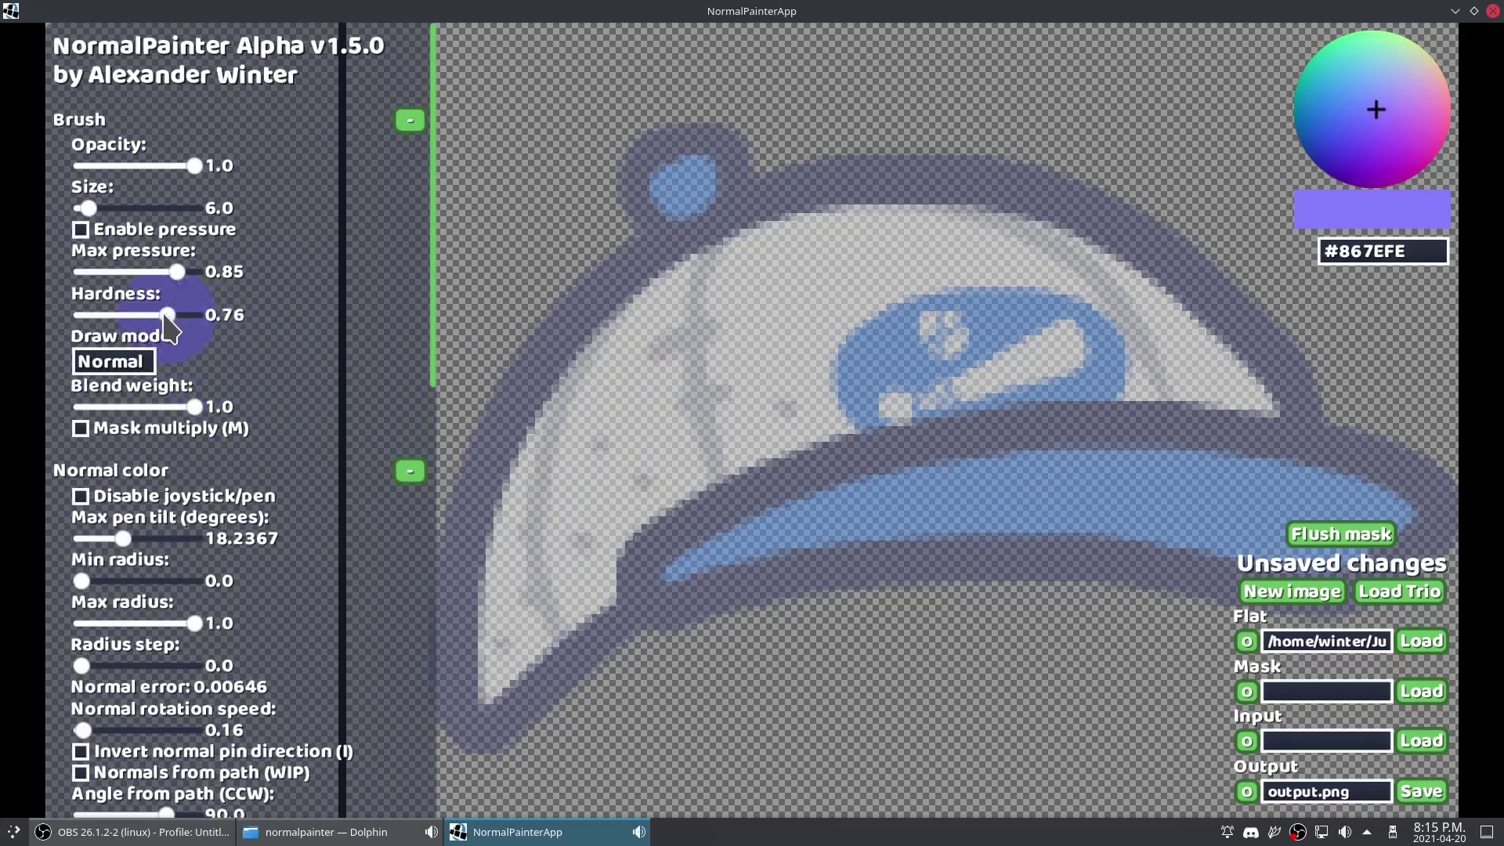
pyautogui.moveTo(168, 330); pyautogui.dragTo(162, 327)
pyautogui.moveTo(765, 312); pyautogui.dragTo(671, 603)
pyautogui.hotkey('ctrl', 'z')
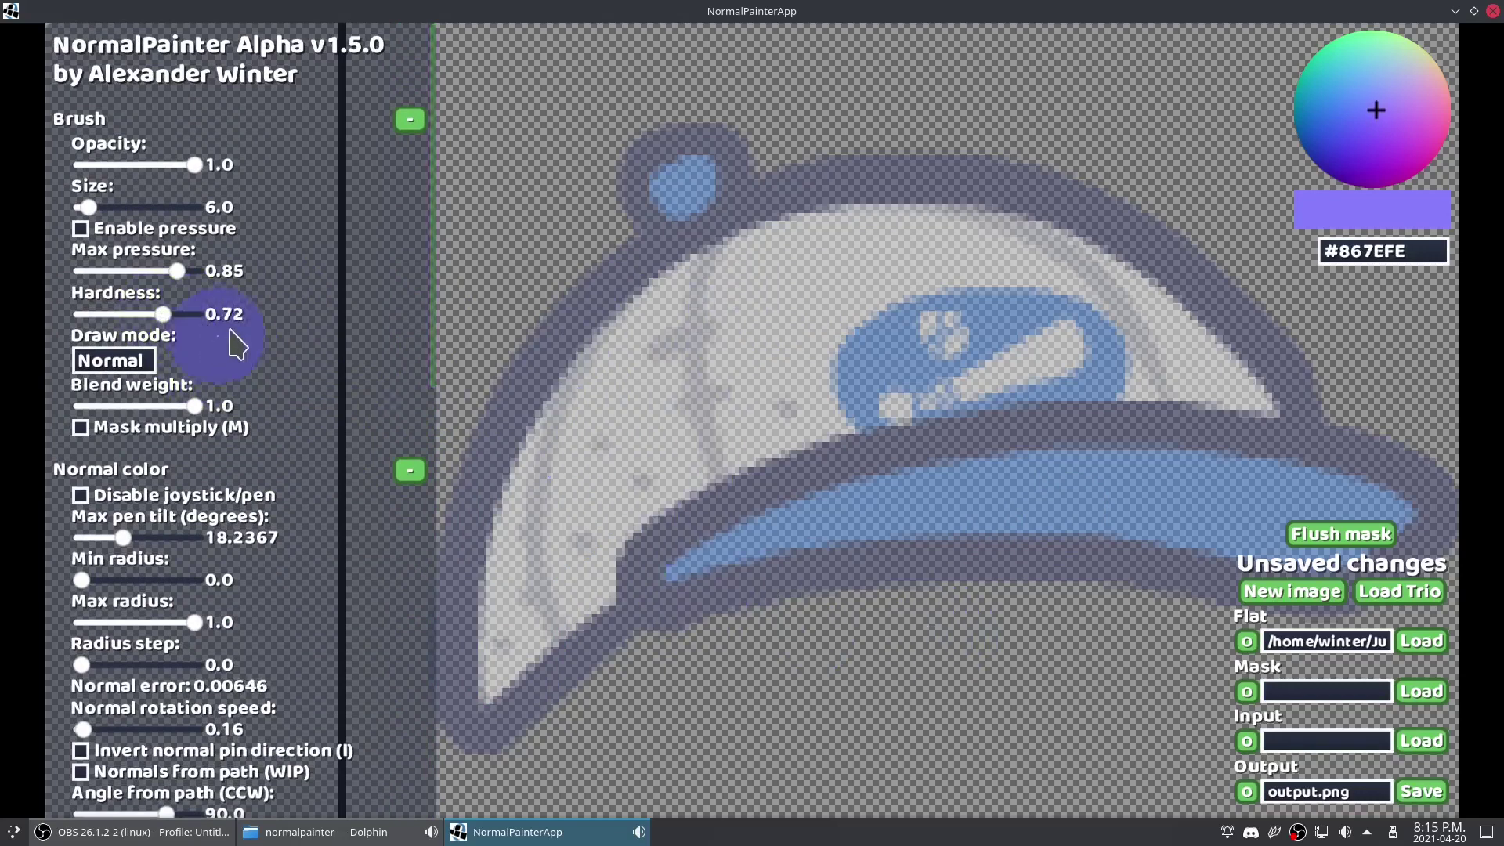
# Step: Disable joystick/pen control, place a gradient pin below the brim, and paint a band of normals along the crown's upper edge
pyautogui.scroll(-3, 893, 427)
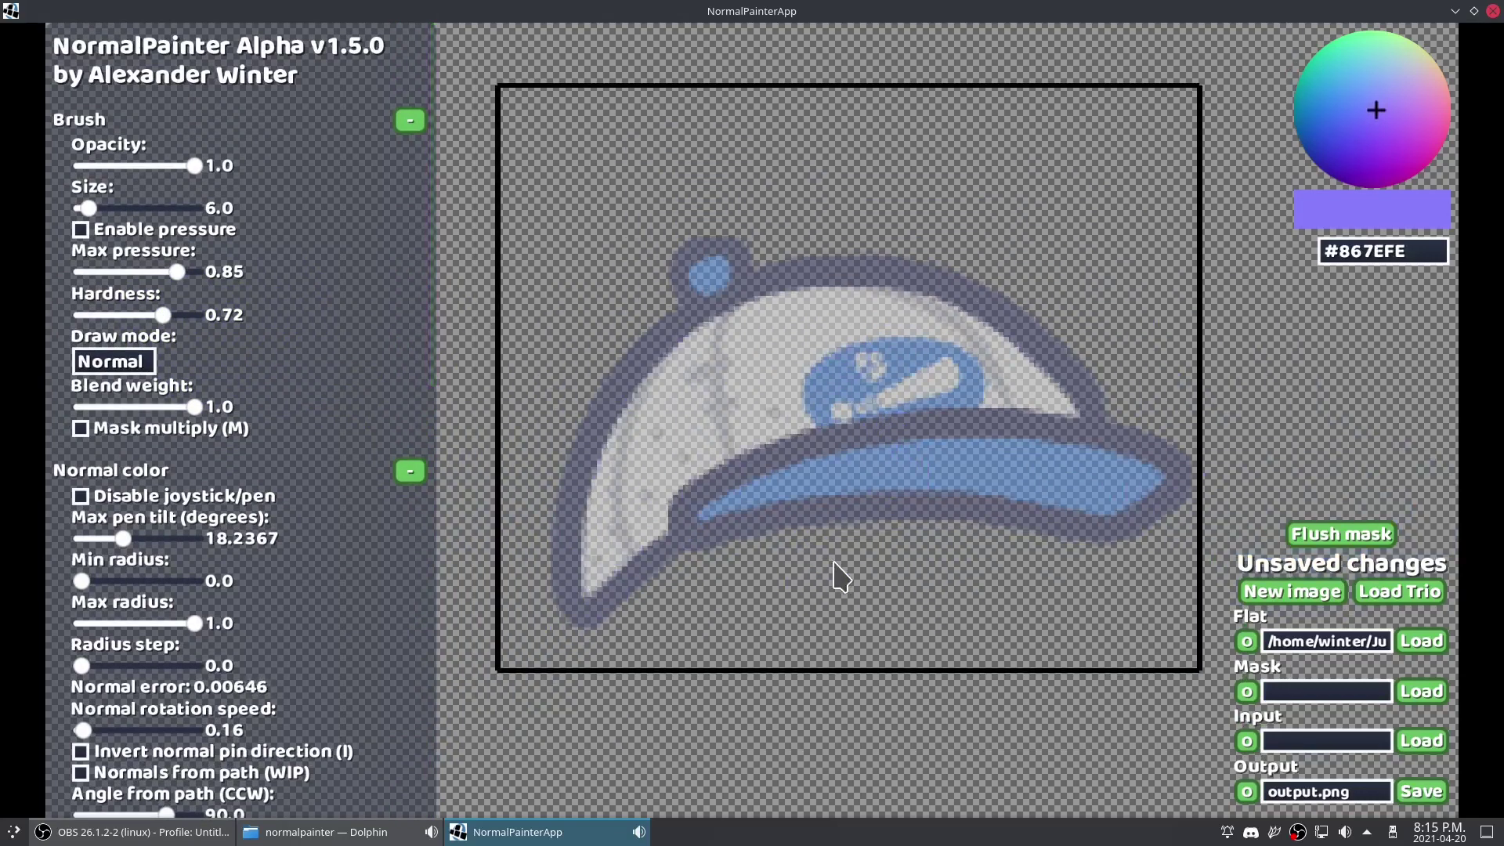
pyautogui.click(1330, 110)
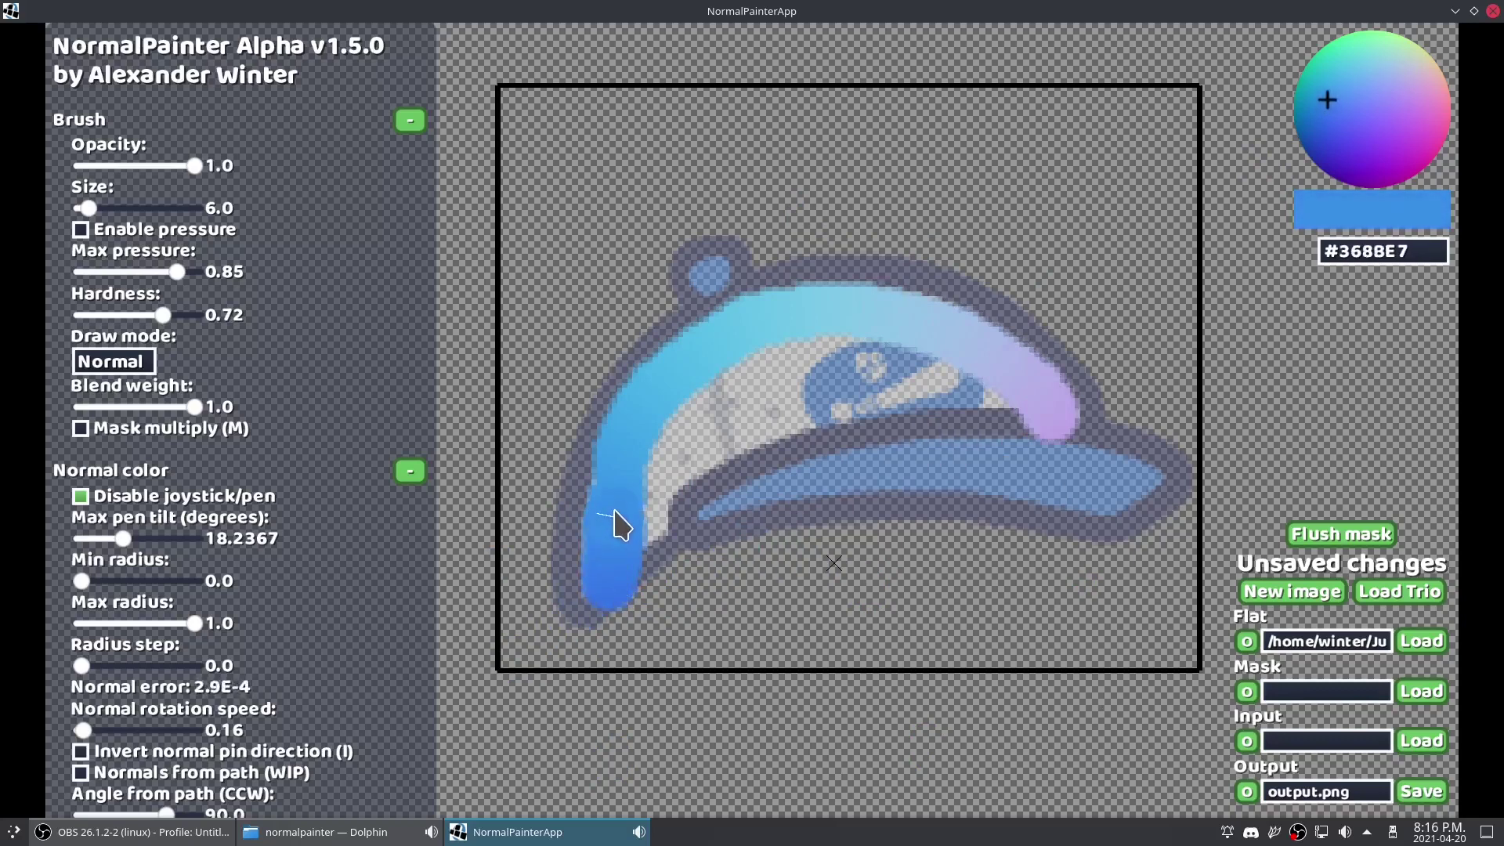
# Step: Switch the draw mode to Erase and trim the paint overlapping the outline at both ends of the crown's band
pyautogui.scroll(3, 812, 557)
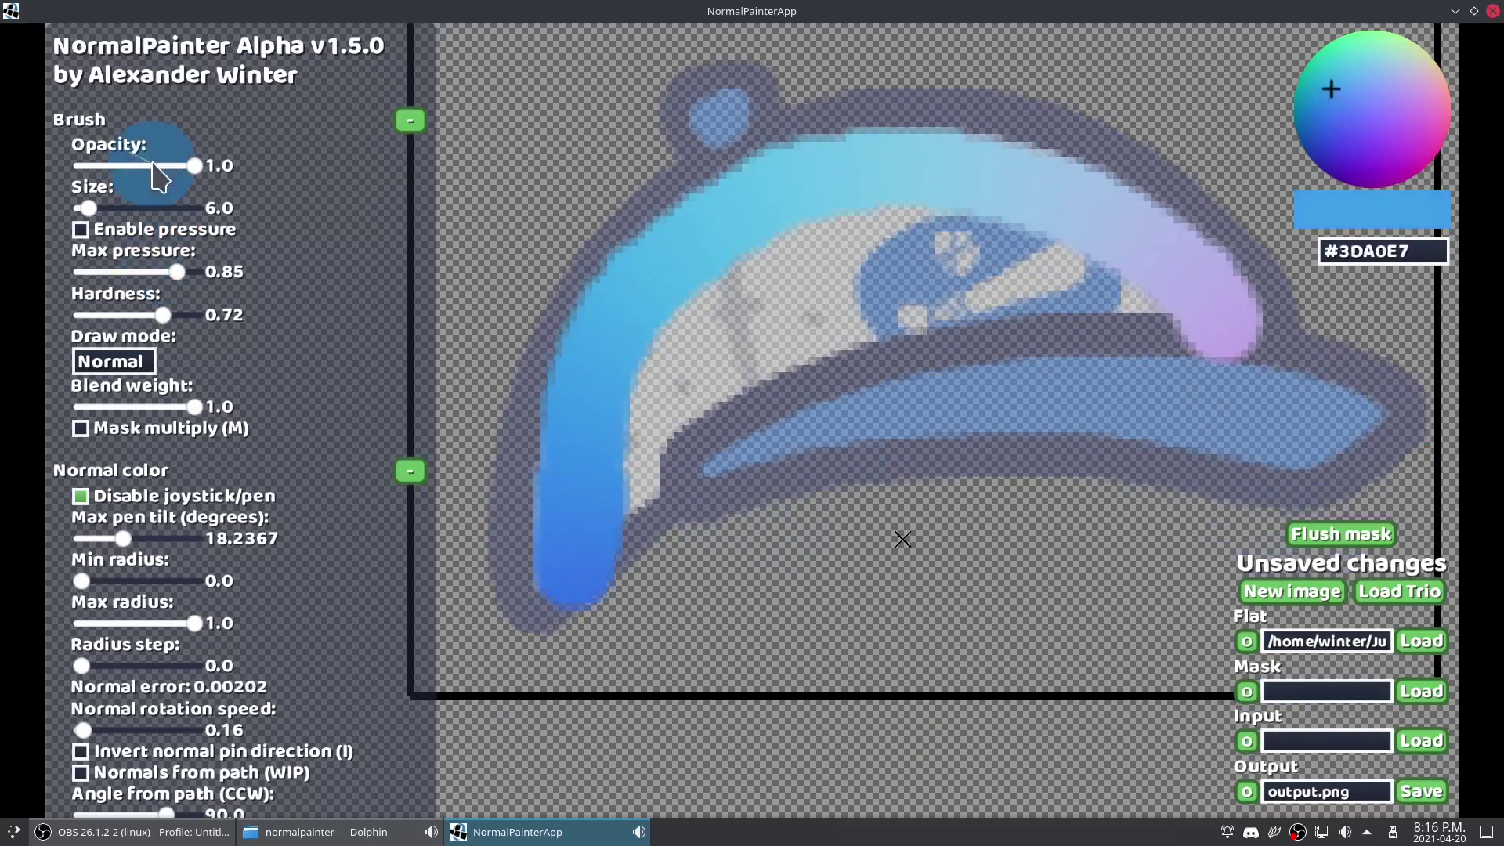
pyautogui.click(116, 362)
pyautogui.click(130, 450)
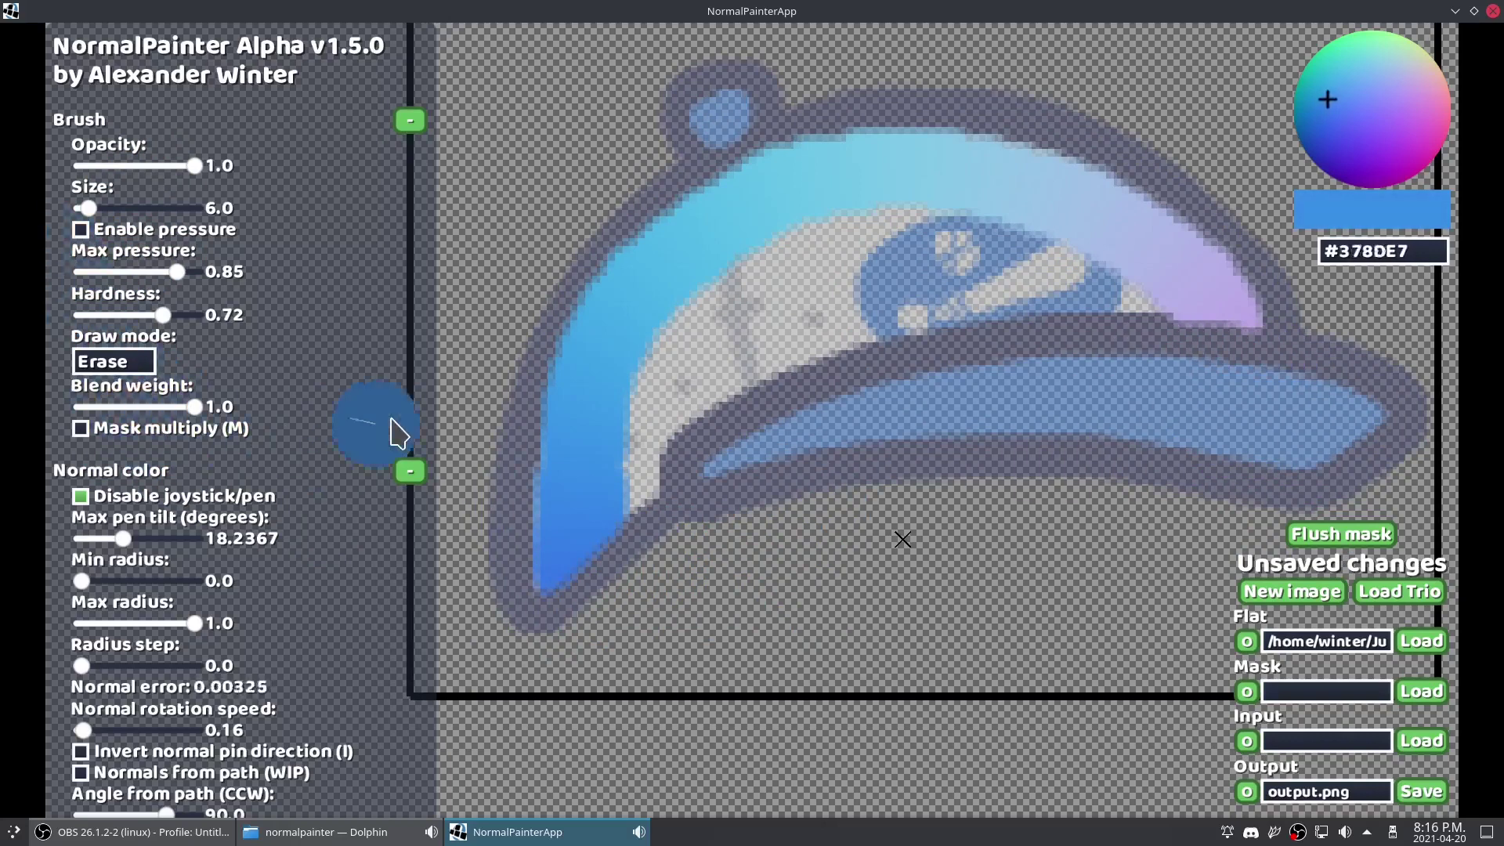
# Step: Restore the Normal draw mode and paint a gradient of normals along the cap's brim
pyautogui.click(114, 361)
pyautogui.click(106, 396)
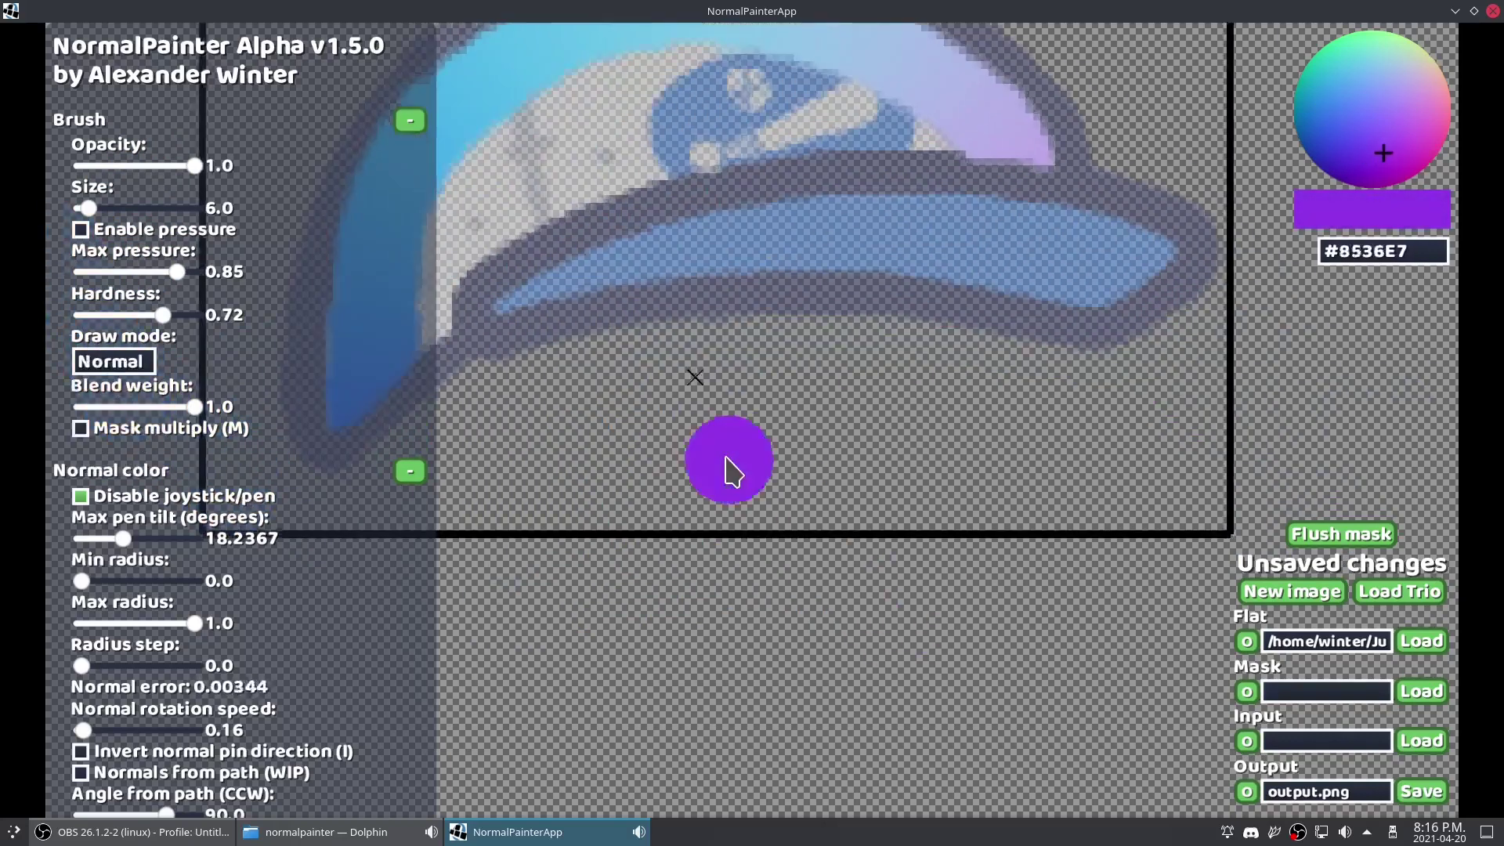
pyautogui.scroll(-4, 828, 509)
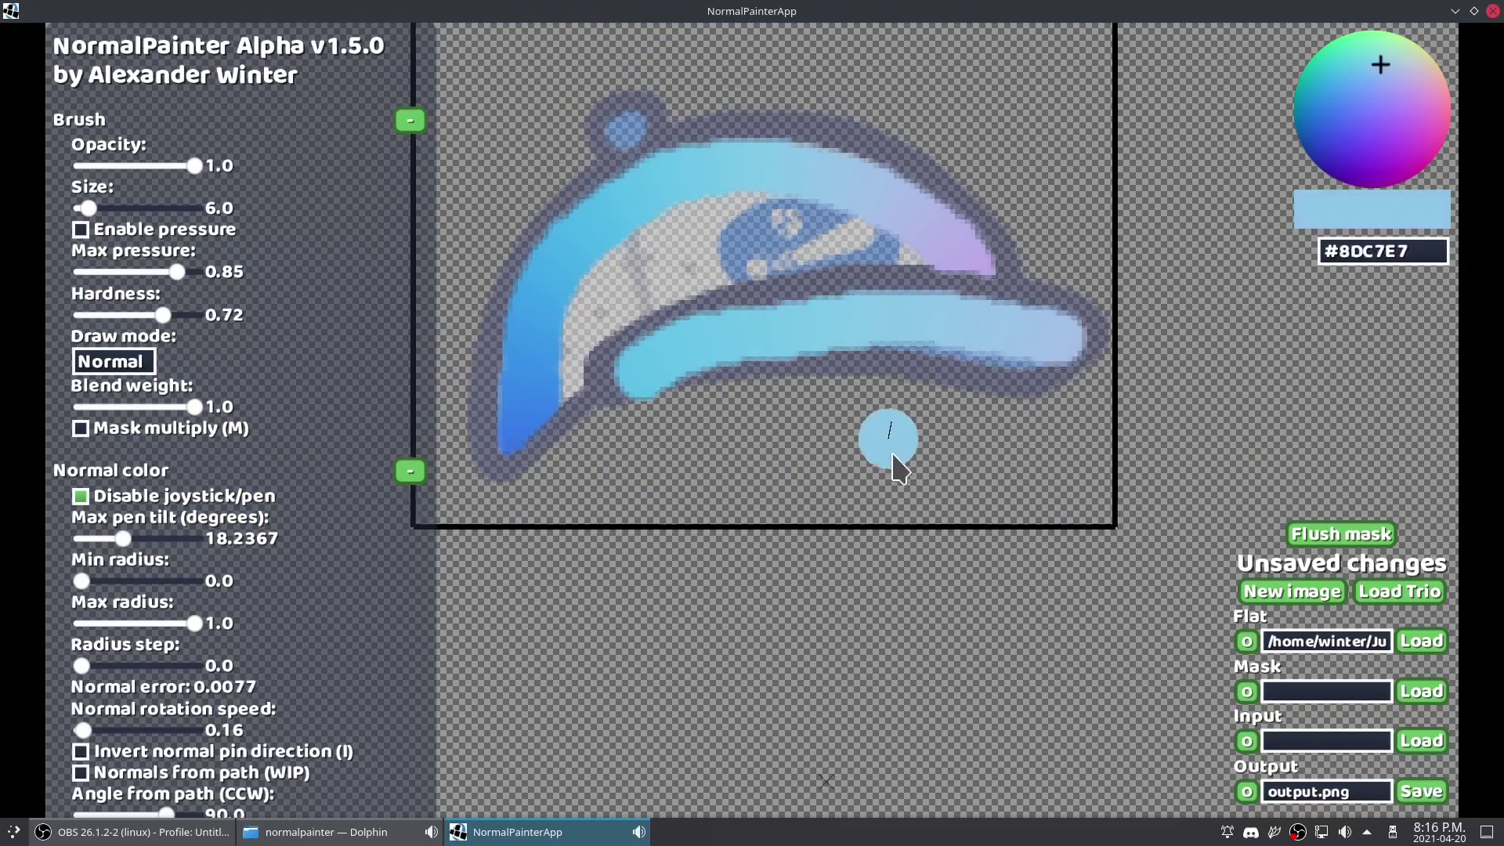
# Step: Switch the draw mode to Erase and trim the lower part of the brim's painted band
pyautogui.scroll(3, 772, 470)
pyautogui.click(103, 362)
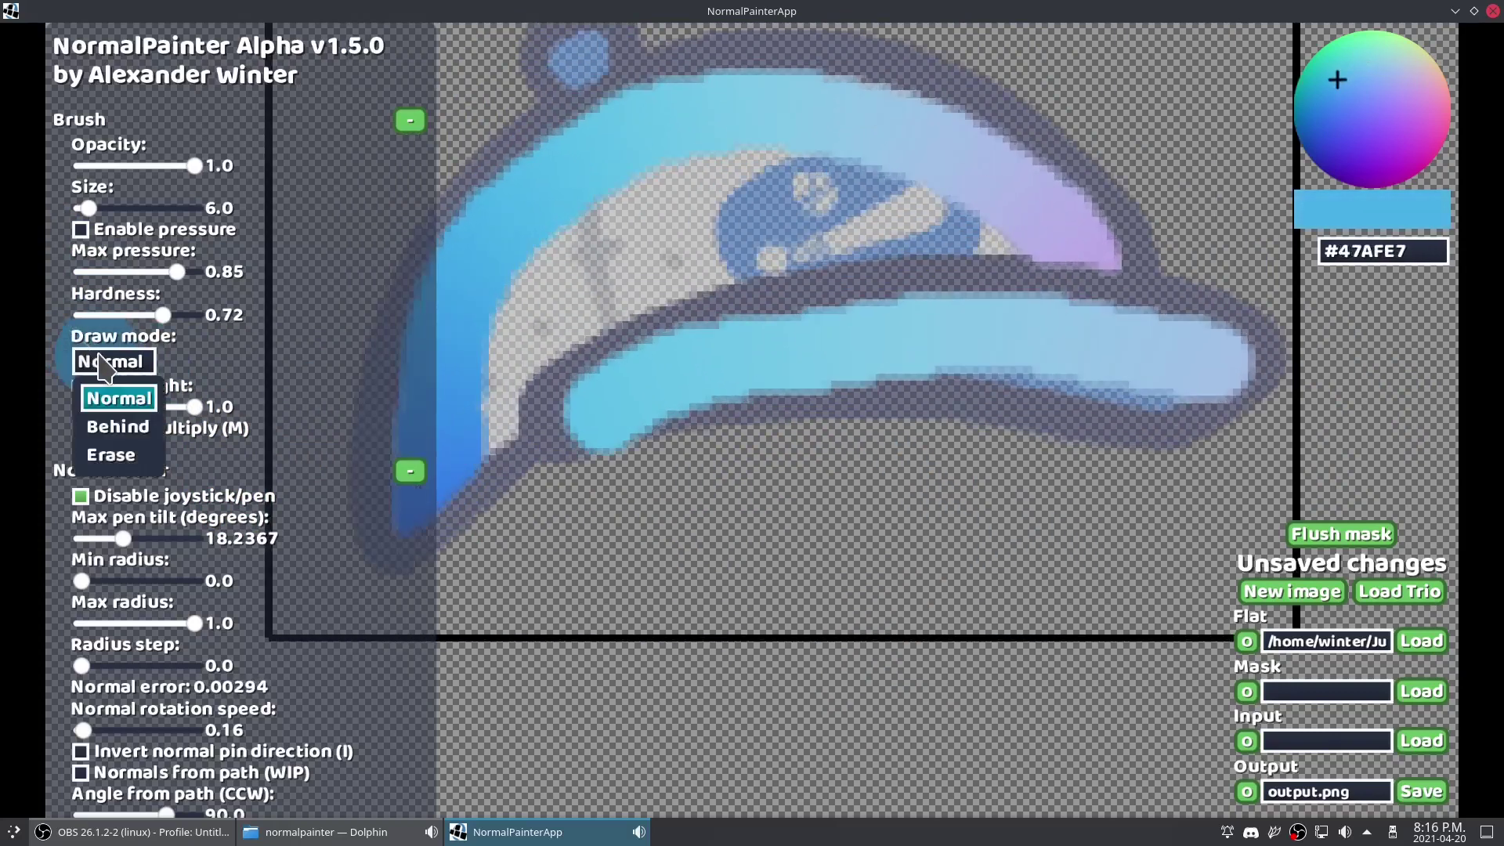
pyautogui.click(115, 461)
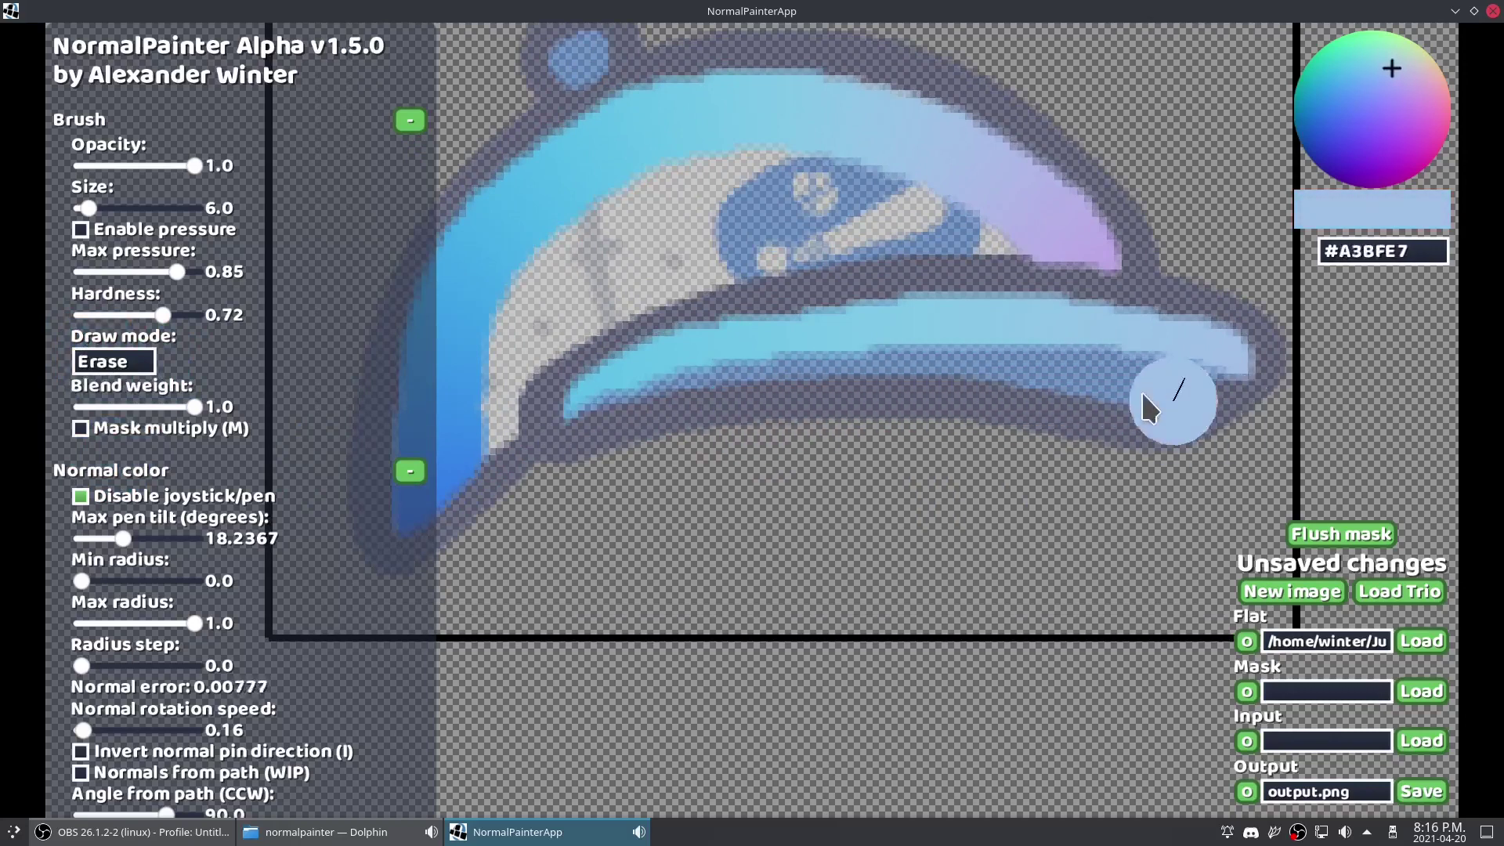
pyautogui.scroll(-4, 843, 589)
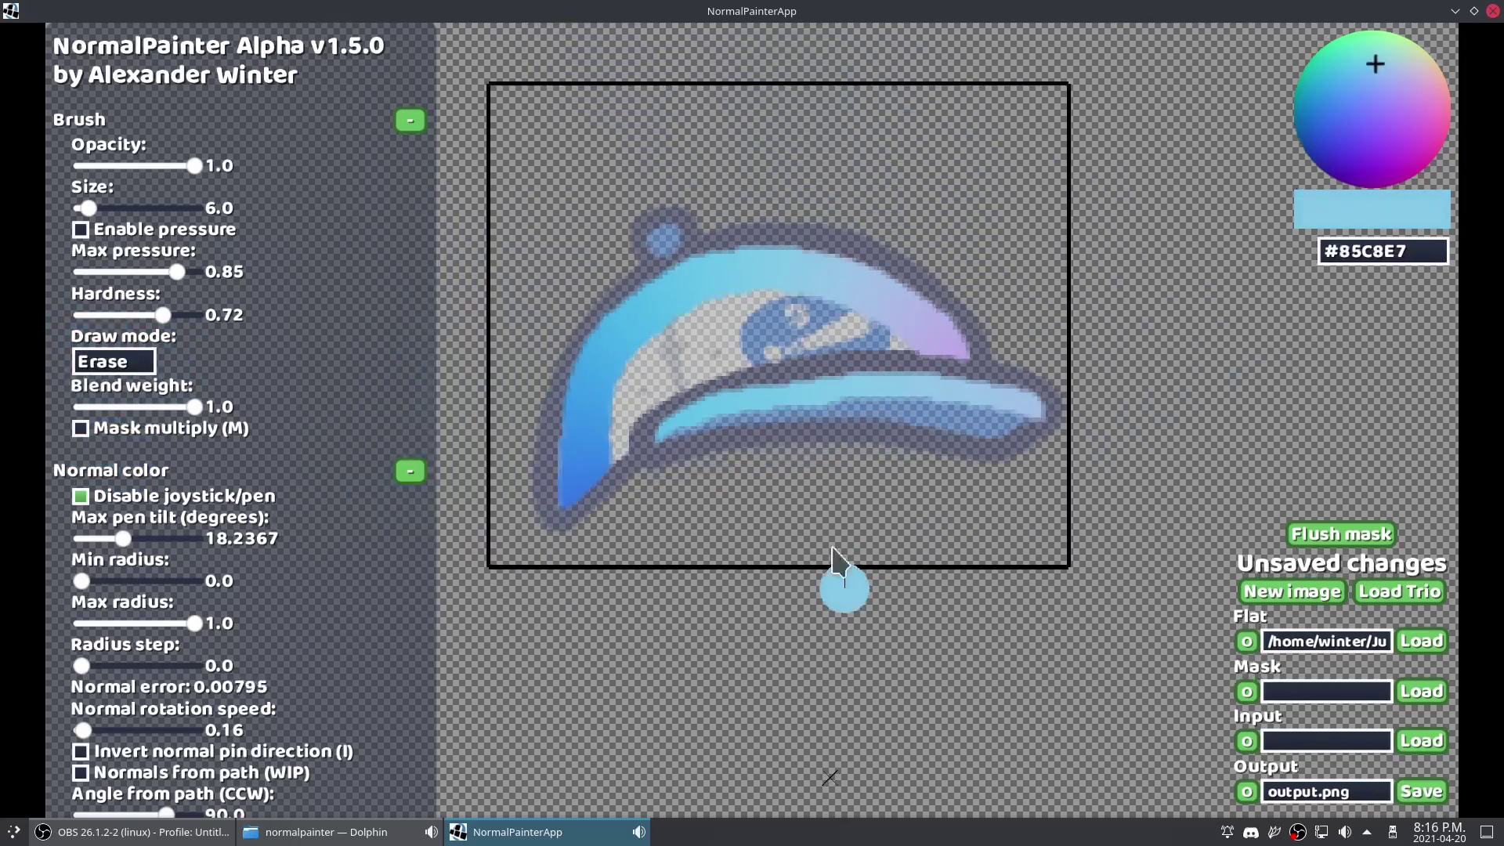
# Step: Place a gradient pin at the centre of the round button on top of the cap
pyautogui.scroll(3, 840, 572)
pyautogui.moveTo(783, 470); pyautogui.dragTo(796, 555)
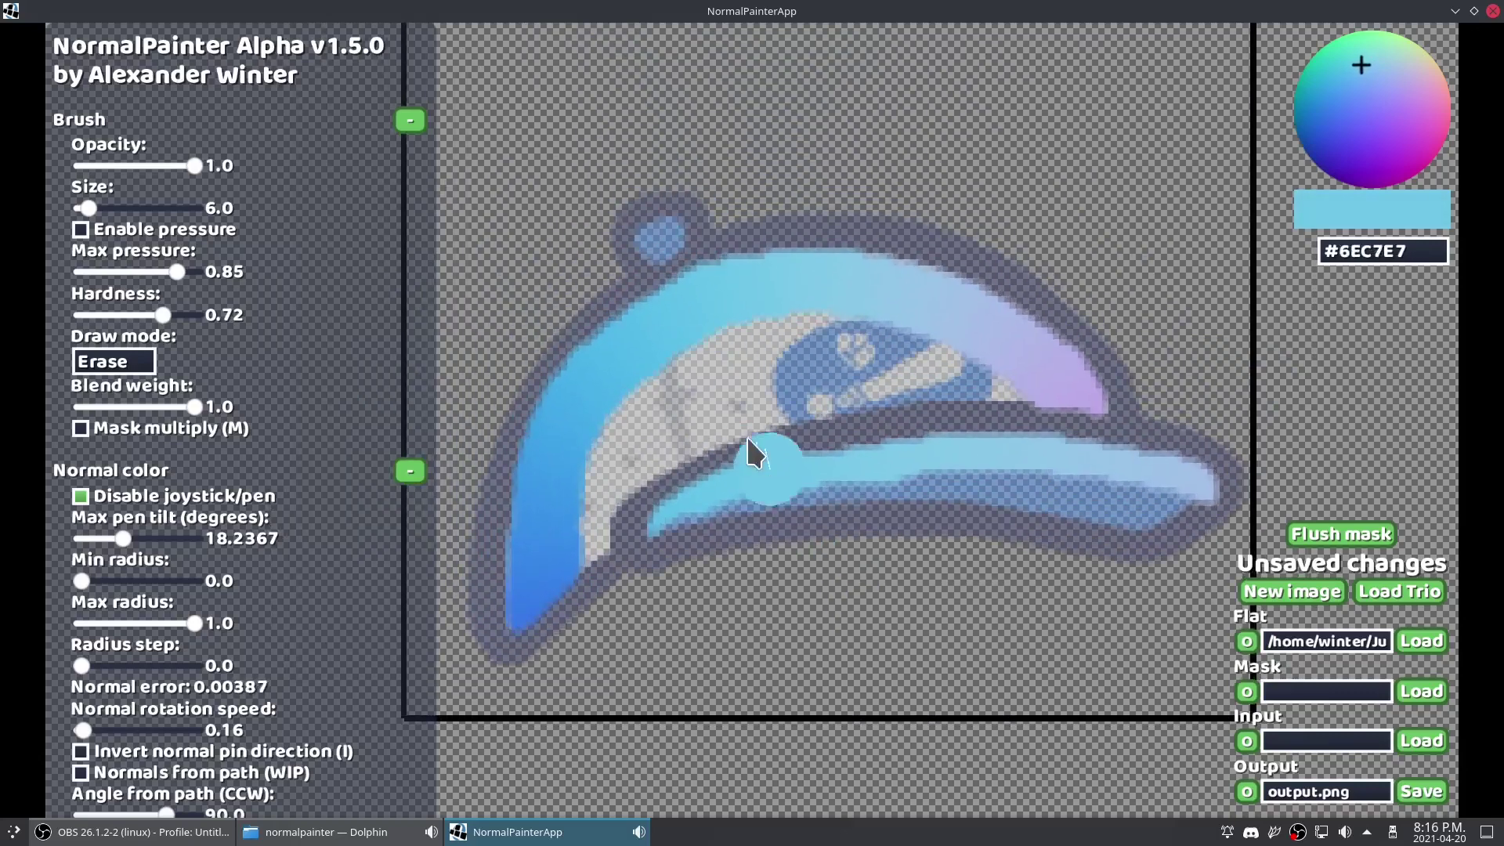
pyautogui.moveTo(715, 395); pyautogui.dragTo(833, 632)
pyautogui.scroll(1, 766, 477)
pyautogui.moveTo(769, 484); pyautogui.dragTo(710, 333)
pyautogui.scroll(4, 692, 302)
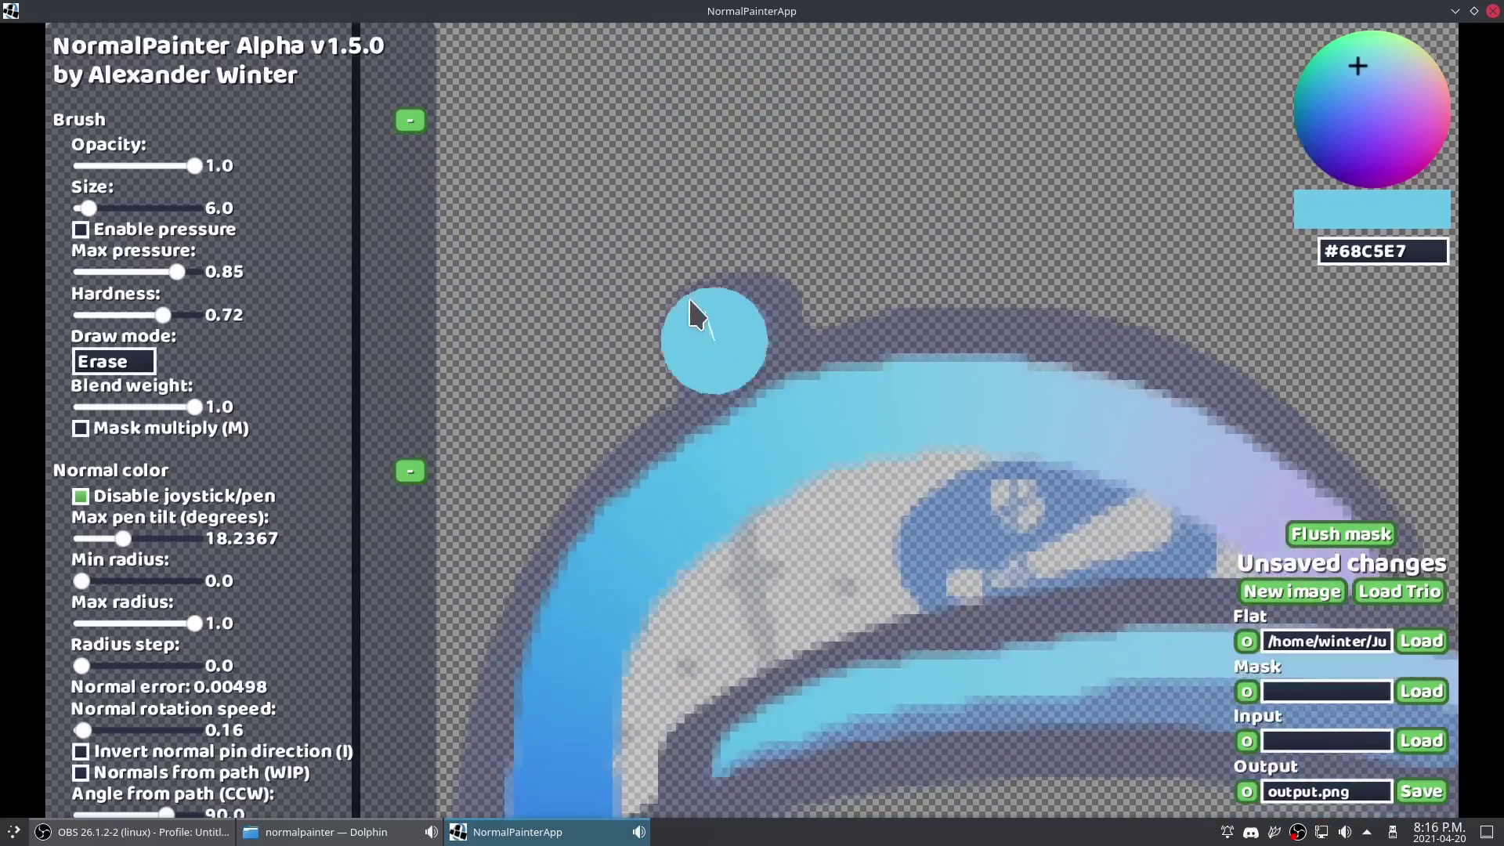
pyautogui.moveTo(700, 224); pyautogui.dragTo(787, 242)
pyautogui.scroll(3, 786, 242)
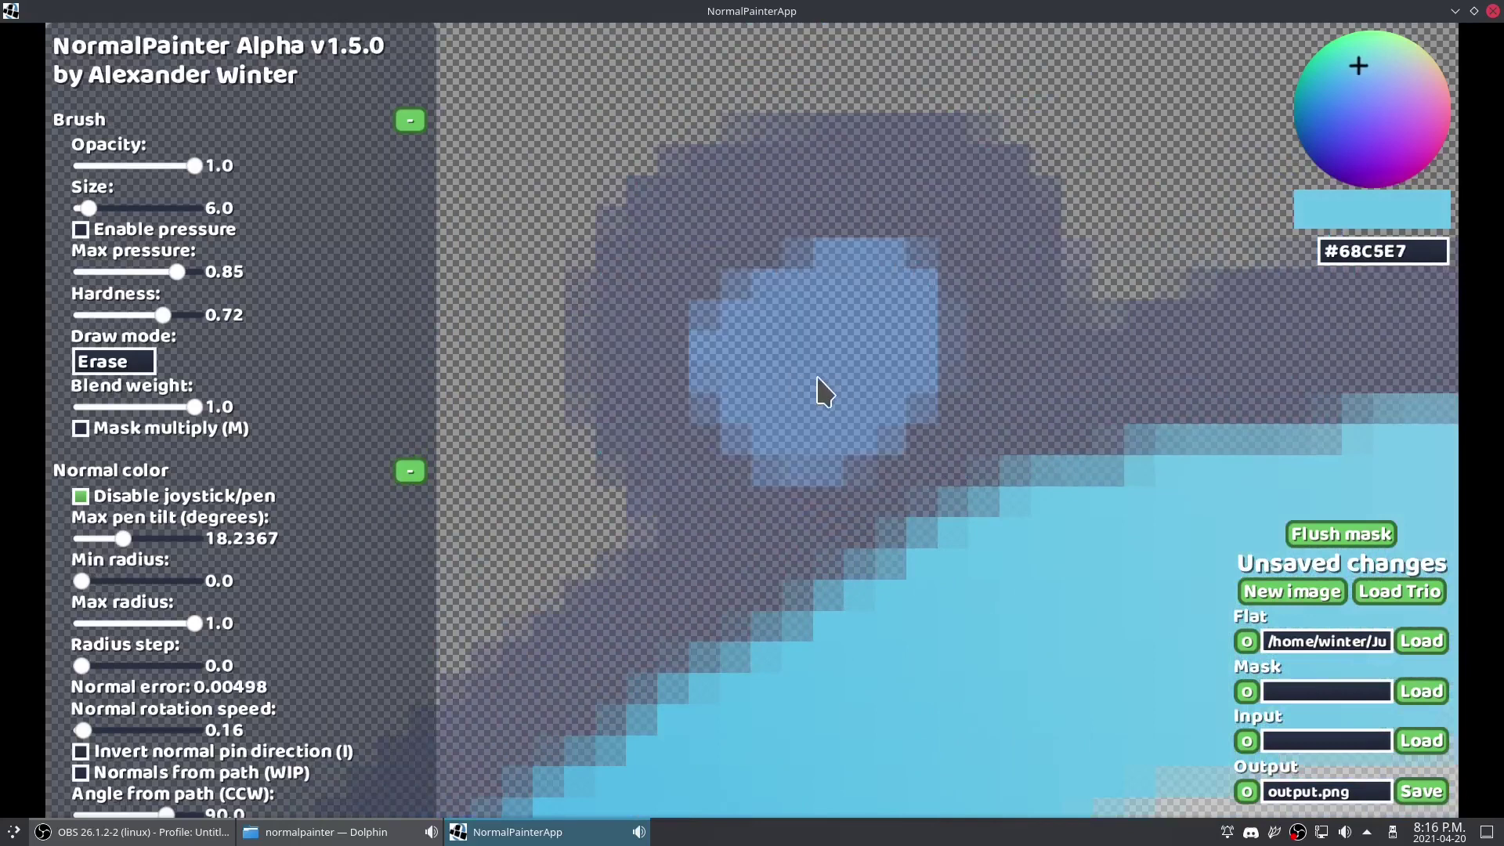
pyautogui.moveTo(817, 364); pyautogui.dragTo(819, 322)
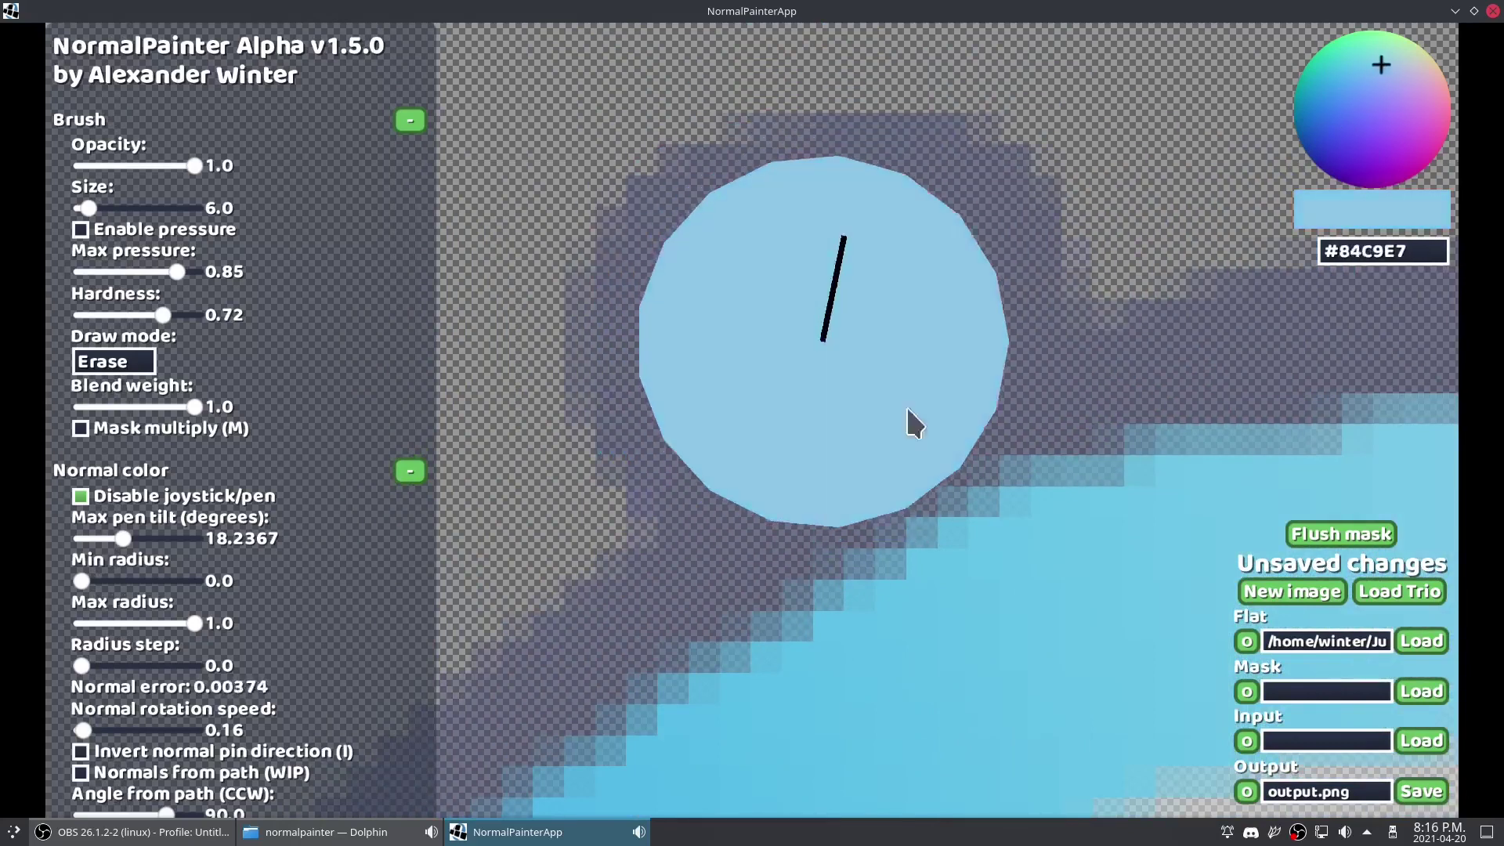
pyautogui.scroll(-2, 817, 392)
pyautogui.moveTo(817, 393)
pyautogui.mouseDown()
pyautogui.moveTo(856, 376)
pyautogui.moveTo(827, 359)
pyautogui.moveTo(1281, 416)
pyautogui.moveTo(1097, 615)
pyautogui.moveTo(779, 451)
pyautogui.moveTo(210, 328)
pyautogui.mouseUp()
# Step: Restore the Normal draw mode and paint the cap's top button with radial normals around its pin
pyautogui.click(122, 362)
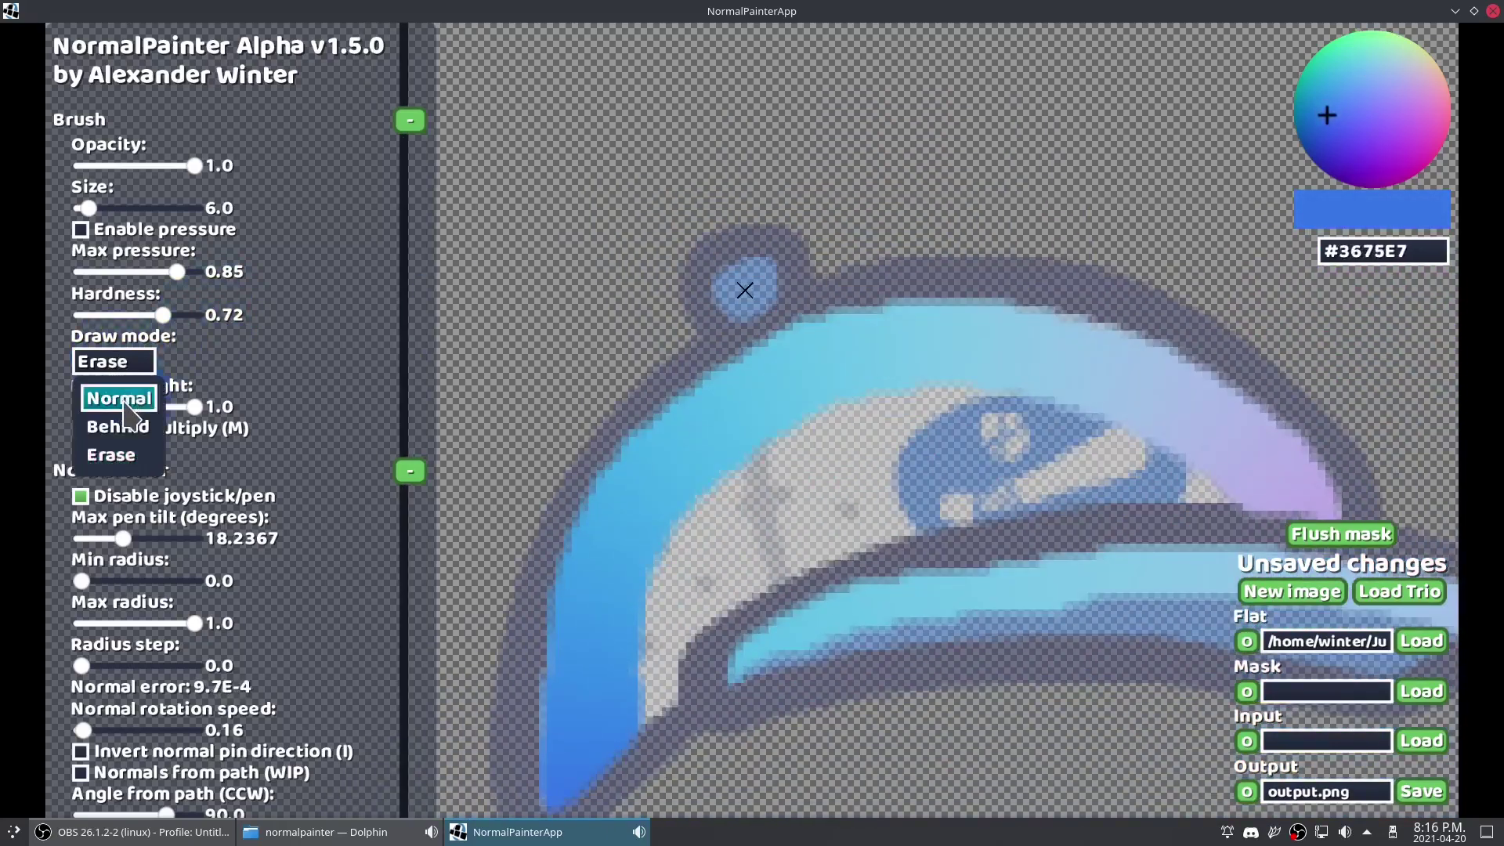
pyautogui.click(124, 402)
pyautogui.scroll(3, 830, 196)
pyautogui.moveTo(781, 109); pyautogui.dragTo(824, 341)
pyautogui.click(783, 357)
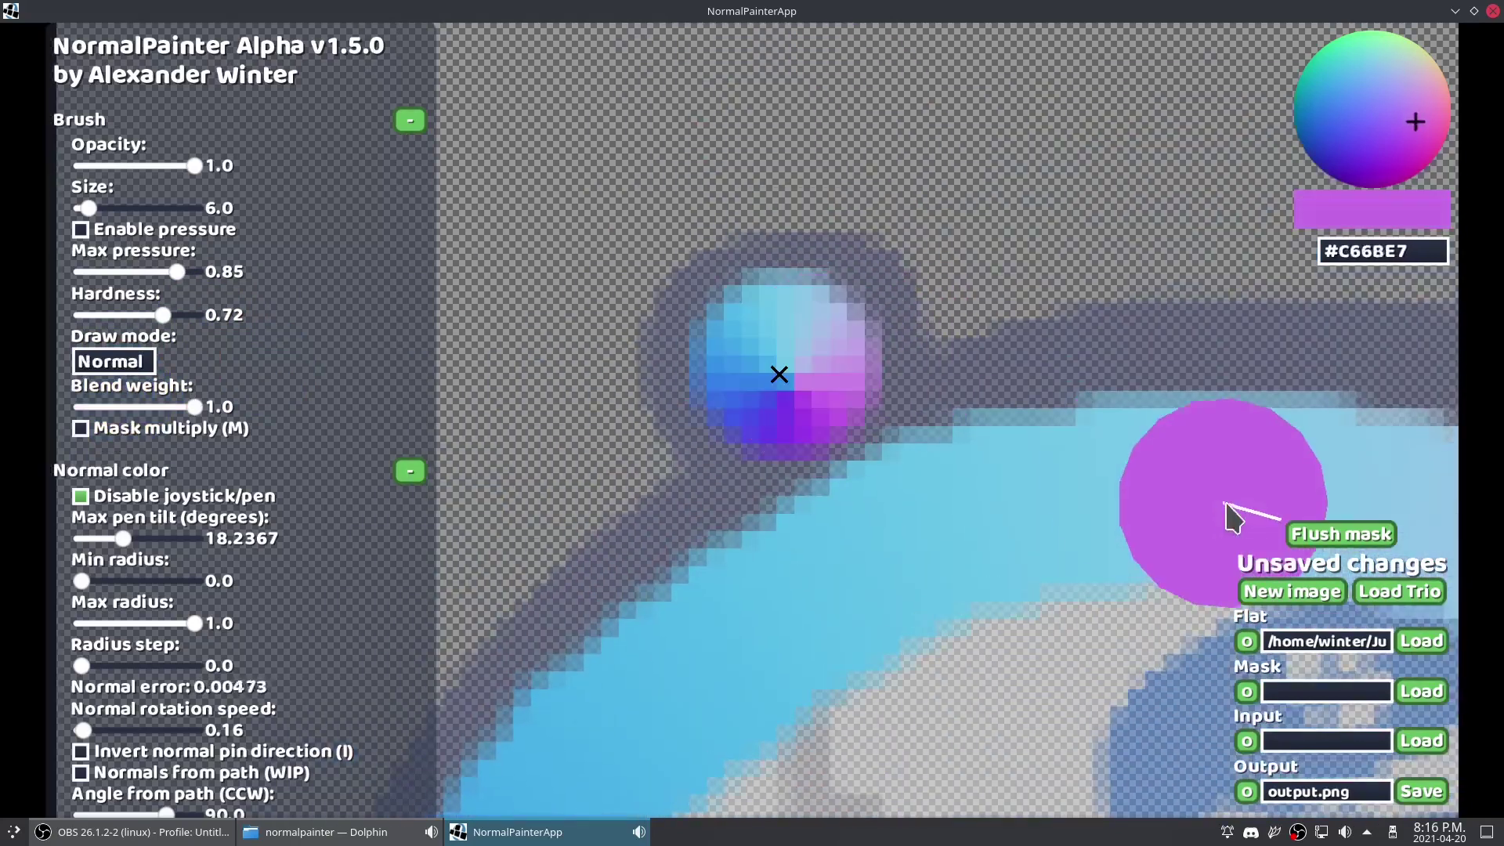
# Step: Preview the cap under the moving light and return to the editor
pyautogui.scroll(-2, 1073, 561)
pyautogui.moveTo(1070, 592); pyautogui.dragTo(993, 443)
pyautogui.scroll(-3, 1003, 509)
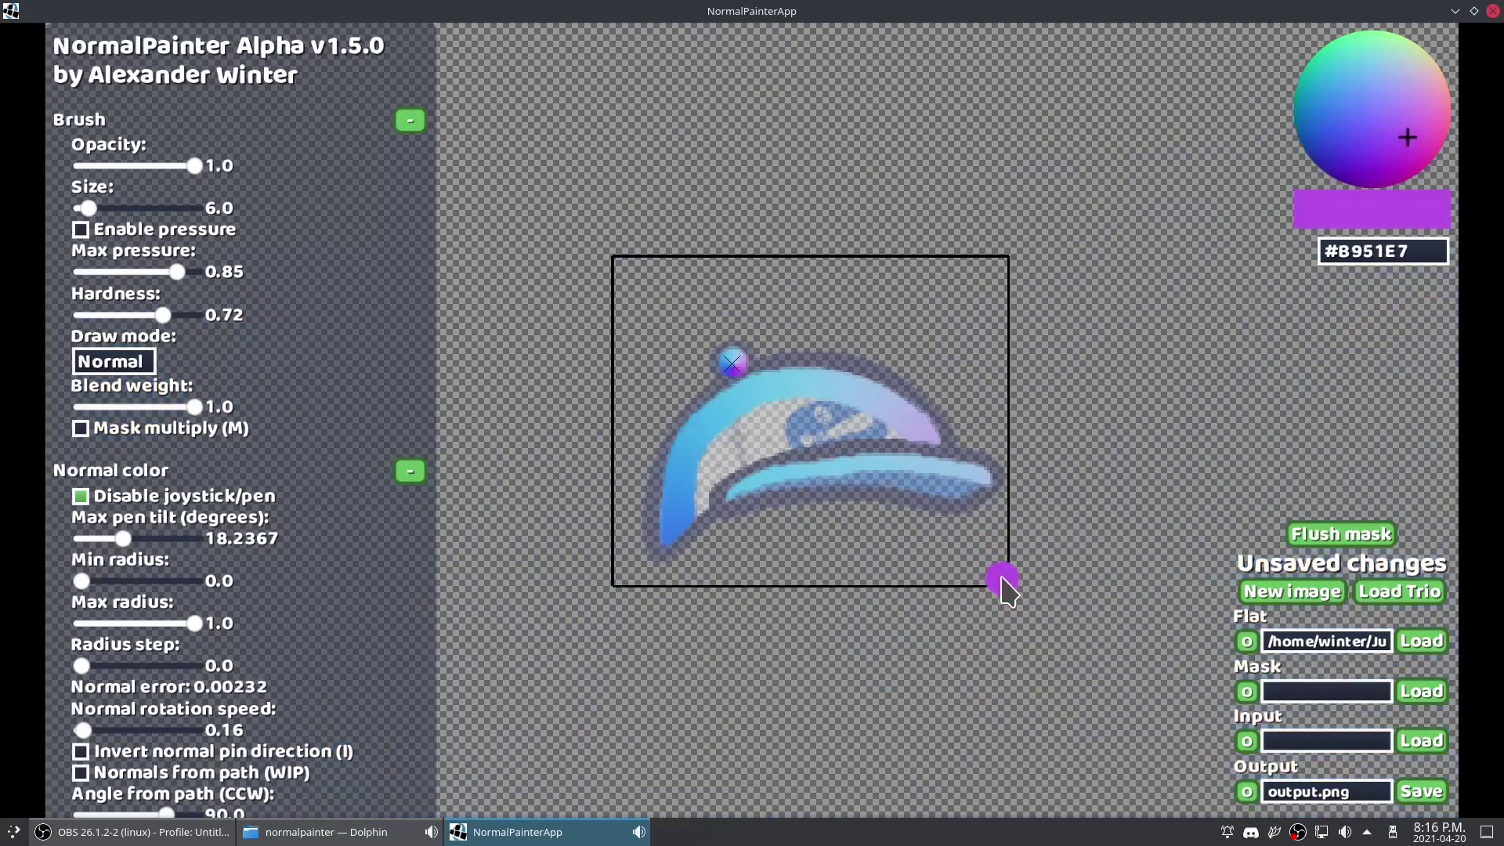
pyautogui.press('p')
pyautogui.scroll(-4, 1050, 246)
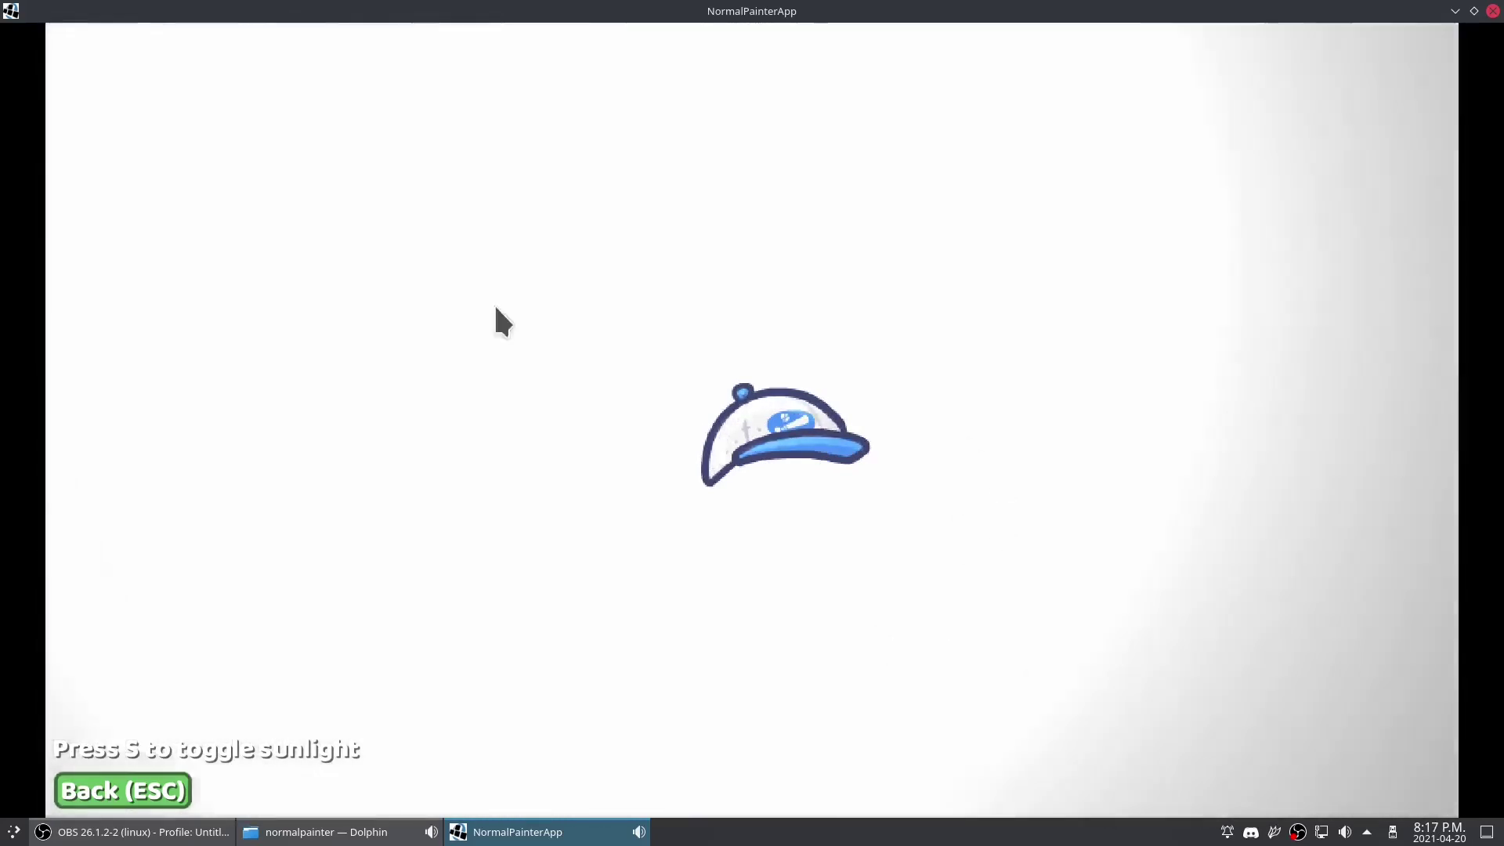
pyautogui.press('Escape')
# Step: Move the gradient pin from the cap's button to a point well below the canvas
pyautogui.scroll(5, 854, 528)
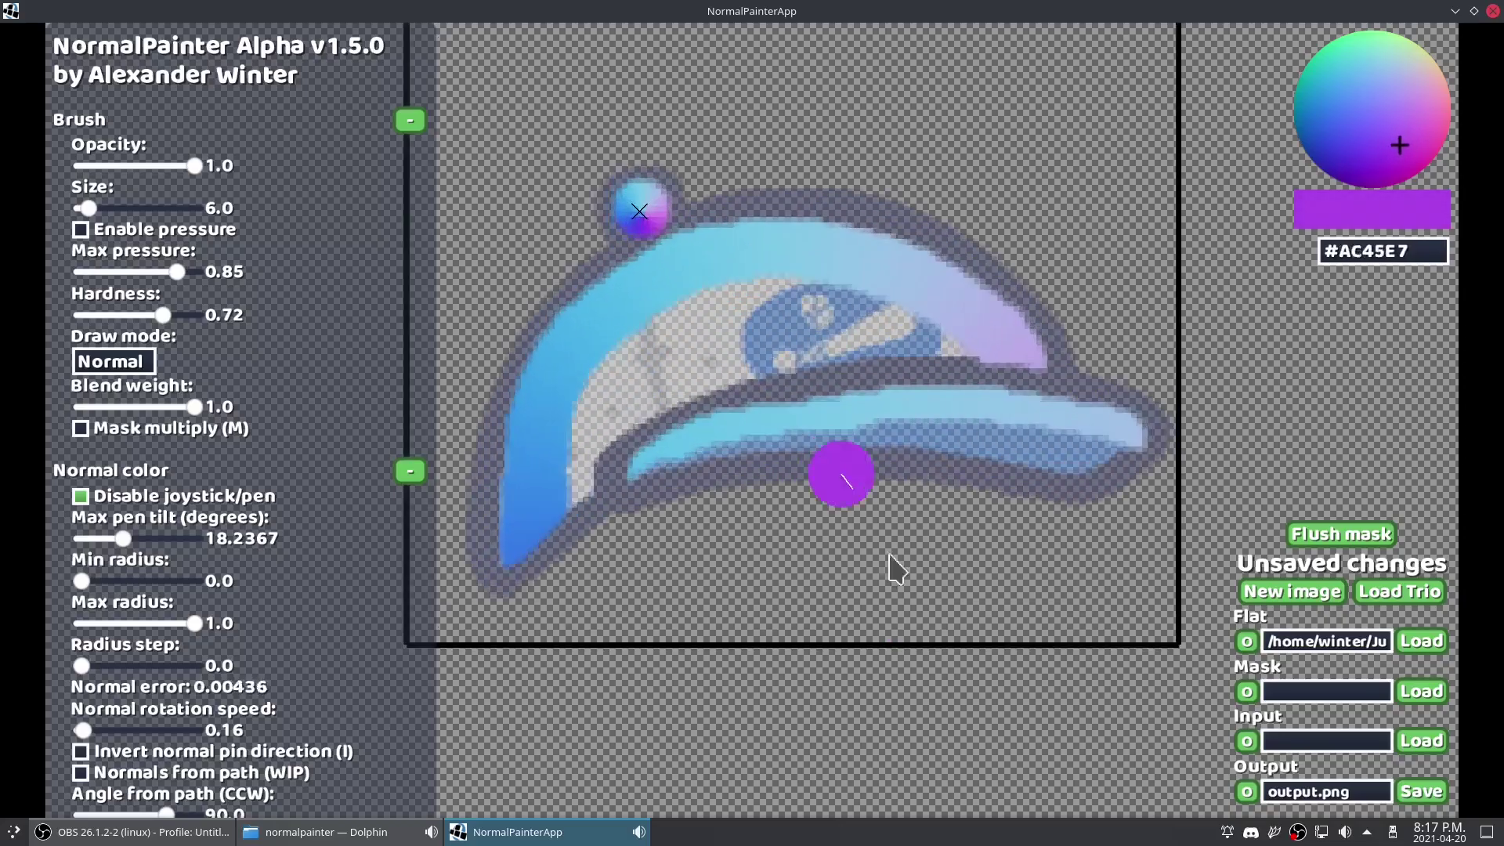
pyautogui.moveTo(920, 660); pyautogui.dragTo(922, 505)
pyautogui.scroll(-4, 916, 470)
pyautogui.moveTo(810, 387); pyautogui.dragTo(817, 132)
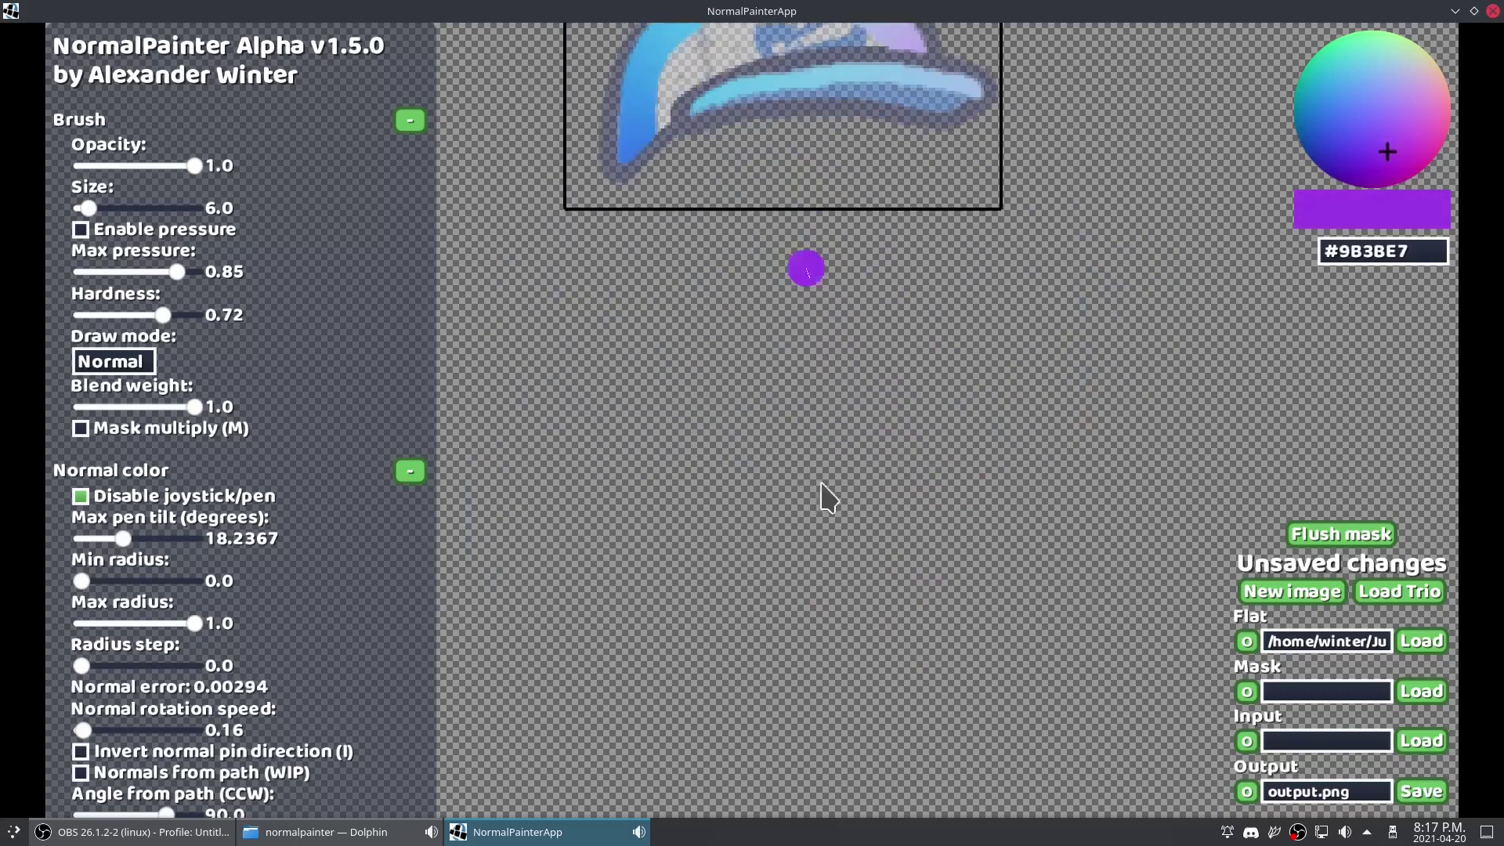
pyautogui.moveTo(829, 498); pyautogui.dragTo(791, 690)
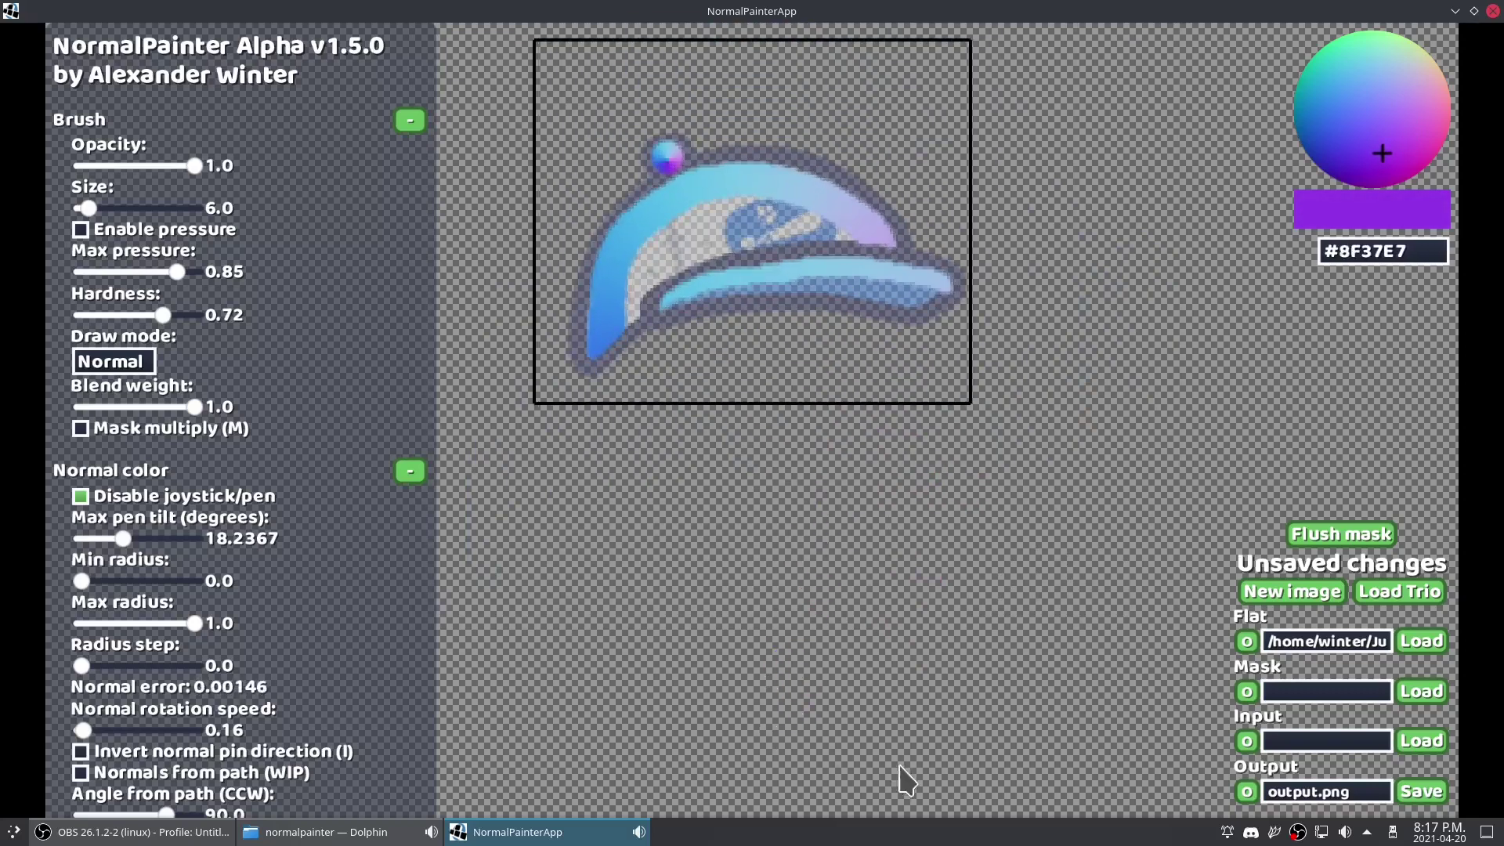
# Step: Enable Invert normal pin direction, set the draw mode to Behind, and paint inverted normals along the brim's lower half
pyautogui.scroll(-10, 165, 651)
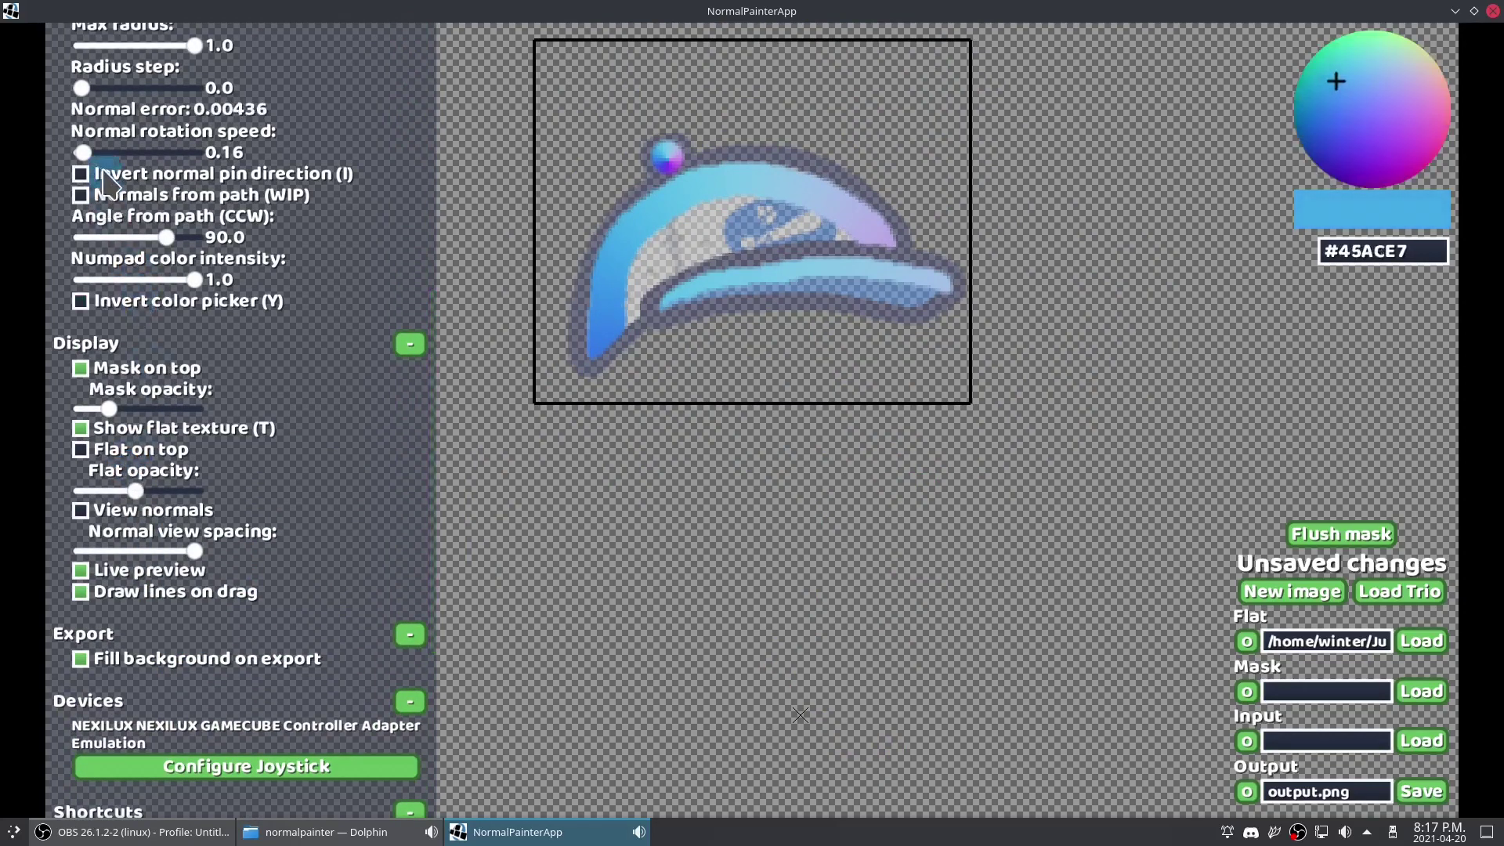
pyautogui.scroll(3, 896, 246)
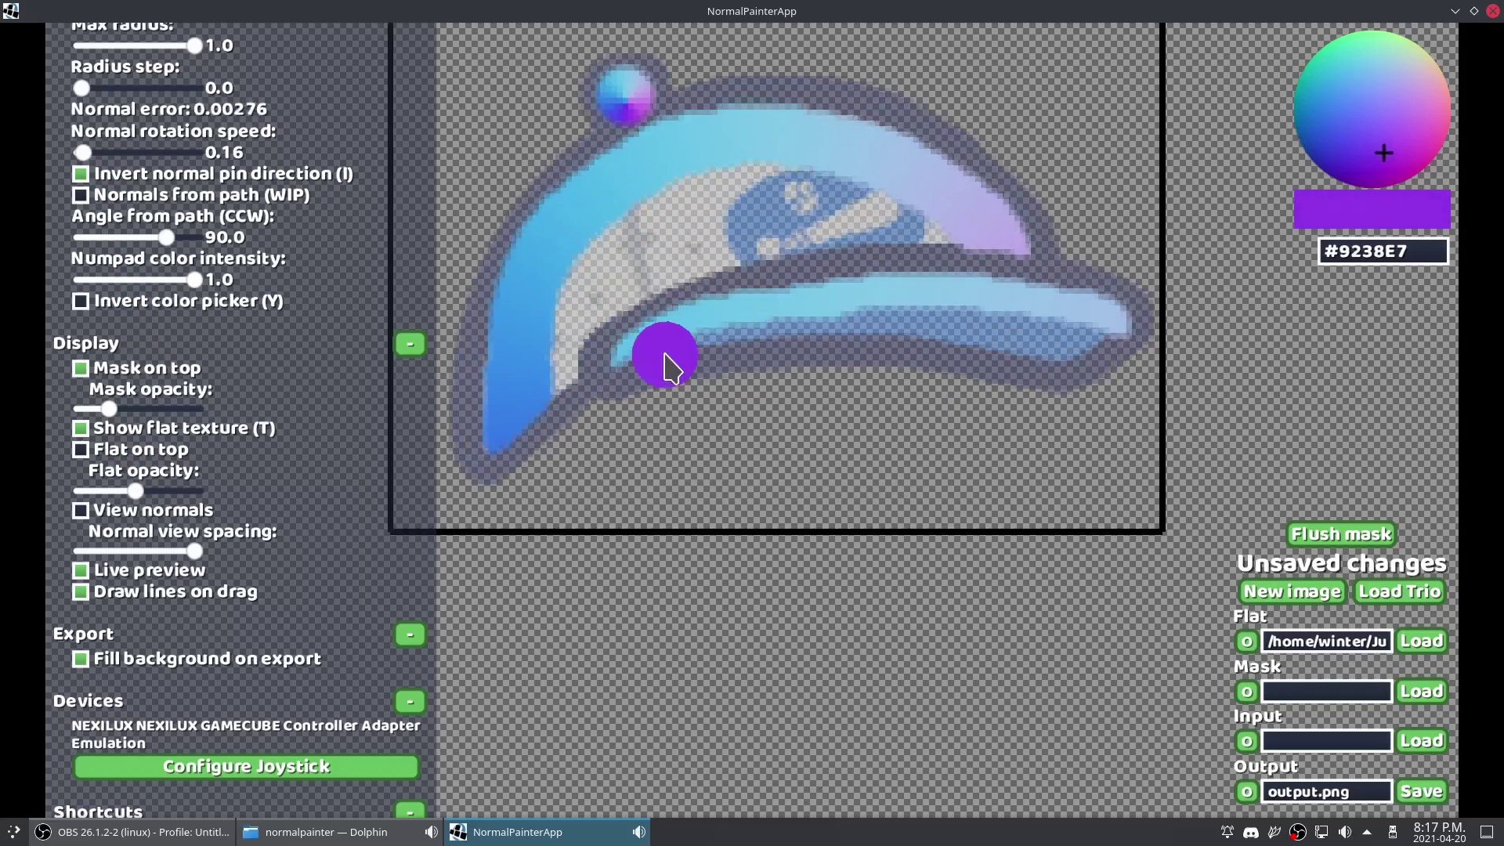
pyautogui.scroll(10, 259, 284)
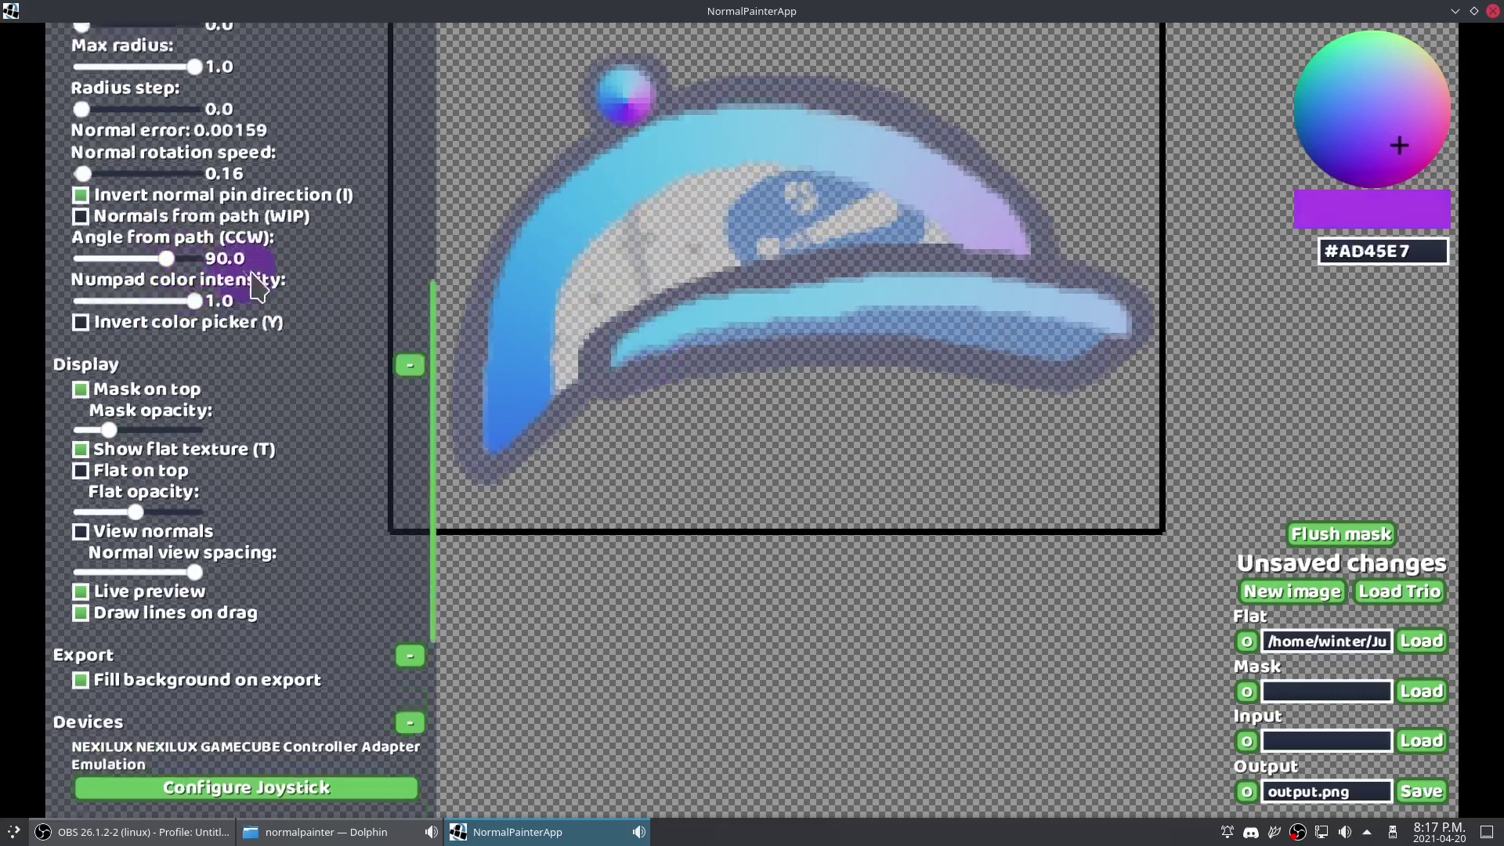
pyautogui.click(120, 364)
pyautogui.click(118, 427)
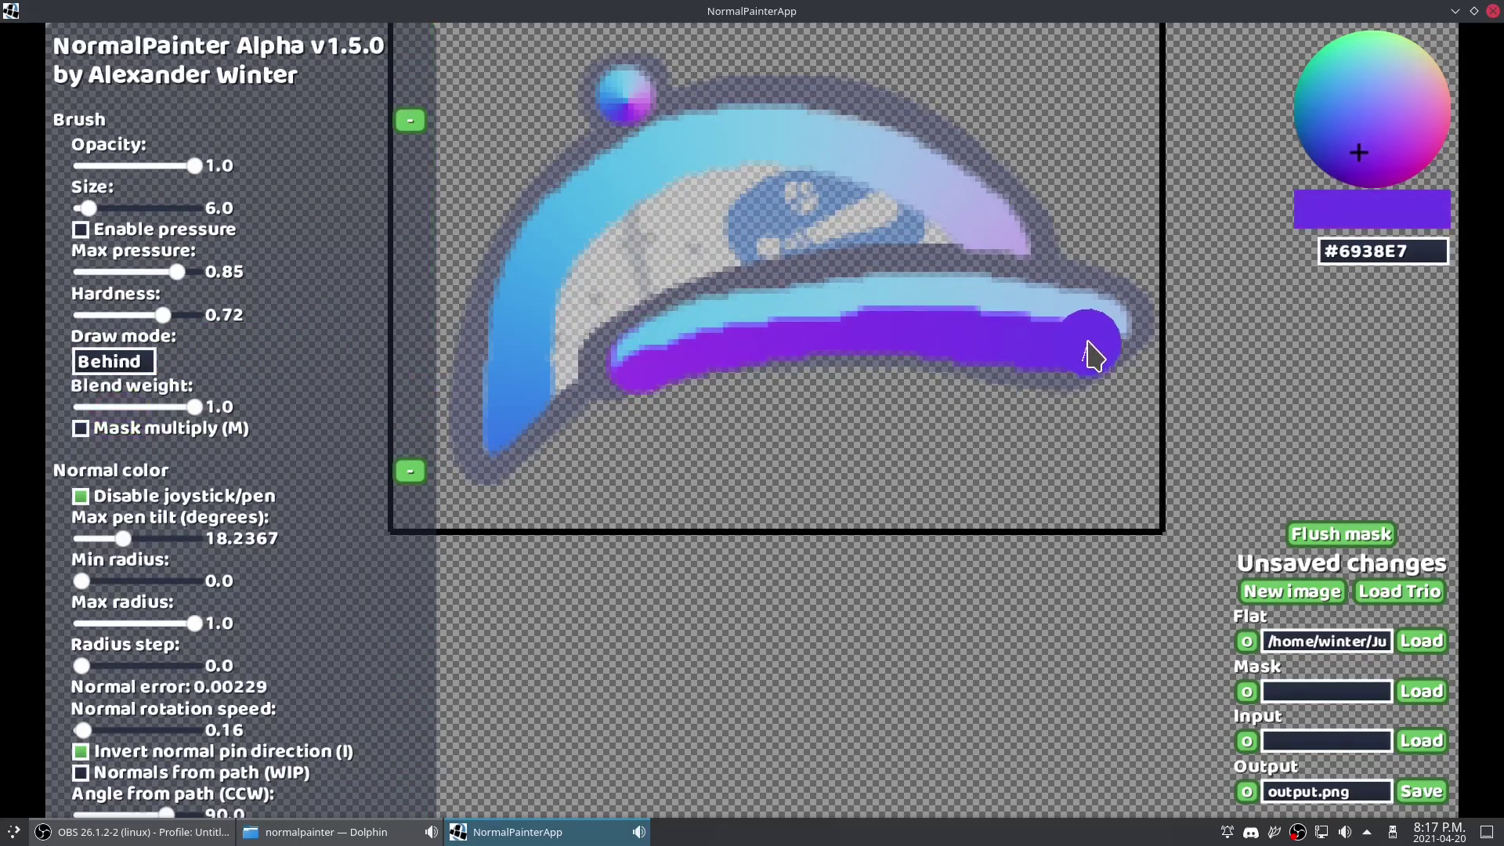
# Step: Set the draw mode to Erase and trim the purple paint overlapping the outline along the brim's lower edge
pyautogui.click(124, 362)
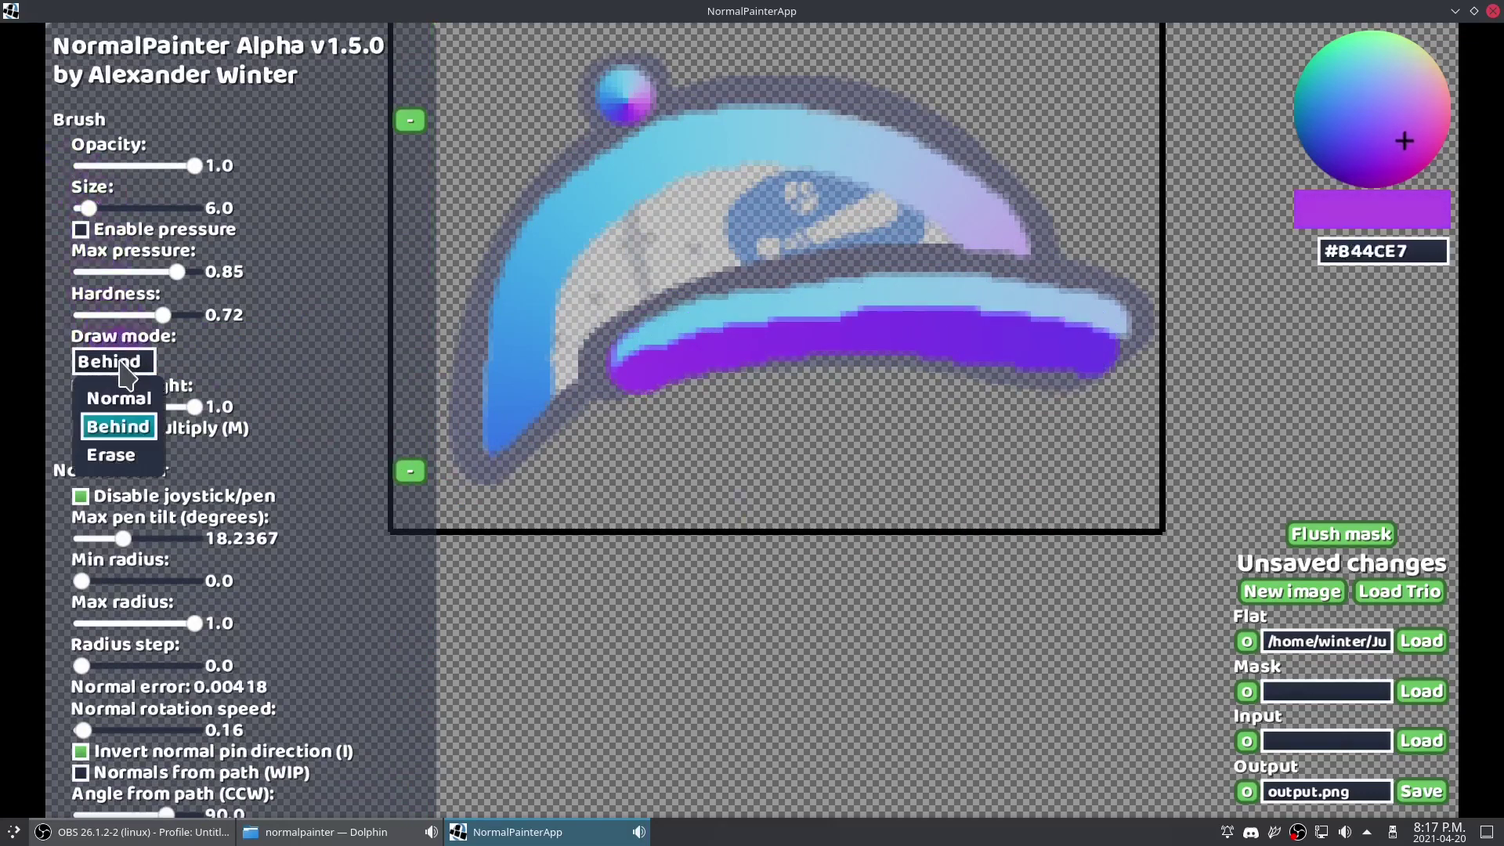
pyautogui.click(118, 455)
pyautogui.scroll(-3, 275, 558)
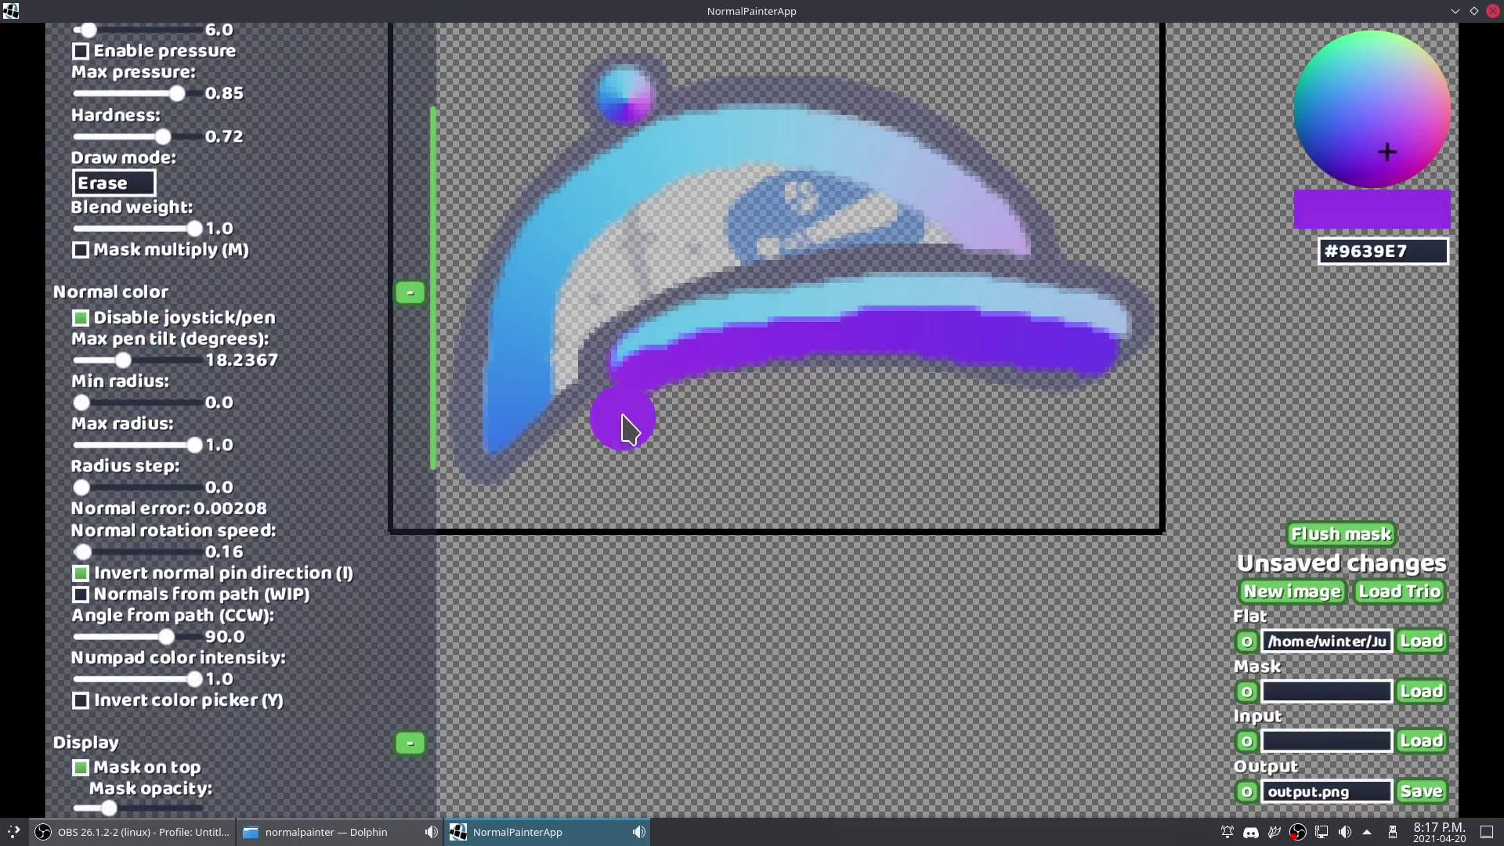
pyautogui.moveTo(862, 380)
pyautogui.mouseDown()
pyautogui.moveTo(1119, 392)
pyautogui.moveTo(1011, 406)
pyautogui.mouseUp()
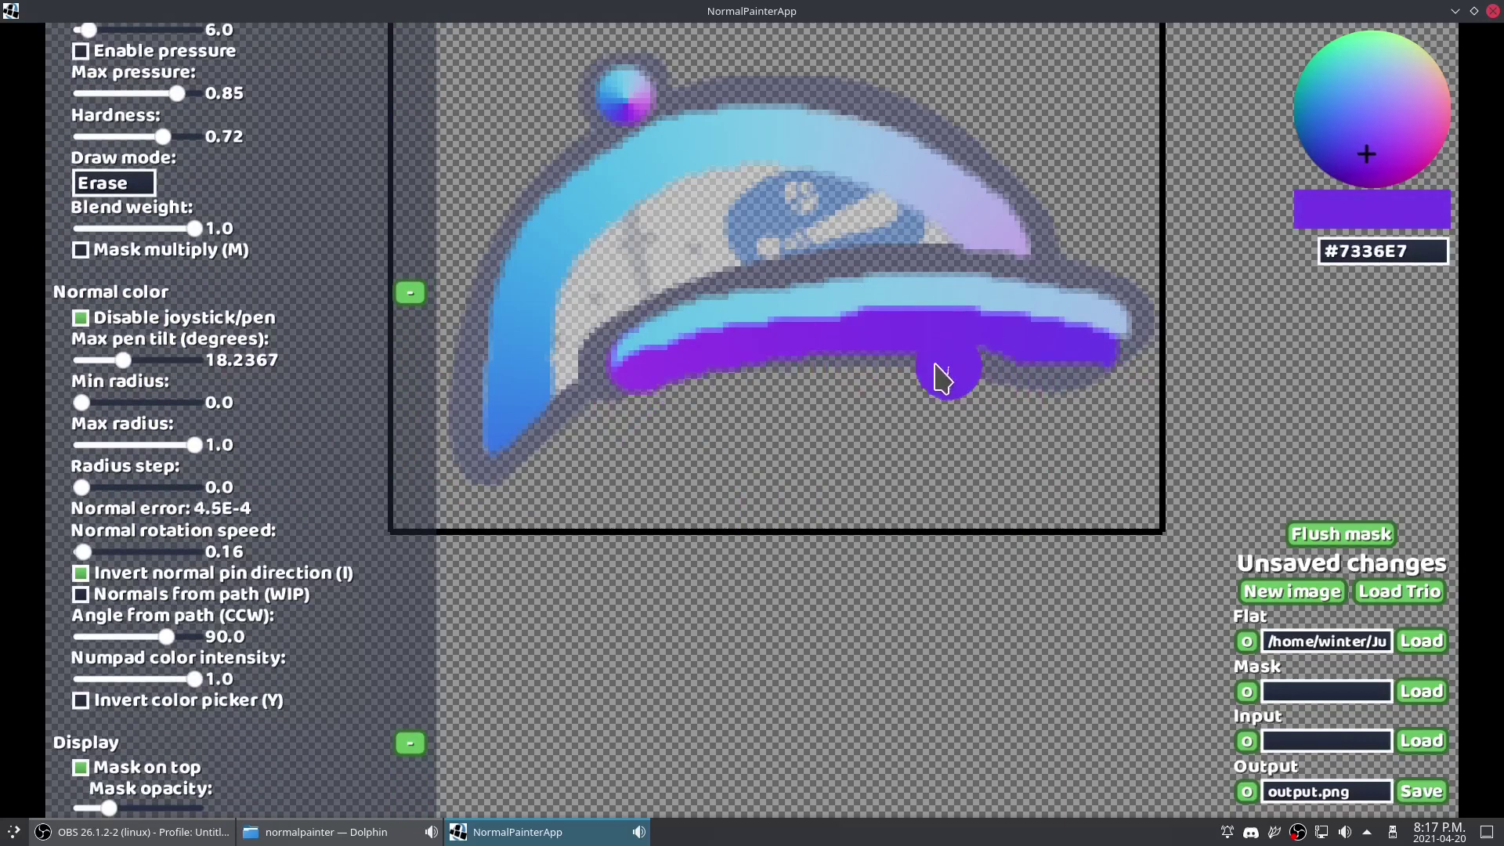
pyautogui.moveTo(937, 375); pyautogui.dragTo(789, 378)
pyautogui.moveTo(631, 409); pyautogui.dragTo(1066, 389)
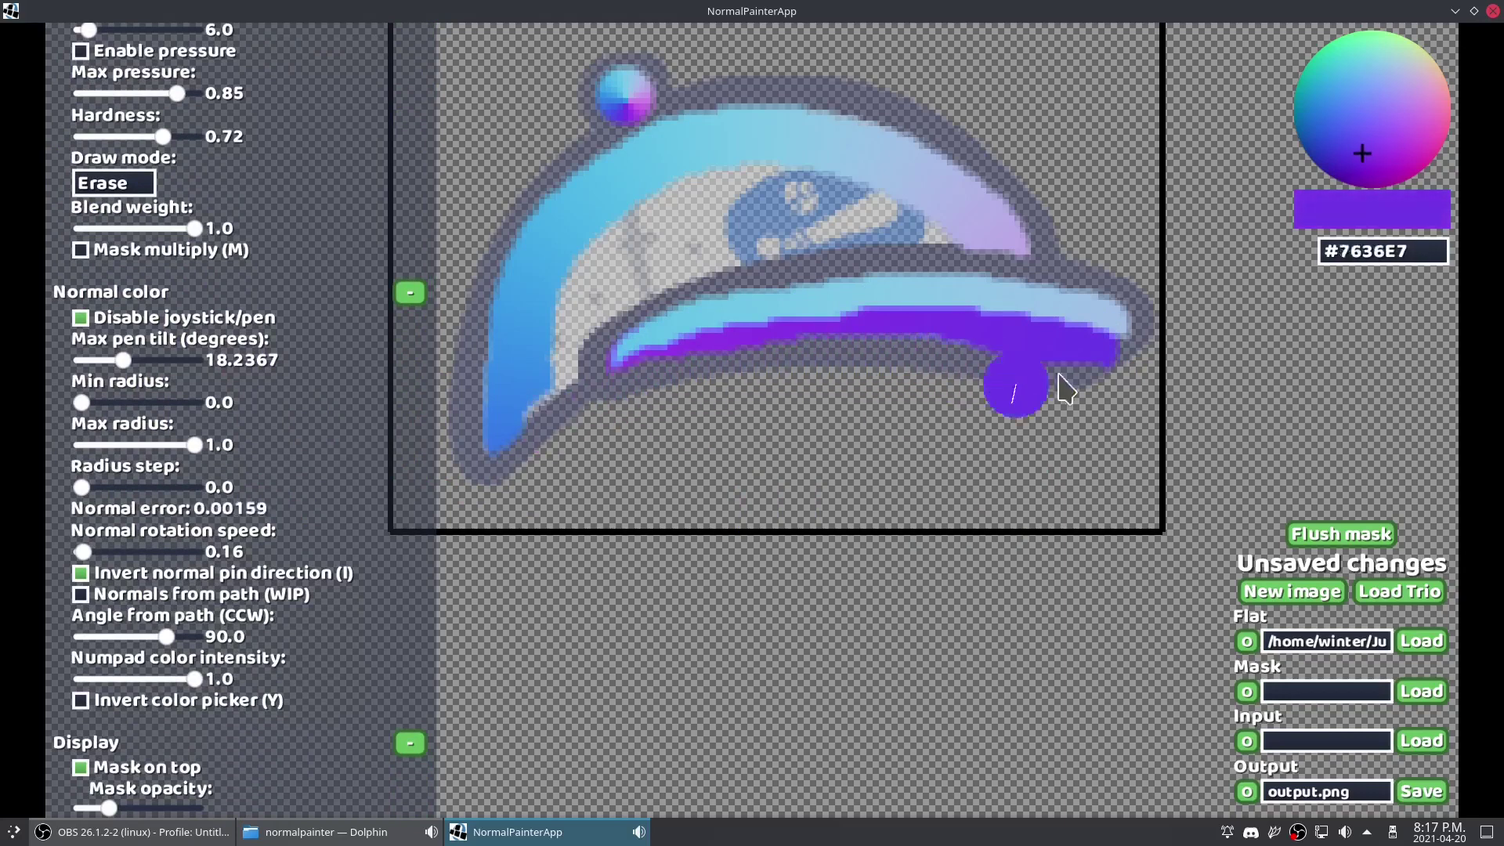
pyautogui.moveTo(969, 370); pyautogui.dragTo(1108, 407)
# Step: Preview the lit cap at a smaller size, toggle the sunlight, and return to the editor
pyautogui.scroll(-7, 934, 380)
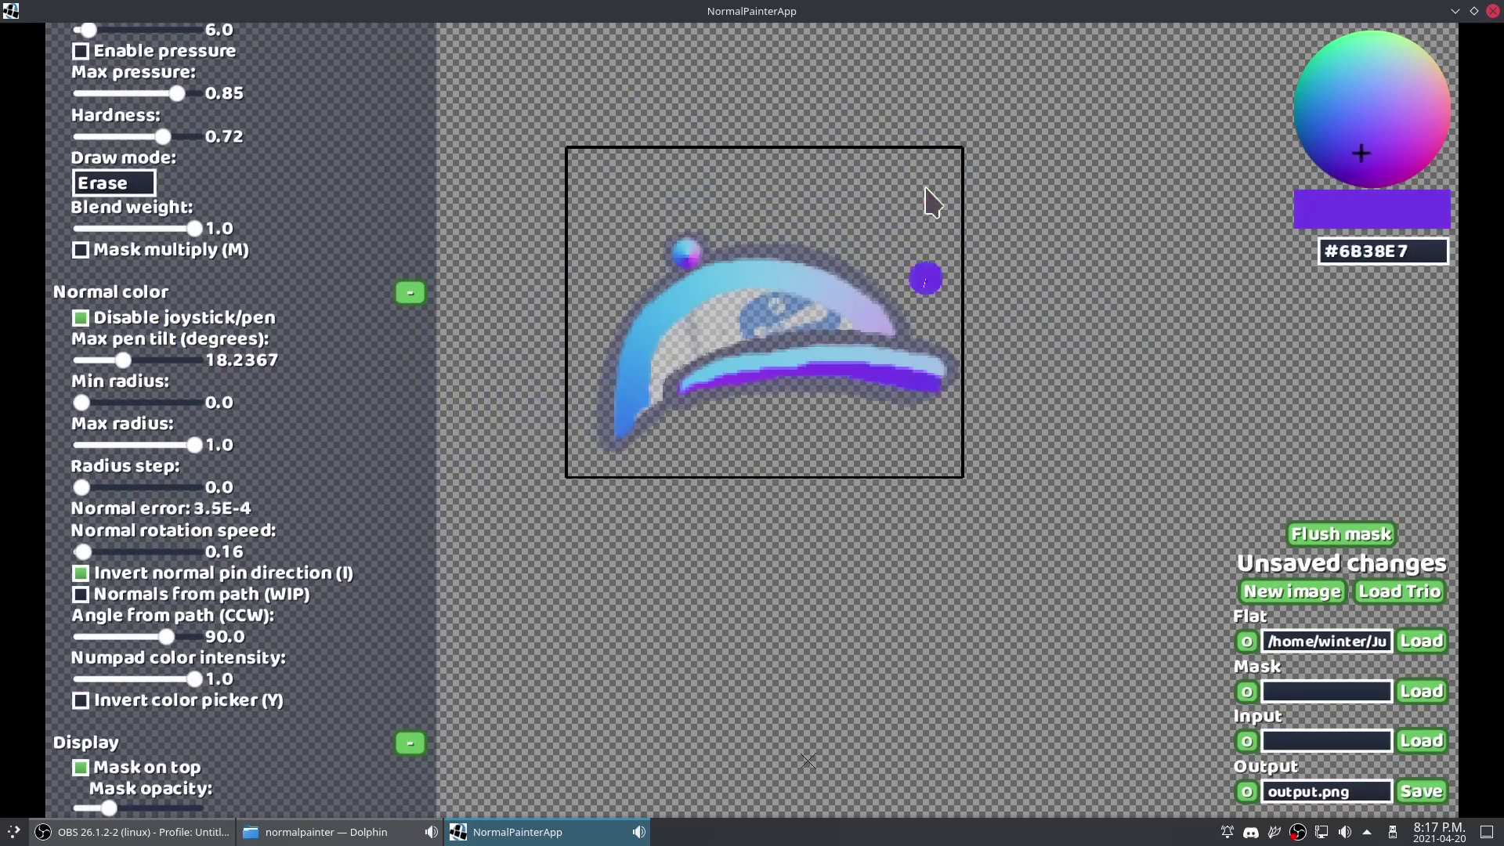
pyautogui.scroll(8, 927, 191)
pyautogui.moveTo(767, 250); pyautogui.dragTo(790, 316)
pyautogui.press('p')
pyautogui.scroll(-7, 494, 236)
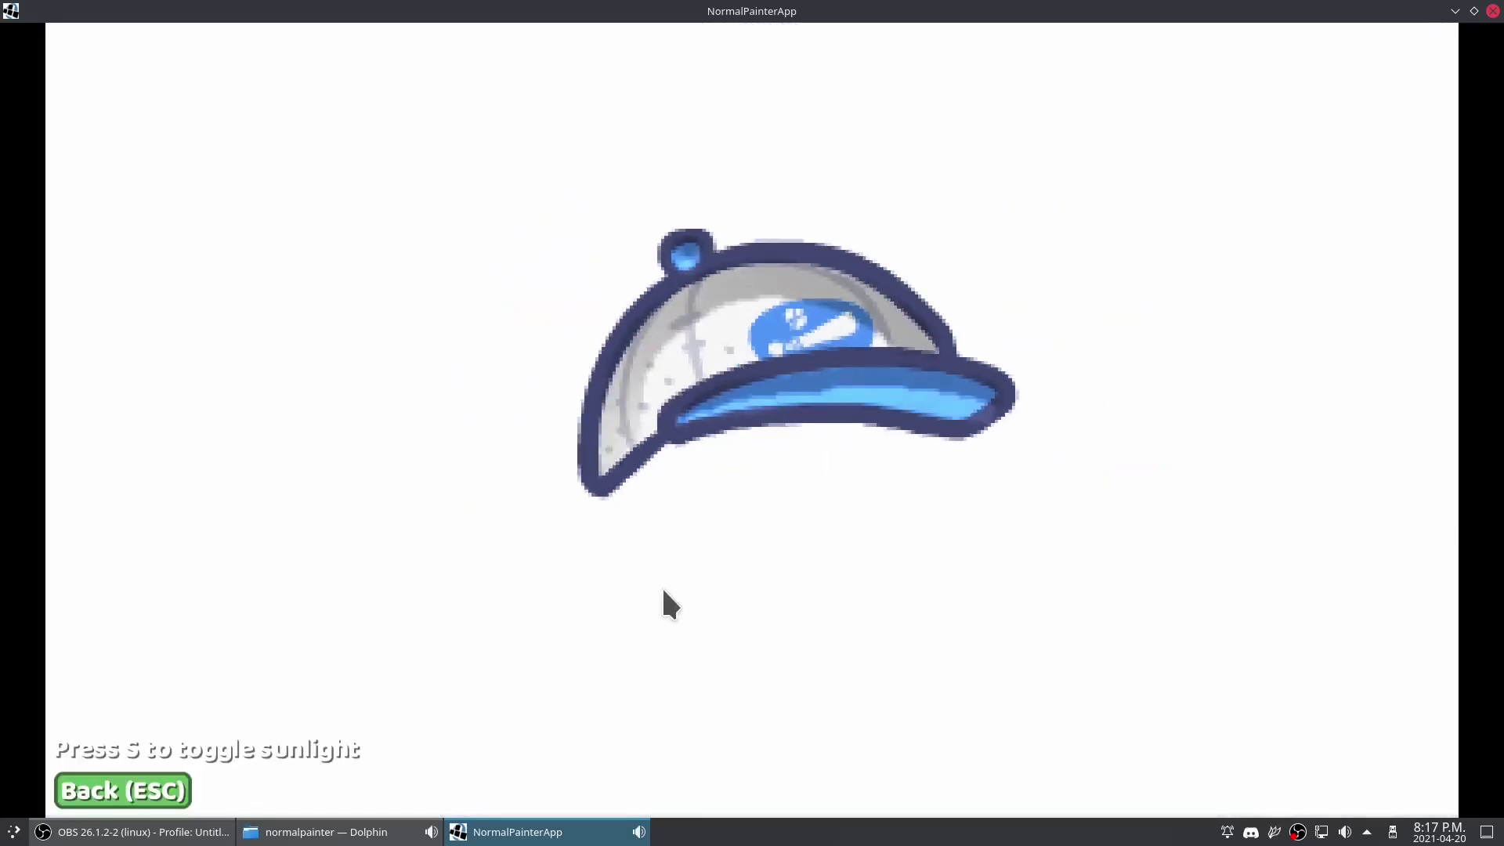
pyautogui.scroll(-4, 735, 154)
pyautogui.scroll(-3, 641, 234)
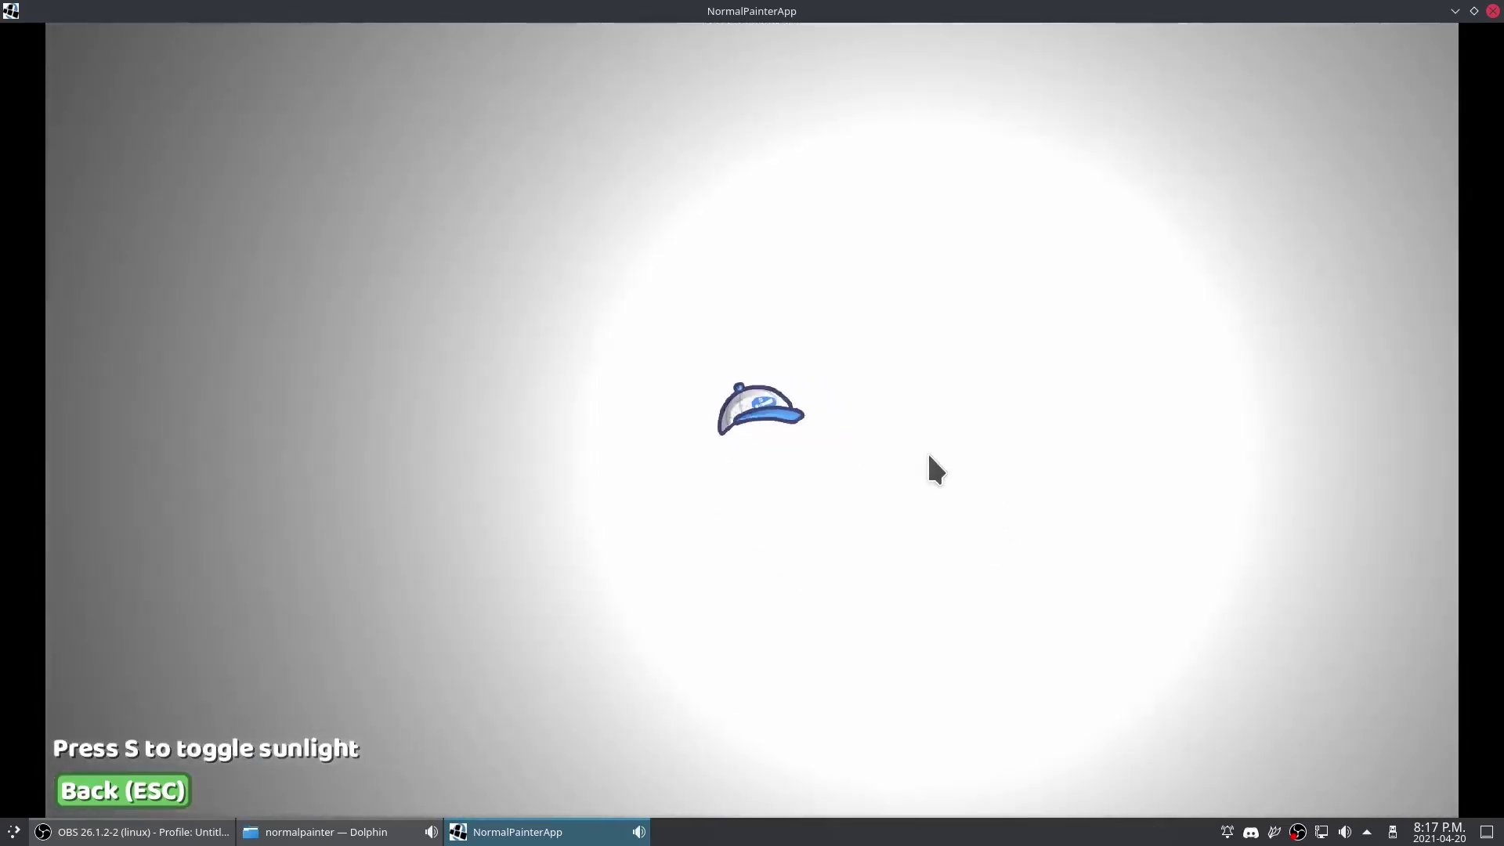
pyautogui.press('s')
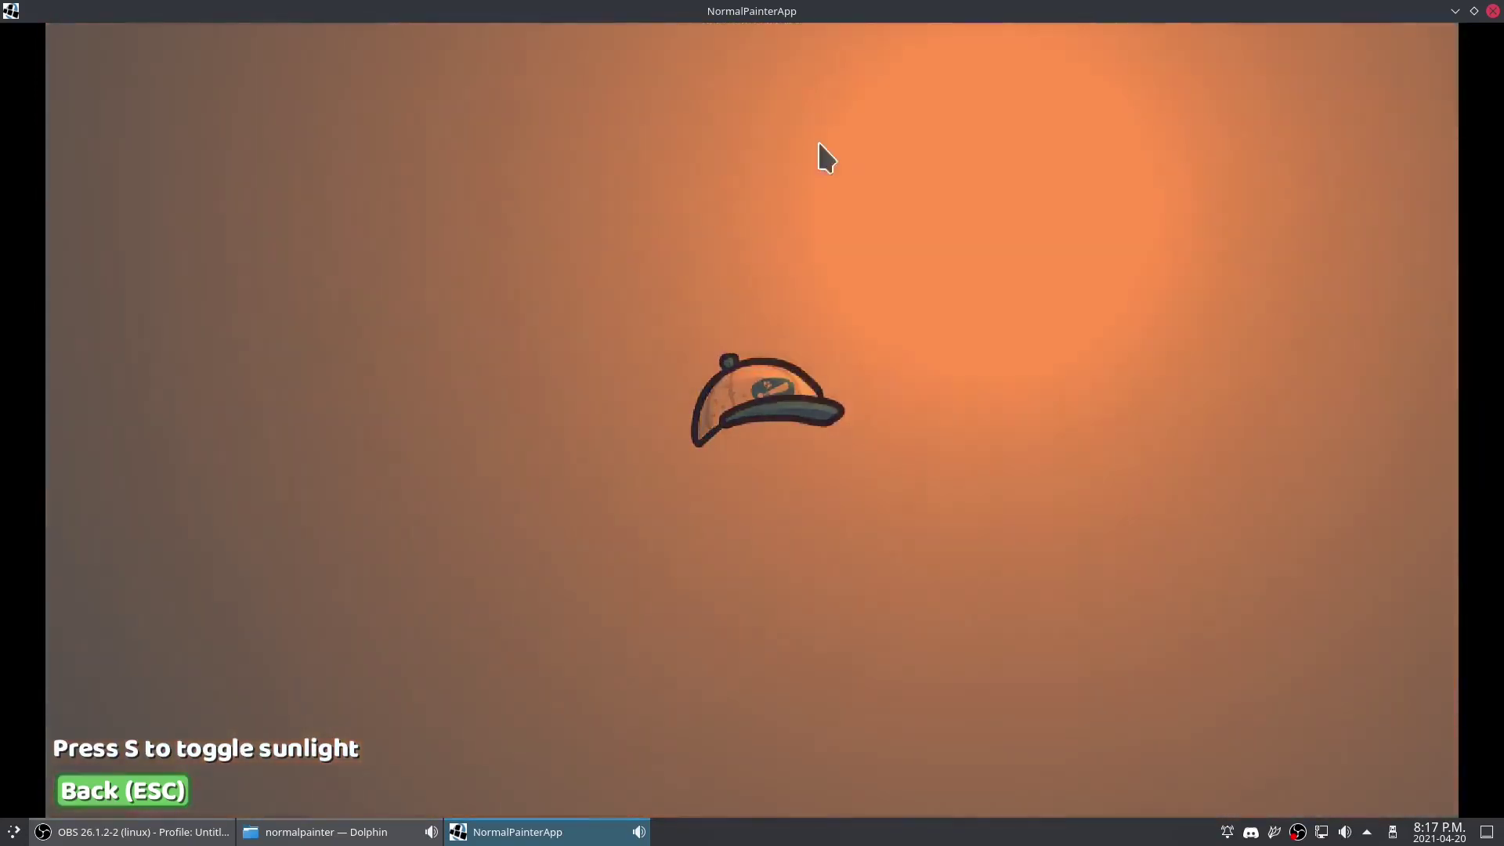
pyautogui.press('Escape')
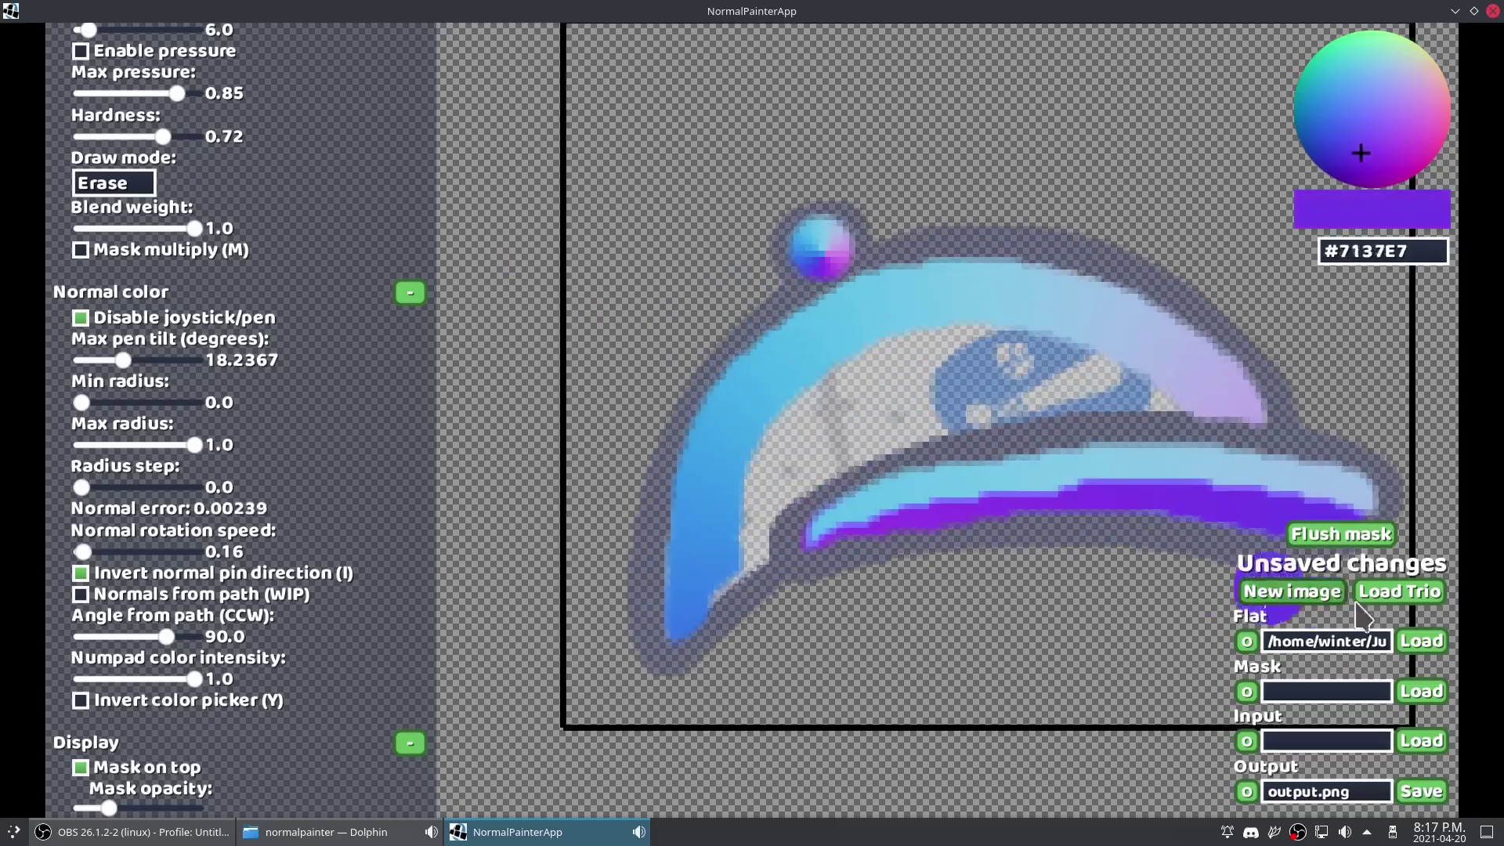
# Step: Pick the flat normal color #7F7FFF, set the brush hardness to 0.07, and switch the draw mode to Normal
pyautogui.scroll(5, 293, 275)
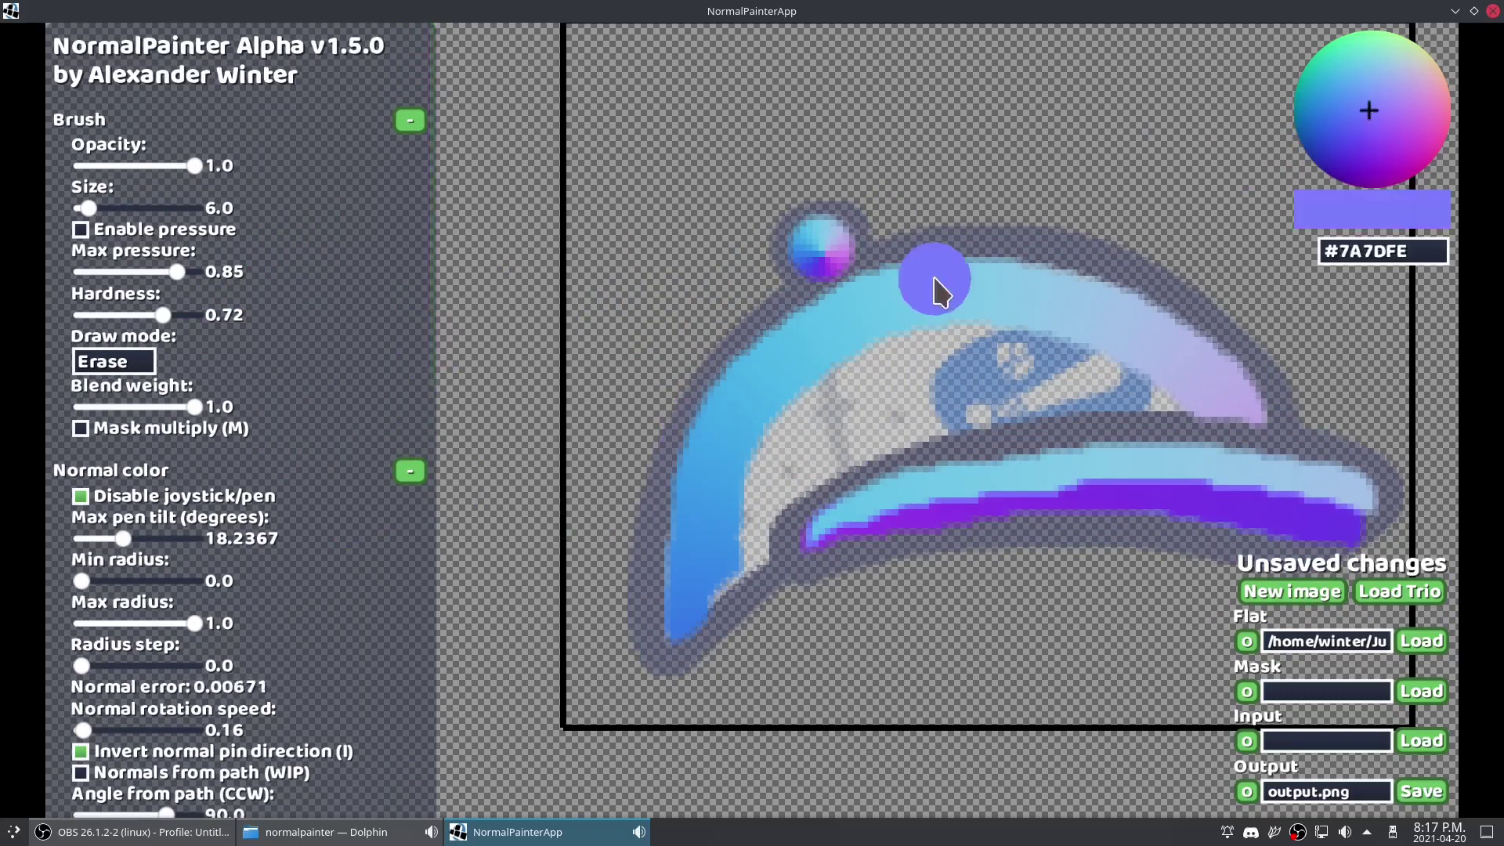
pyautogui.scroll(3, 725, 554)
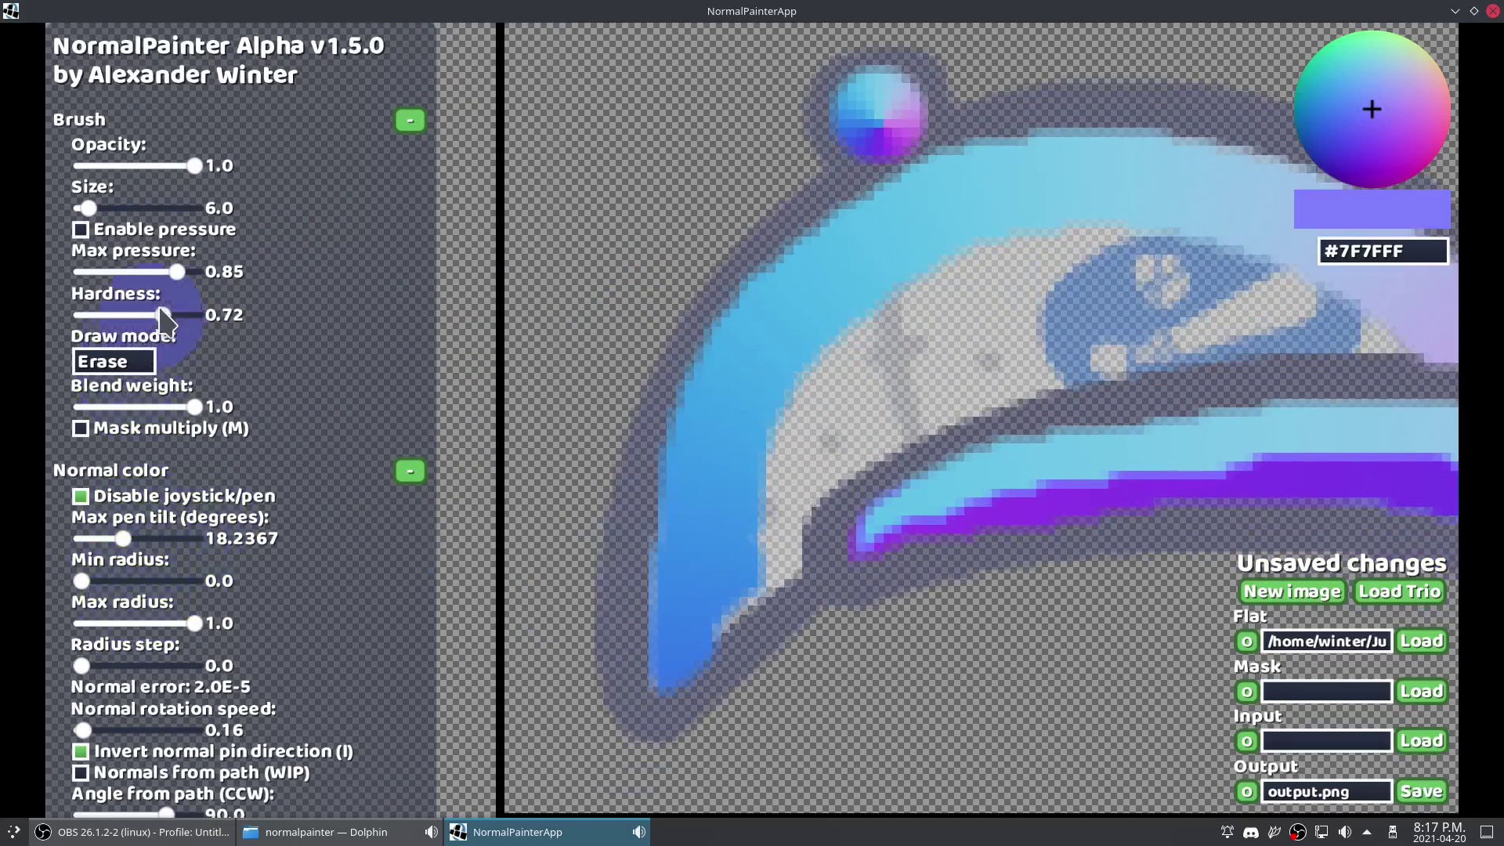
pyautogui.moveTo(160, 323); pyautogui.dragTo(94, 315)
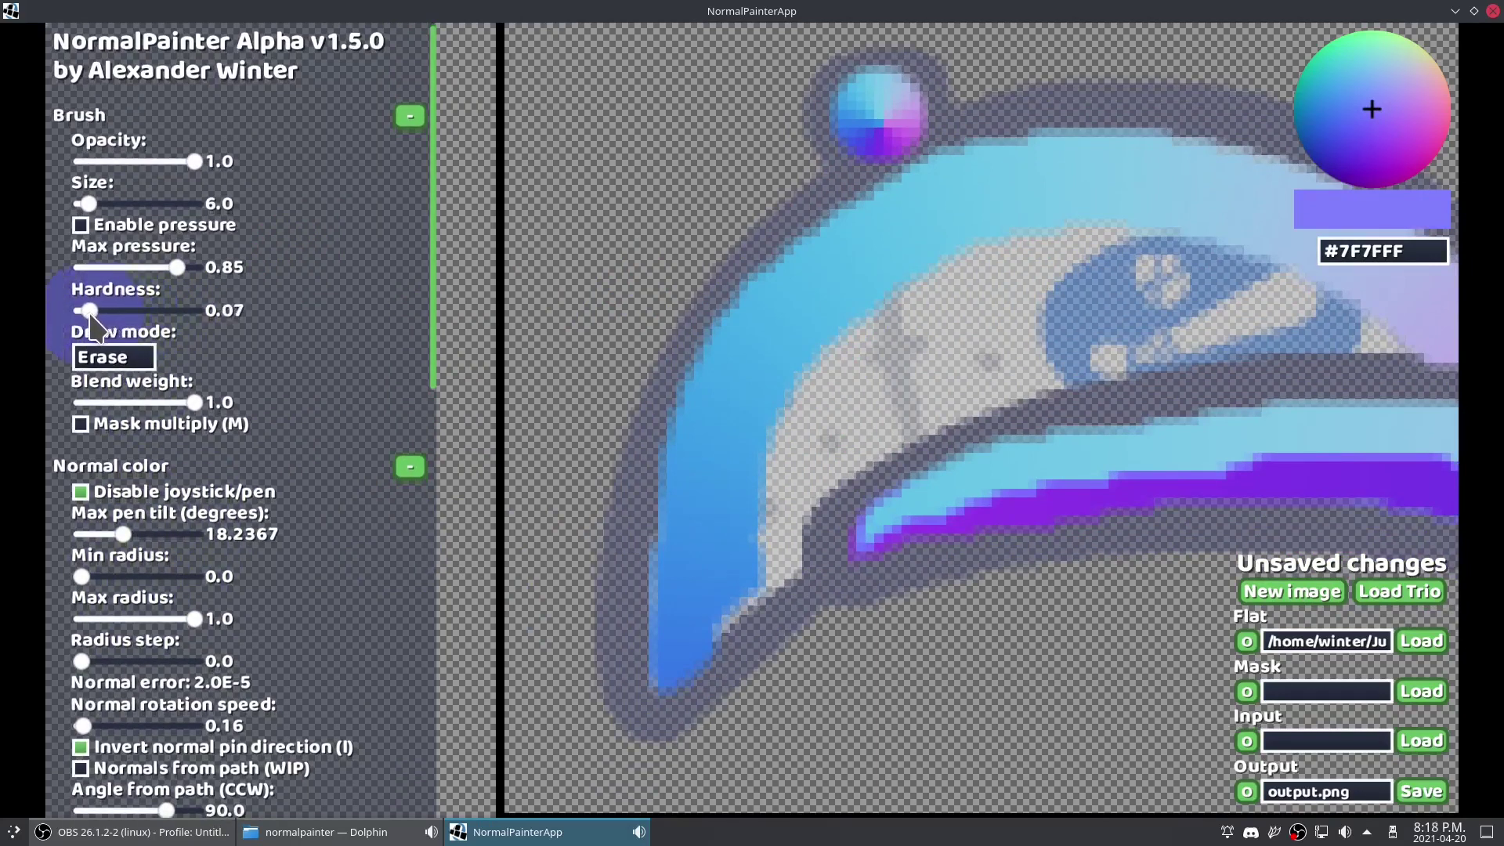
pyautogui.moveTo(846, 406); pyautogui.dragTo(761, 462)
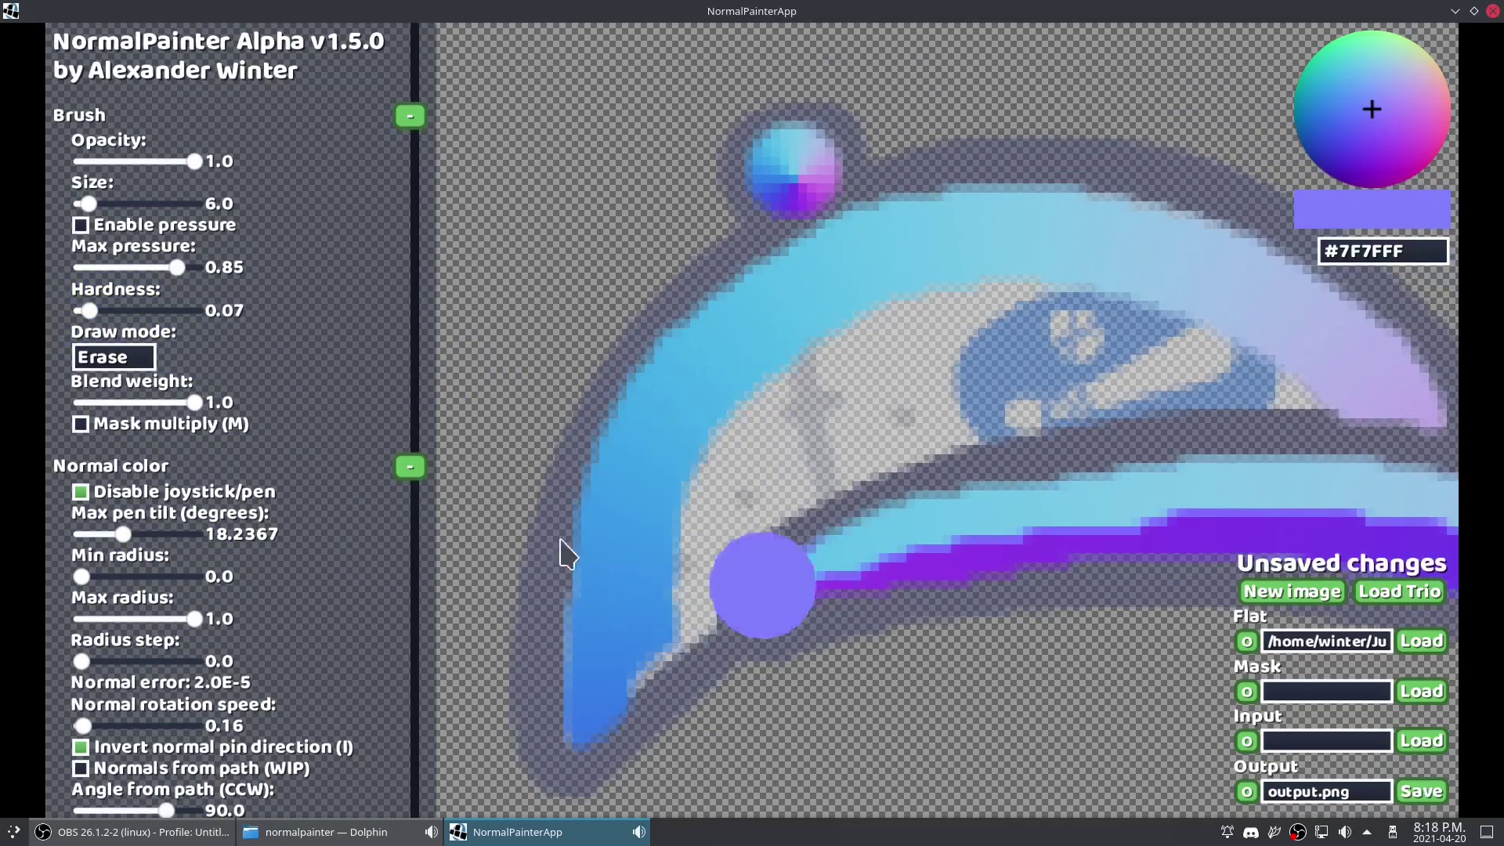
pyautogui.click(119, 401)
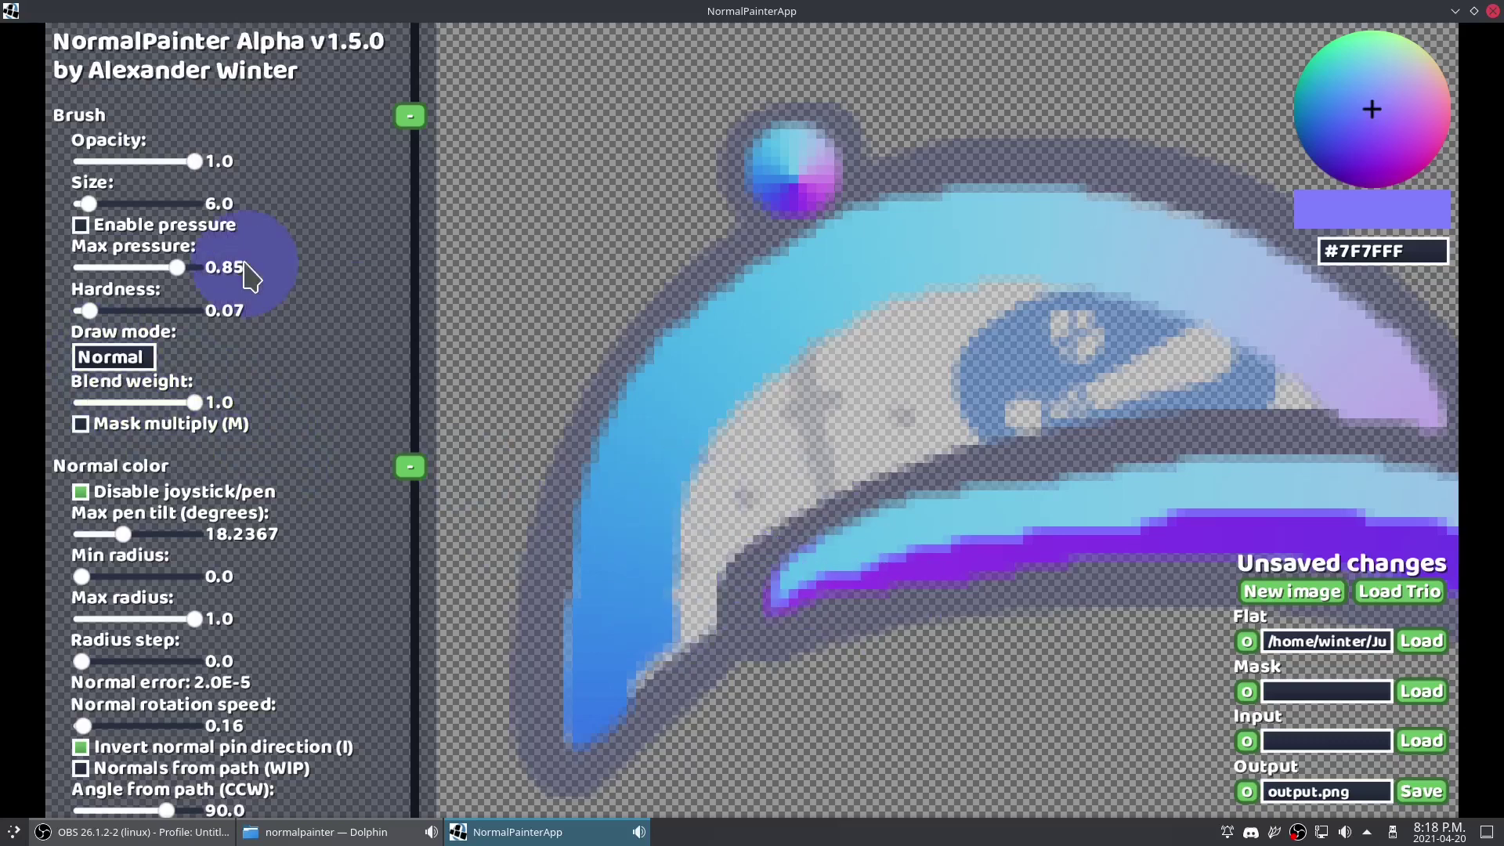
# Step: Return to Erase mode, set the brush hardness to 0.01, and softly erase the inner edge of the crown's band
pyautogui.click(89, 354)
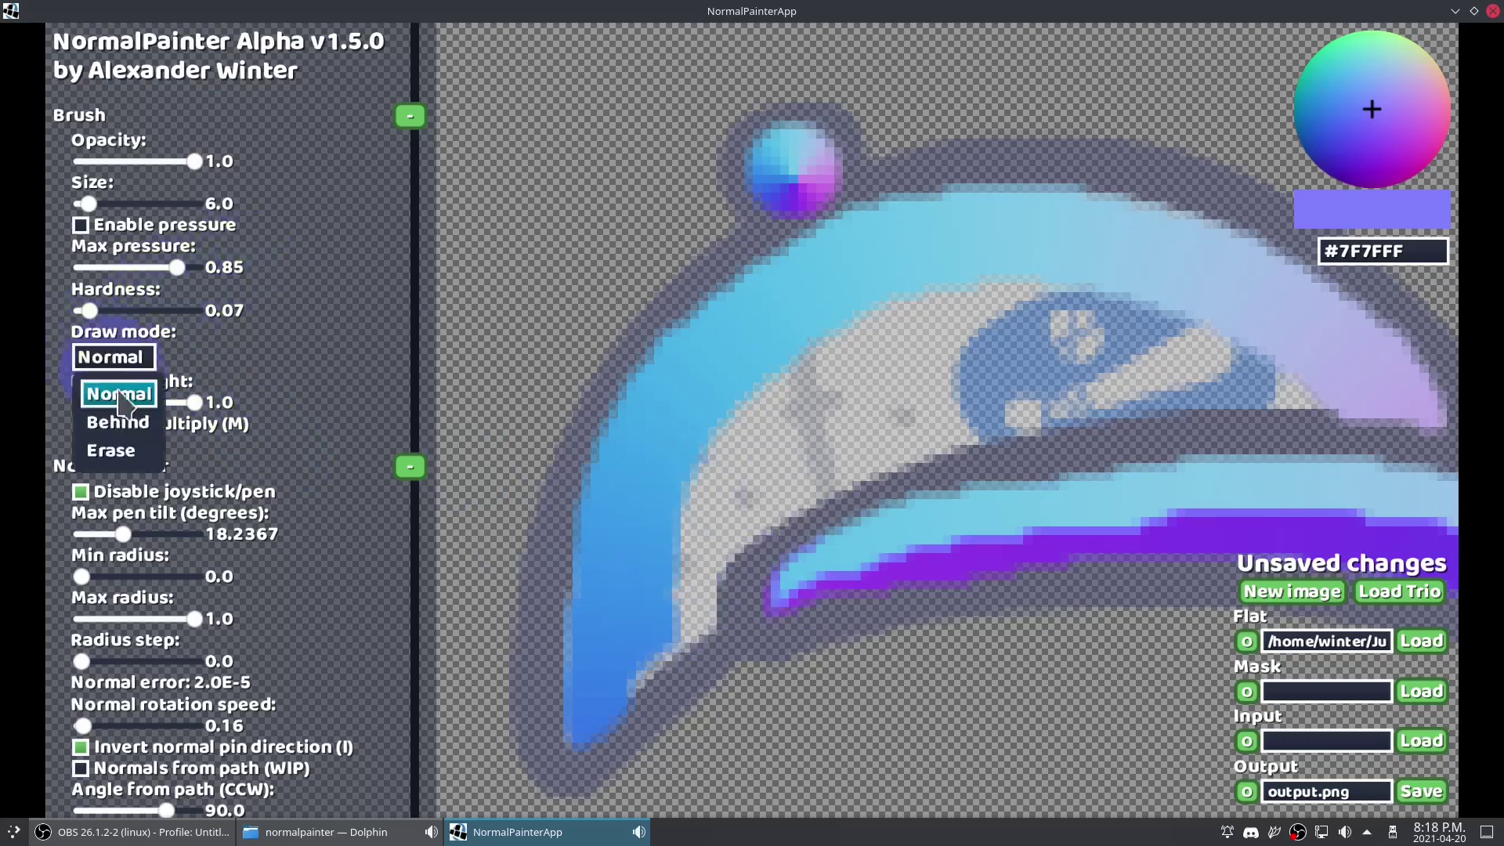
pyautogui.click(126, 458)
pyautogui.moveTo(87, 313); pyautogui.dragTo(80, 314)
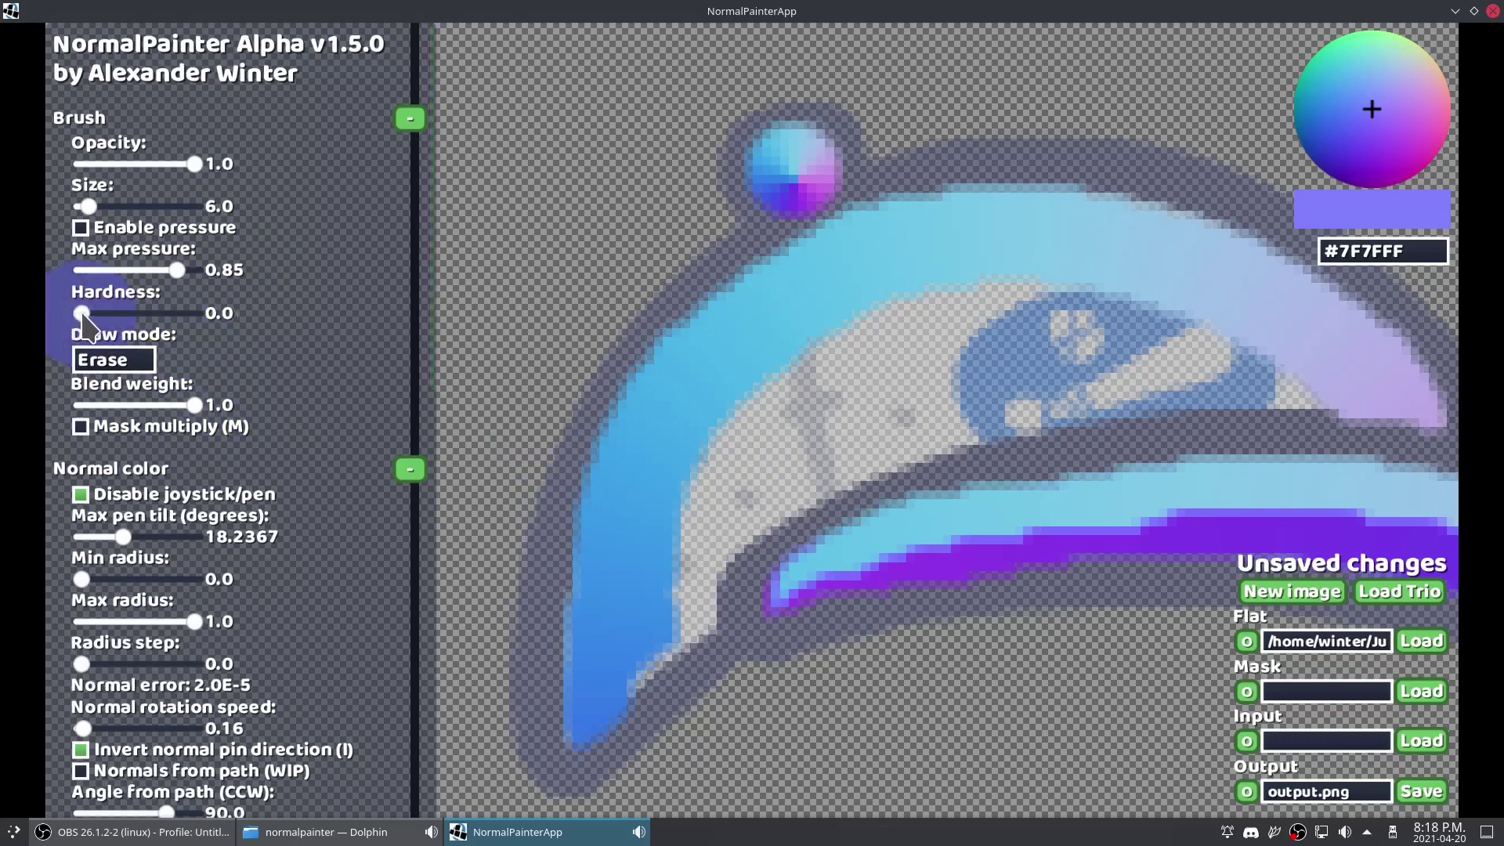
pyautogui.moveTo(681, 595)
pyautogui.mouseDown()
pyautogui.moveTo(711, 444)
pyautogui.moveTo(752, 409)
pyautogui.moveTo(675, 607)
pyautogui.moveTo(697, 608)
pyautogui.moveTo(736, 501)
pyautogui.mouseUp()
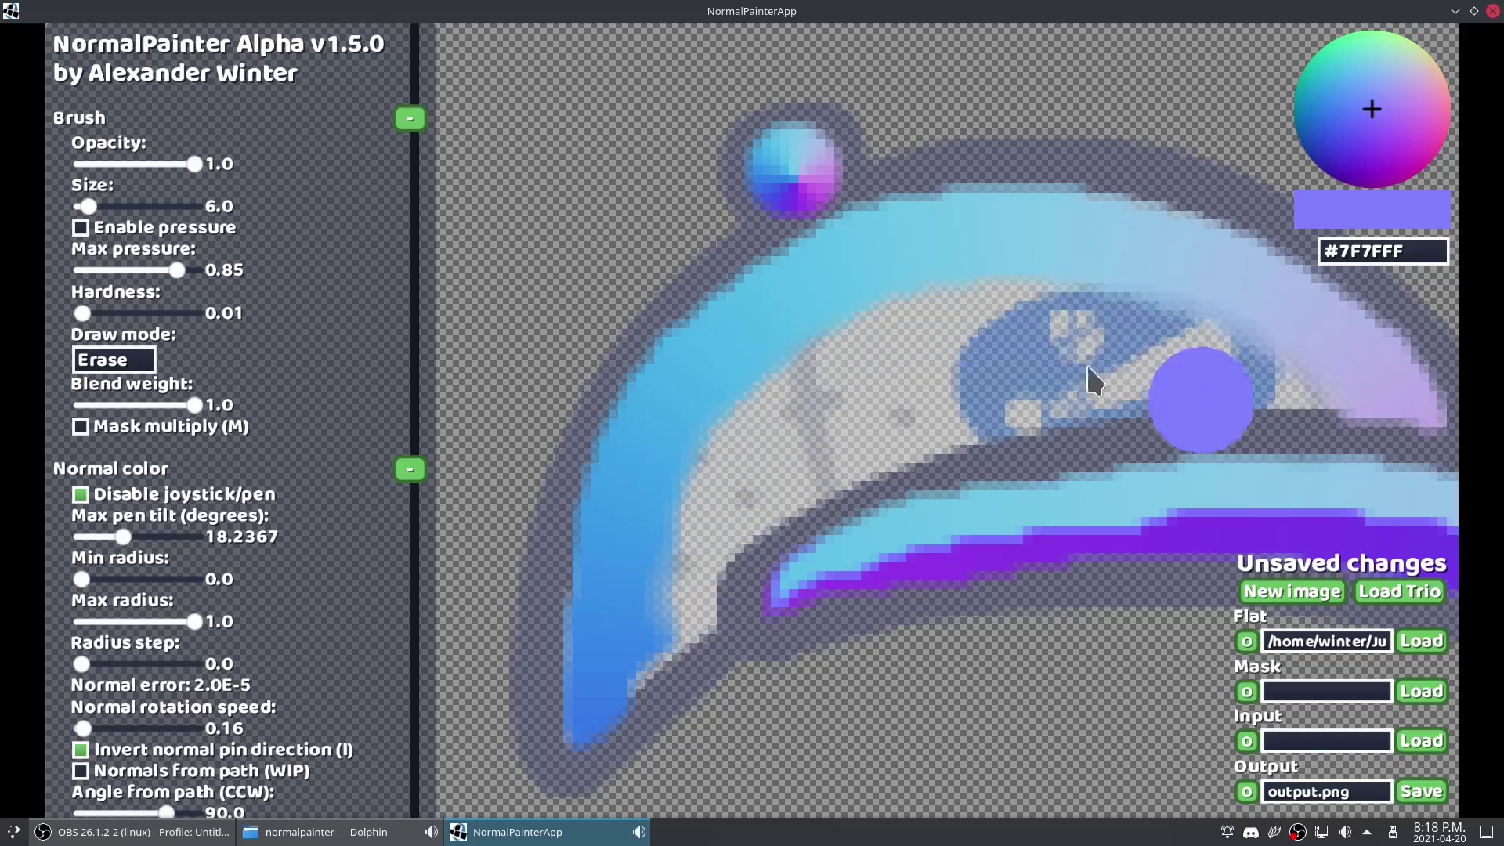
# Step: Softly erase the outer edge of the crown's band from the lower back of the cap around to the brim
pyautogui.moveTo(926, 369); pyautogui.dragTo(497, 441)
pyautogui.moveTo(1070, 474)
pyautogui.mouseDown()
pyautogui.moveTo(1216, 379)
pyautogui.moveTo(1213, 456)
pyautogui.mouseUp()
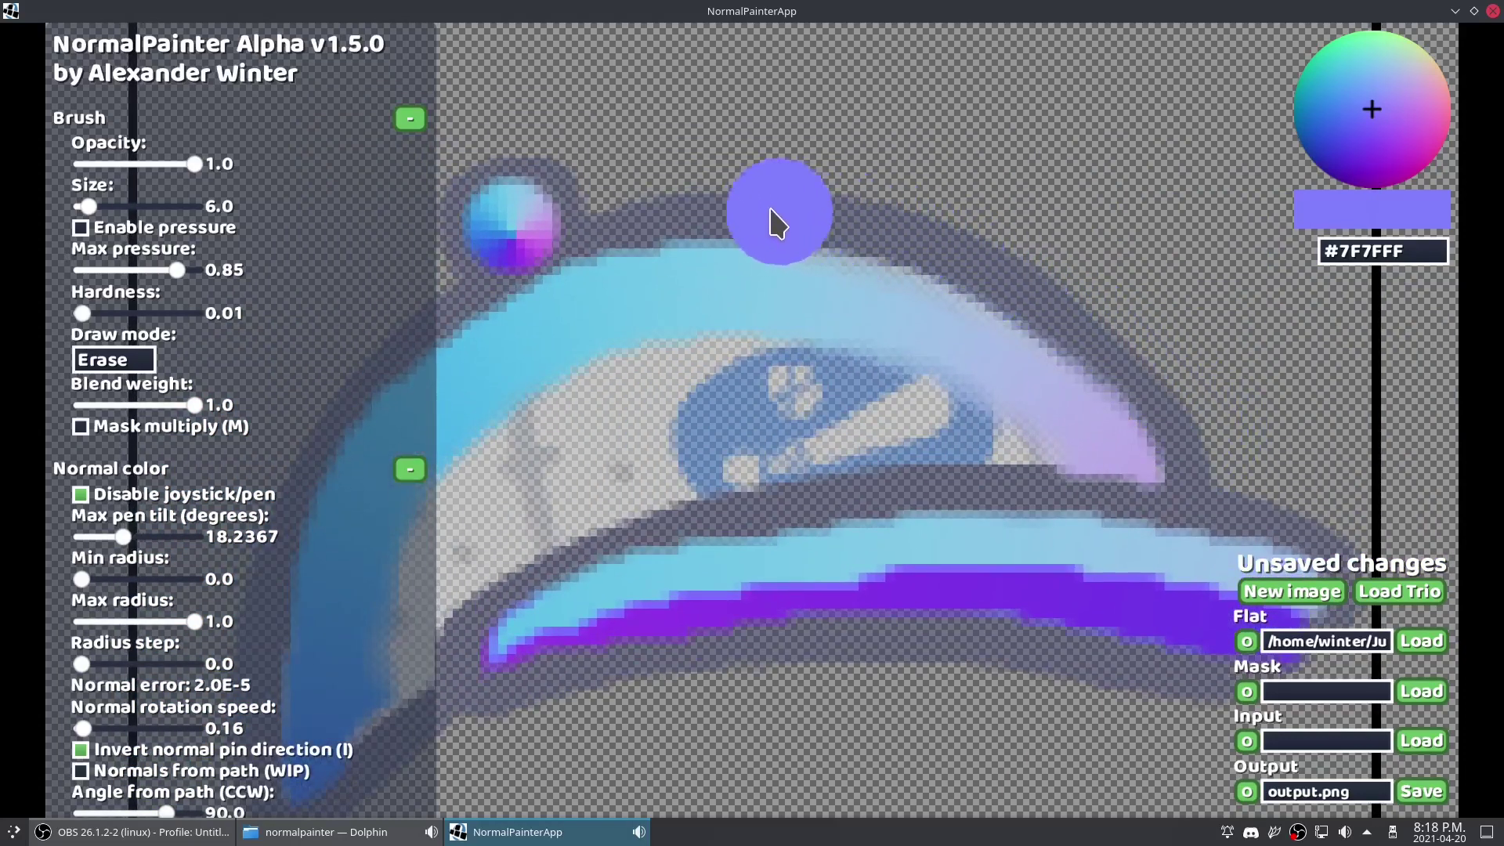
pyautogui.moveTo(806, 153); pyautogui.dragTo(1117, 91)
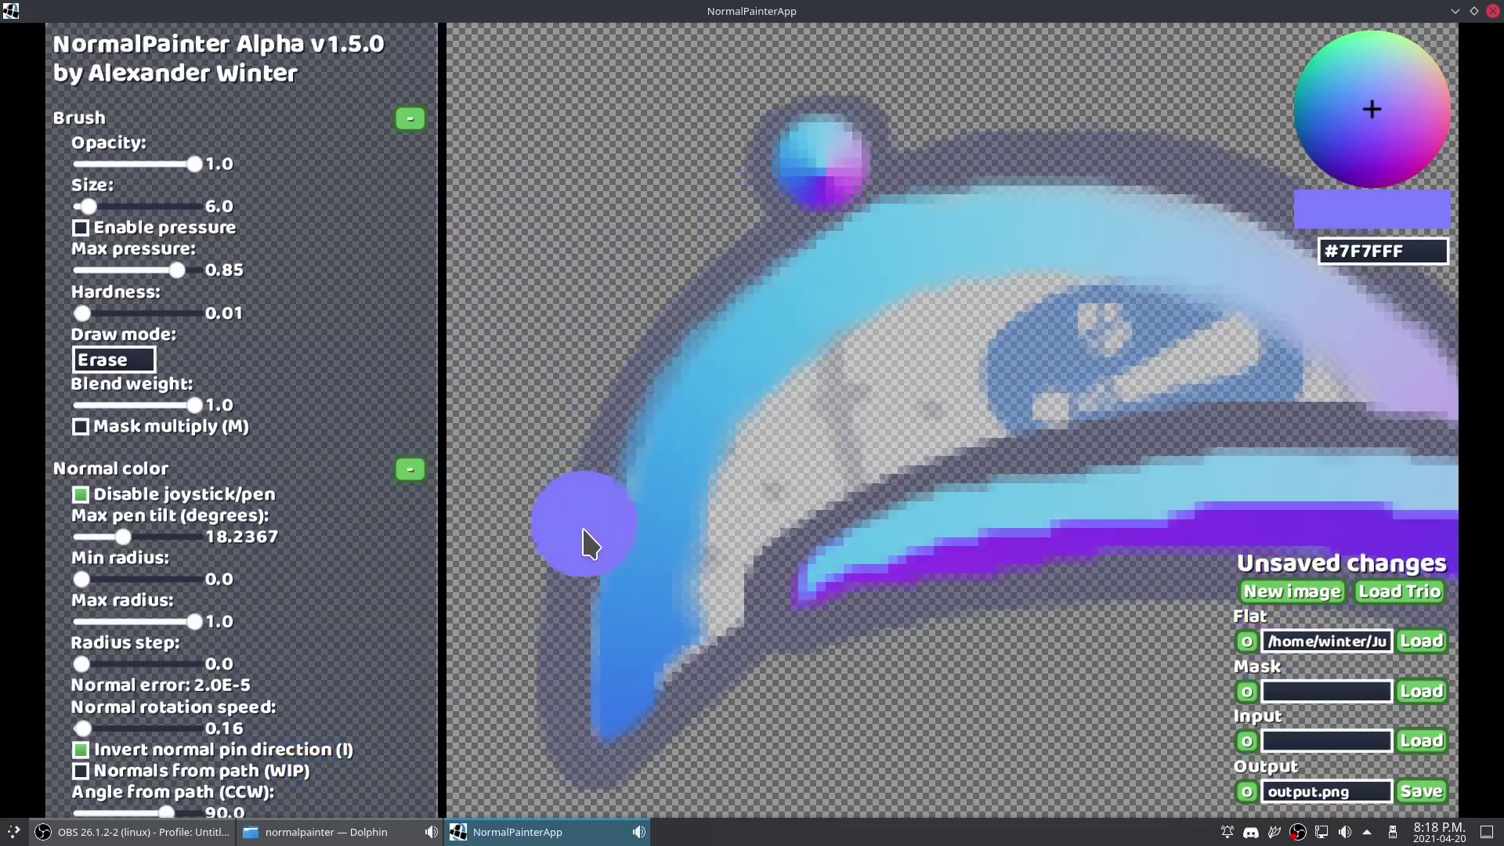
pyautogui.moveTo(936, 235); pyautogui.dragTo(912, 360)
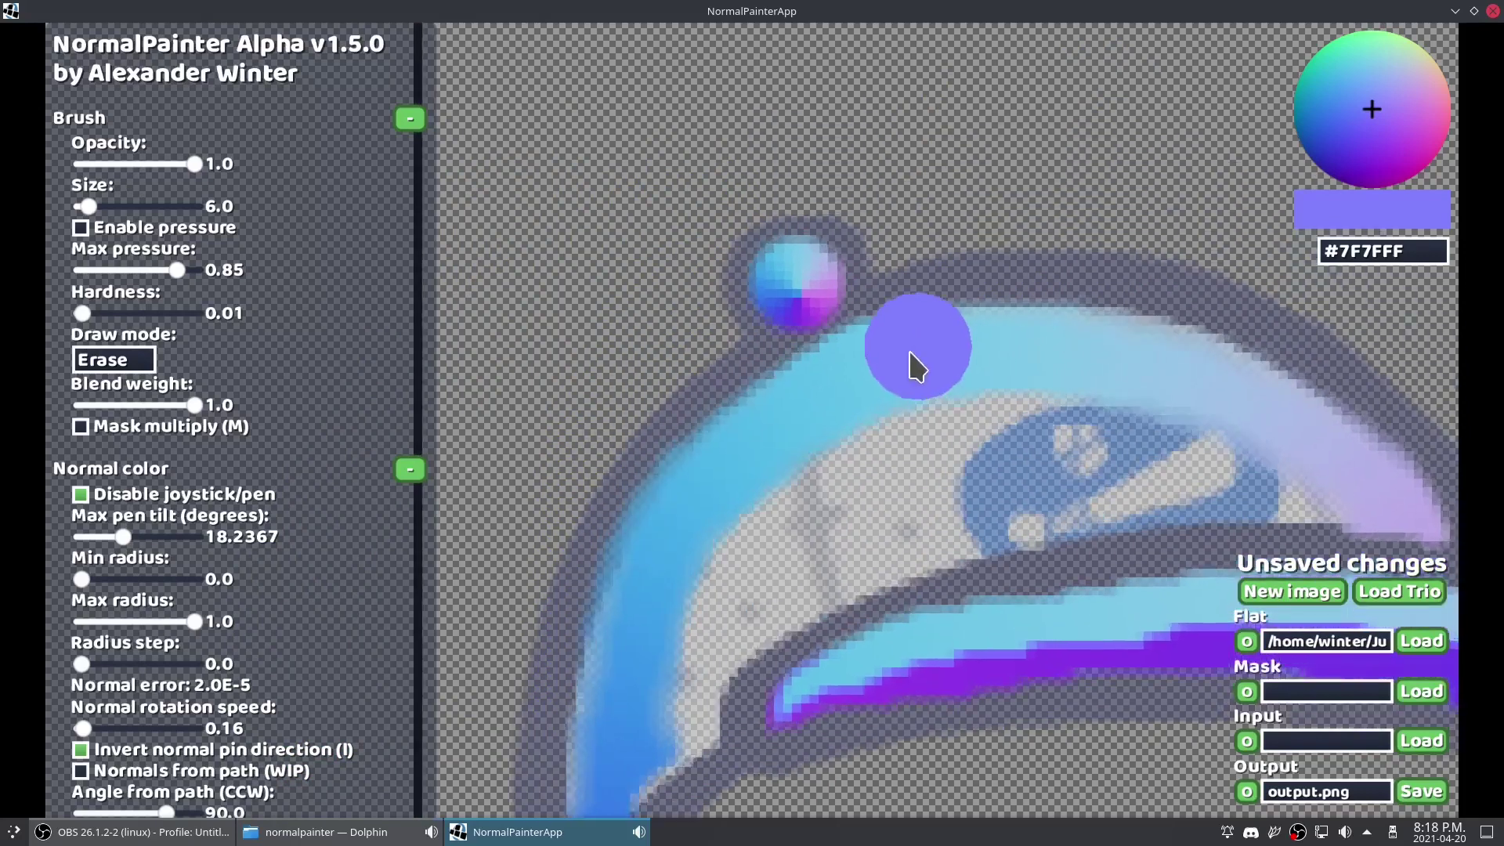
pyautogui.moveTo(1112, 343); pyautogui.dragTo(1032, 262)
# Step: Softly erase the paint along the brim's lower edge, front tip and upper edge
pyautogui.moveTo(963, 436); pyautogui.dragTo(875, 257)
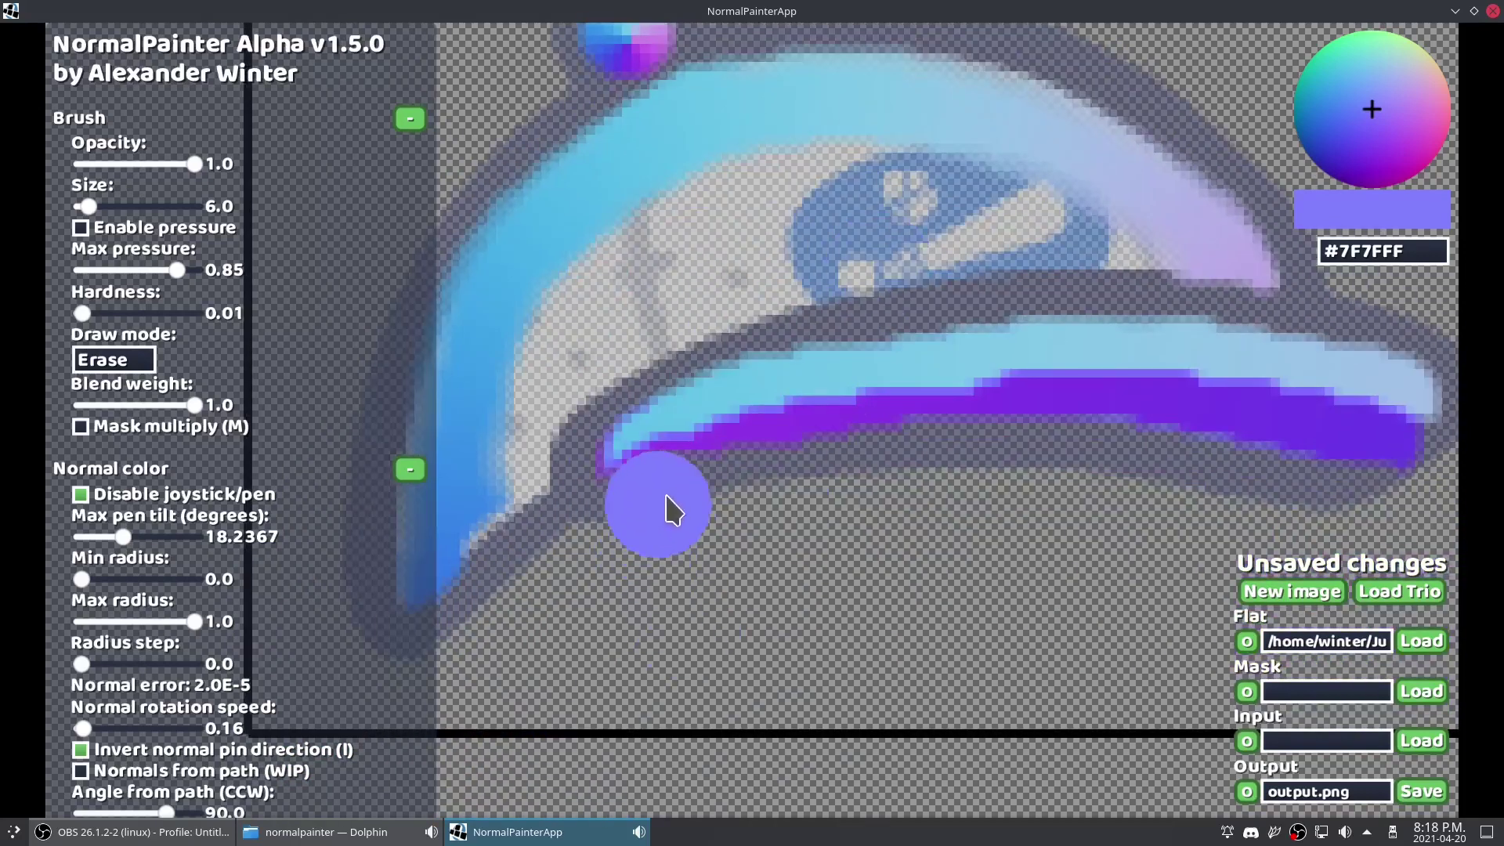
pyautogui.moveTo(666, 496)
pyautogui.mouseDown()
pyautogui.moveTo(942, 444)
pyautogui.moveTo(1159, 458)
pyautogui.moveTo(831, 466)
pyautogui.mouseUp()
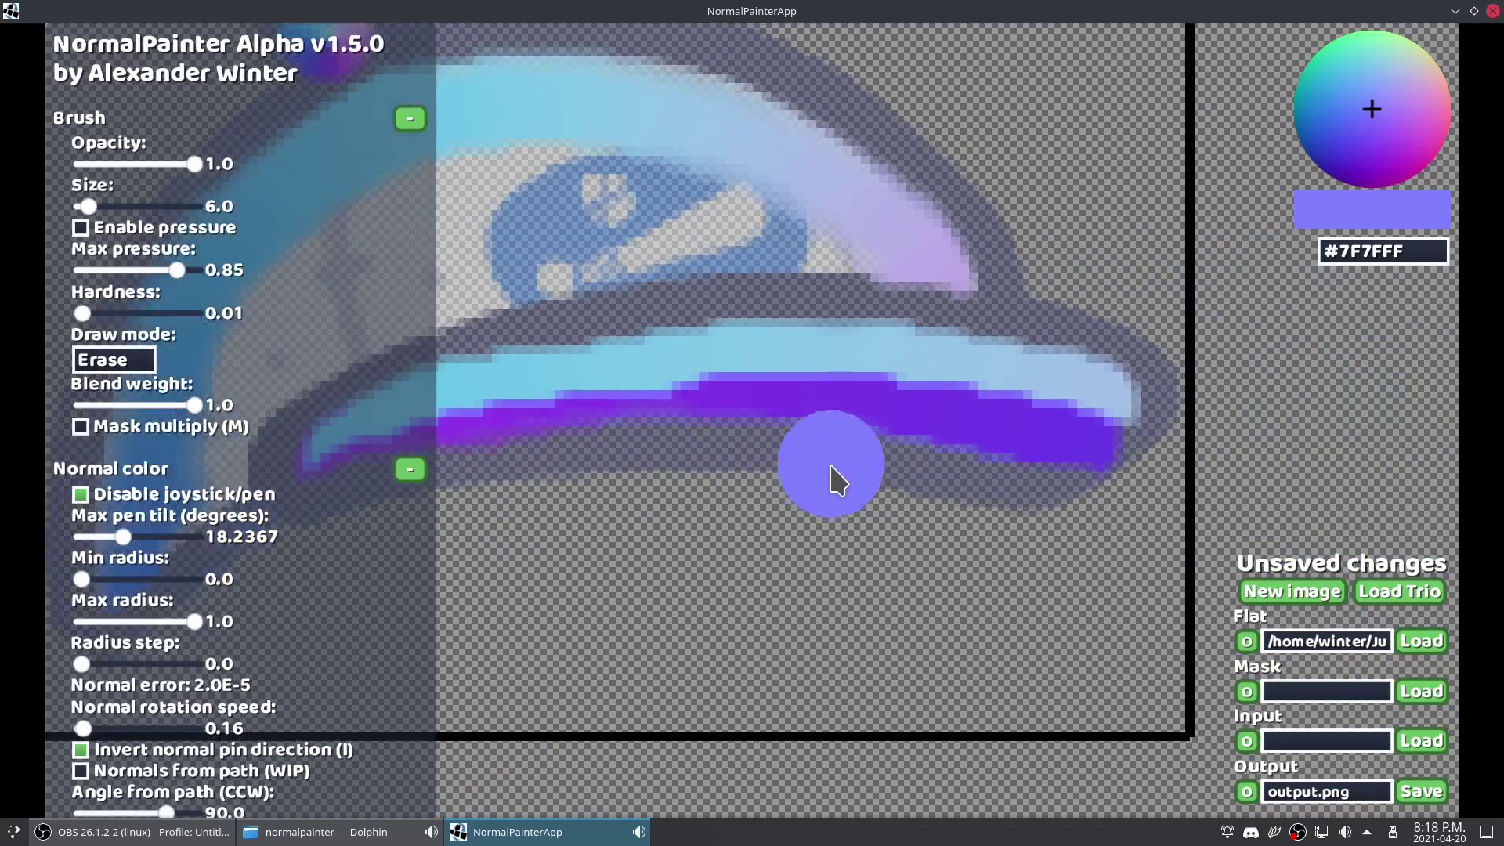
pyautogui.moveTo(910, 400); pyautogui.dragTo(998, 524)
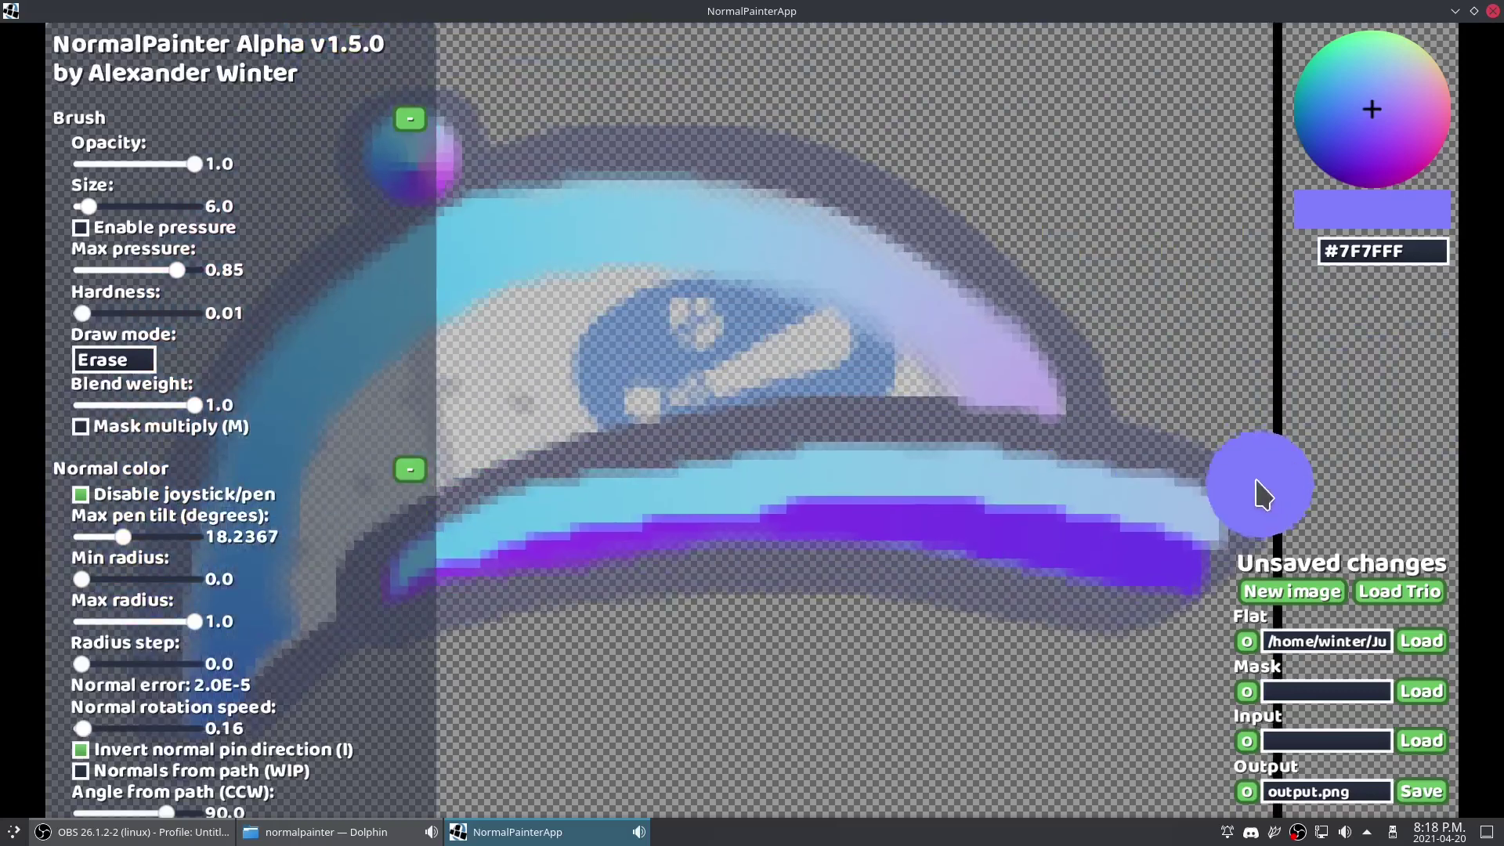
pyautogui.moveTo(1257, 481)
pyautogui.mouseDown()
pyautogui.moveTo(1095, 441)
pyautogui.moveTo(918, 426)
pyautogui.mouseUp()
pyautogui.moveTo(825, 419); pyautogui.dragTo(1035, 357)
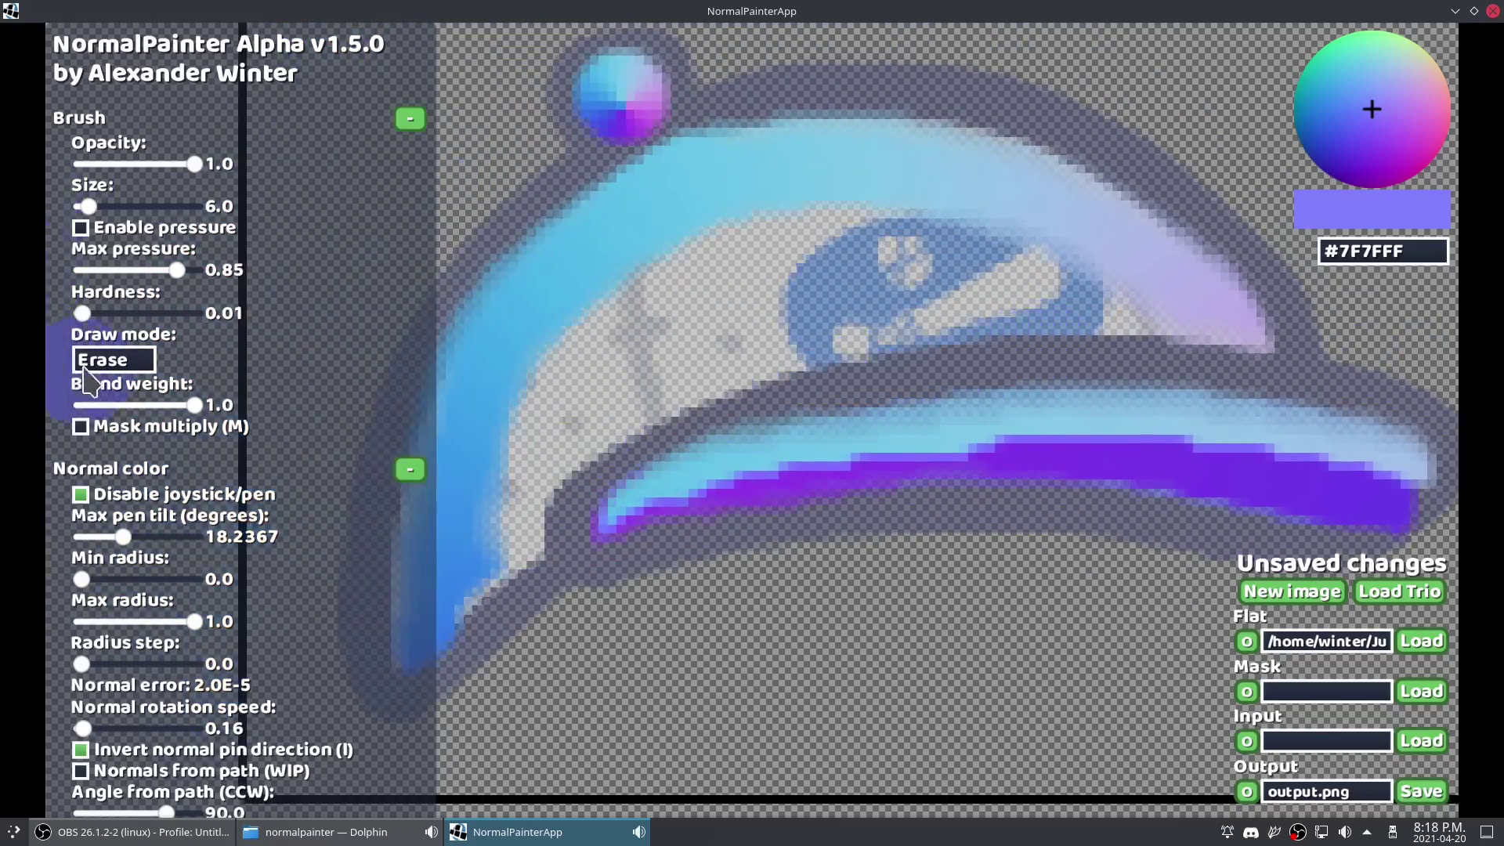
# Step: Set the draw mode to Normal, lower the brush opacity to 0.36, and wash the flat normal color over the brim
pyautogui.click(118, 397)
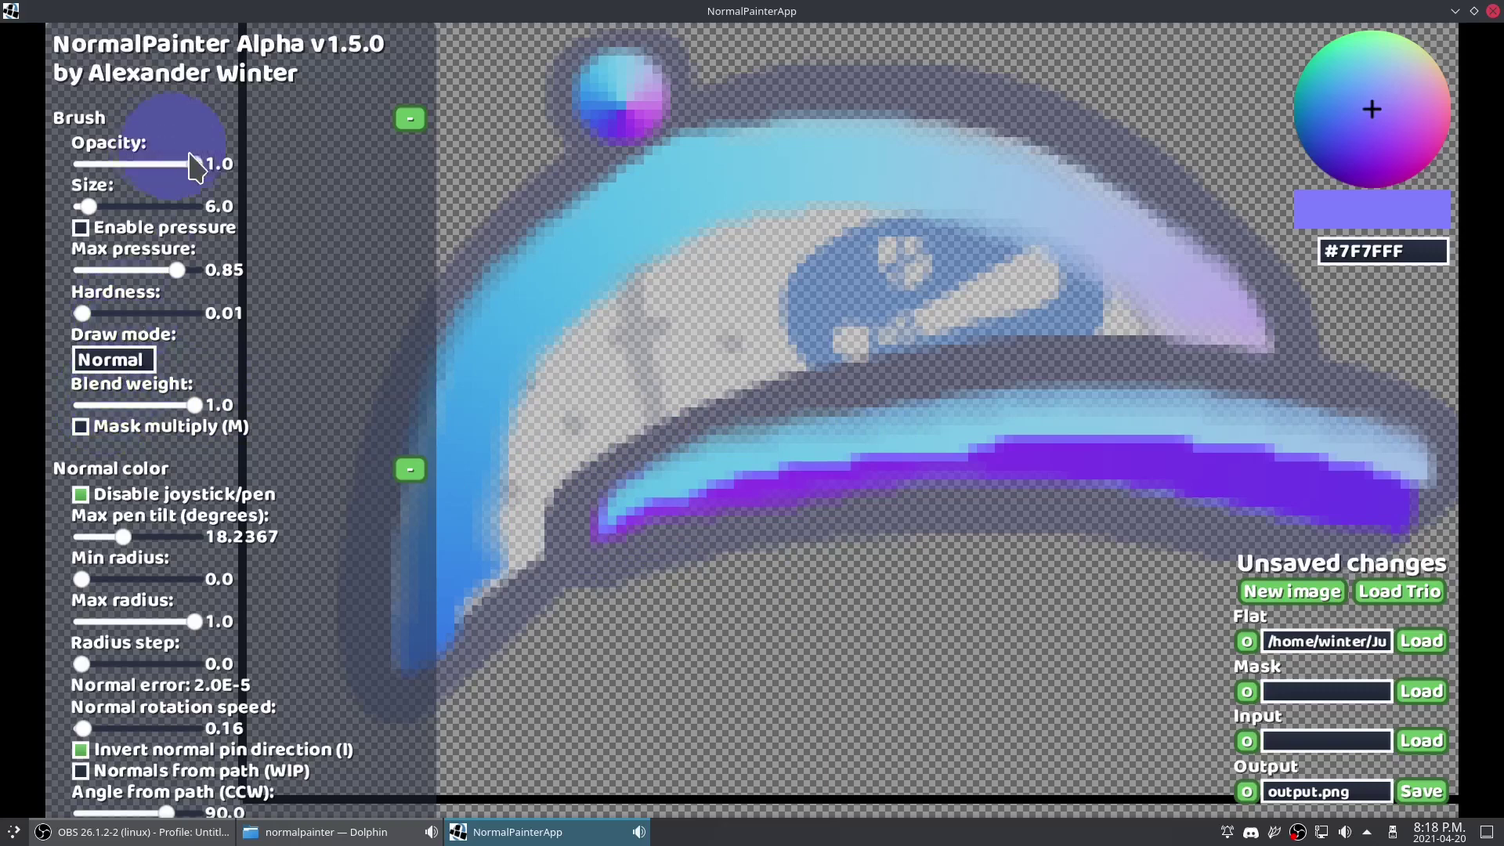
pyautogui.moveTo(190, 161); pyautogui.dragTo(109, 166)
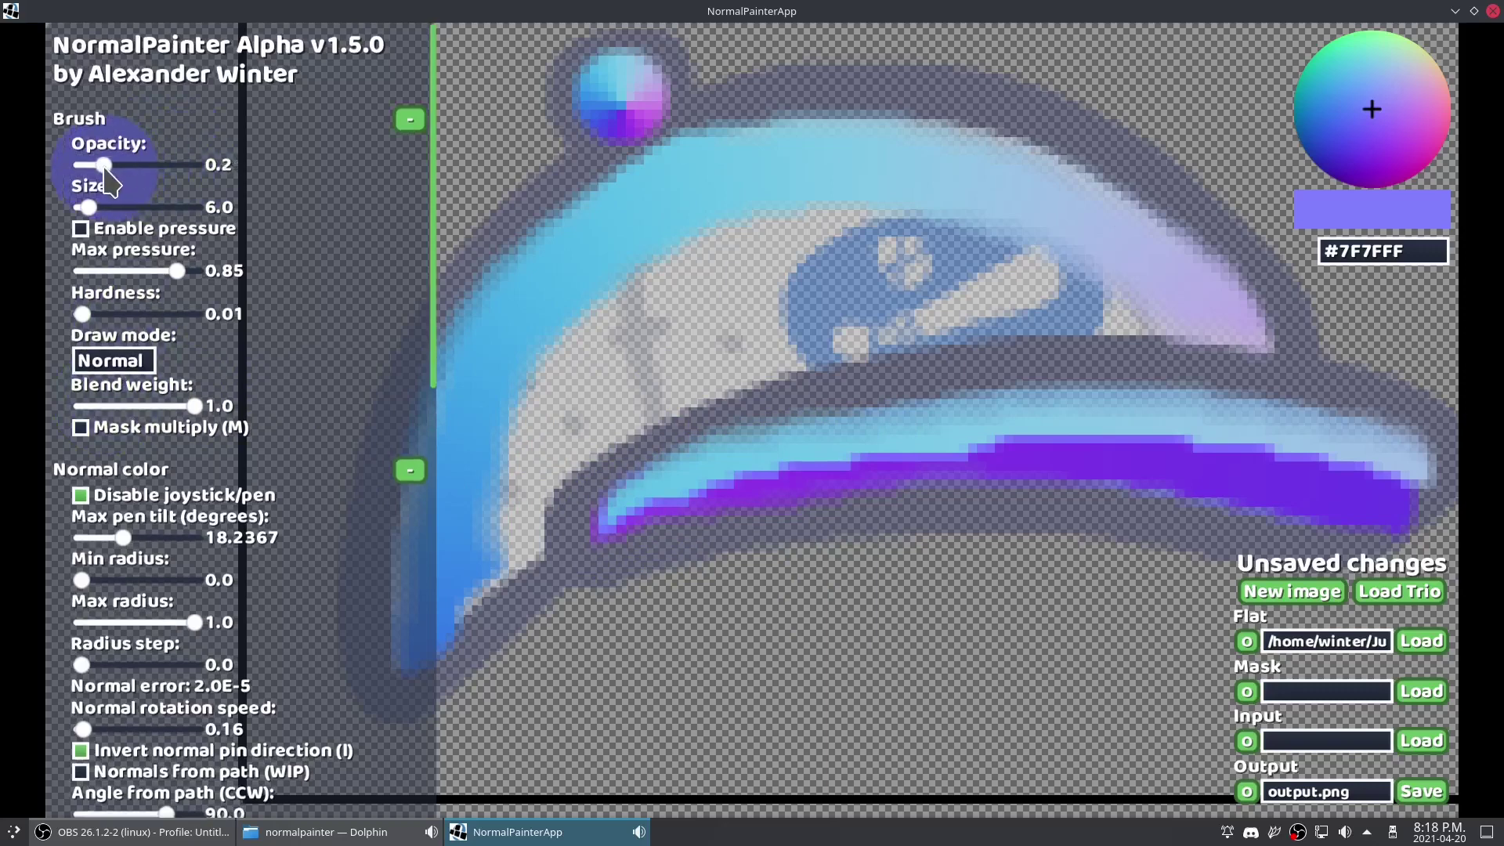
pyautogui.moveTo(607, 517)
pyautogui.mouseDown()
pyautogui.moveTo(746, 480)
pyautogui.moveTo(995, 451)
pyautogui.moveTo(1403, 494)
pyautogui.moveTo(1152, 448)
pyautogui.moveTo(1397, 505)
pyautogui.moveTo(1052, 429)
pyautogui.moveTo(637, 504)
pyautogui.moveTo(835, 431)
pyautogui.mouseUp()
pyautogui.scroll(2, 1022, 309)
pyautogui.scroll(5, 1088, 292)
pyautogui.scroll(-4, 979, 185)
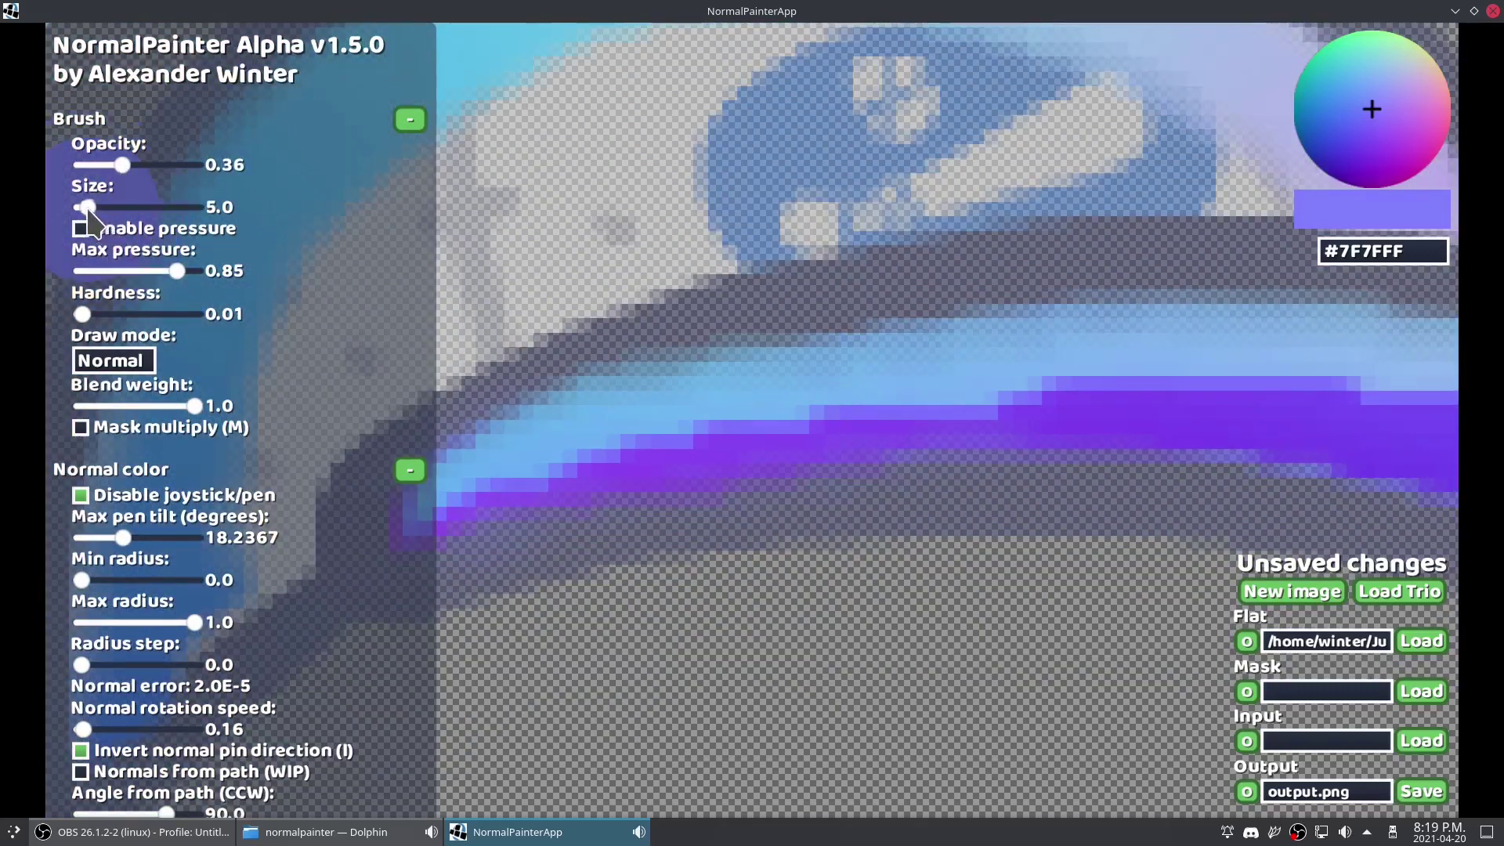
# Step: Reduce the brush size to 4 and blend the flat color along the brim's boundary between light blue and purple
pyautogui.moveTo(487, 500)
pyautogui.mouseDown()
pyautogui.moveTo(517, 477)
pyautogui.moveTo(988, 381)
pyautogui.moveTo(658, 427)
pyautogui.moveTo(1038, 426)
pyautogui.moveTo(891, 398)
pyautogui.mouseUp()
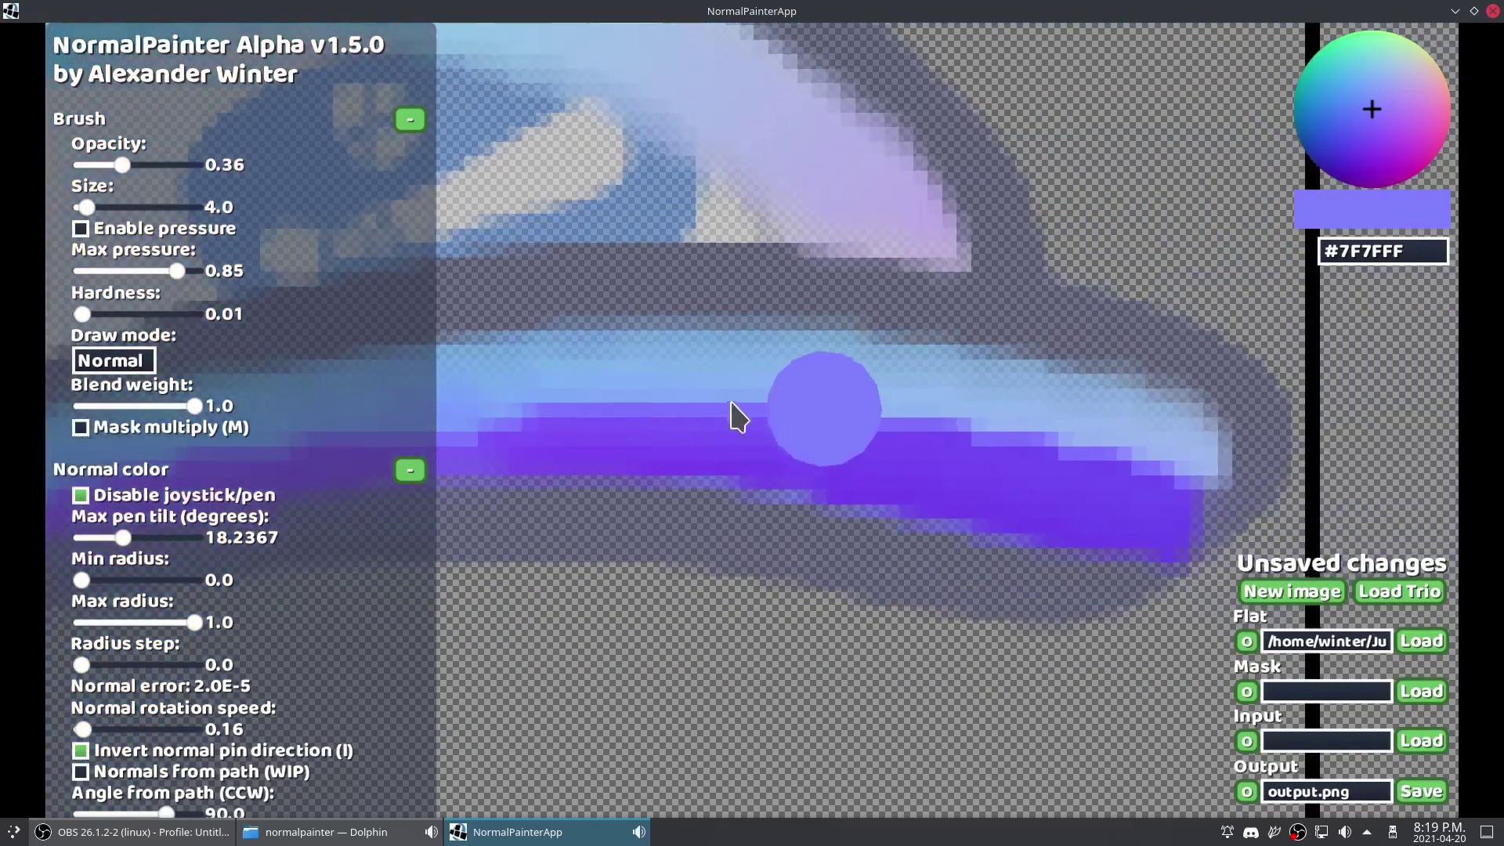
pyautogui.moveTo(735, 416)
pyautogui.mouseDown()
pyautogui.moveTo(1096, 458)
pyautogui.moveTo(1179, 491)
pyautogui.mouseUp()
pyautogui.scroll(-4, 1182, 503)
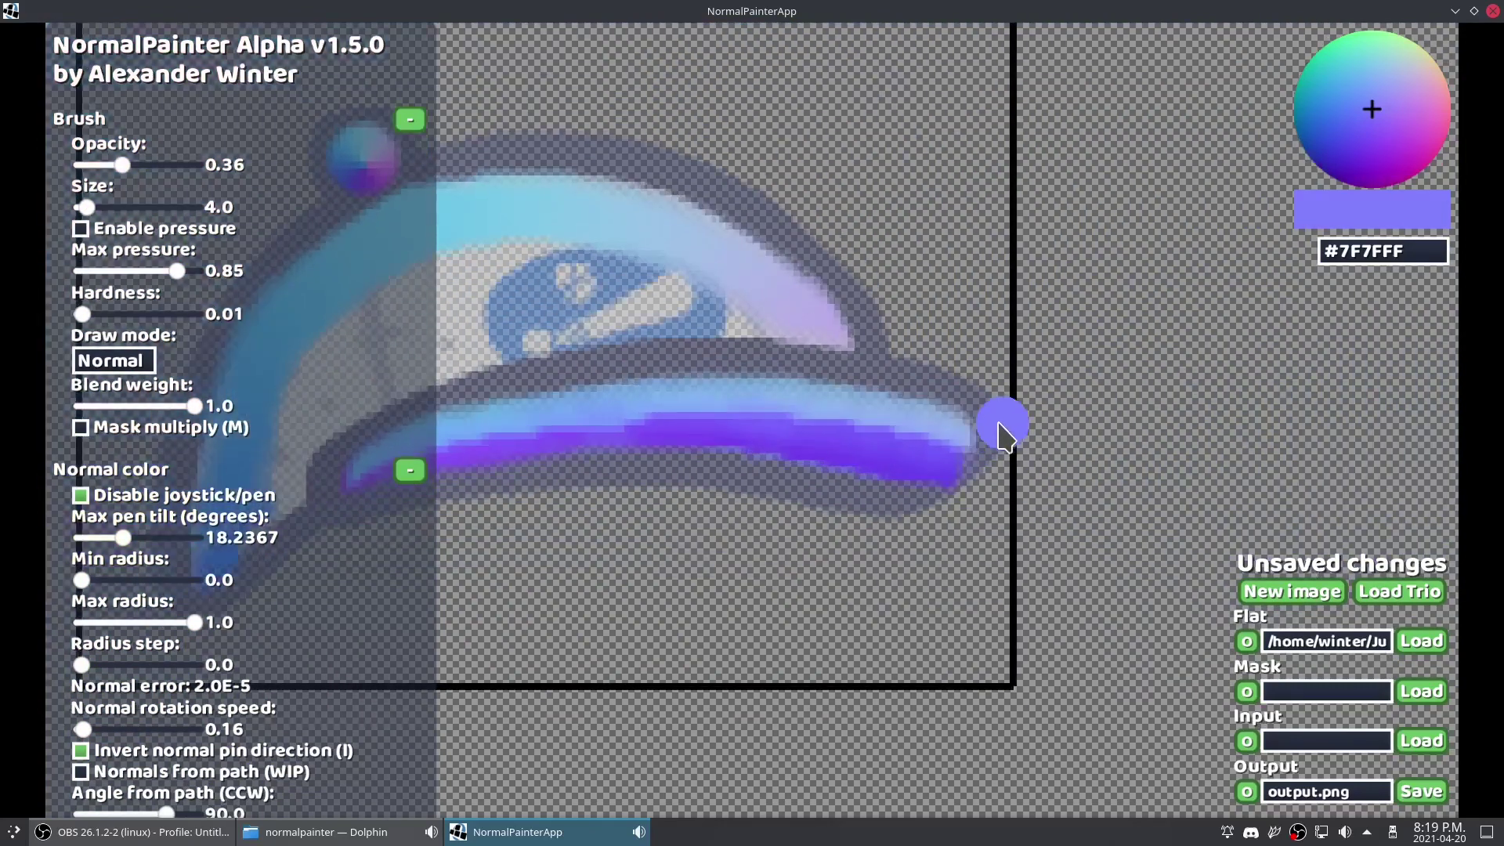
# Step: Preview the blended cap under lighting at a reduced size, toggle the sunlight several times, and return to the editor
pyautogui.press('p')
pyautogui.scroll(-5, 695, 588)
pyautogui.press('s')
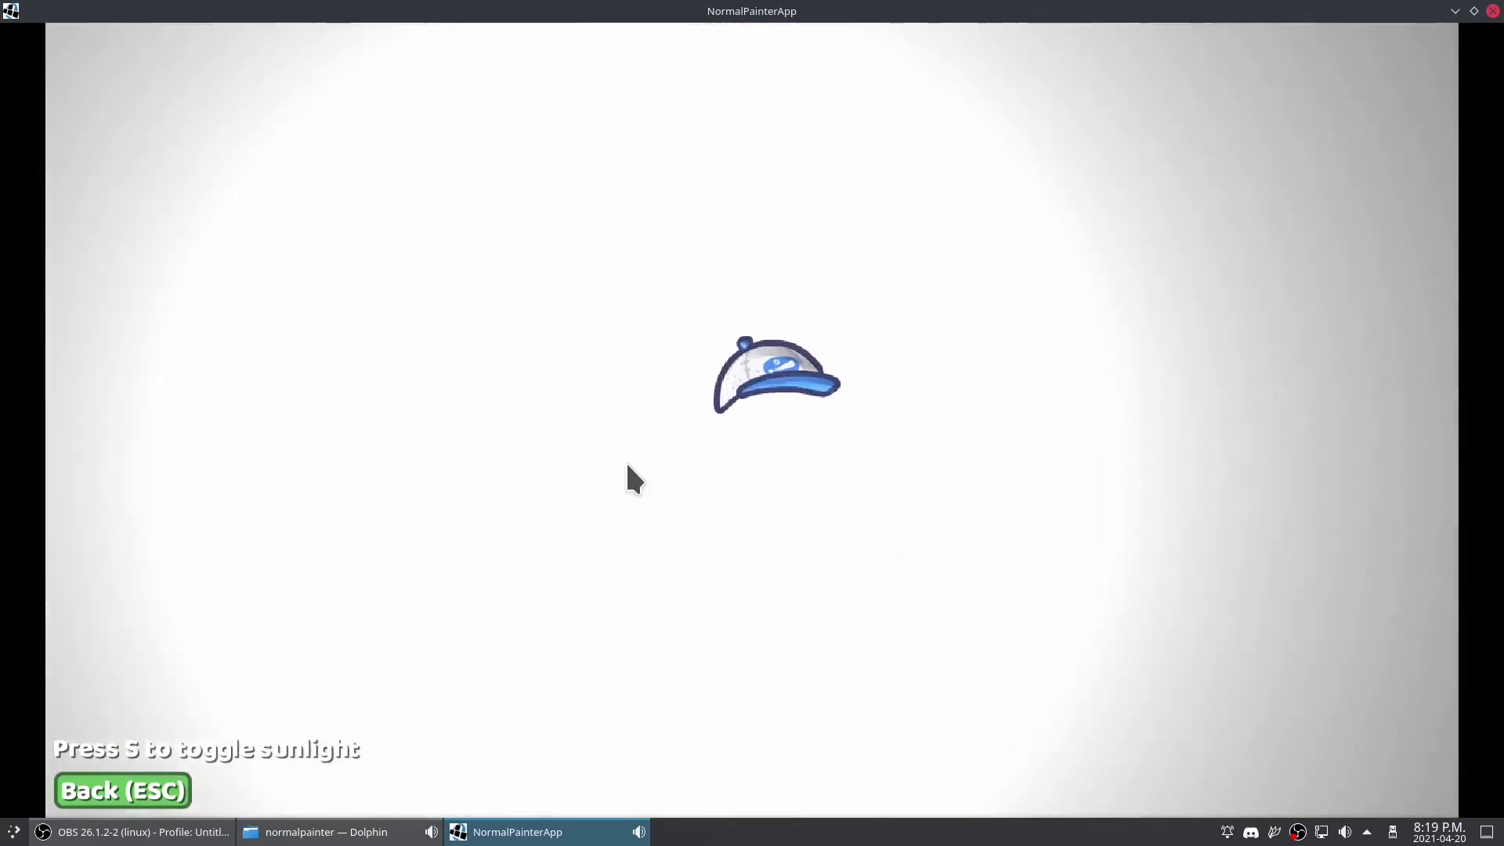
pyautogui.press('s')
pyautogui.press('s')
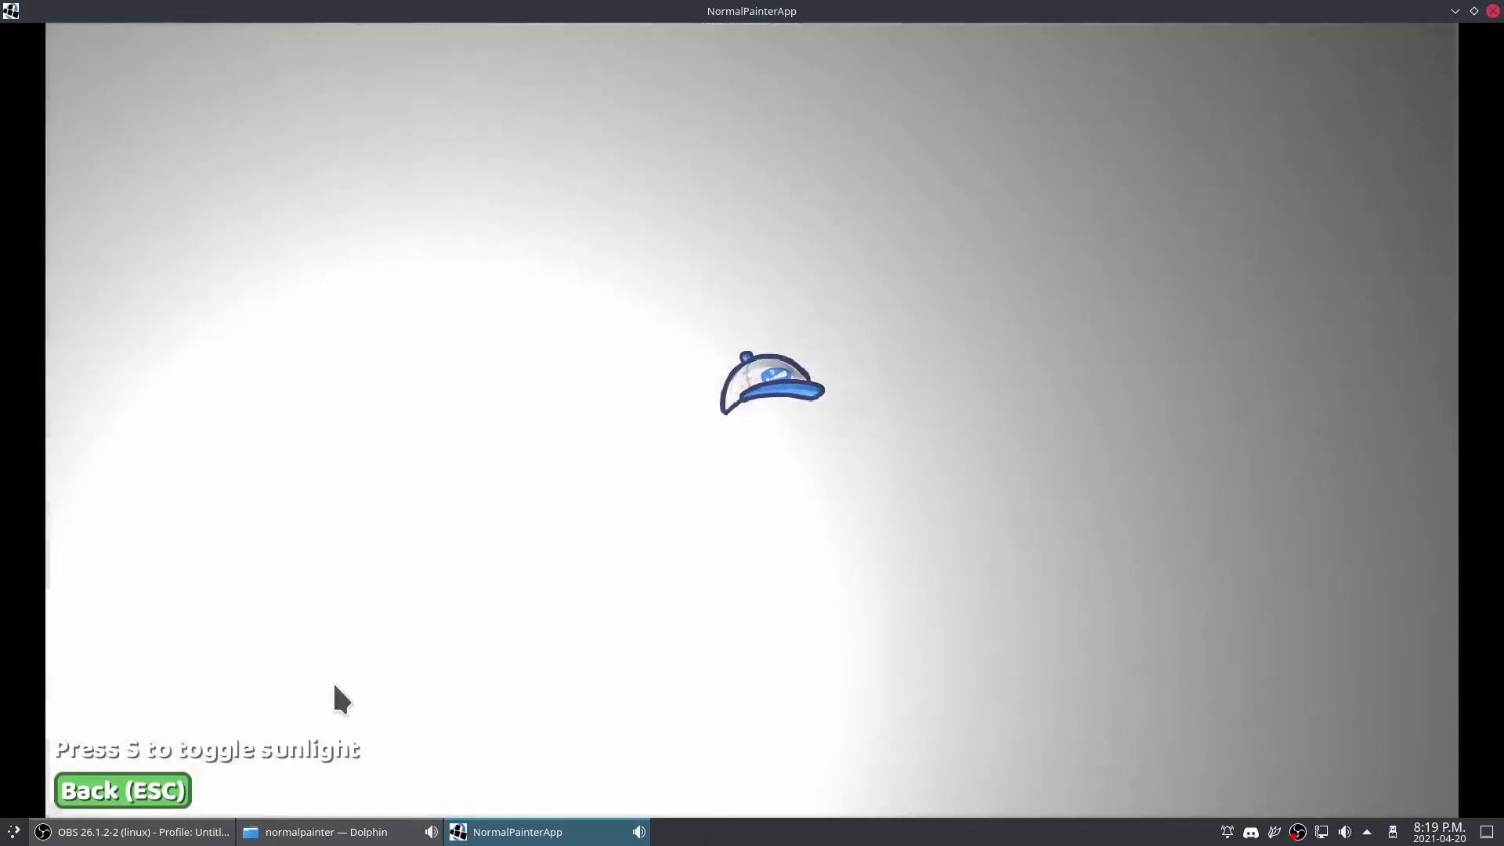
pyautogui.press('s')
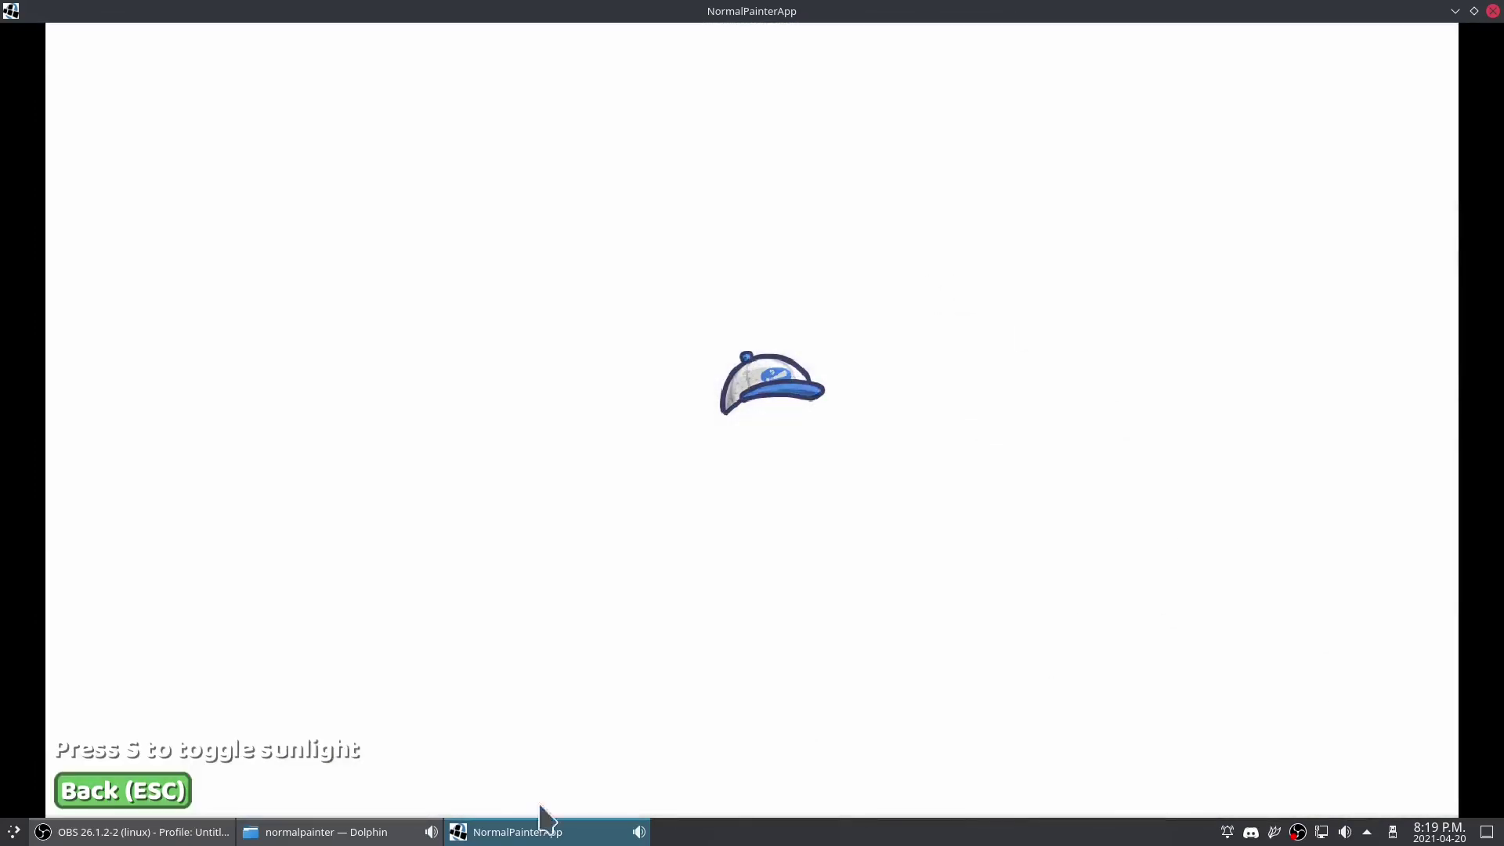
pyautogui.click(133, 793)
# Step: Set the brush size to 29
pyautogui.scroll(4, 570, 335)
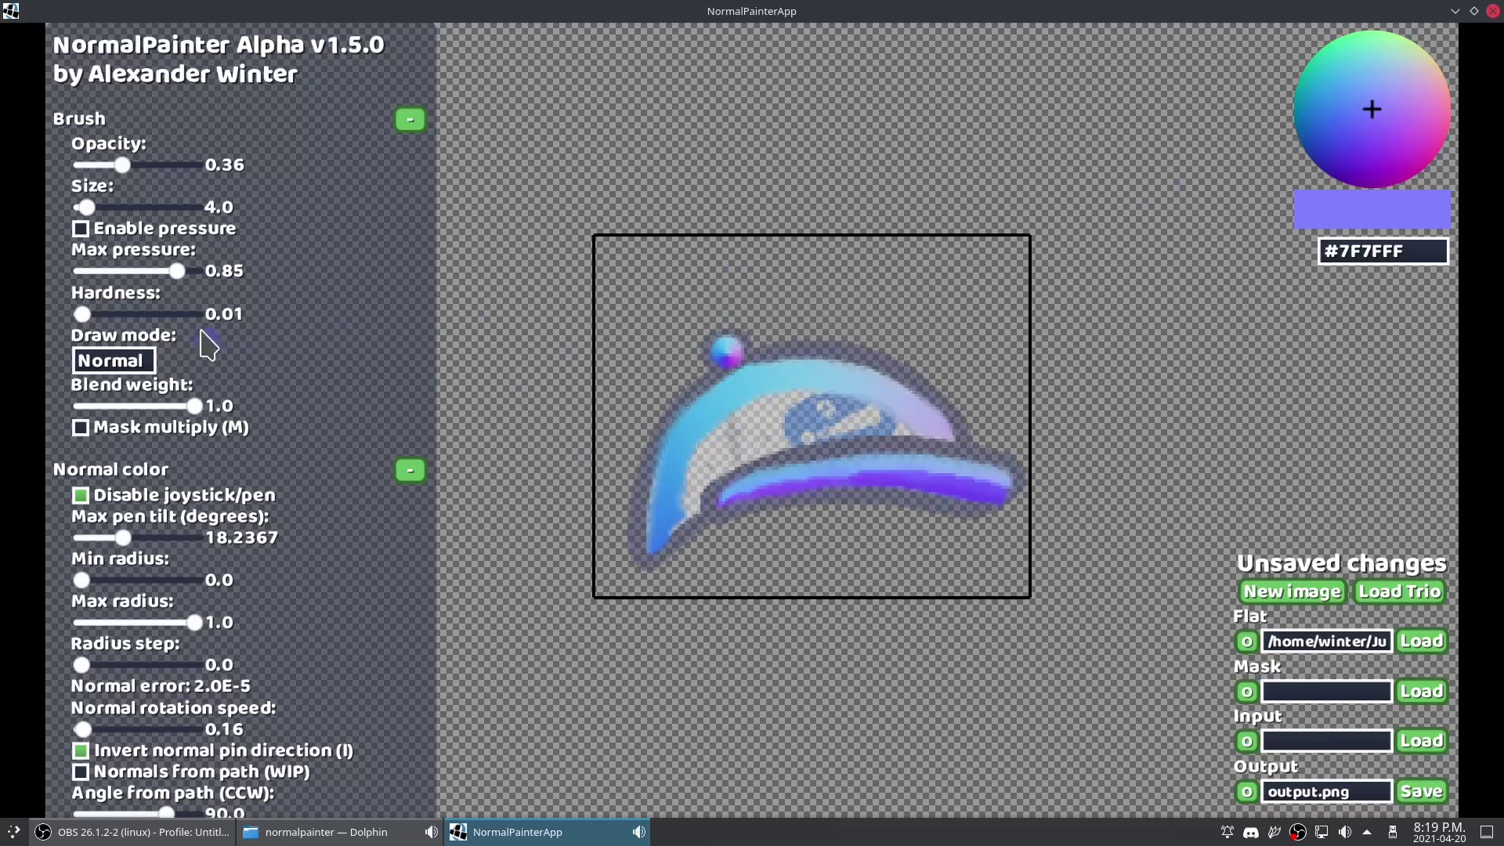
pyautogui.moveTo(98, 206); pyautogui.dragTo(115, 206)
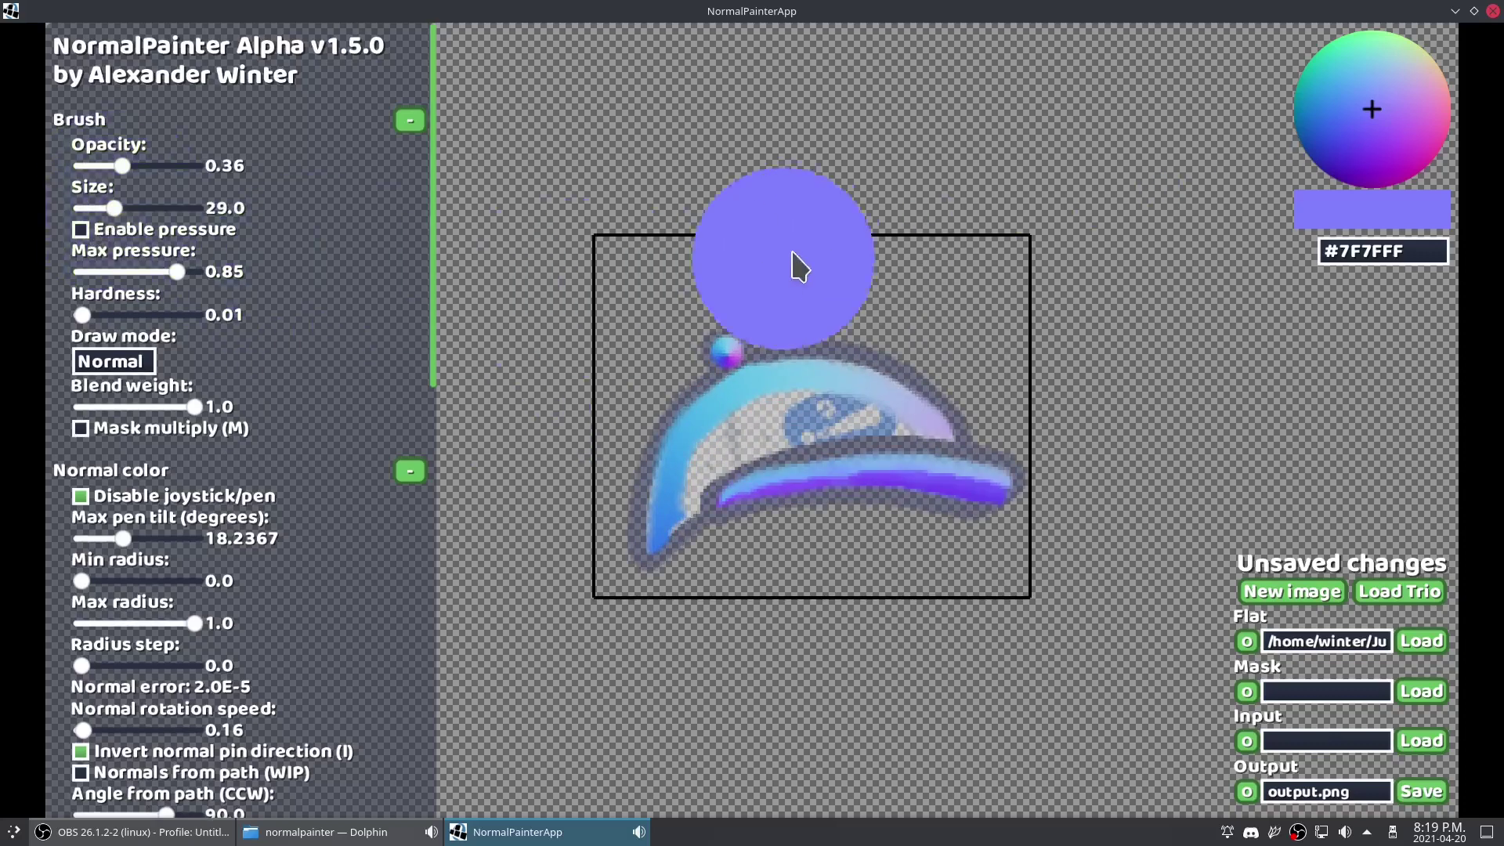